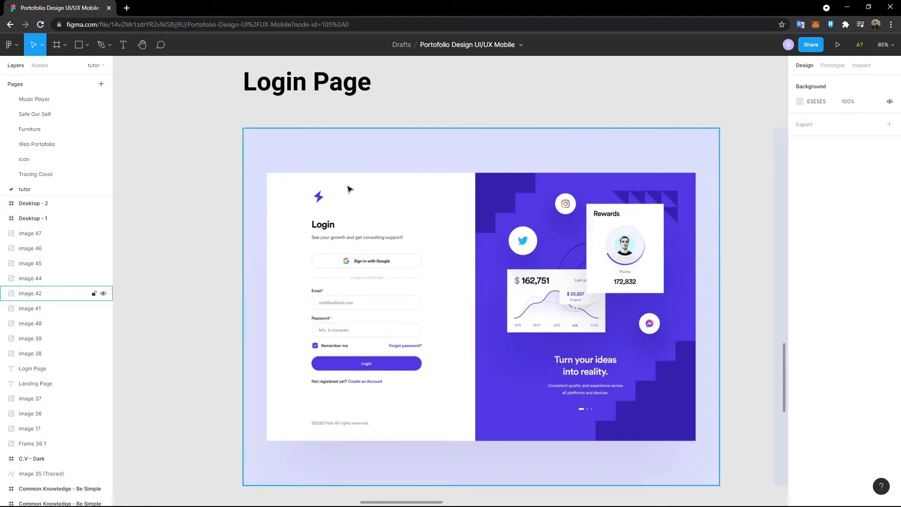
- Scroll and zoom around the purple Login reference frame to inspect its layout
scroll(162, 160, right, 4)
scroll(163, 160, left, 3)
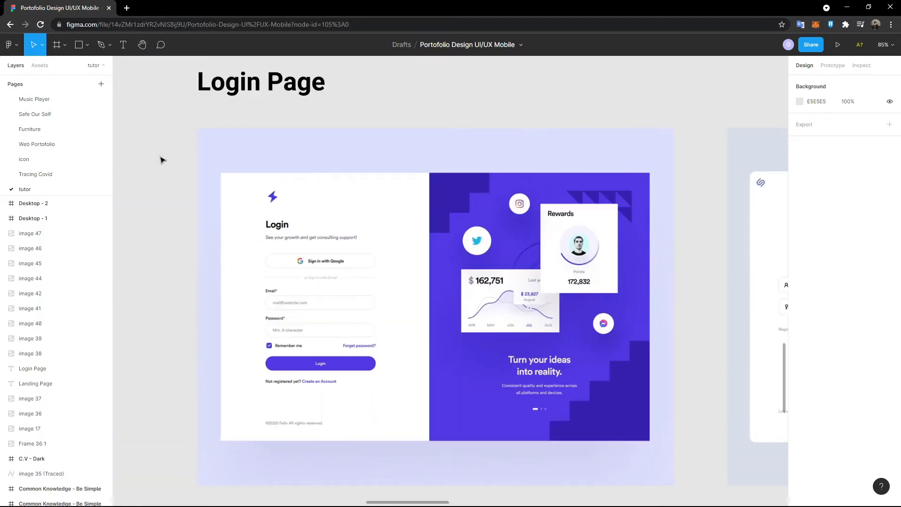
scroll(163, 160, left, 2)
scroll(465, 195, right, 2)
scroll(467, 197, left, 2)
scroll(642, 235, down, 2)
scroll(640, 235, up, 1)
scroll(339, 135, up, 1)
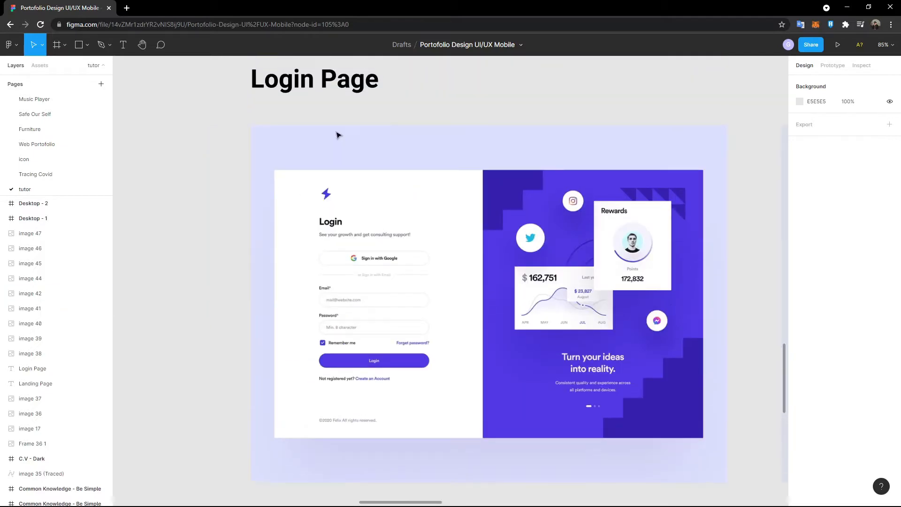
scroll(251, 179, right, 3)
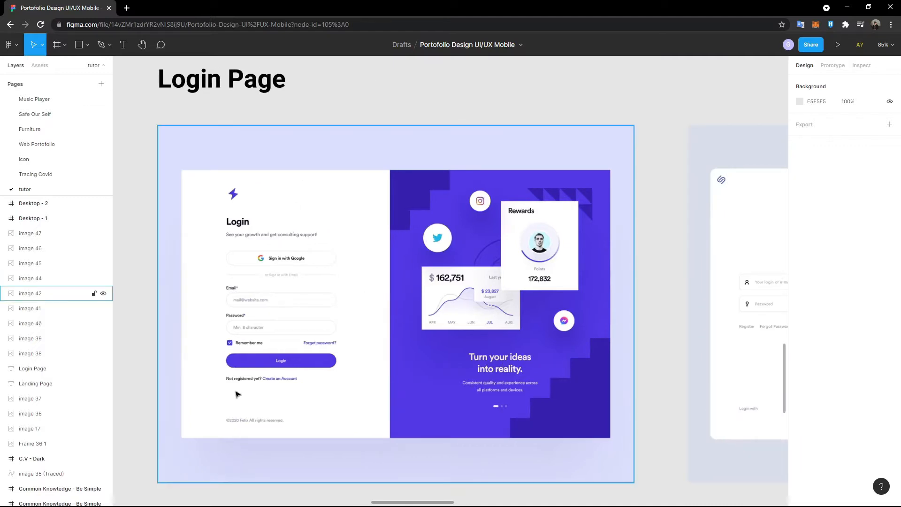
scroll(215, 455, up, 2)
scroll(153, 358, down, 3)
scroll(166, 356, up, 5)
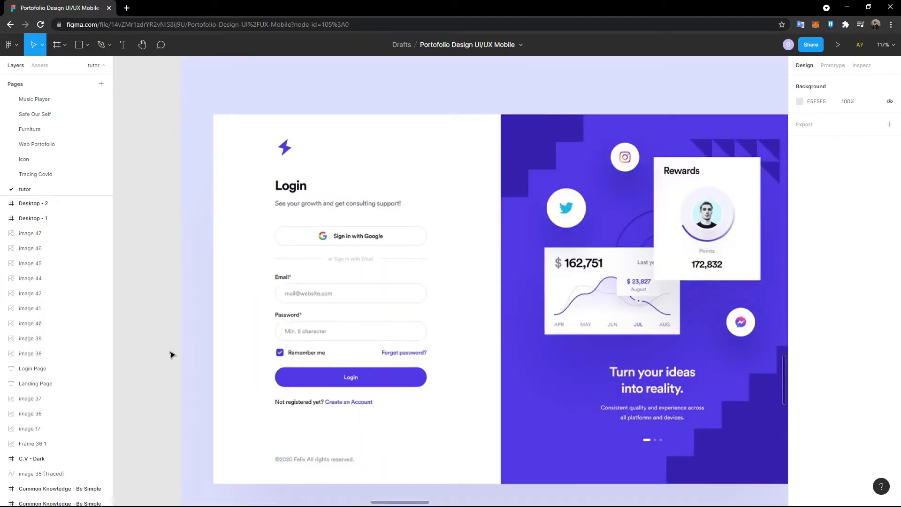
scroll(187, 352, down, 4)
scroll(183, 354, up, 2)
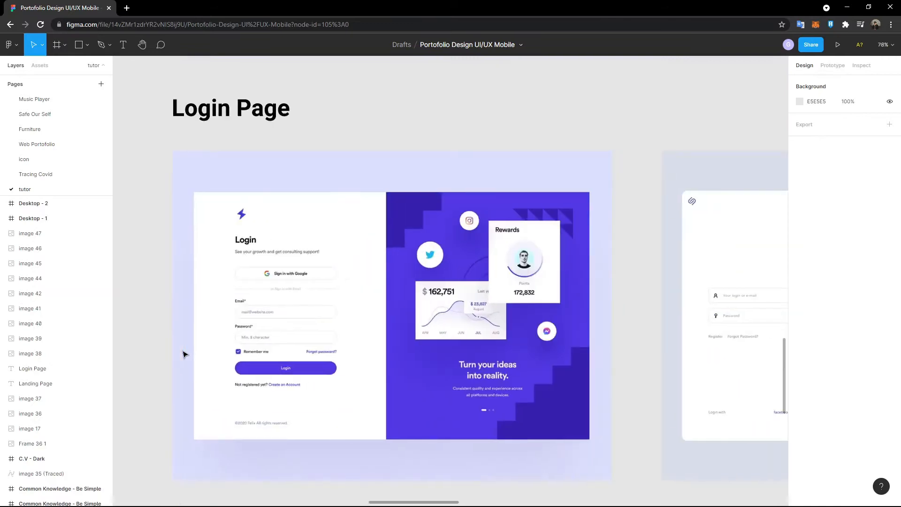
scroll(187, 357, left, 2)
scroll(238, 370, down, 3)
scroll(237, 370, up, 1)
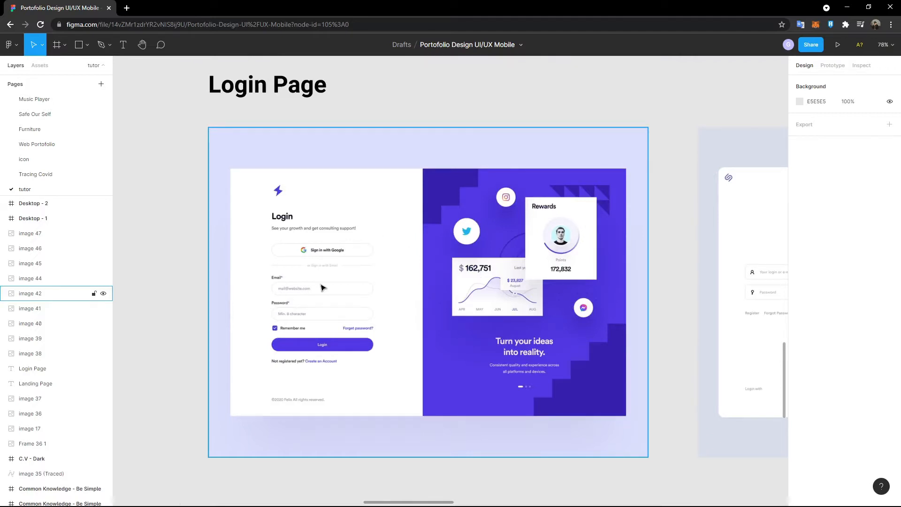
- Pan right to bring the Journey sign-in design into view
scroll(290, 301, up, 3)
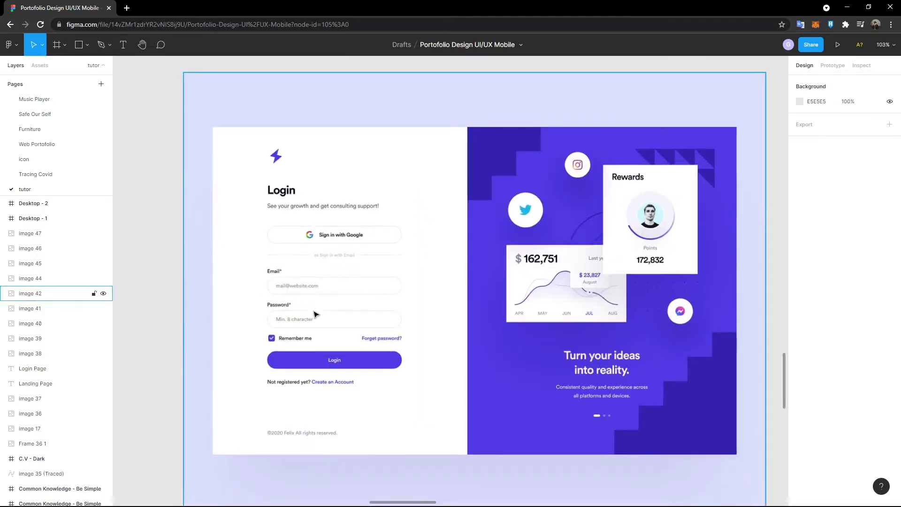
scroll(388, 255, down, 2)
scroll(389, 255, right, 3)
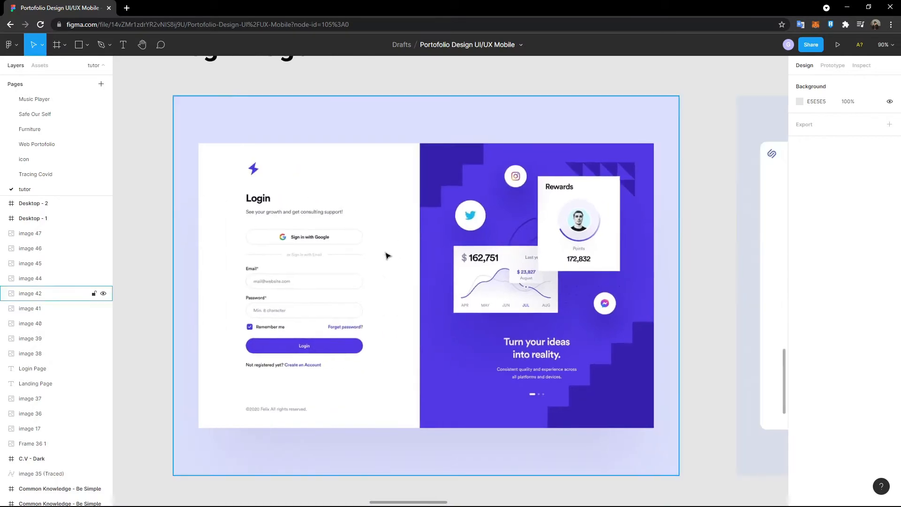
scroll(381, 255, right, 10)
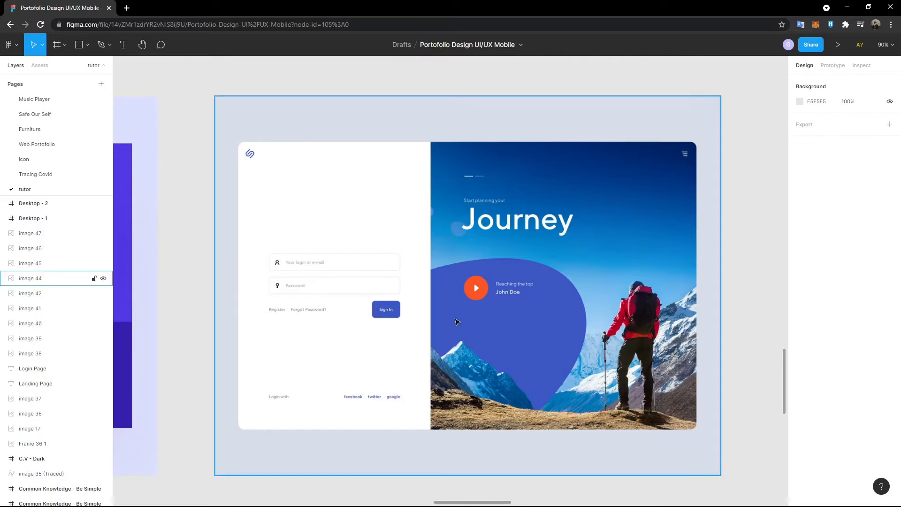
scroll(434, 320, down, 2)
scroll(426, 320, up, 2)
scroll(426, 320, right, 1)
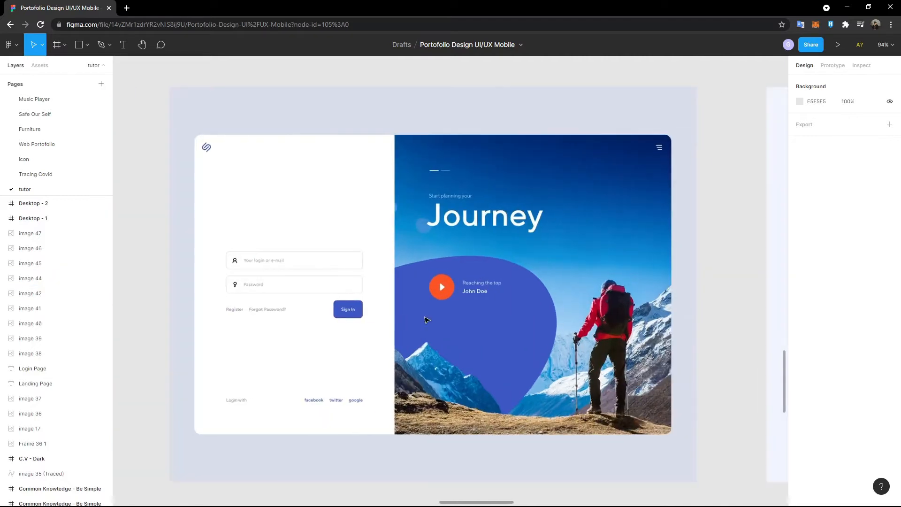
scroll(686, 359, up, 3)
scroll(653, 356, down, 1)
scroll(342, 333, left, 5)
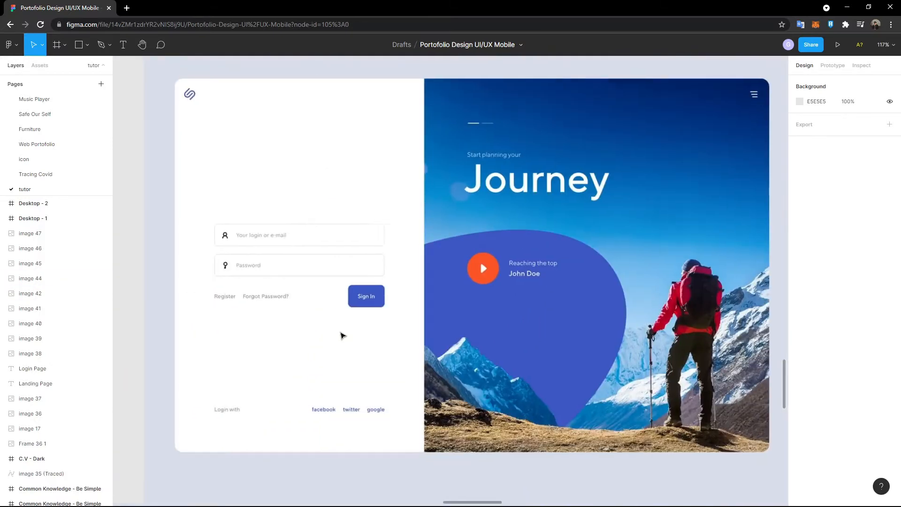
scroll(342, 332, right, 3)
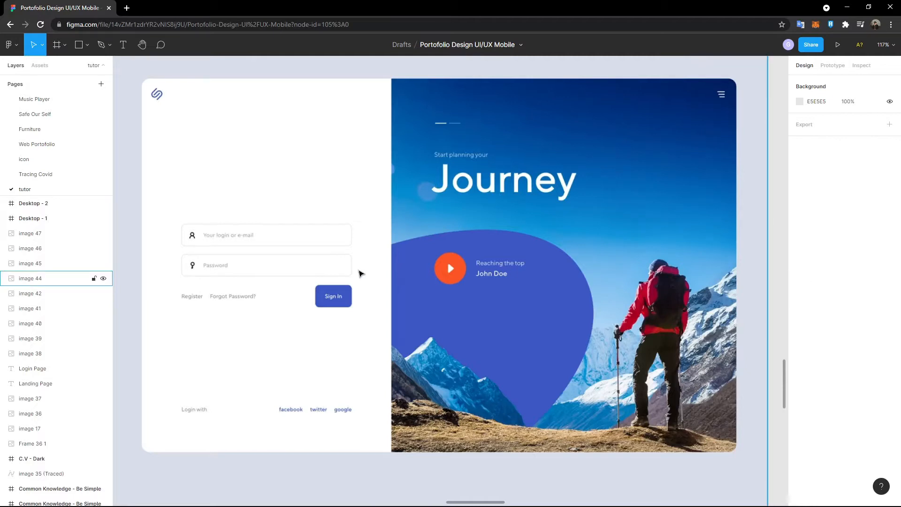
scroll(358, 281, down, 3)
scroll(309, 306, up, 2)
scroll(308, 306, down, 1)
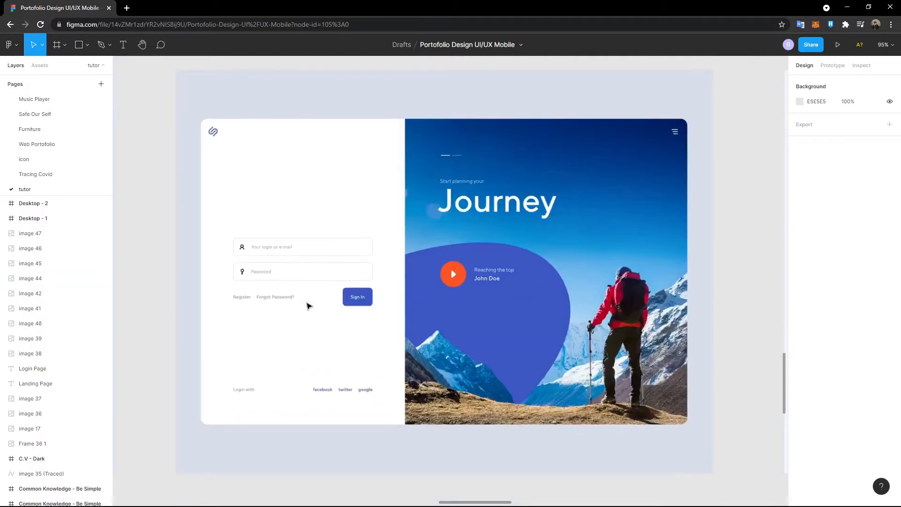
scroll(309, 306, right, 1)
scroll(359, 328, right, 9)
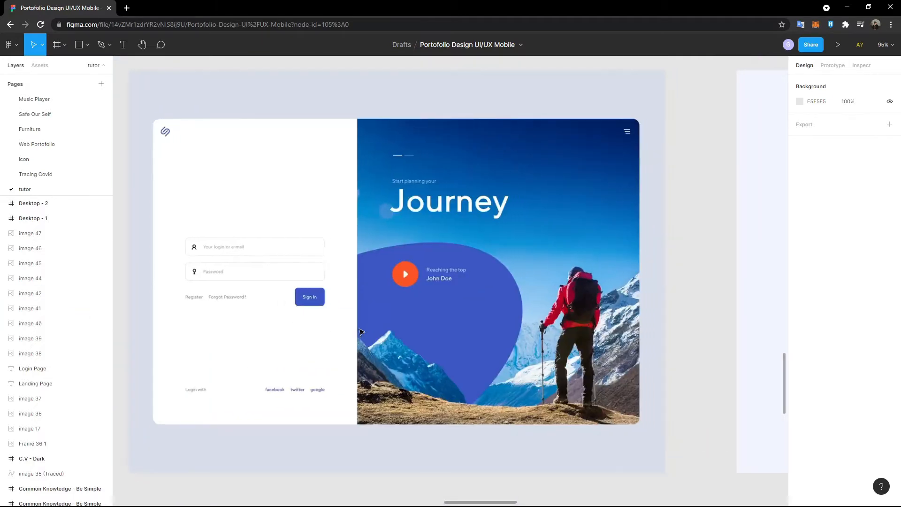
- Pan right to the Welcome Back sign-in frame and scroll over its fields and Sign In button
scroll(358, 332, right, 7)
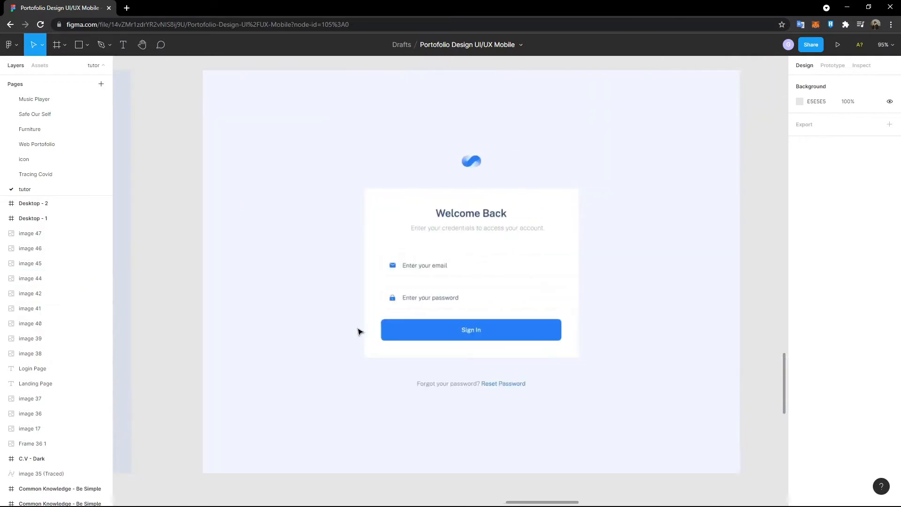
scroll(359, 328, right, 1)
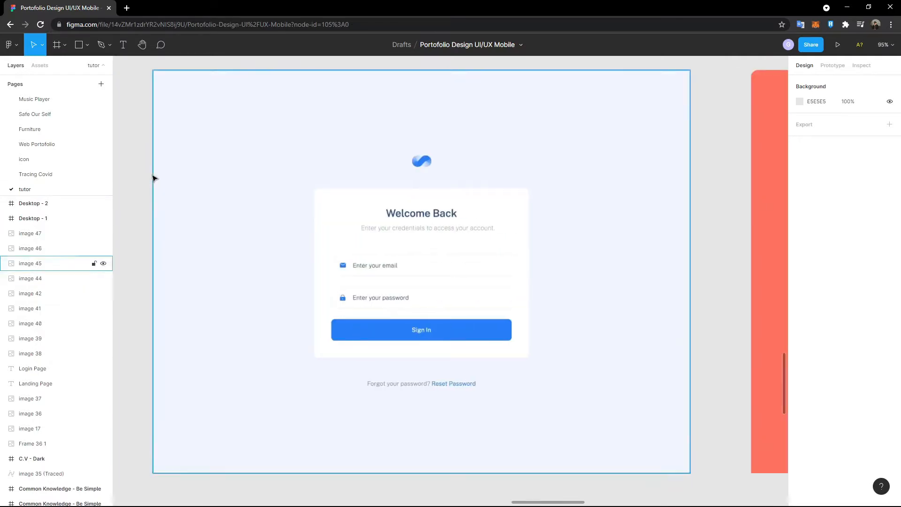
scroll(153, 180, down, 1)
scroll(165, 188, up, 2)
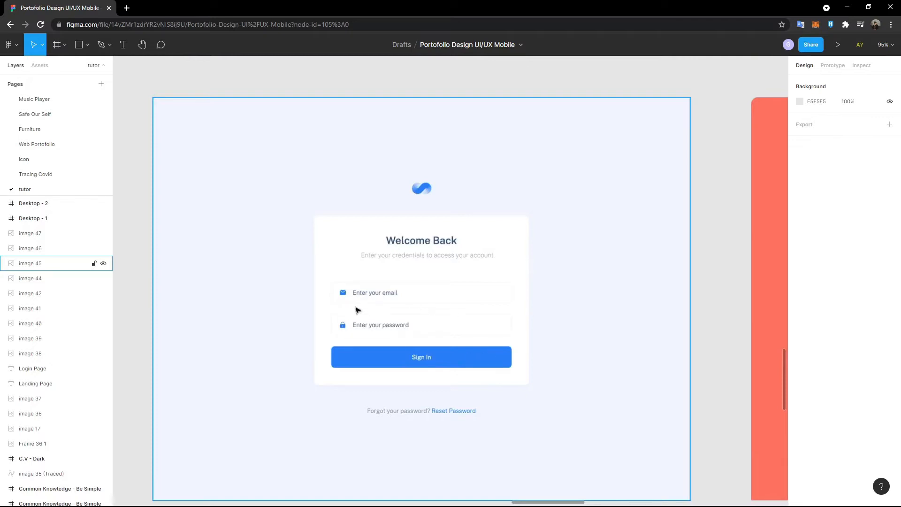
scroll(421, 399, down, 1)
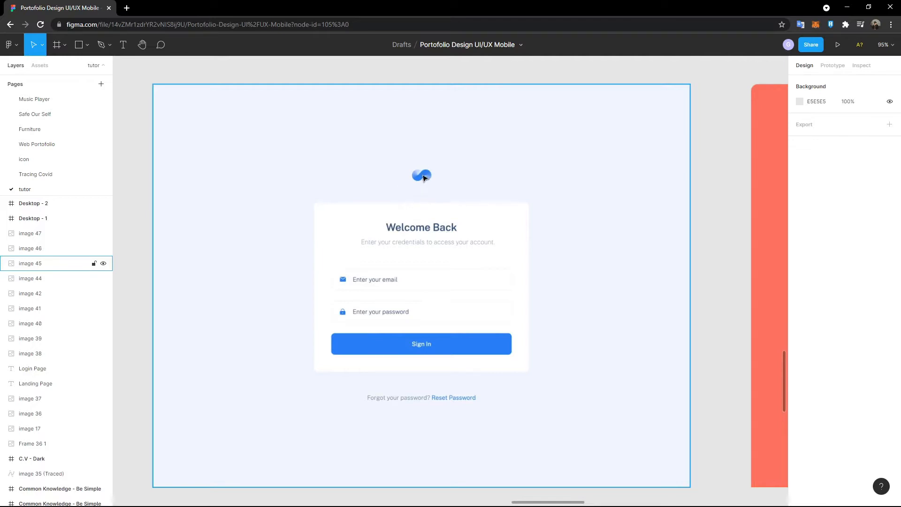
- Pan right to the coral Activa sign-up frame and zoom in to inspect it
scroll(402, 143, right, 10)
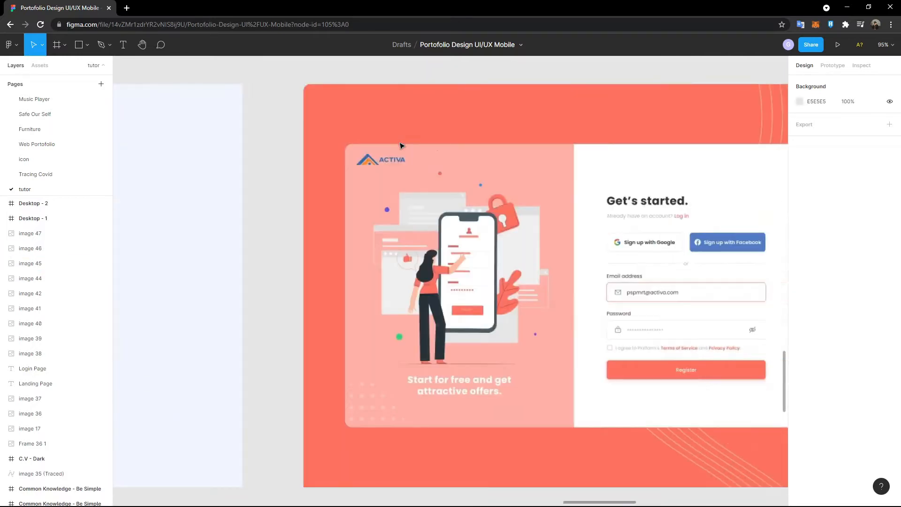
scroll(399, 146, right, 1)
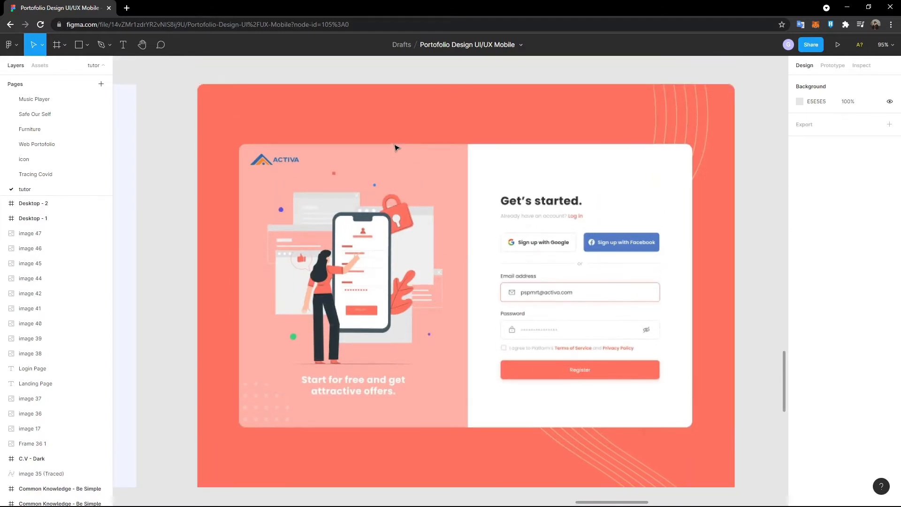
scroll(380, 204, right, 2)
scroll(332, 244, down, 1)
scroll(285, 241, up, 1)
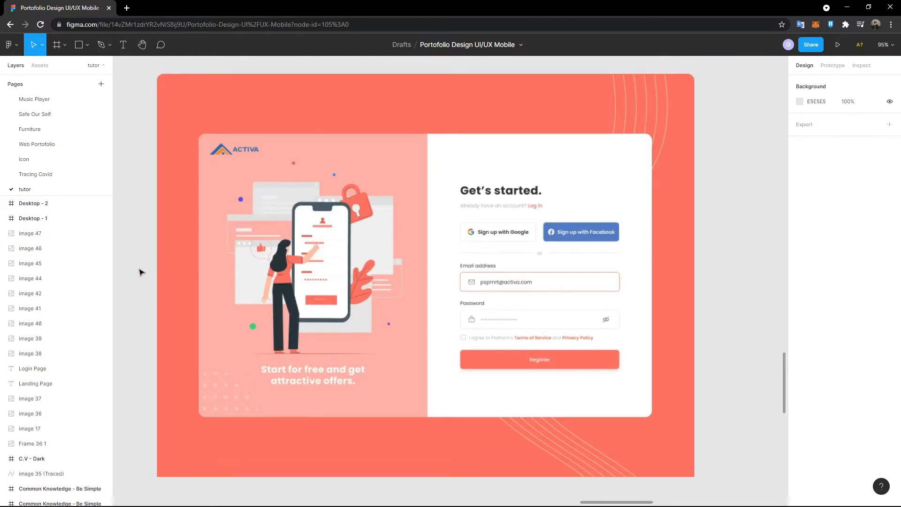
scroll(238, 255, down, 1)
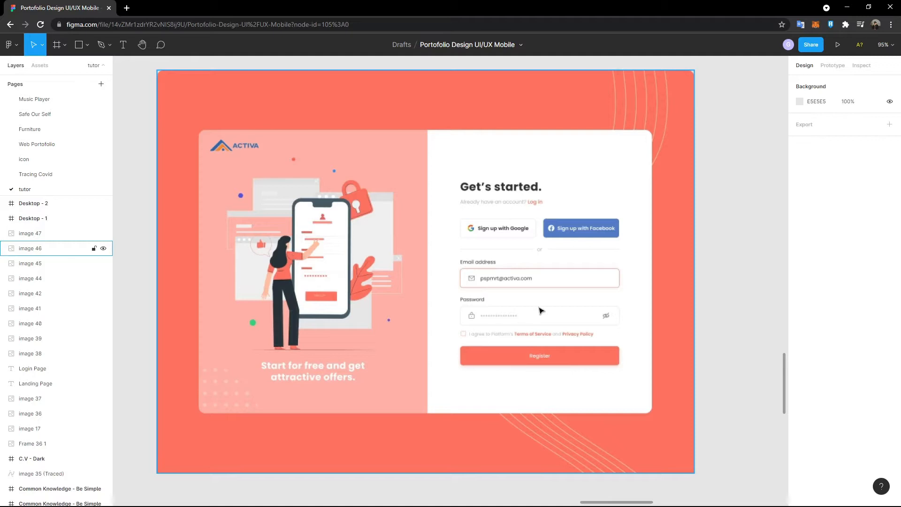
- Zoom back out and drag the horizontal scrollbar back toward the purple Login frame
scroll(556, 288, up, 2)
scroll(557, 288, down, 4)
scroll(556, 289, up, 2)
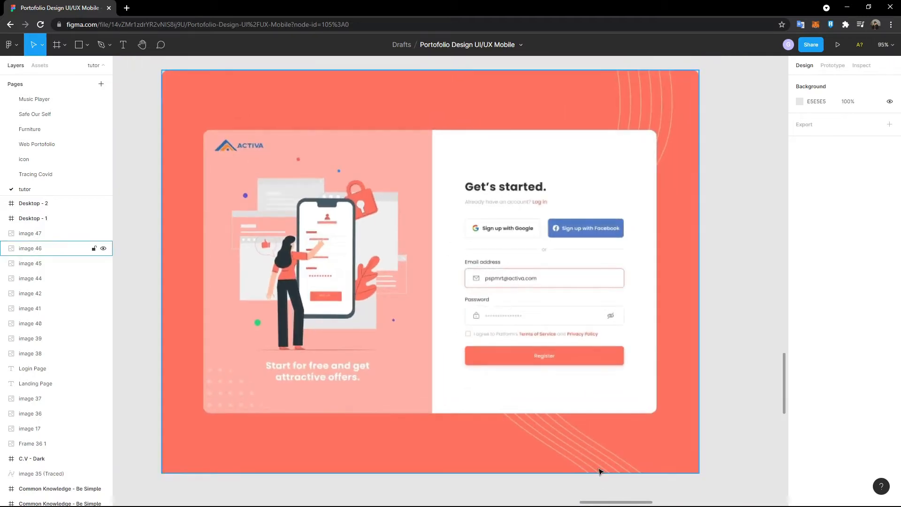
drag(610, 502, 402, 473)
- Scroll up and down through the furni.shop landing page reference
scroll(383, 445, down, 10)
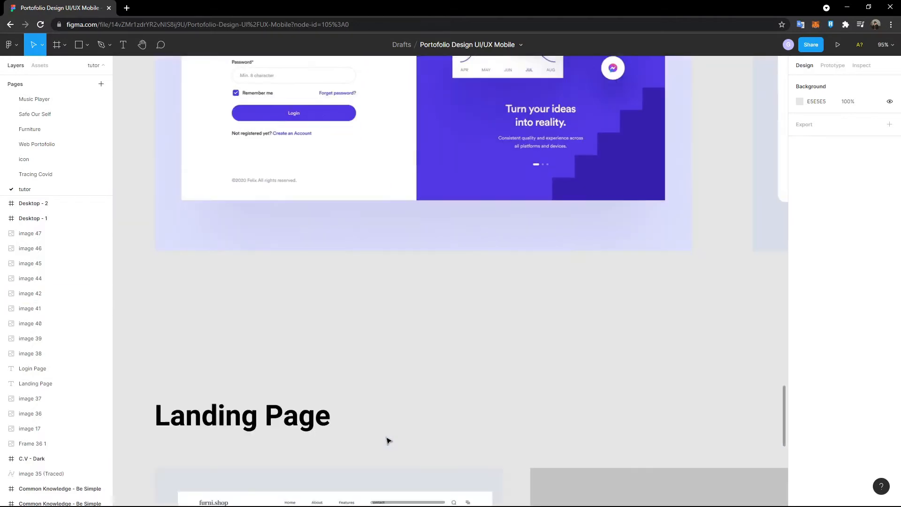
scroll(389, 441, down, 5)
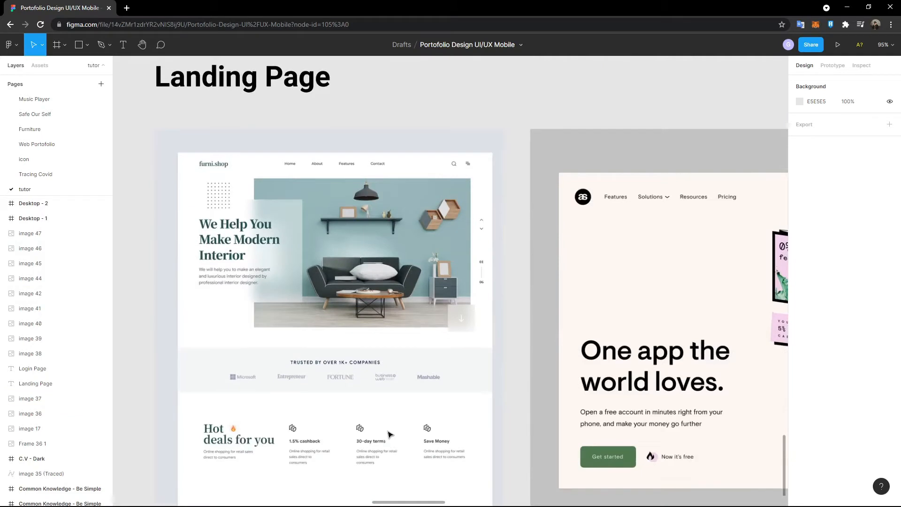
scroll(691, 479, down, 1)
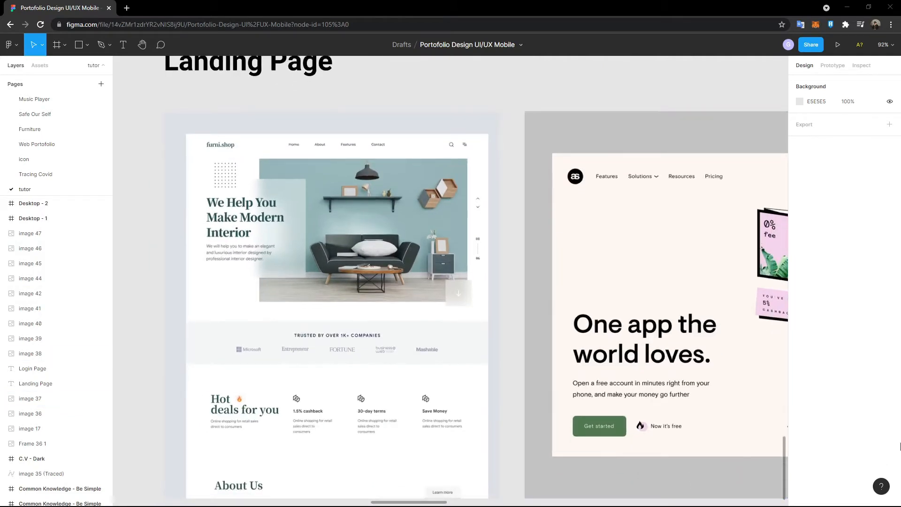
scroll(642, 381, down, 1)
scroll(642, 381, up, 1)
scroll(642, 381, down, 1)
scroll(574, 376, down, 1)
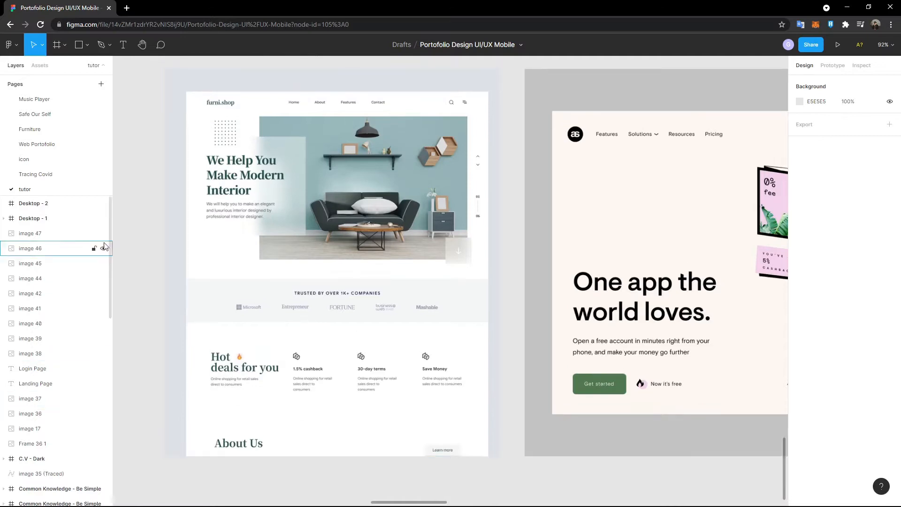
scroll(149, 251, up, 2)
scroll(155, 253, up, 2)
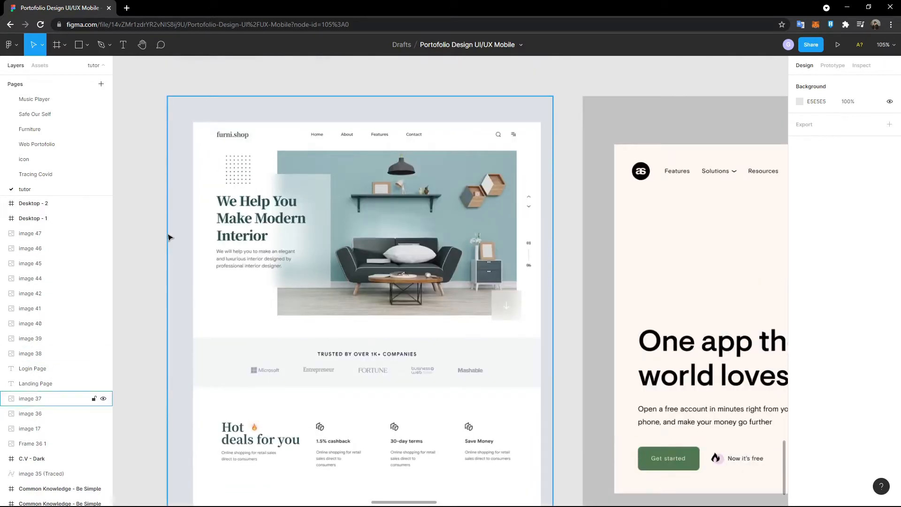
scroll(431, 295, down, 1)
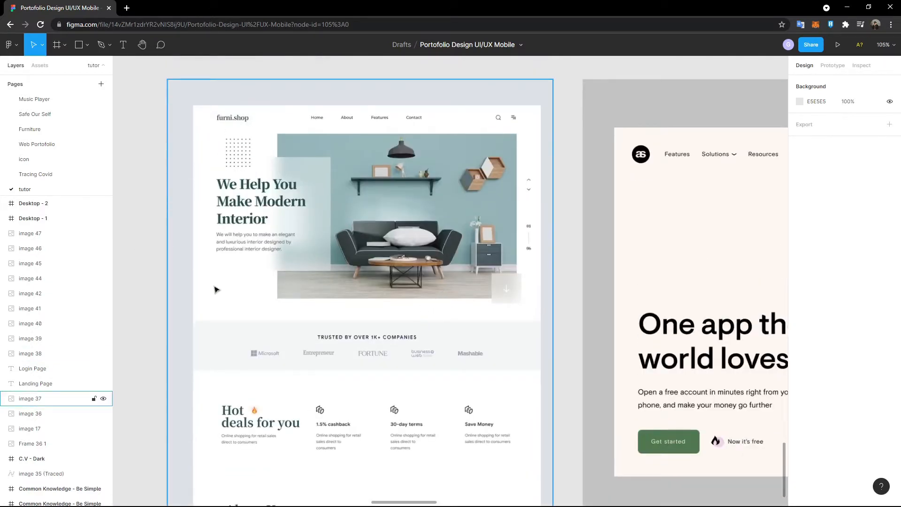
scroll(241, 292, up, 3)
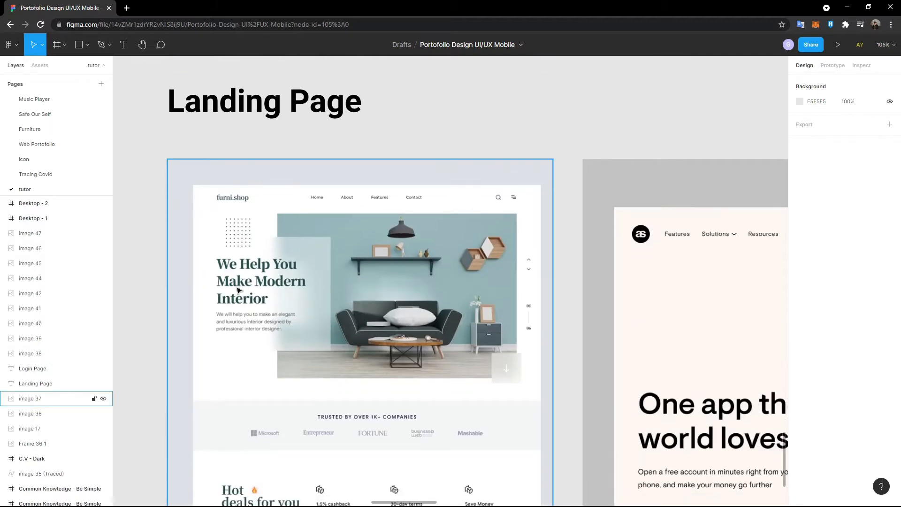
scroll(412, 207, down, 4)
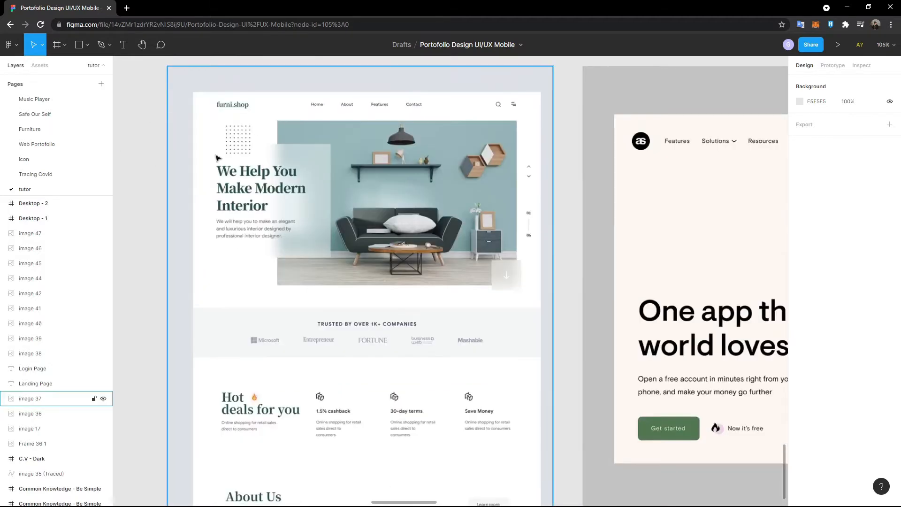
scroll(329, 305, down, 5)
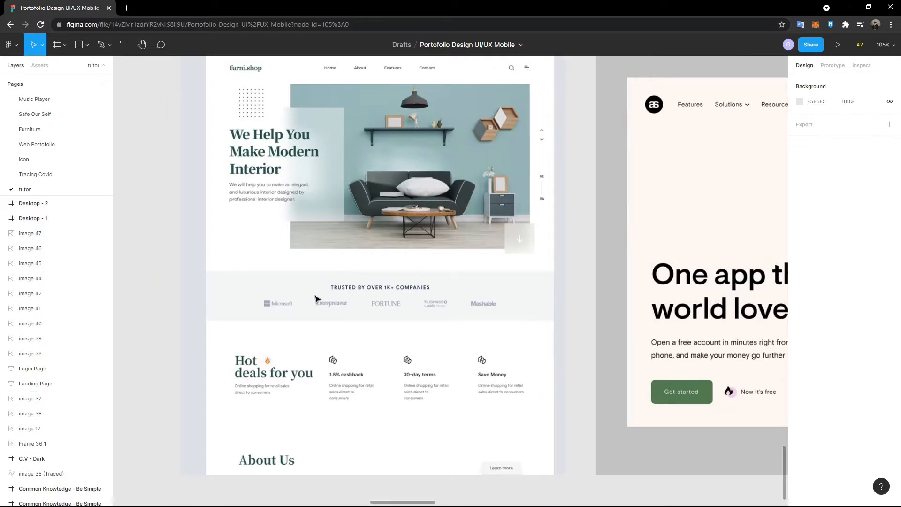
scroll(316, 299, up, 5)
scroll(315, 299, down, 2)
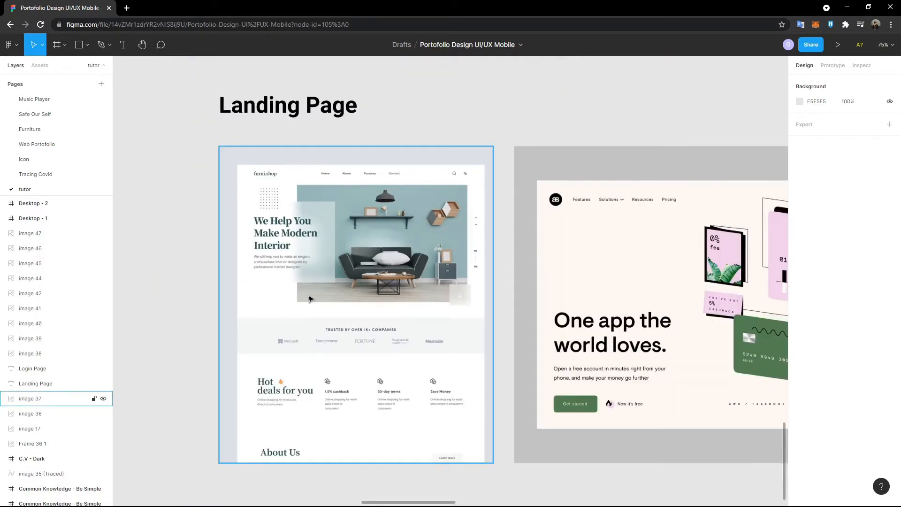
scroll(310, 299, up, 4)
scroll(309, 299, down, 4)
scroll(309, 300, up, 5)
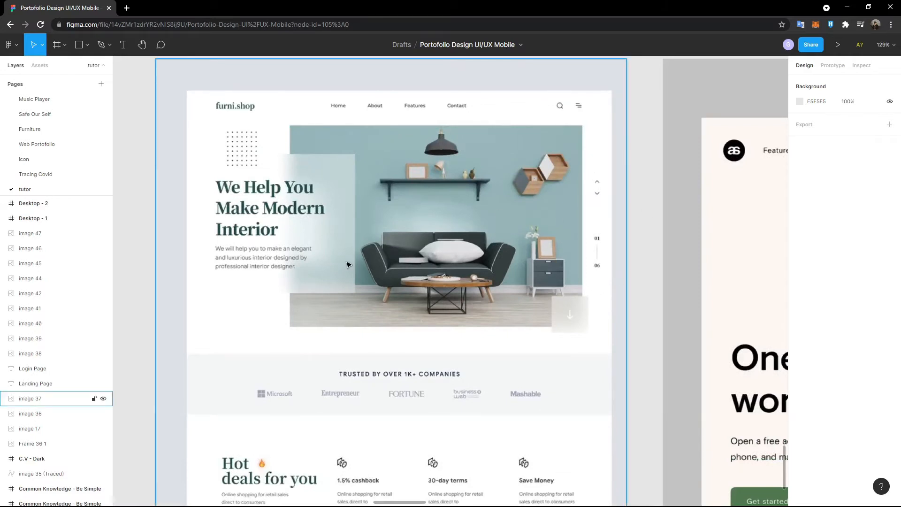
scroll(352, 267, down, 3)
scroll(369, 341, up, 2)
scroll(370, 341, down, 1)
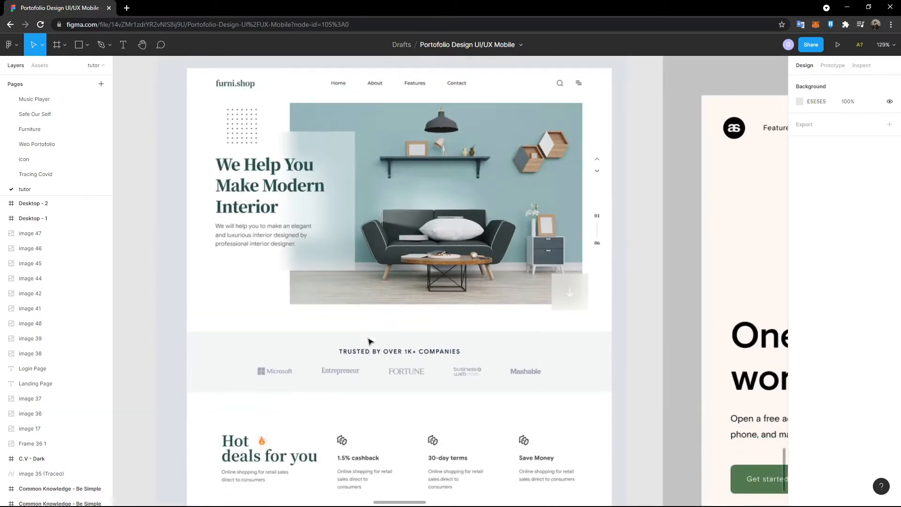
scroll(370, 342, down, 3)
scroll(239, 388, up, 5)
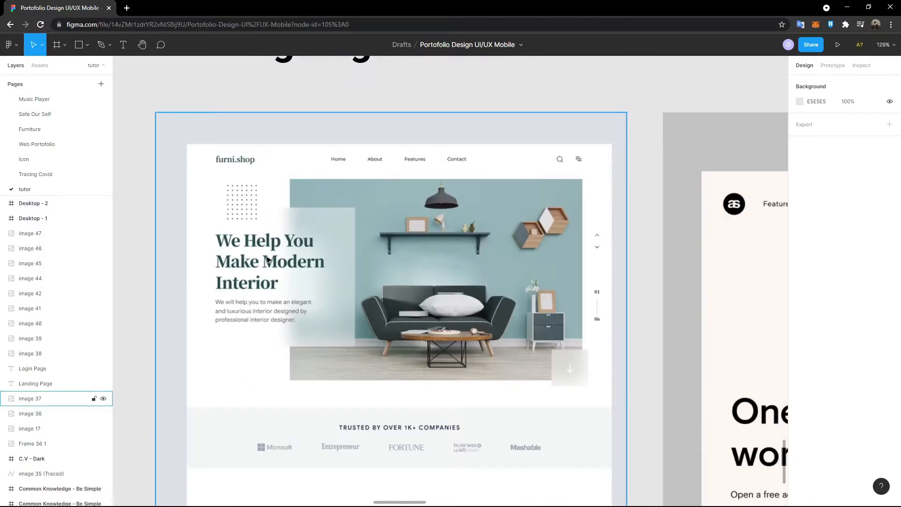
- Pan right to the green-and-pink 'One app the world loves' banking landing page
scroll(260, 267, down, 3)
scroll(265, 275, down, 1)
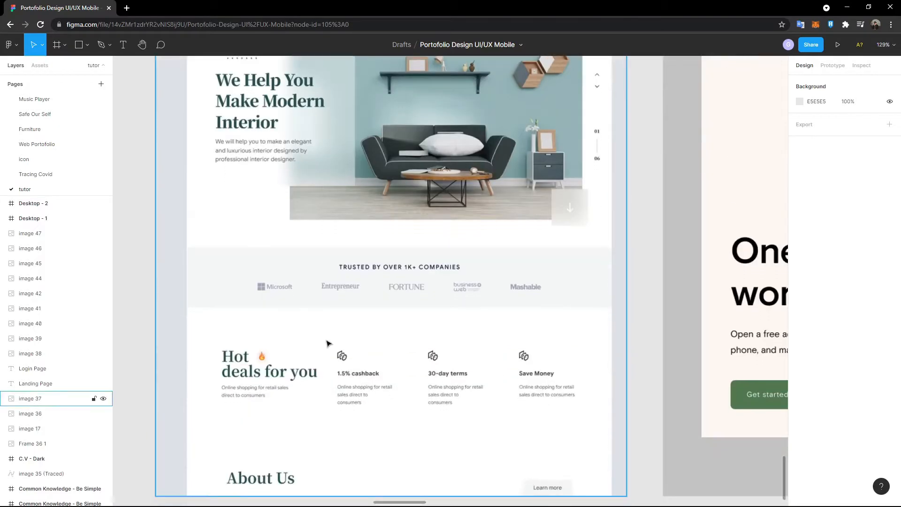
scroll(338, 378, down, 1)
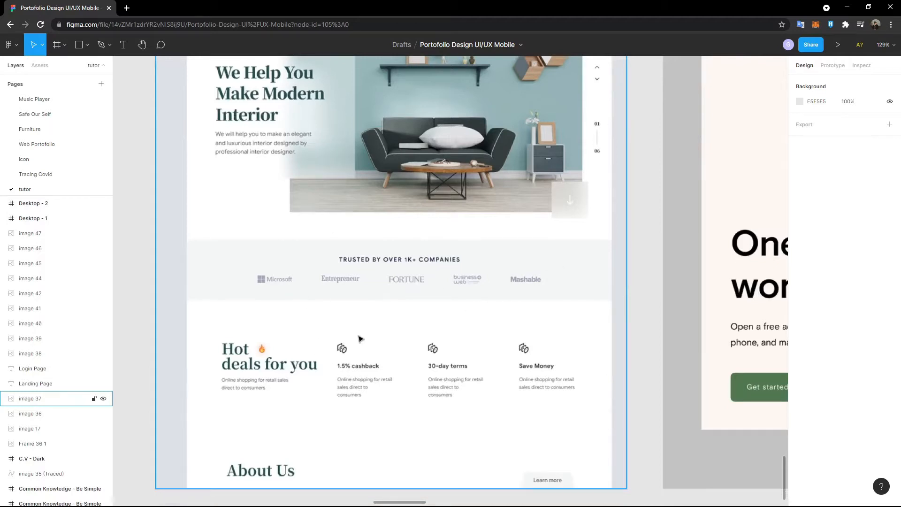
scroll(355, 338, up, 1)
scroll(357, 338, right, 15)
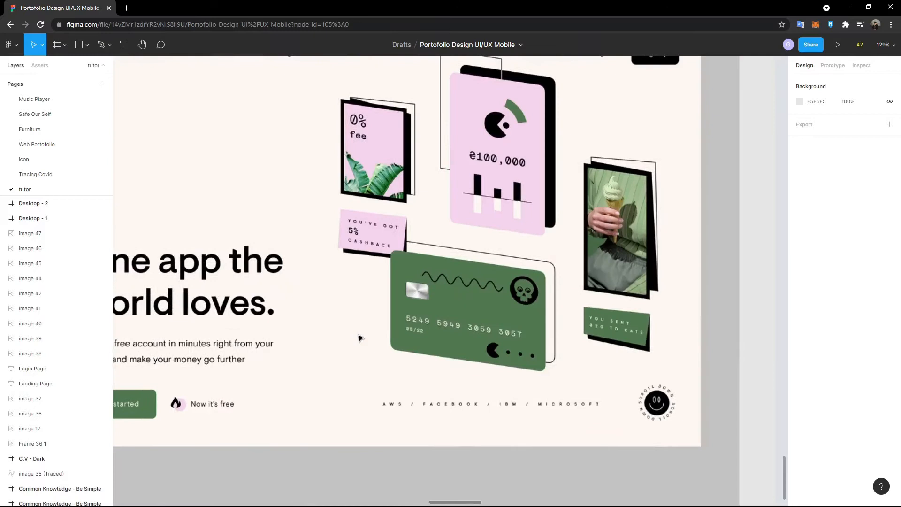
scroll(359, 337, up, 5)
scroll(359, 337, left, 4)
scroll(323, 336, down, 3)
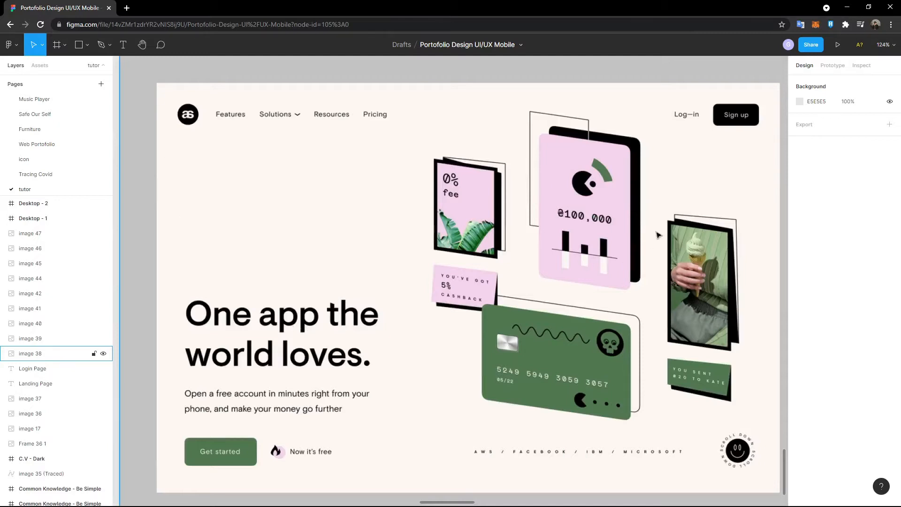
scroll(324, 252, down, 1)
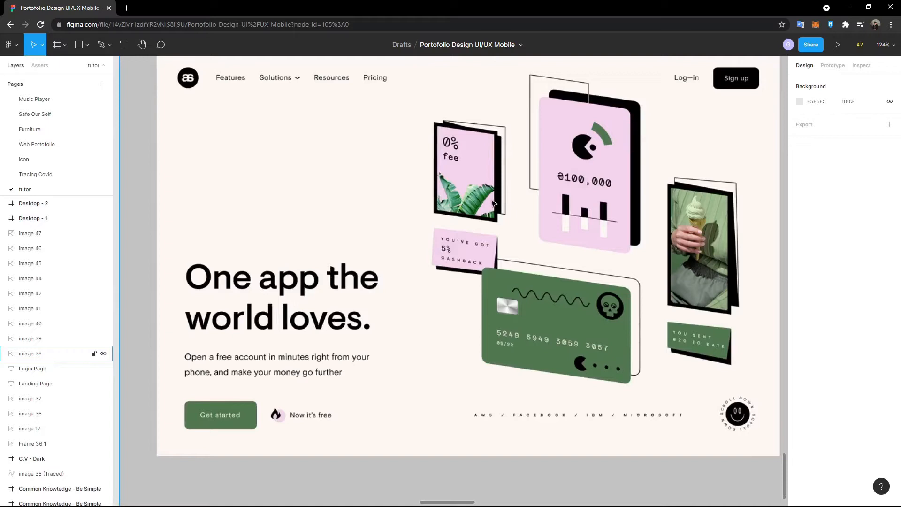
scroll(641, 142, up, 1)
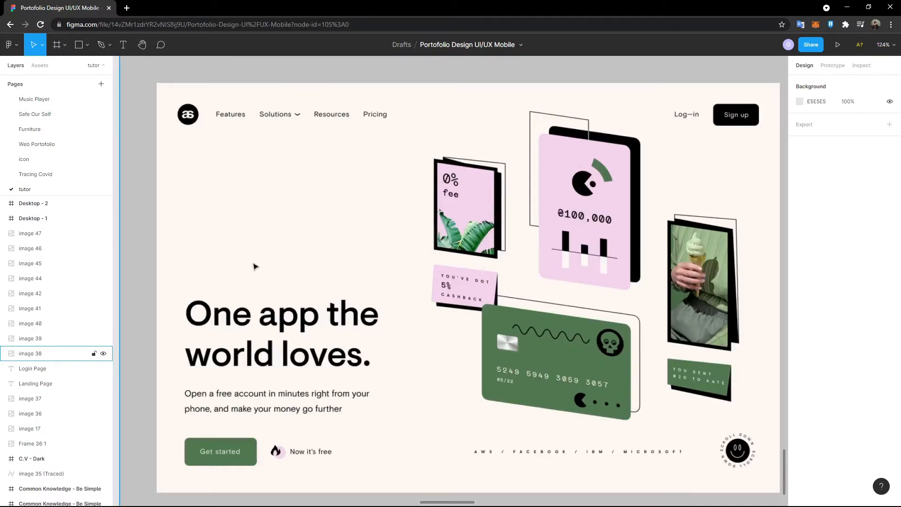
mouse_move(451, 502)
mouse_down()
mouse_move(441, 502)
mouse_move(454, 503)
mouse_up()
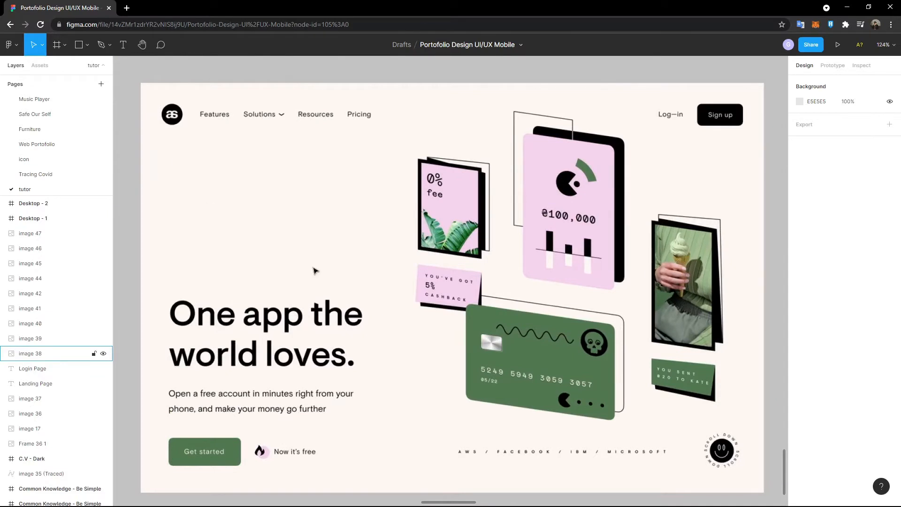
scroll(388, 291, down, 1)
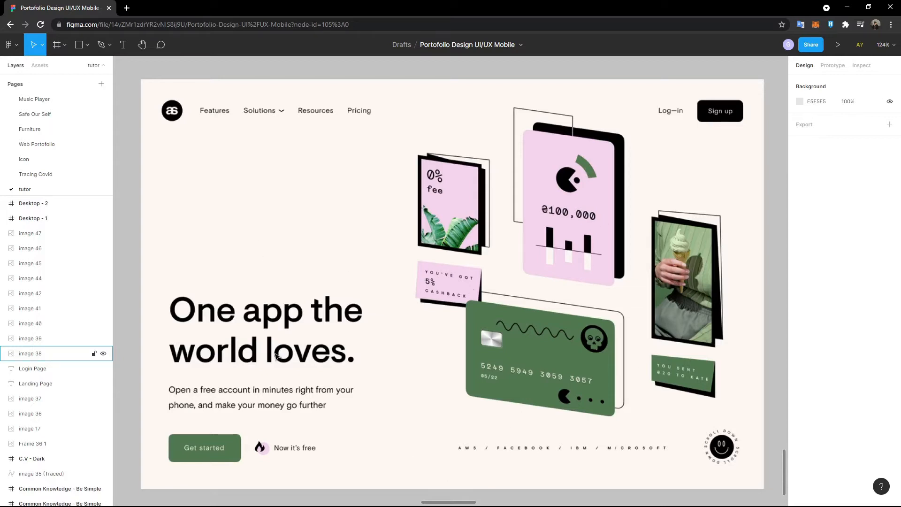
scroll(265, 346, left, 2)
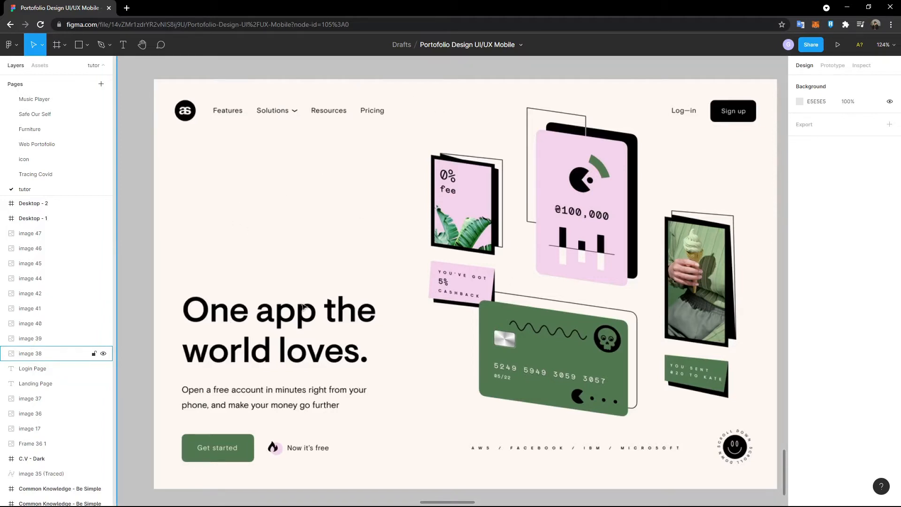
drag(454, 503, 512, 503)
scroll(411, 423, up, 3)
scroll(326, 394, down, 2)
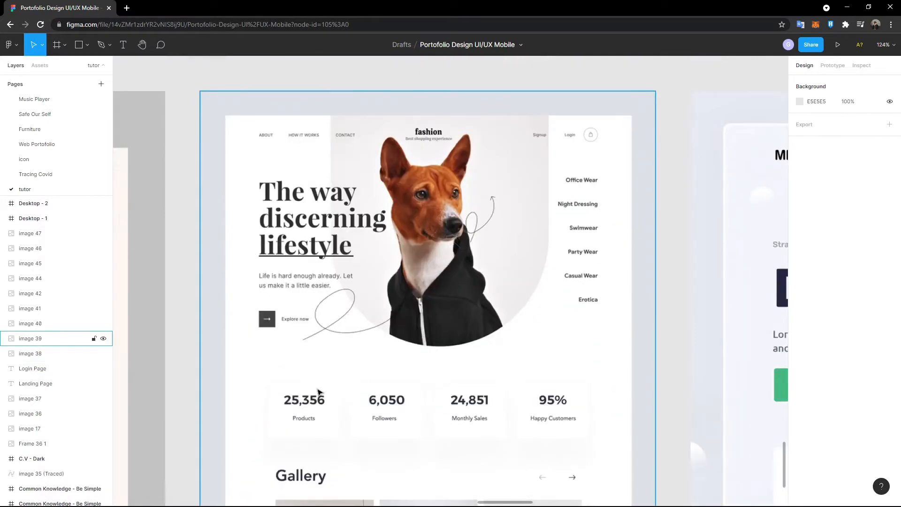
scroll(318, 391, down, 4)
scroll(318, 388, up, 2)
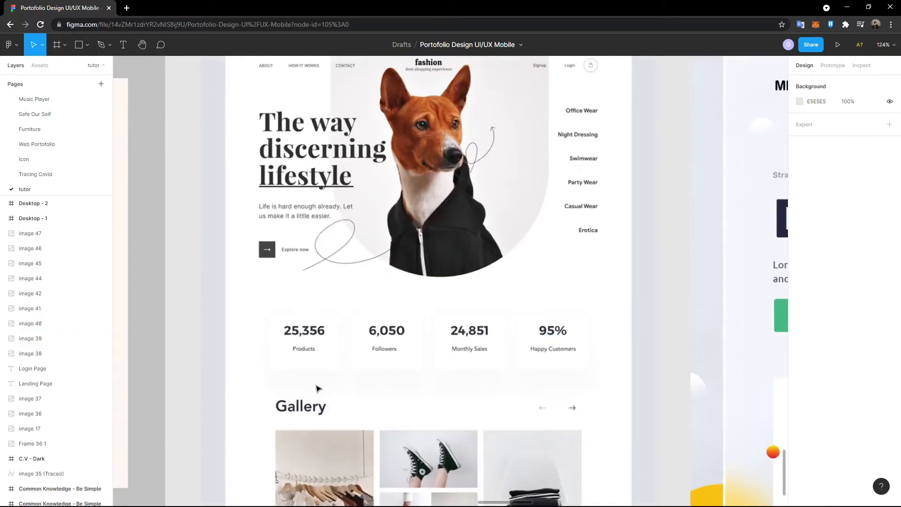
scroll(317, 388, up, 1)
scroll(292, 215, up, 1)
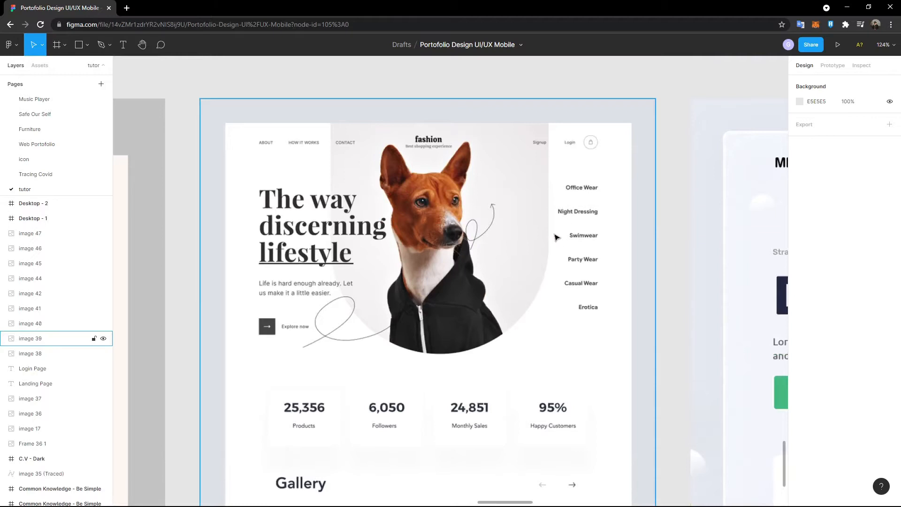
scroll(554, 239, down, 4)
scroll(345, 373, up, 3)
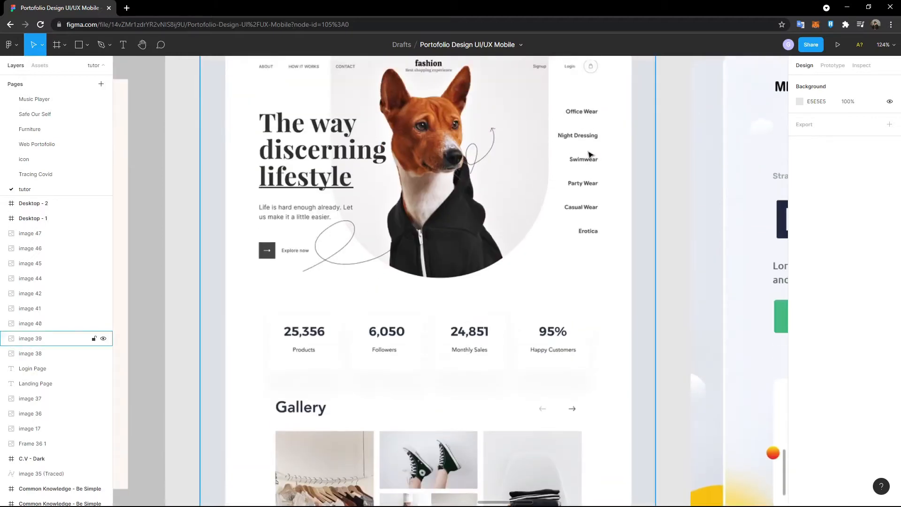
scroll(436, 335, down, 5)
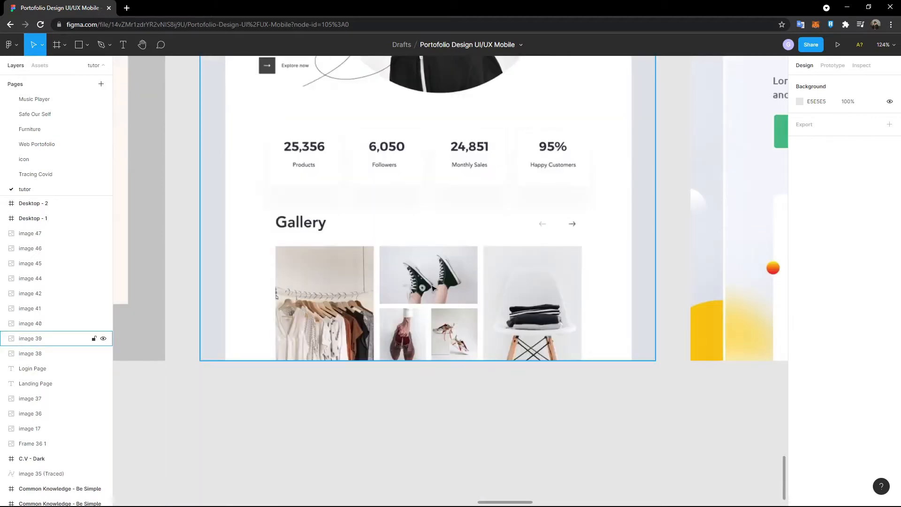
scroll(331, 342, up, 7)
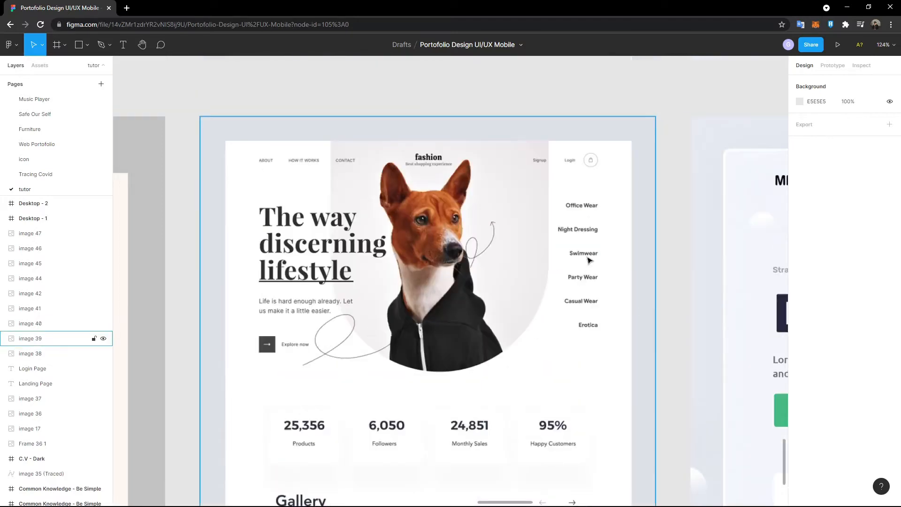
scroll(581, 257, up, 2)
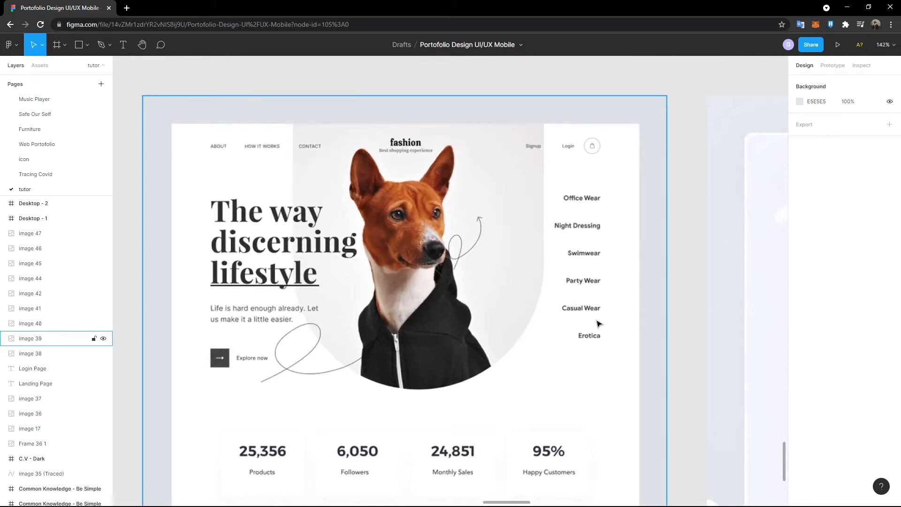
scroll(589, 332, down, 1)
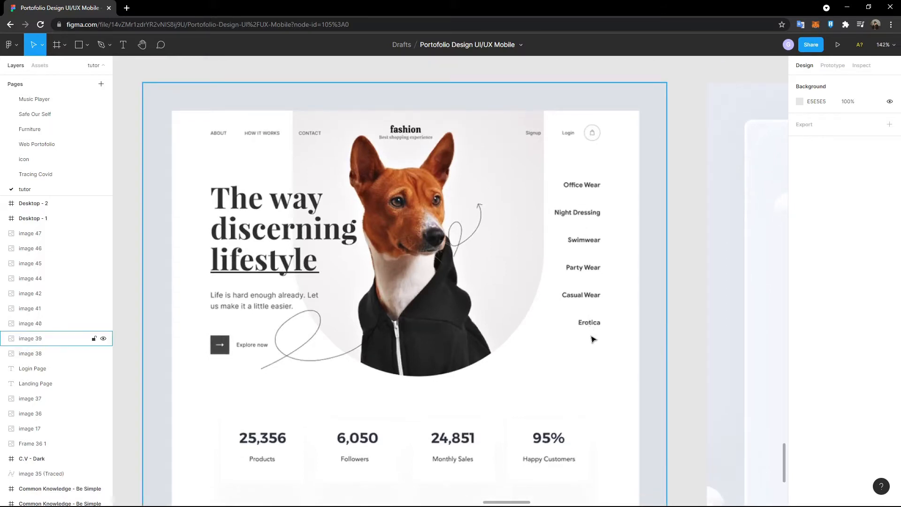
scroll(284, 280, up, 1)
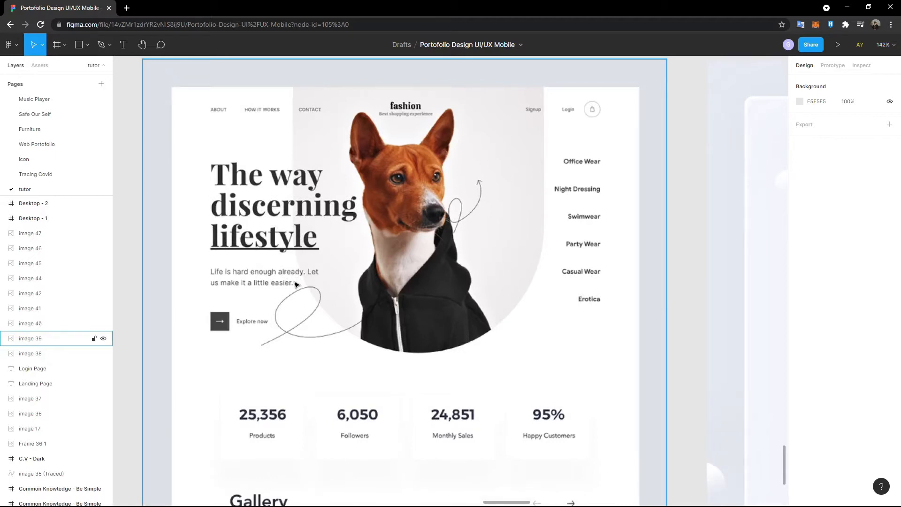
scroll(295, 284, down, 3)
scroll(286, 291, up, 4)
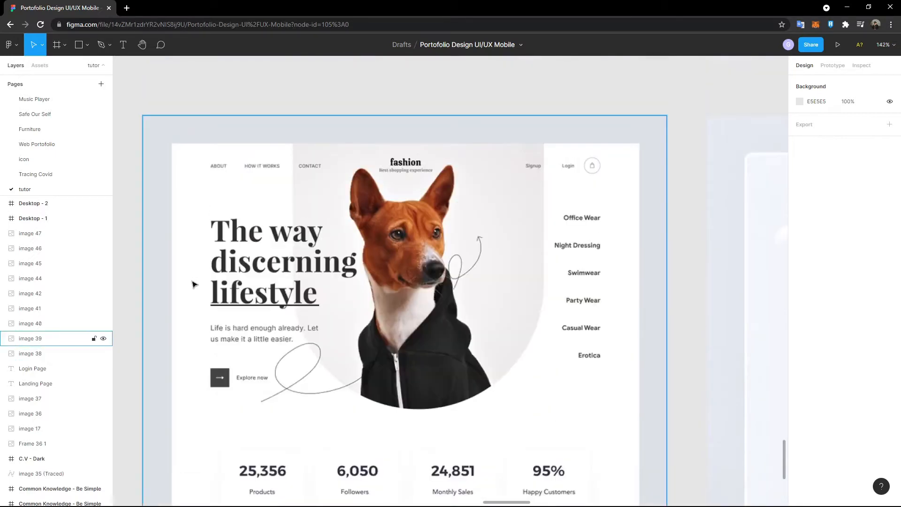
scroll(201, 277, down, 2)
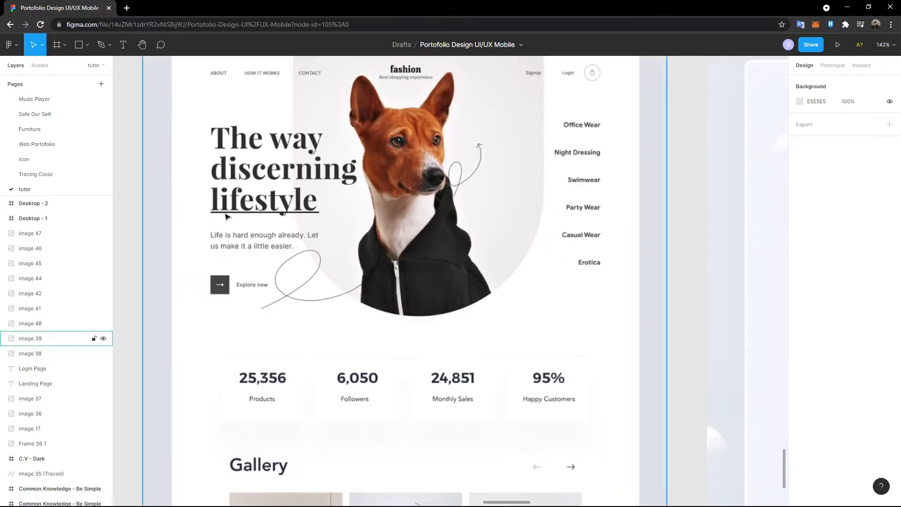
scroll(373, 187, up, 3)
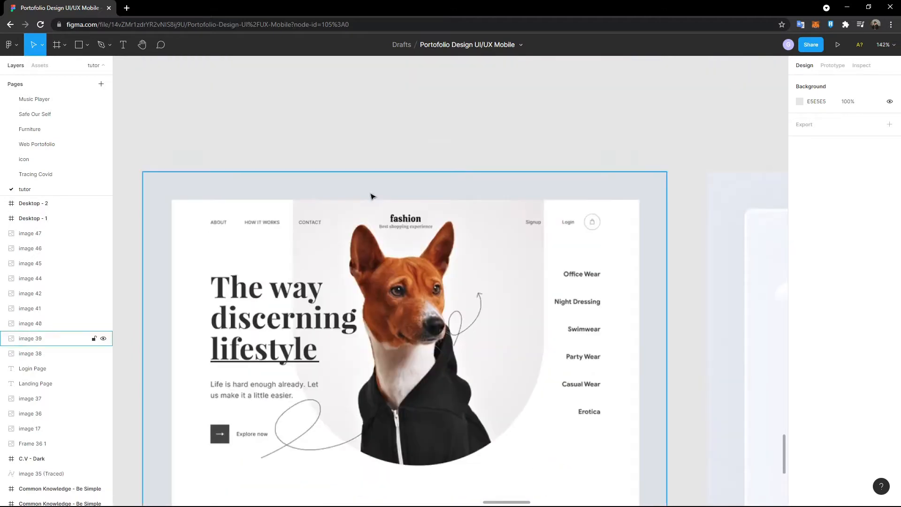
scroll(334, 276, down, 7)
scroll(329, 270, up, 5)
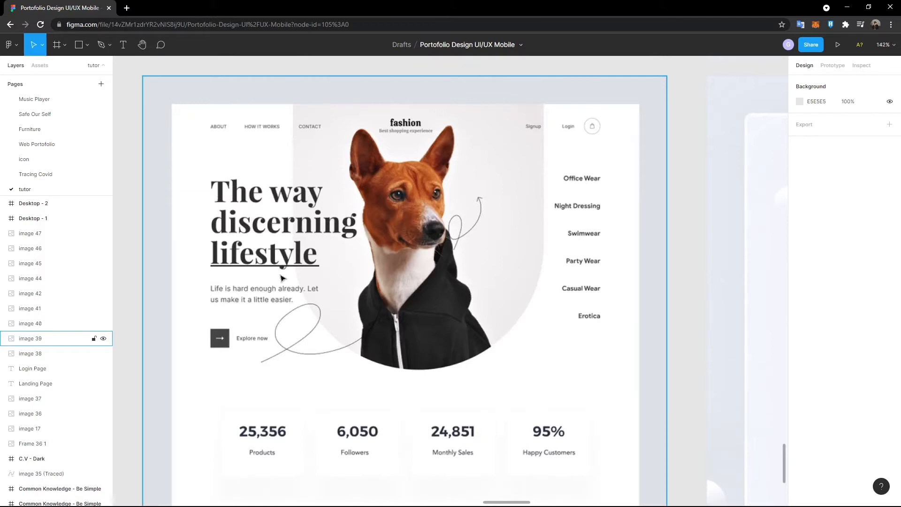
scroll(232, 282, down, 1)
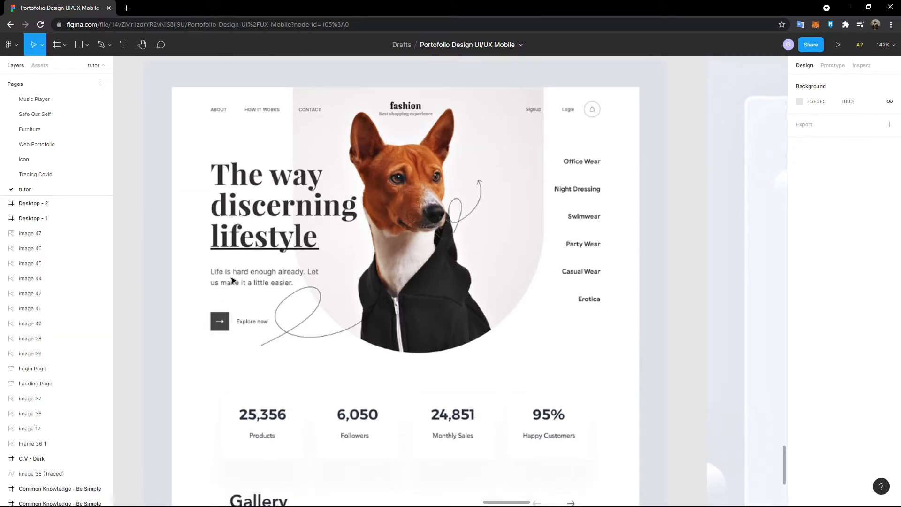
scroll(237, 295, down, 2)
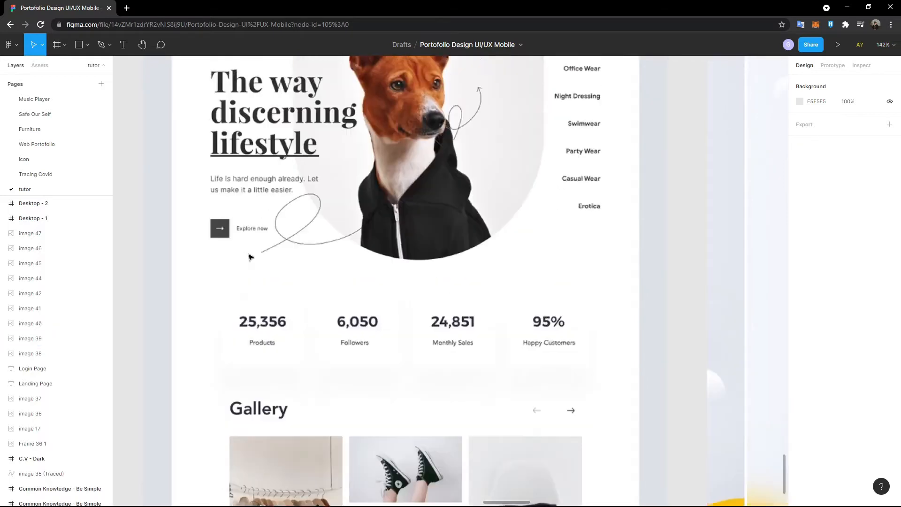
scroll(249, 256, down, 3)
scroll(249, 256, right, 8)
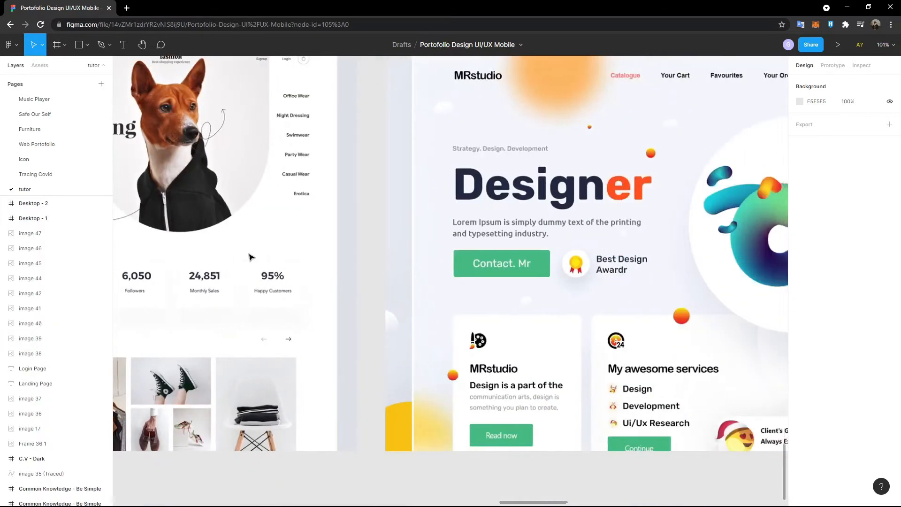
scroll(249, 256, up, 3)
scroll(249, 256, left, 2)
scroll(250, 256, down, 3)
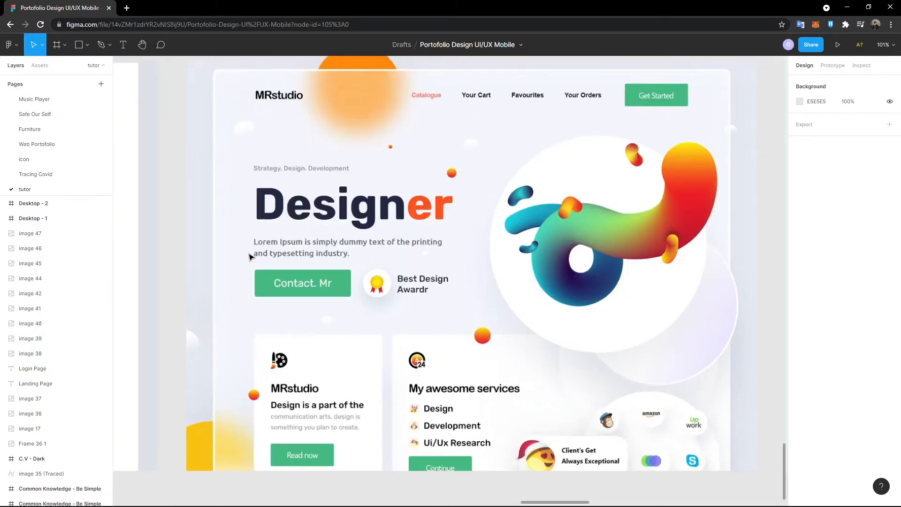
scroll(249, 256, down, 1)
scroll(555, 320, up, 1)
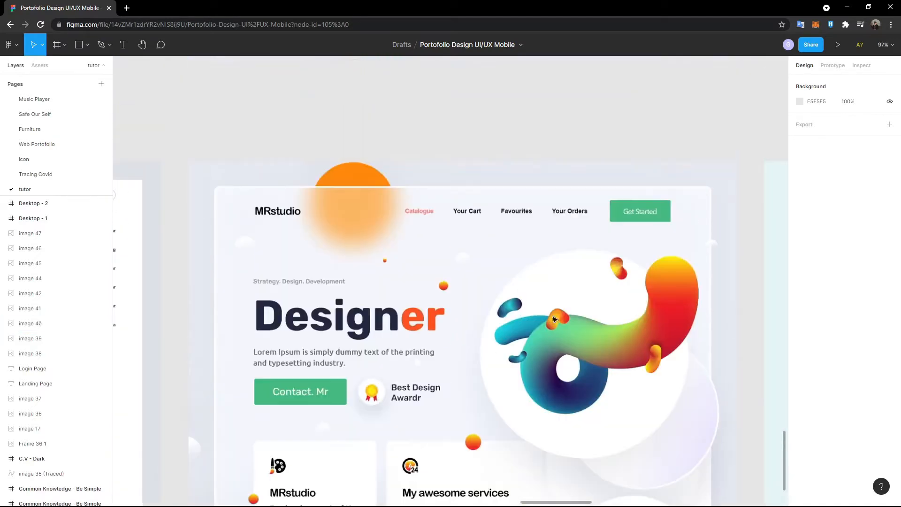
scroll(272, 219, down, 1)
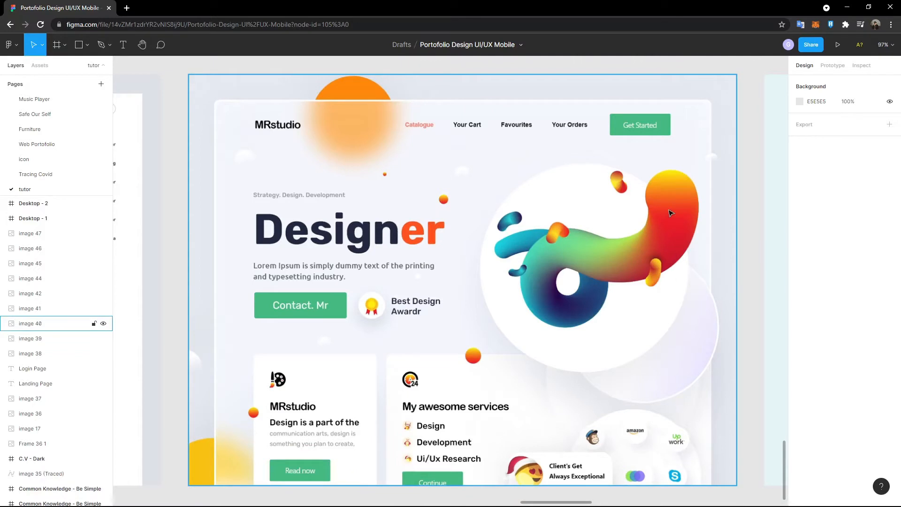
scroll(448, 369, down, 1)
scroll(259, 235, right, 1)
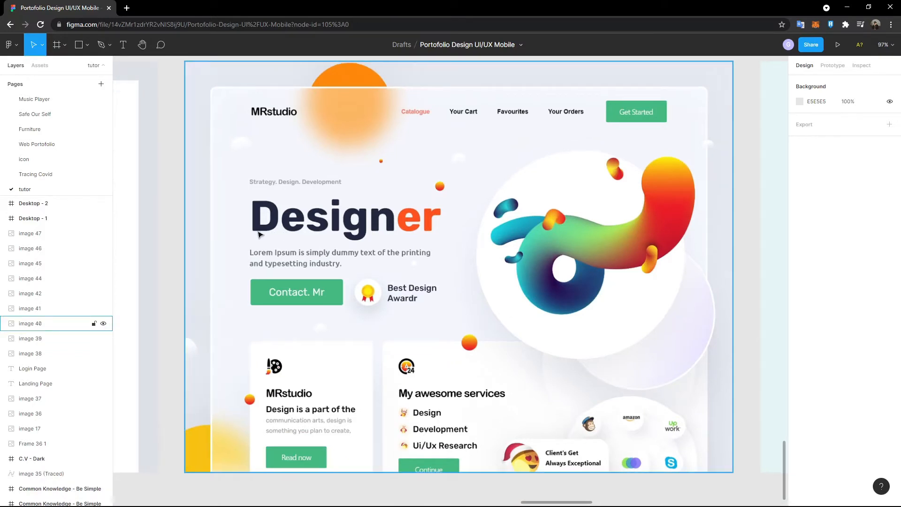
scroll(528, 251, up, 1)
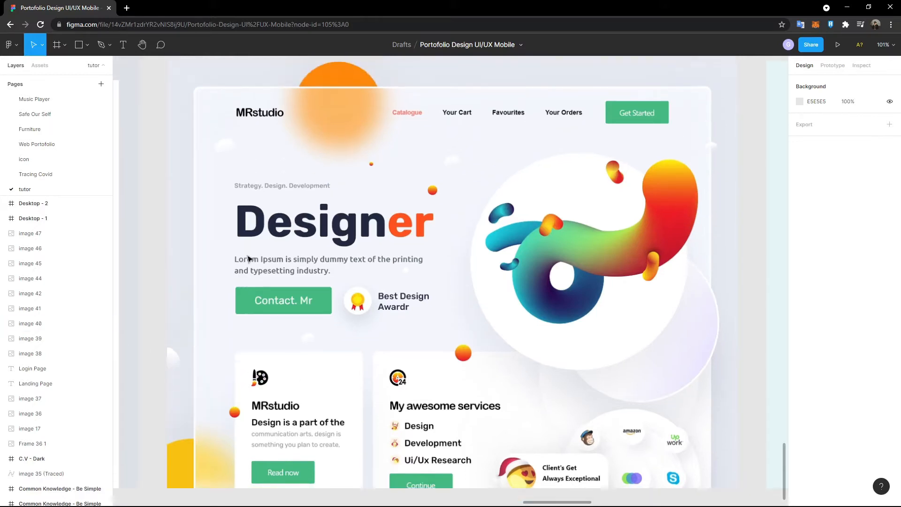
scroll(538, 197, left, 1)
scroll(538, 197, right, 4)
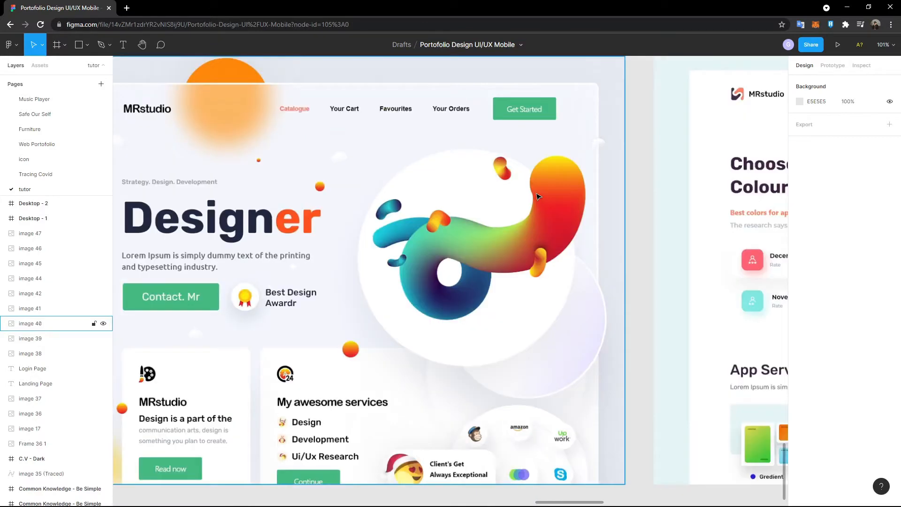
scroll(538, 197, right, 12)
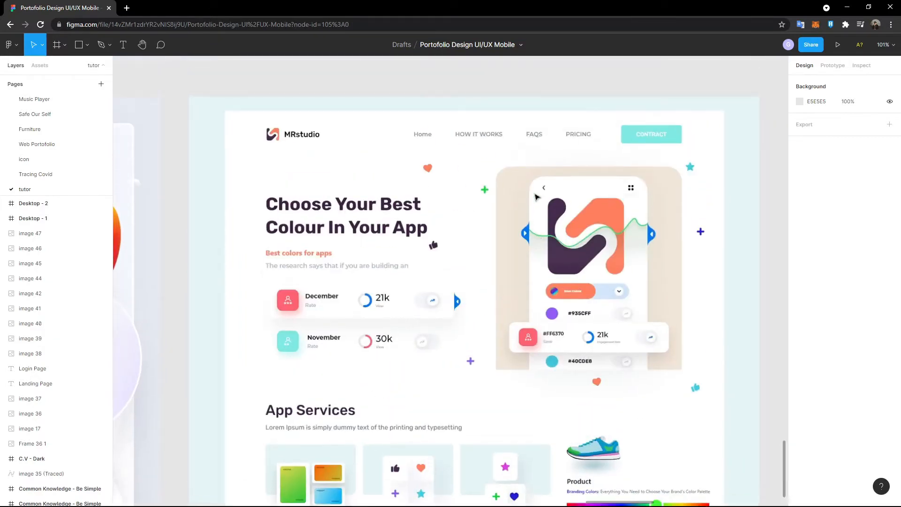
scroll(537, 197, down, 3)
scroll(537, 197, up, 2)
scroll(537, 196, right, 1)
scroll(535, 198, up, 4)
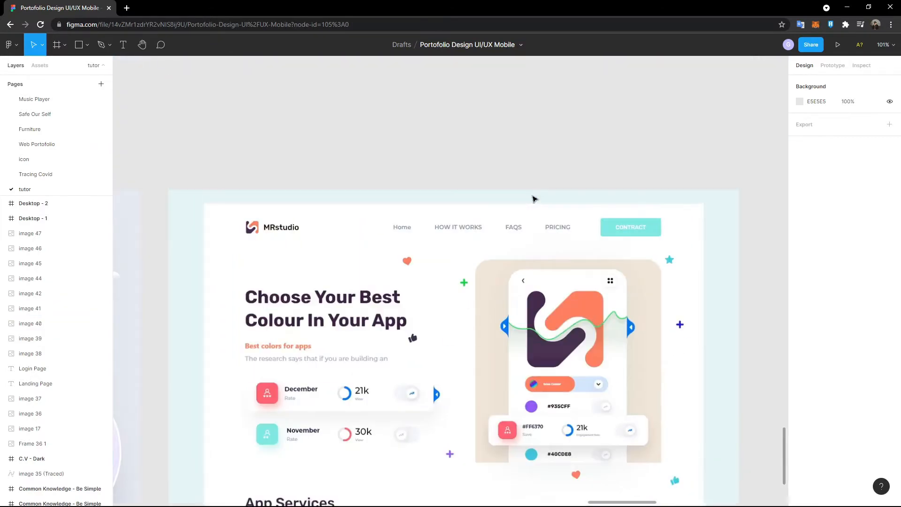
scroll(533, 198, down, 5)
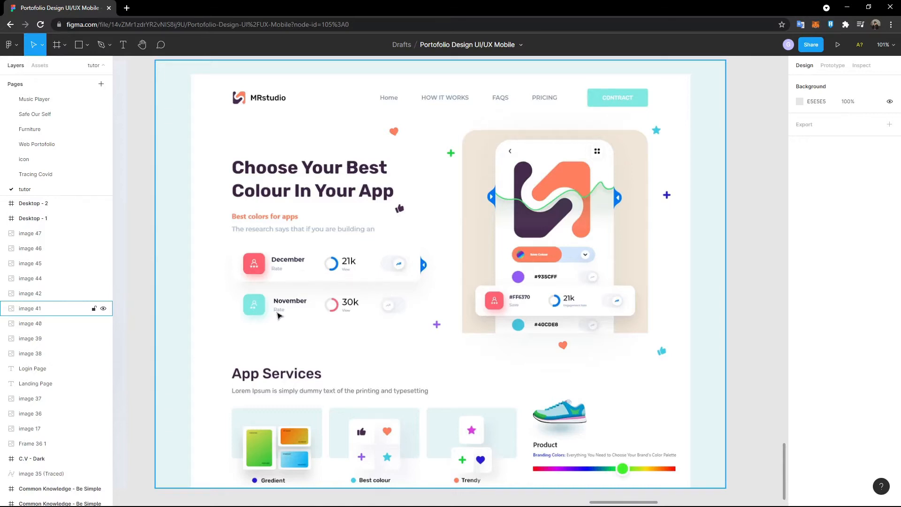
scroll(281, 316, up, 1)
scroll(282, 319, down, 5)
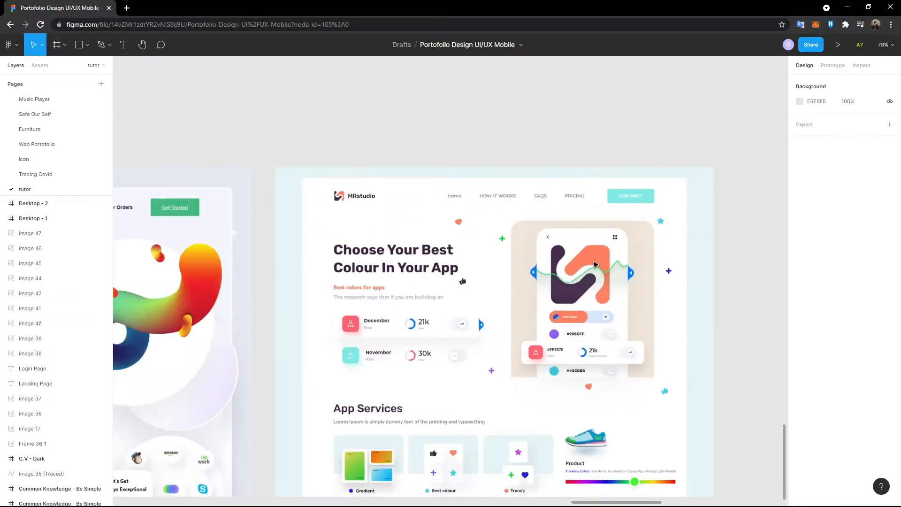
scroll(595, 265, down, 1)
- Move the login reference image right and place the Desktop - 2 frame directly beneath it
scroll(364, 251, left, 15)
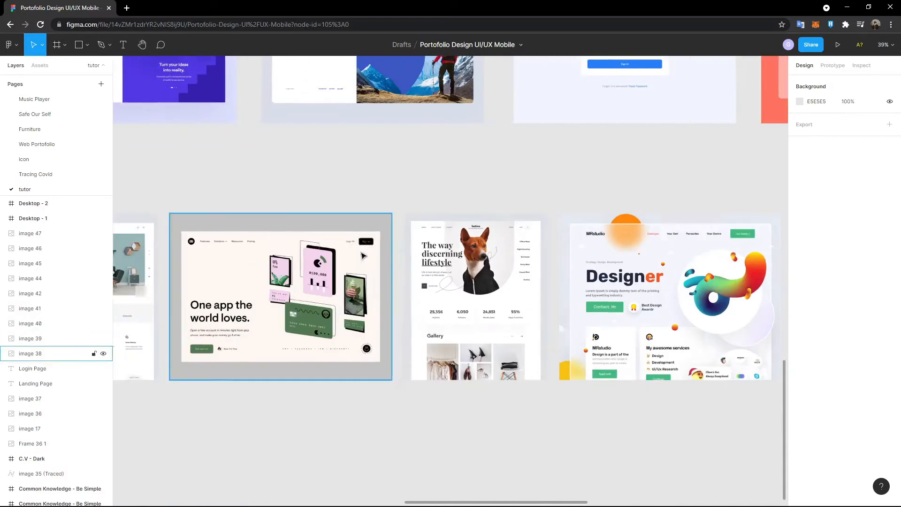
scroll(362, 258, left, 5)
scroll(362, 258, up, 6)
scroll(451, 284, down, 3)
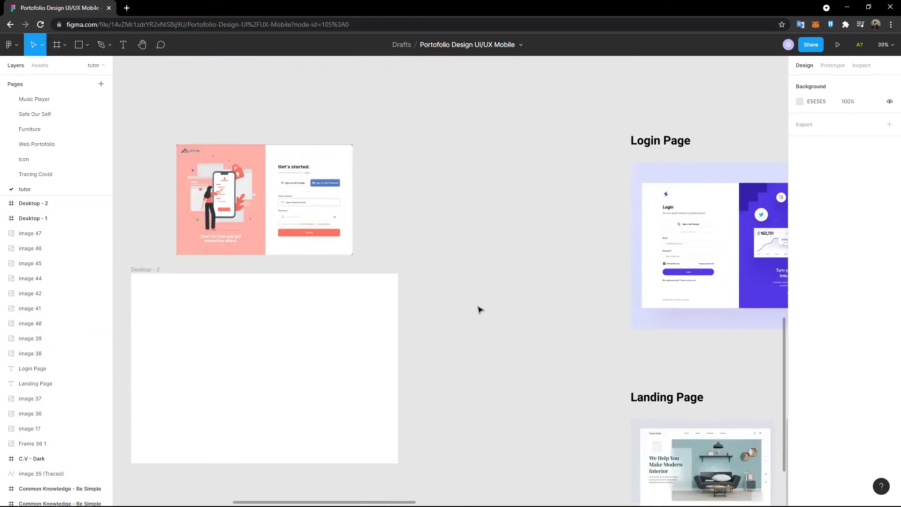
click(282, 166)
drag(282, 167, 387, 176)
click(242, 316)
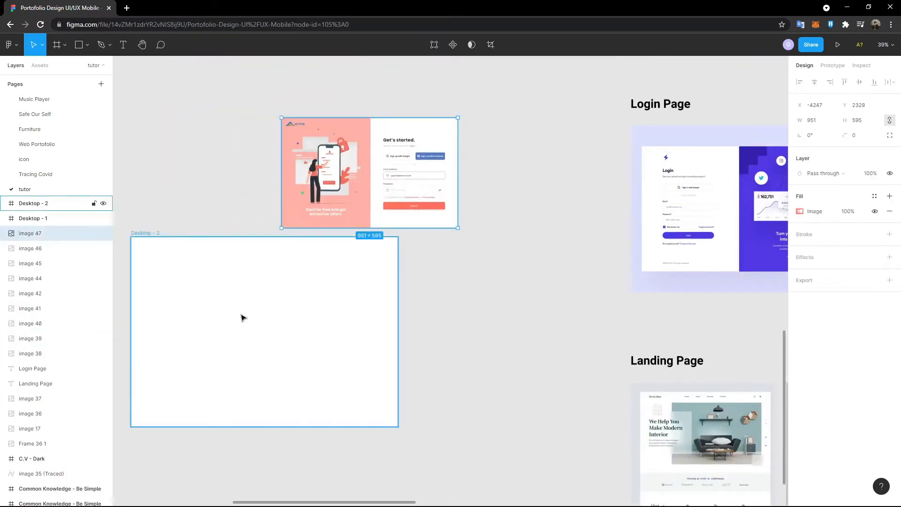
drag(241, 316, 373, 314)
drag(344, 199, 367, 197)
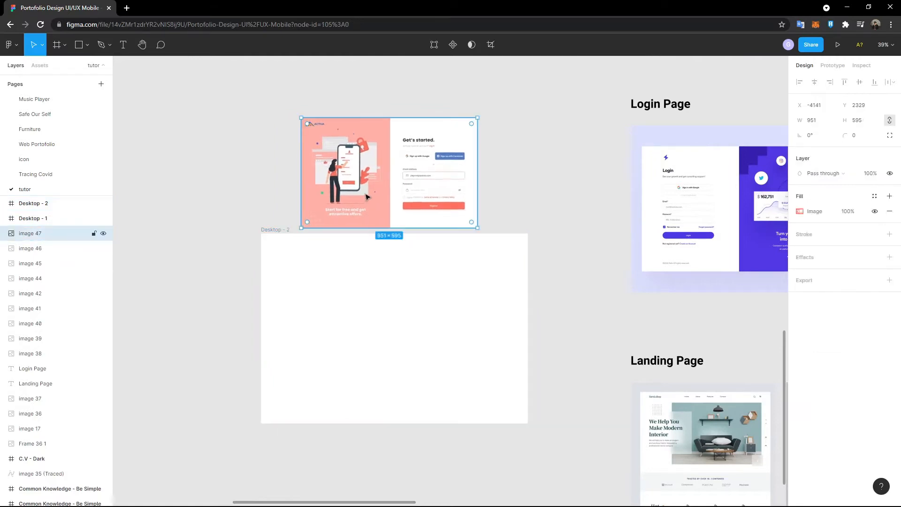
- Deselect the image and zoom in on the reference and the empty Desktop - 2 frame
scroll(350, 211, up, 3)
key(Escape)
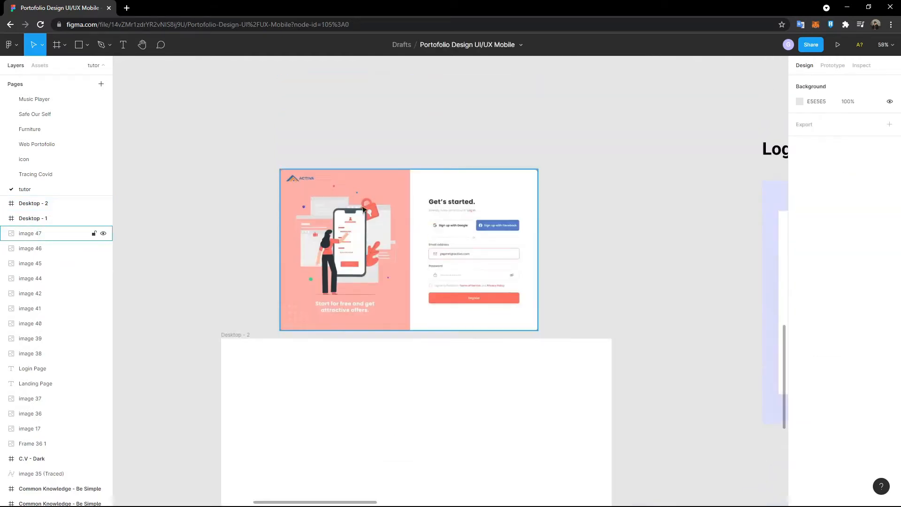
scroll(310, 270, down, 2)
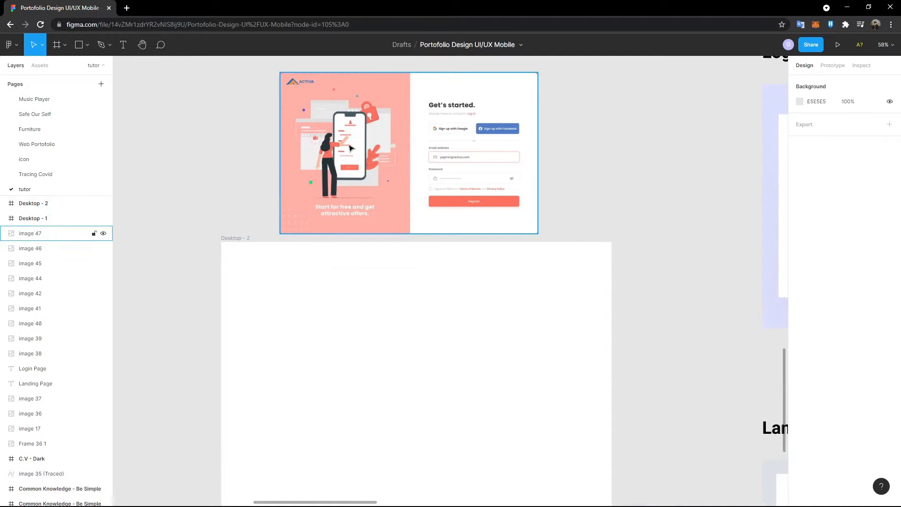
scroll(345, 176, down, 2)
scroll(345, 176, up, 4)
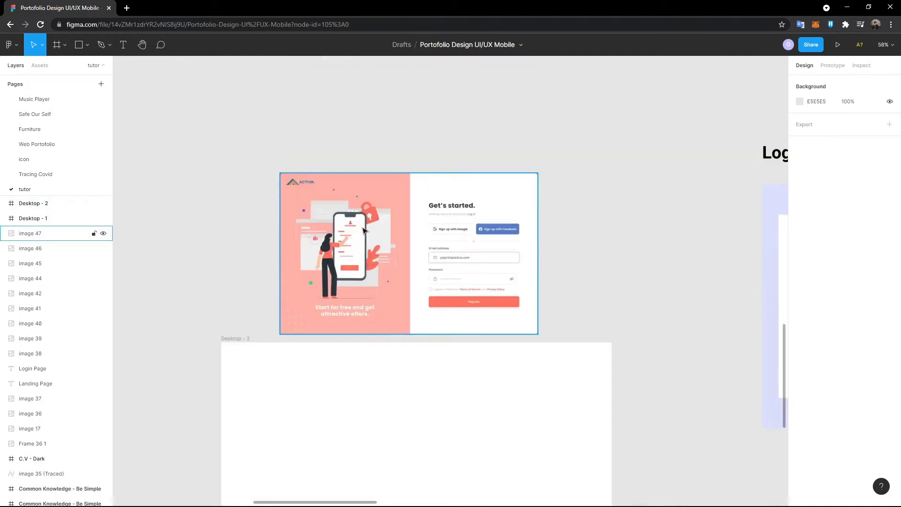
scroll(324, 493, left, 3)
scroll(254, 315, down, 2)
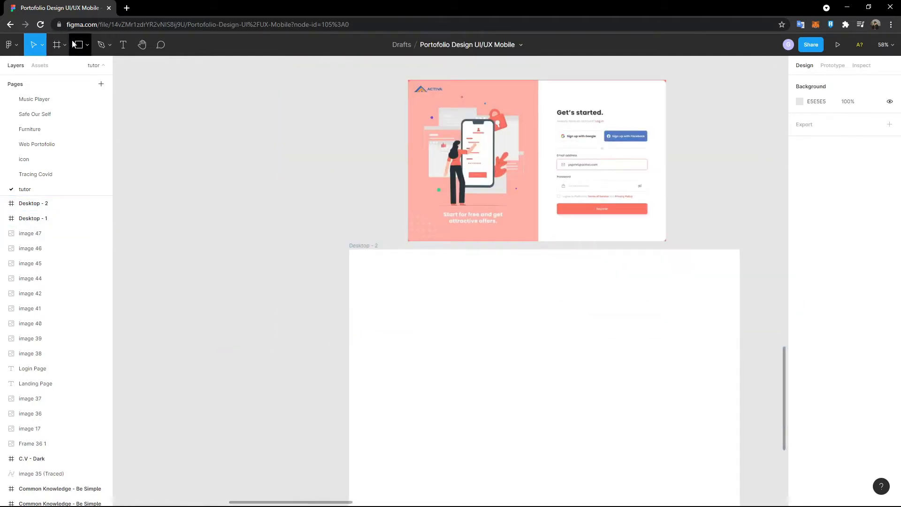
scroll(295, 198, right, 3)
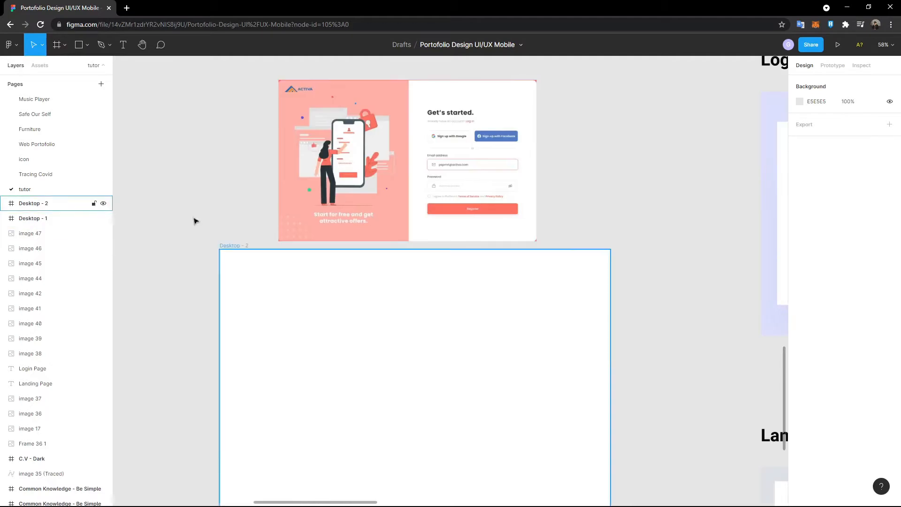
- Reposition the login reference image up and to the left
click(43, 45)
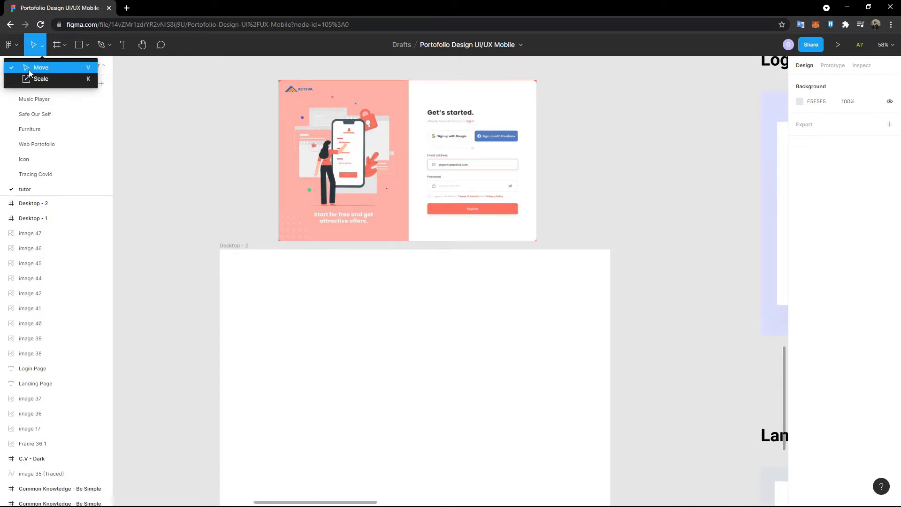
click(29, 70)
drag(325, 207, 280, 195)
click(39, 48)
- Try scaling Desktop - 2 proportionally to 1268×902, then undo back to 1440×1024
click(38, 51)
click(38, 51)
click(33, 76)
click(607, 257)
drag(607, 257, 561, 288)
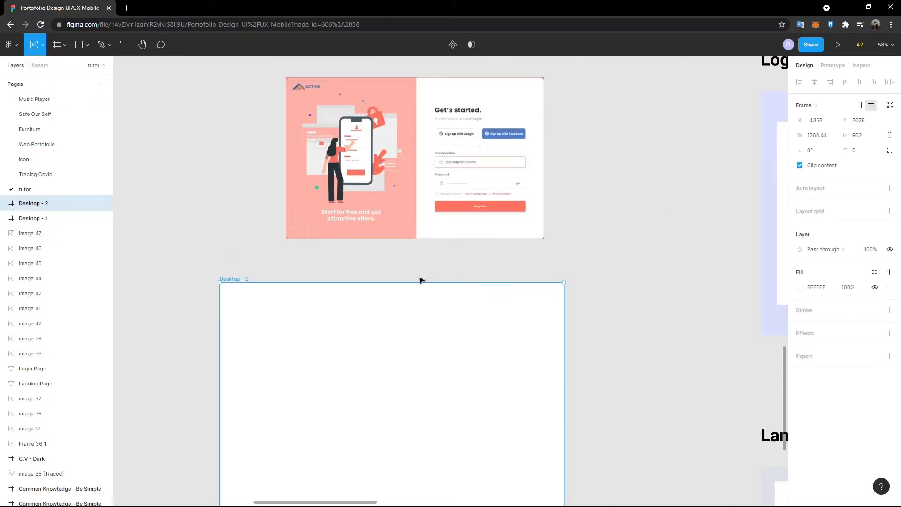
key(ctrl+z)
- Draw a new frame, Frame 57, sized 399×399 on the canvas
click(41, 47)
click(42, 67)
click(57, 45)
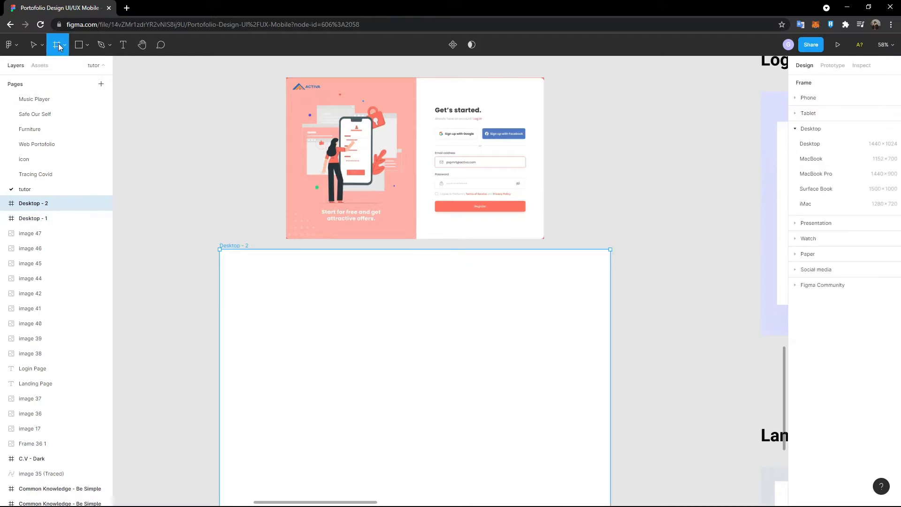
click(156, 118)
drag(169, 130, 250, 188)
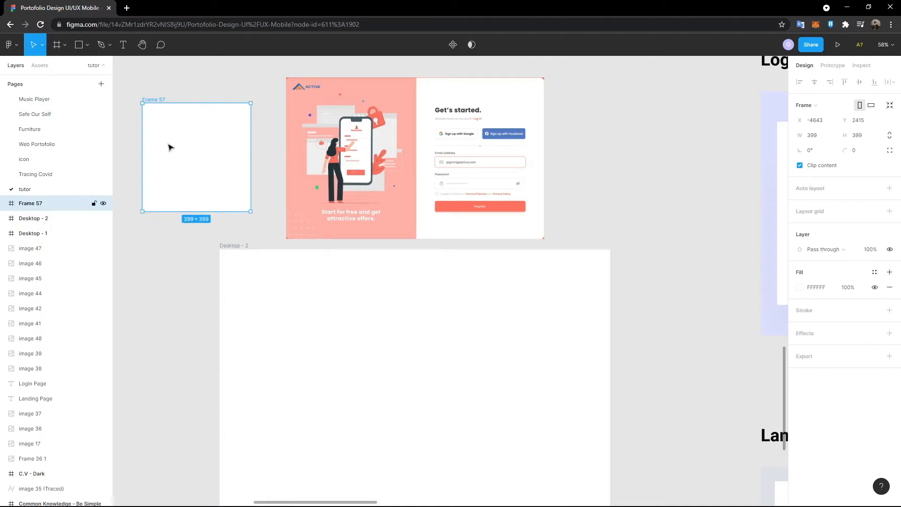
scroll(148, 180, left, 4)
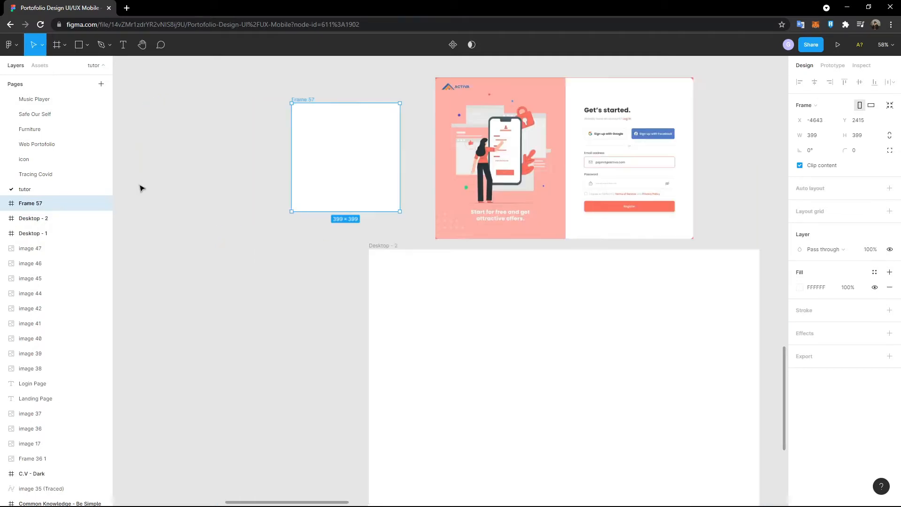
- Draw a grey rectangle inside Frame 57, then delete the frame and rectangle
click(78, 44)
mouse_move(300, 135)
mouse_down()
mouse_move(360, 174)
mouse_move(316, 146)
mouse_up()
mouse_move(221, 78)
mouse_down()
mouse_move(396, 196)
mouse_move(424, 225)
mouse_up()
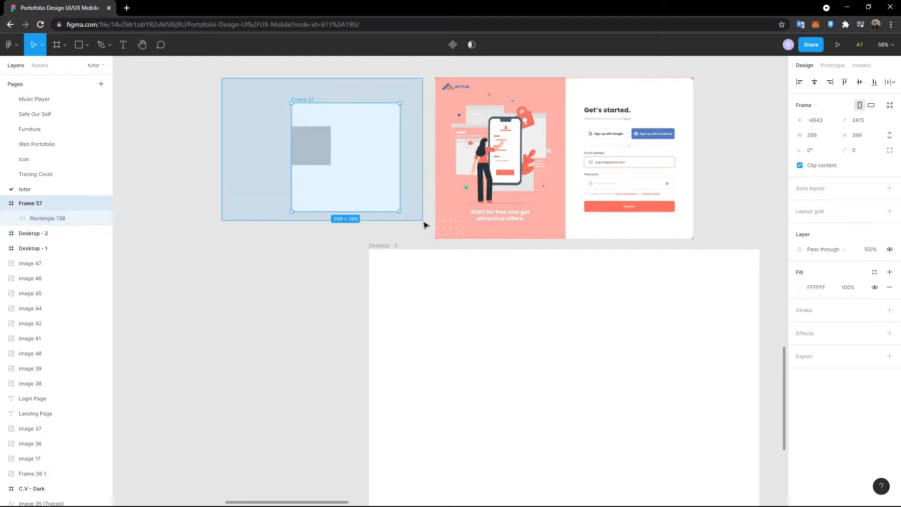
key(Delete)
click(101, 45)
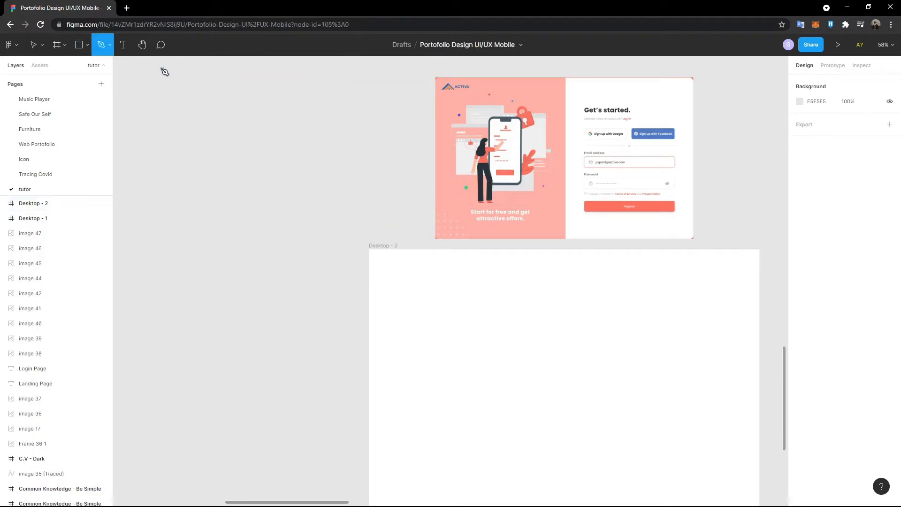
click(109, 45)
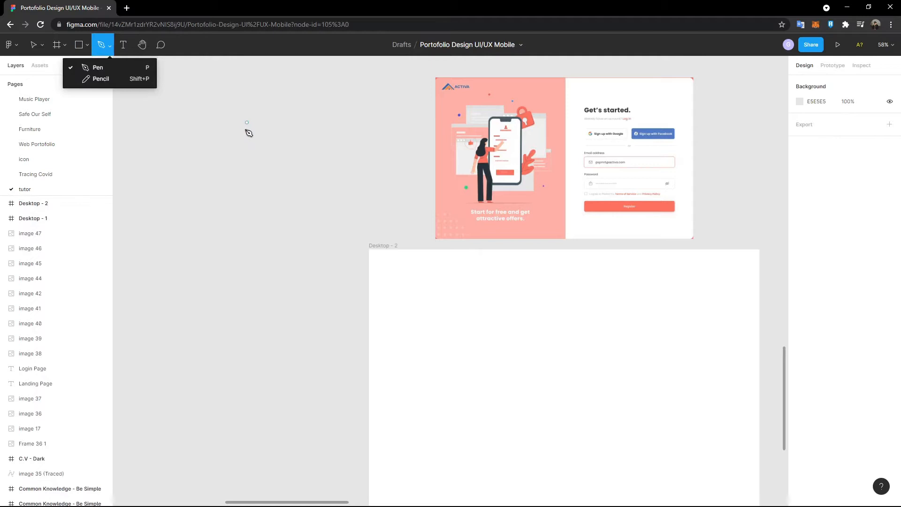
click(145, 69)
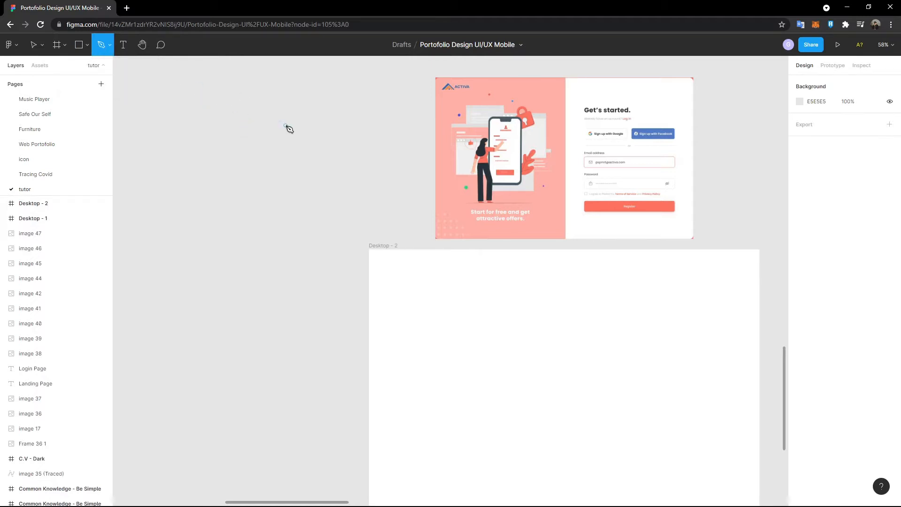
click(283, 124)
click(248, 169)
click(327, 193)
click(372, 143)
click(284, 124)
click(133, 49)
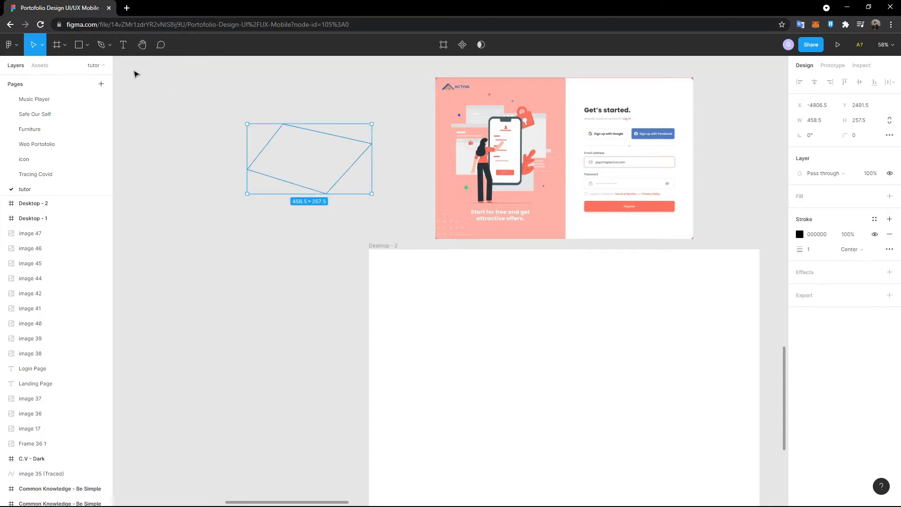
click(888, 197)
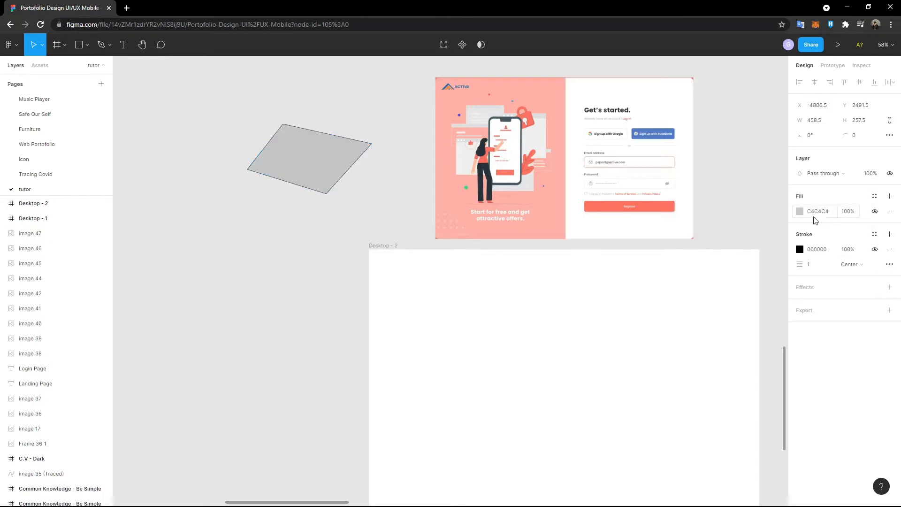
click(799, 211)
drag(761, 254, 760, 291)
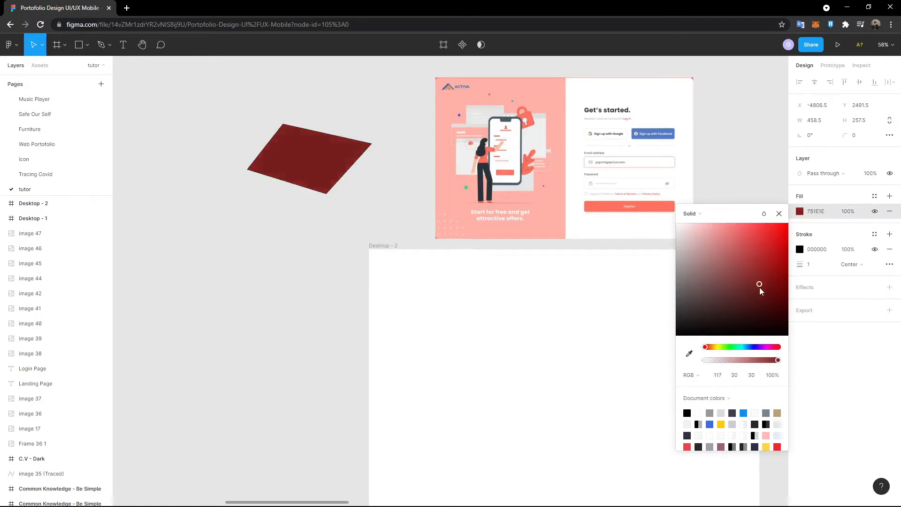
click(820, 214)
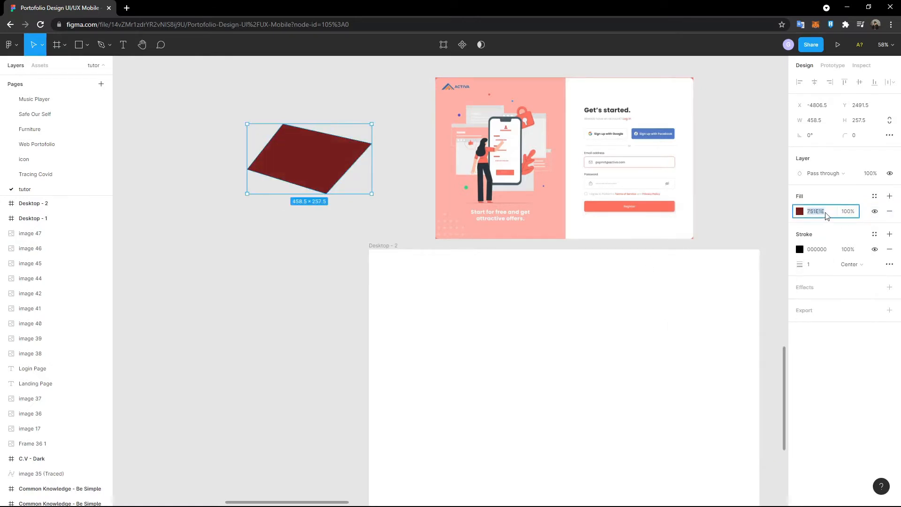
text(00000)
click(800, 212)
click(694, 375)
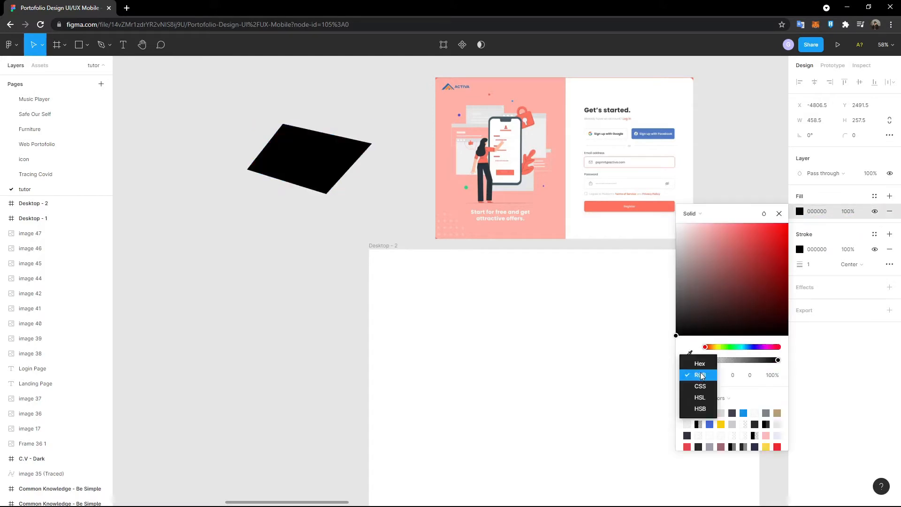
click(708, 364)
click(701, 378)
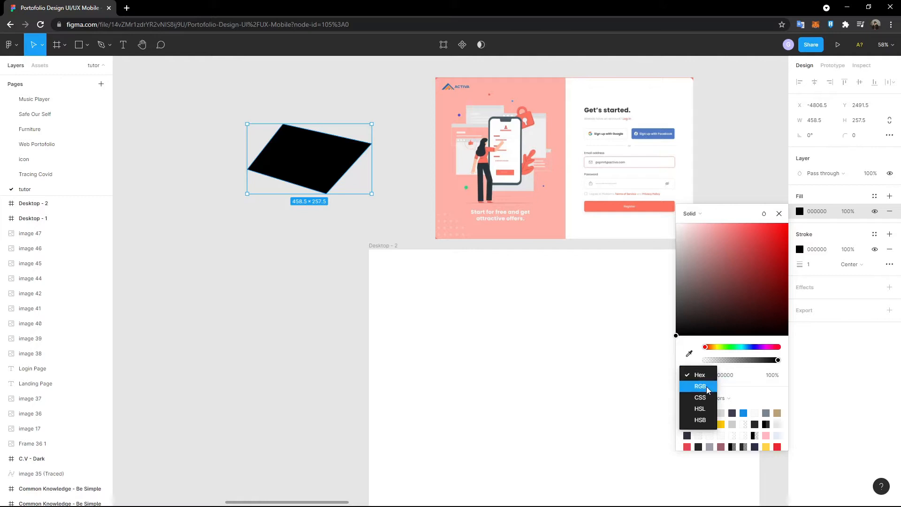
click(707, 387)
click(703, 379)
click(703, 385)
click(703, 378)
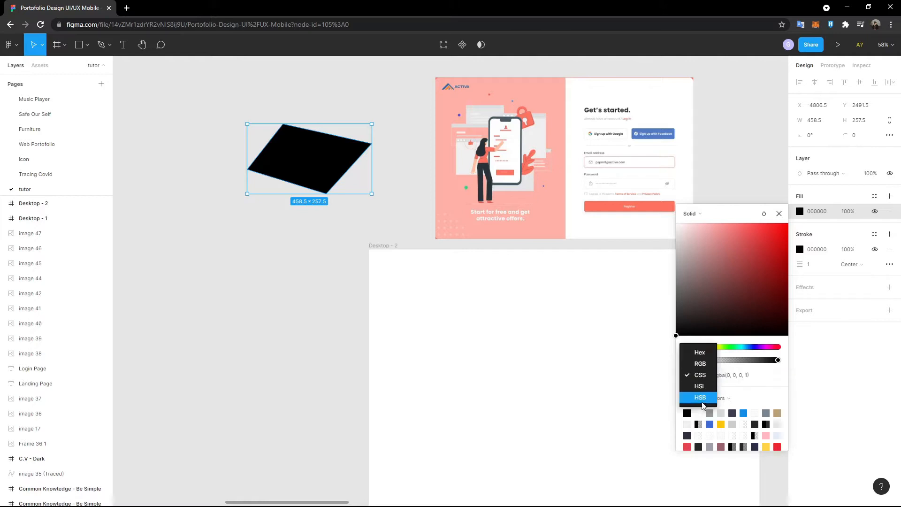
click(703, 387)
click(702, 376)
click(704, 389)
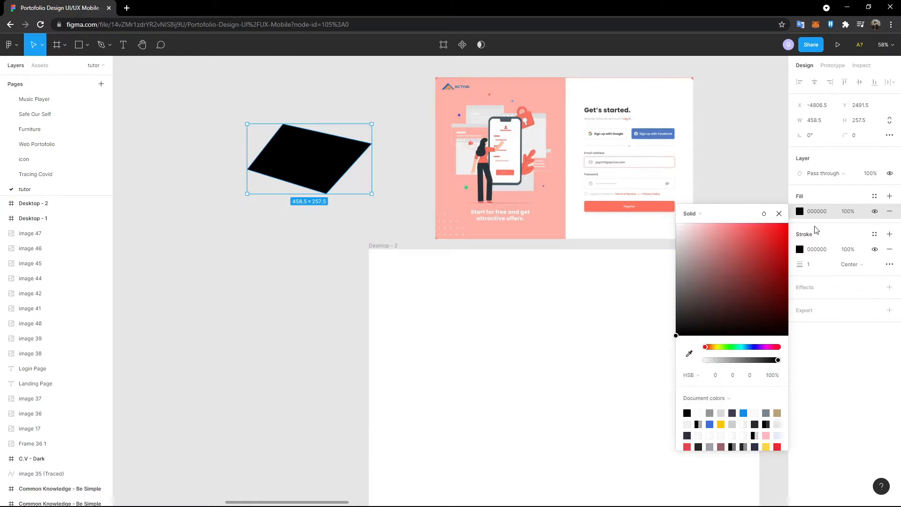
click(779, 214)
drag(203, 92, 376, 240)
key(Delete)
- Scribble a freehand pencil line across Desktop - 2, then undo it
click(110, 46)
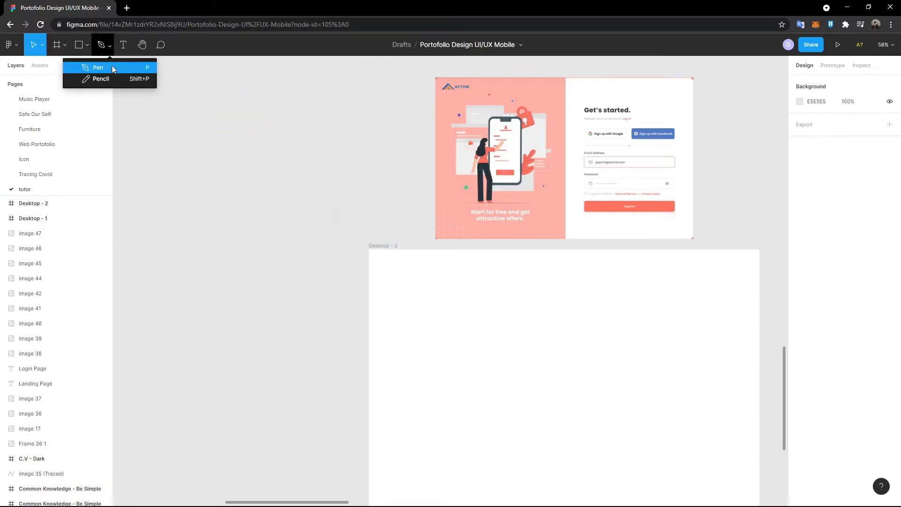
click(125, 78)
mouse_move(408, 272)
mouse_down()
mouse_move(422, 315)
mouse_move(455, 289)
mouse_move(373, 293)
mouse_move(454, 314)
mouse_move(506, 299)
mouse_move(455, 274)
mouse_move(390, 280)
mouse_up()
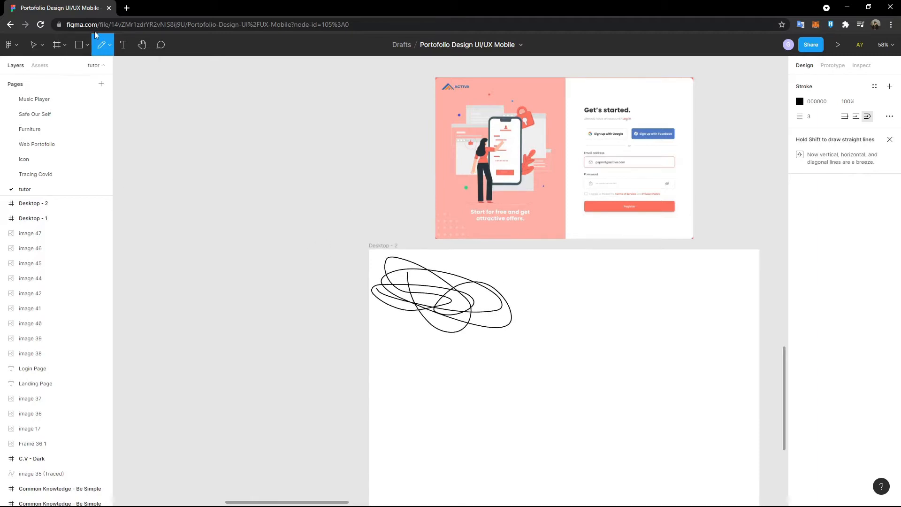
click(33, 45)
key(ctrl+z)
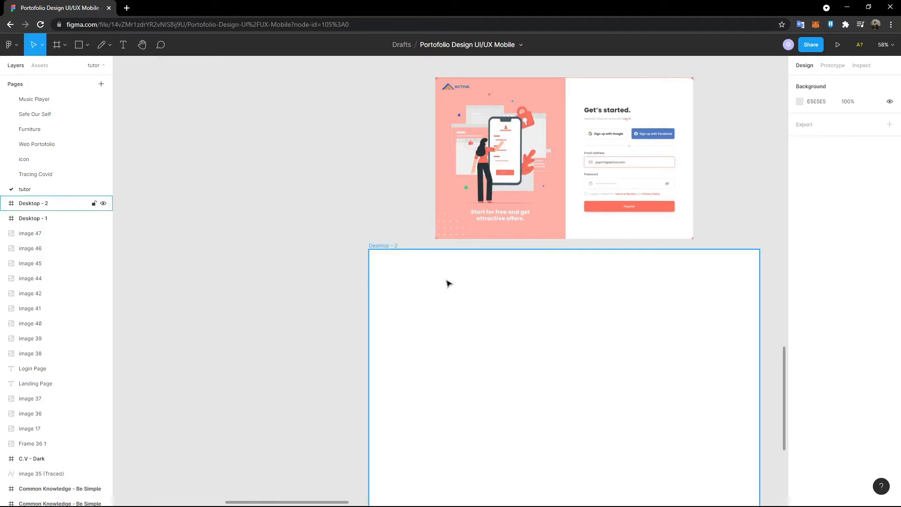
- Add a test text object on the canvas, then erase its text
click(123, 45)
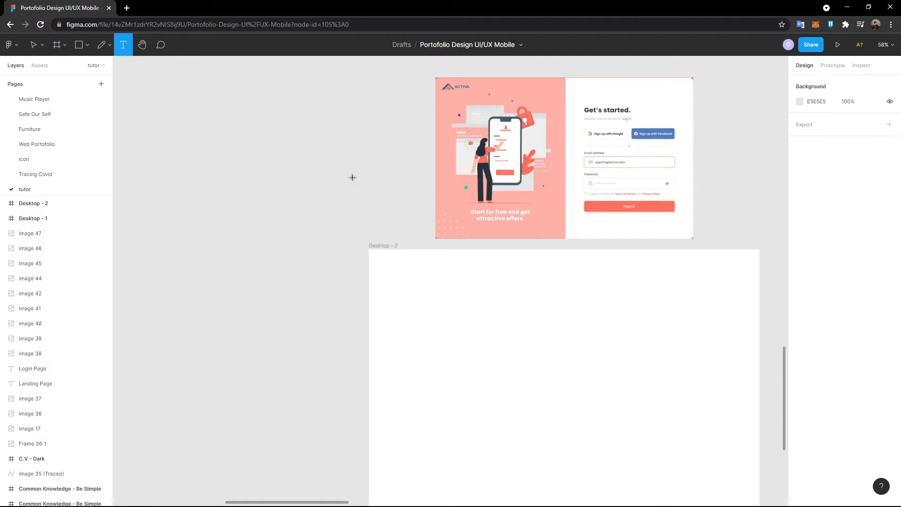
click(310, 165)
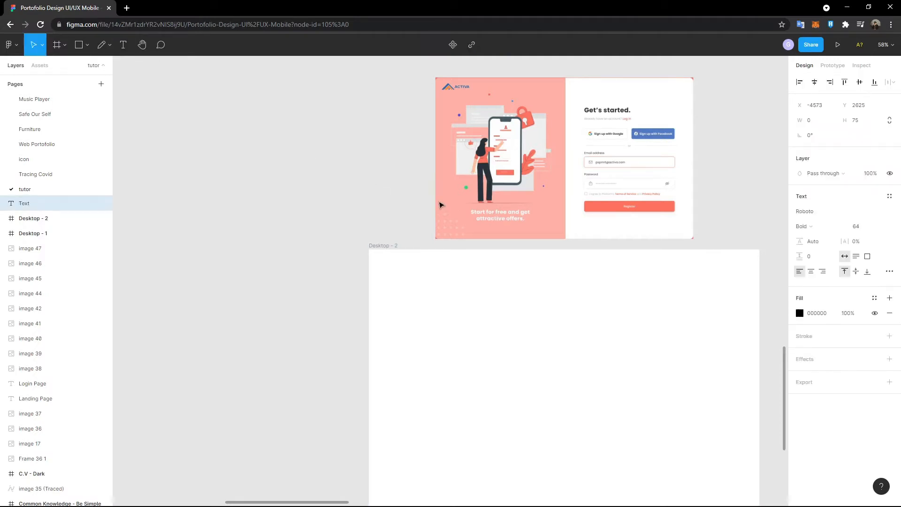
text(jsjhasiofhklasjdhnkjldnvk)
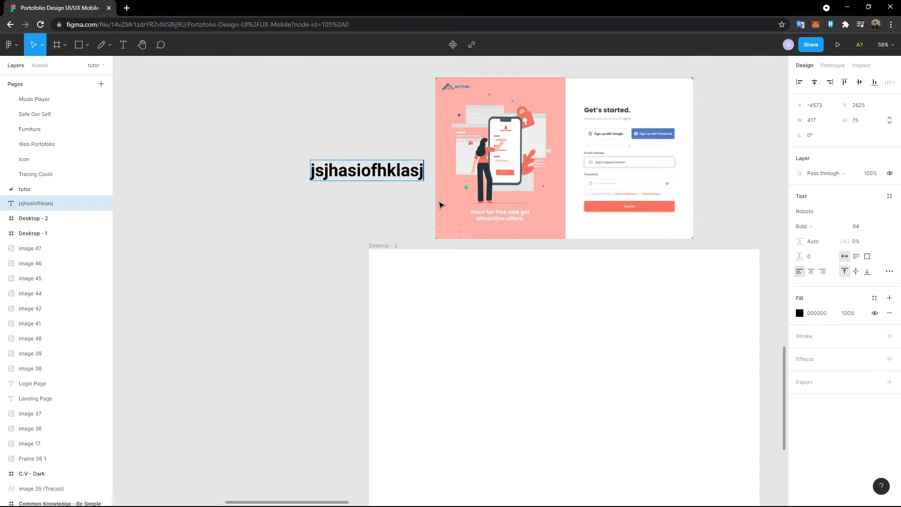
key(ctrl+a)
key(BackSpace)
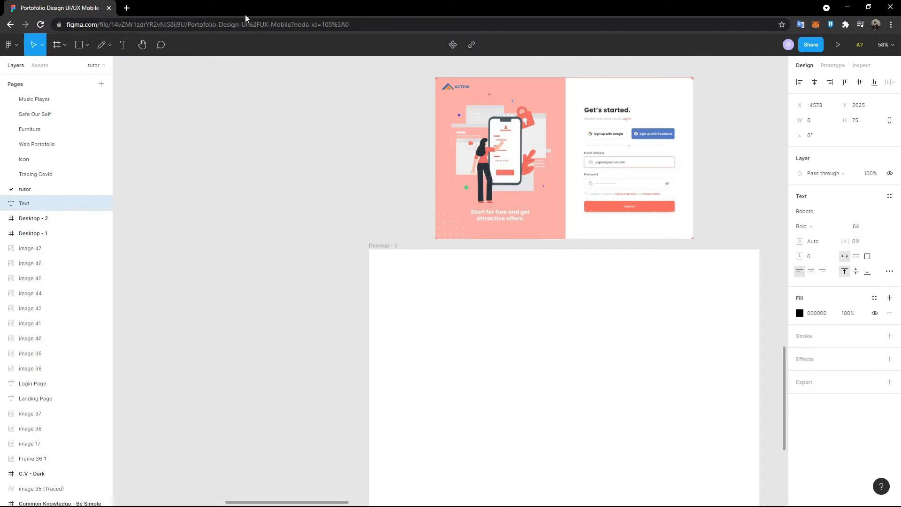
- Pan around the page with the Hand tool, ending on the login reference and Desktop - 2
click(143, 46)
drag(215, 119, 188, 132)
drag(283, 168, 222, 104)
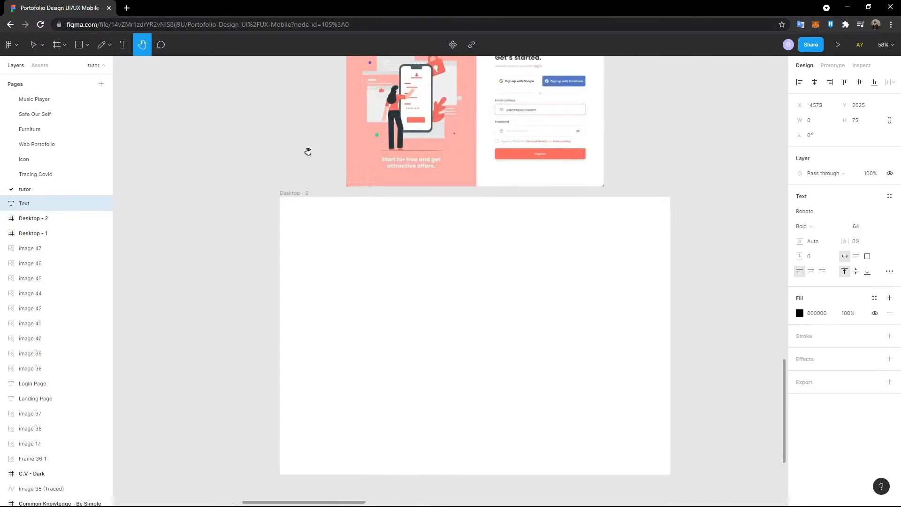
drag(277, 118, 238, 273)
drag(342, 257, 115, 85)
drag(523, 153, 636, 209)
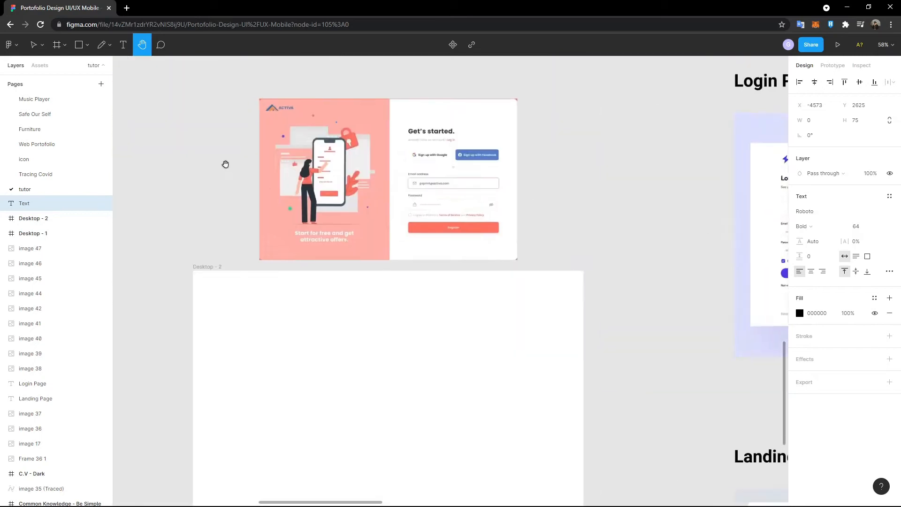
drag(155, 219, 231, 84)
drag(426, 228, 388, 197)
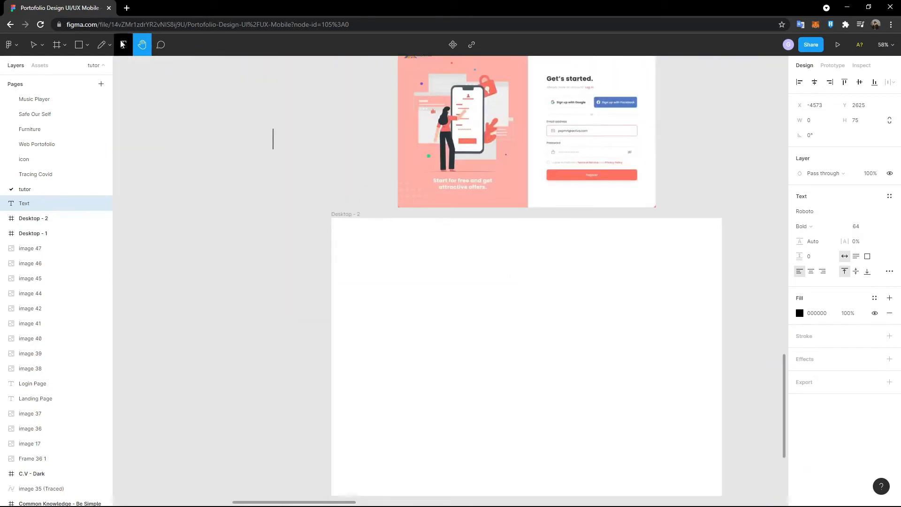
- Pin a test comment 'kasfjlasf' beside the login reference and post it
click(160, 45)
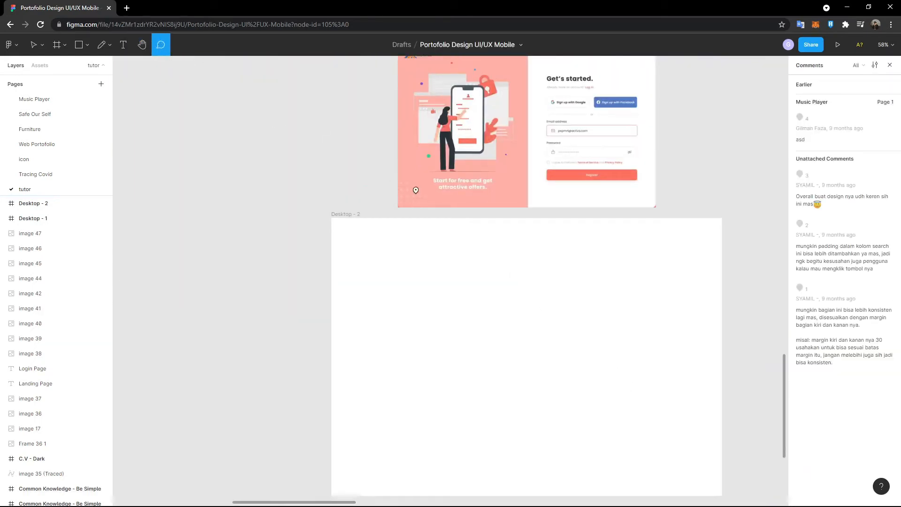
click(184, 137)
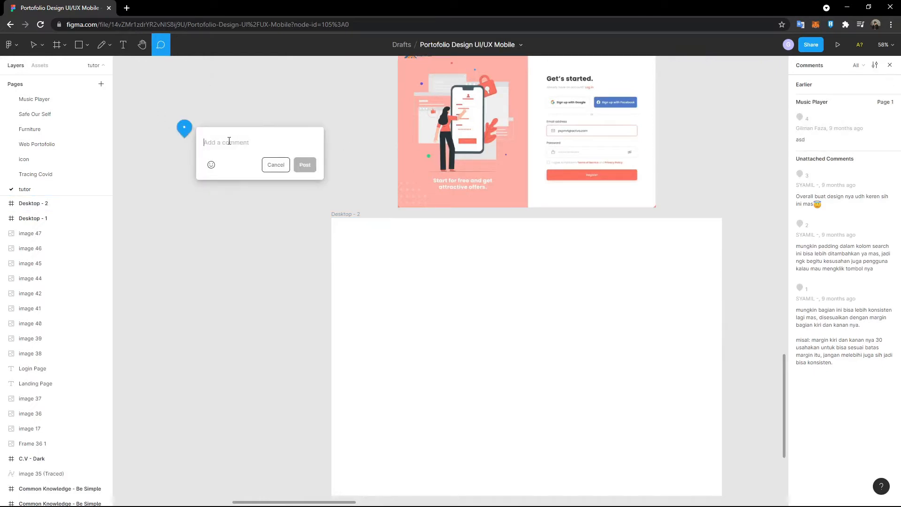
text(kasfjlasf)
key(ctrl+a)
click(305, 165)
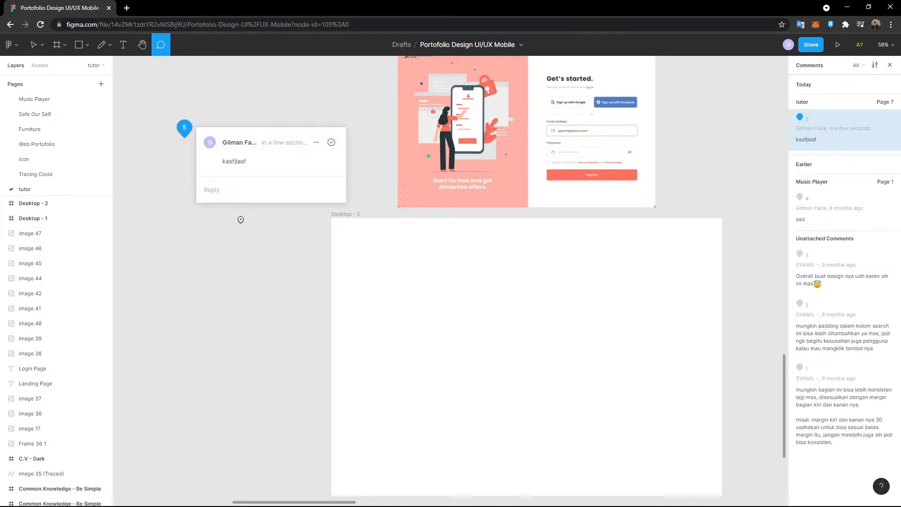
- Draw a grey 100 × 100 rectangle inside Desktop - 2 and move it to the frame's top-left
key(v)
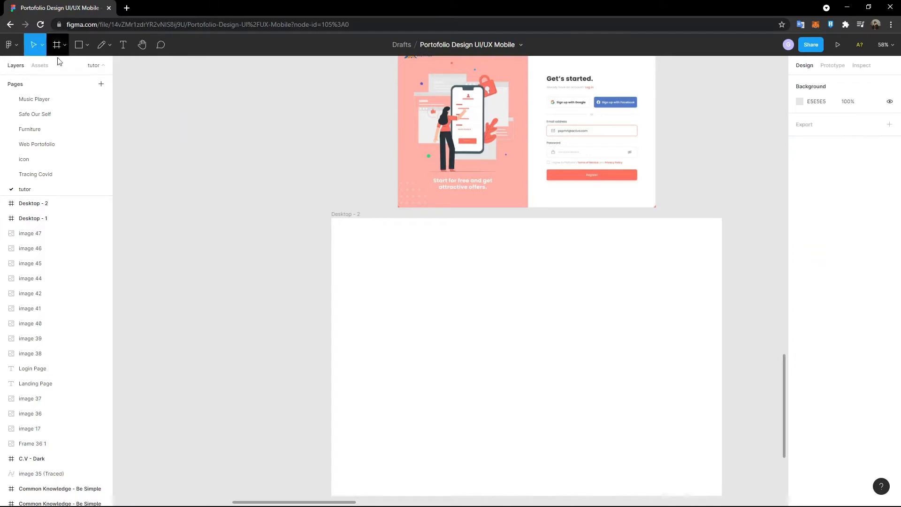
scroll(266, 158, right, 4)
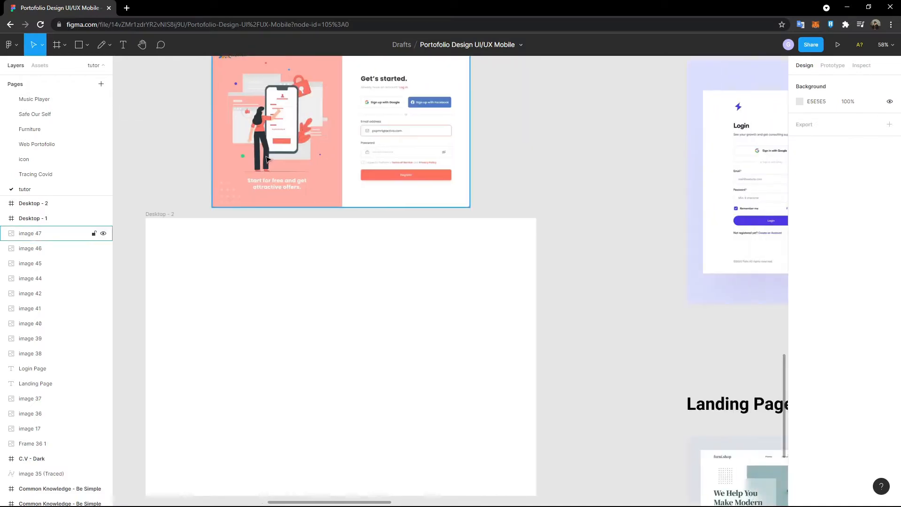
scroll(266, 159, down, 1)
scroll(160, 145, left, 1)
scroll(160, 144, left, 2)
scroll(224, 153, up, 4)
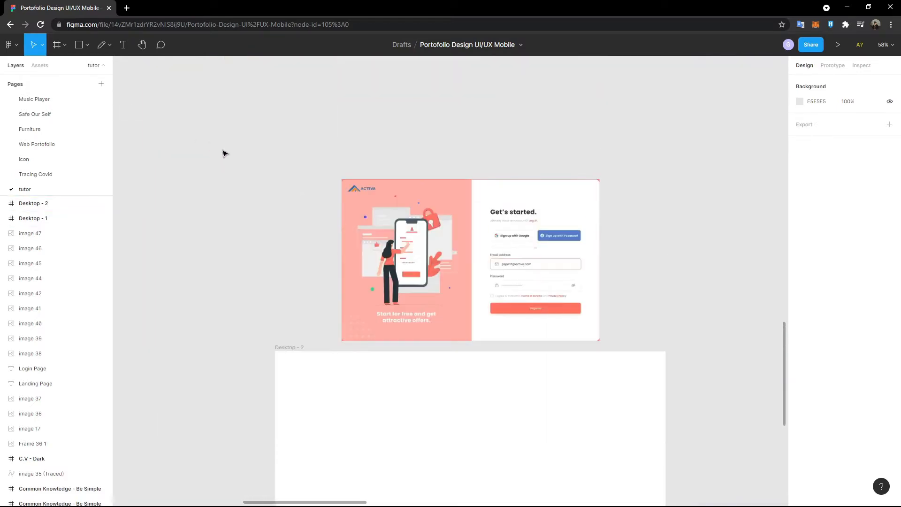
click(78, 45)
scroll(468, 417, down, 3)
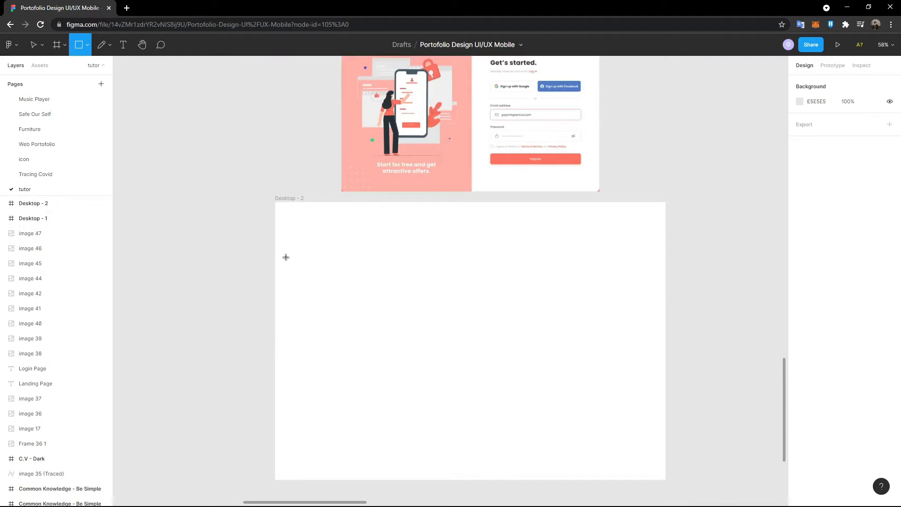
scroll(483, 226, up, 2)
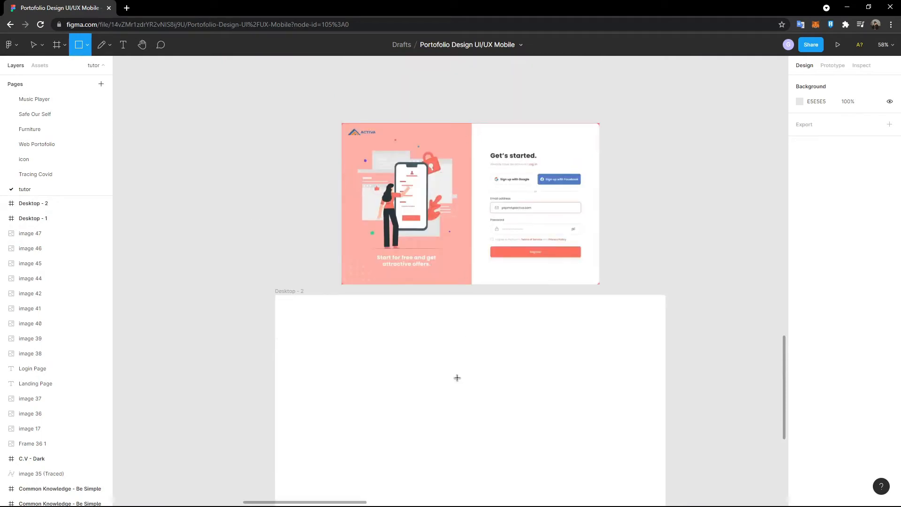
click(354, 339)
drag(362, 352, 293, 313)
- Drag the grey square out of Desktop - 2 onto the empty canvas to its left
scroll(301, 305, down, 3)
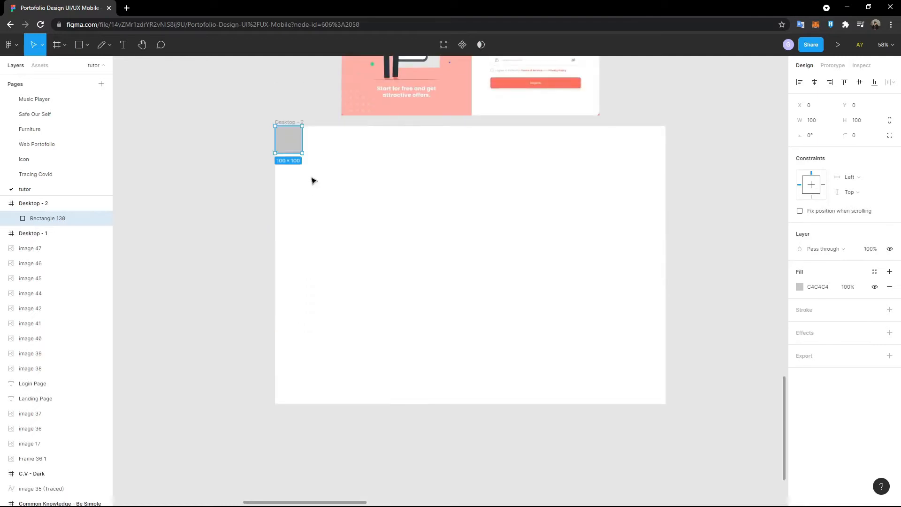
drag(291, 147, 210, 199)
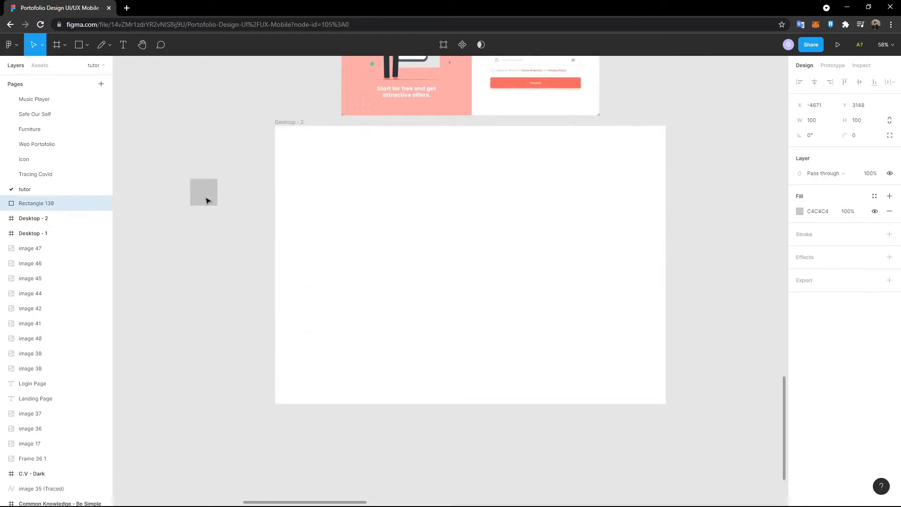
scroll(276, 218, up, 2)
click(277, 217)
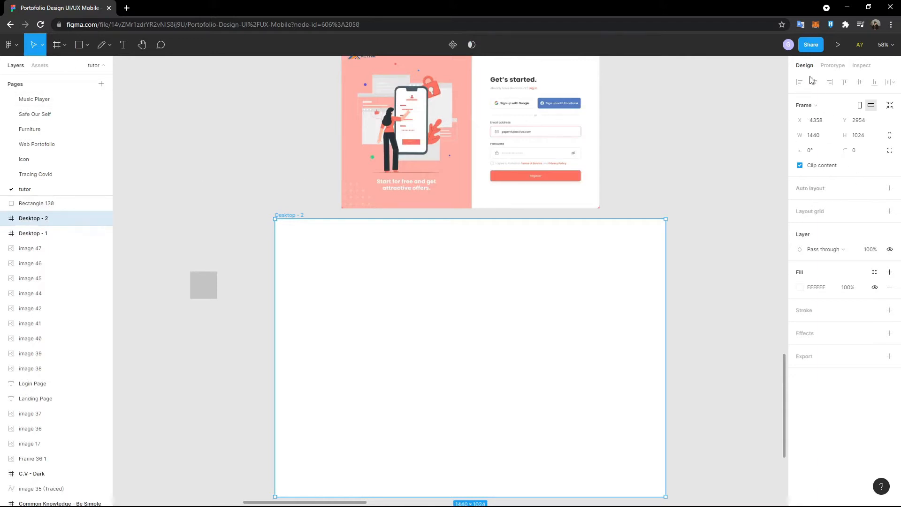
click(237, 154)
- Try a Desktop-preset frame, undo it, then reselect Desktop - 2 and the grey square
click(56, 44)
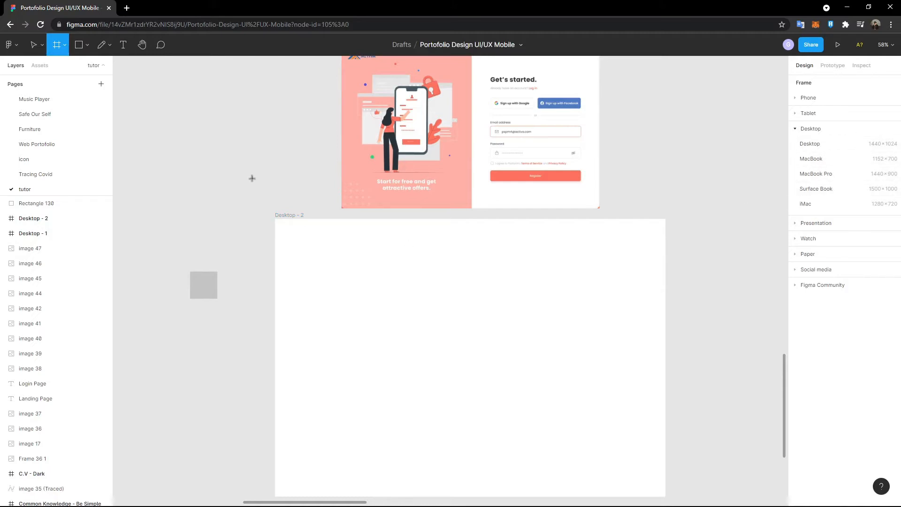
click(810, 143)
drag(746, 240, 200, 280)
key(ctrl+z)
key(ctrl+z)
scroll(183, 280, up, 8)
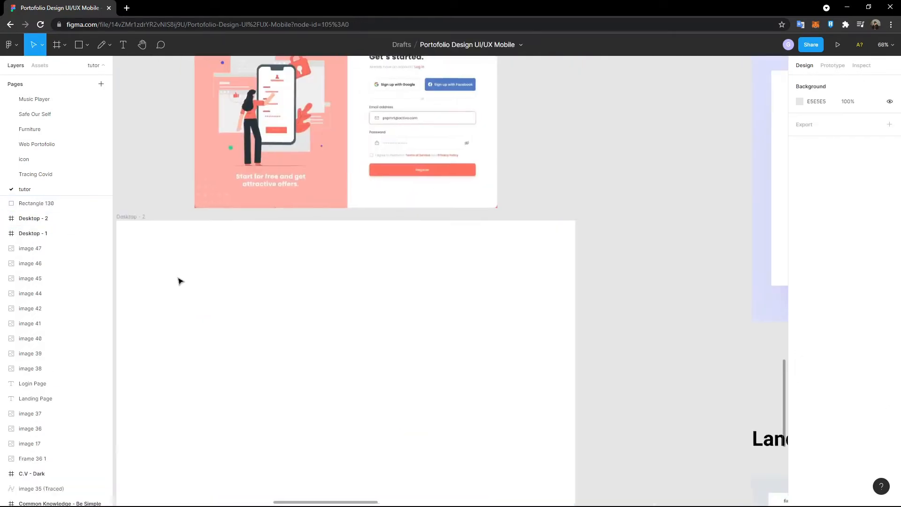
scroll(180, 281, left, 3)
scroll(217, 235, down, 3)
click(346, 141)
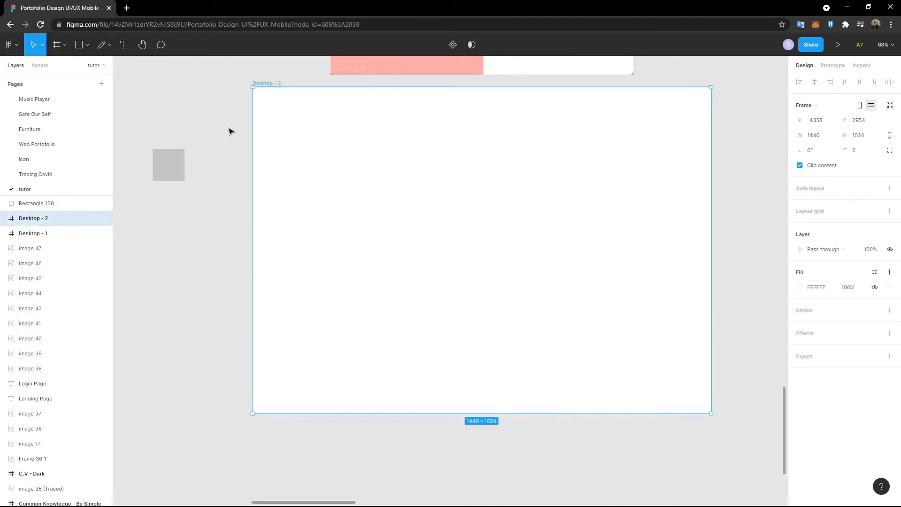
scroll(177, 249, up, 2)
click(161, 213)
- Move the grey rectangle into Desktop - 2 at 0, 0 and stretch it to the full 1024 height
drag(161, 213, 314, 167)
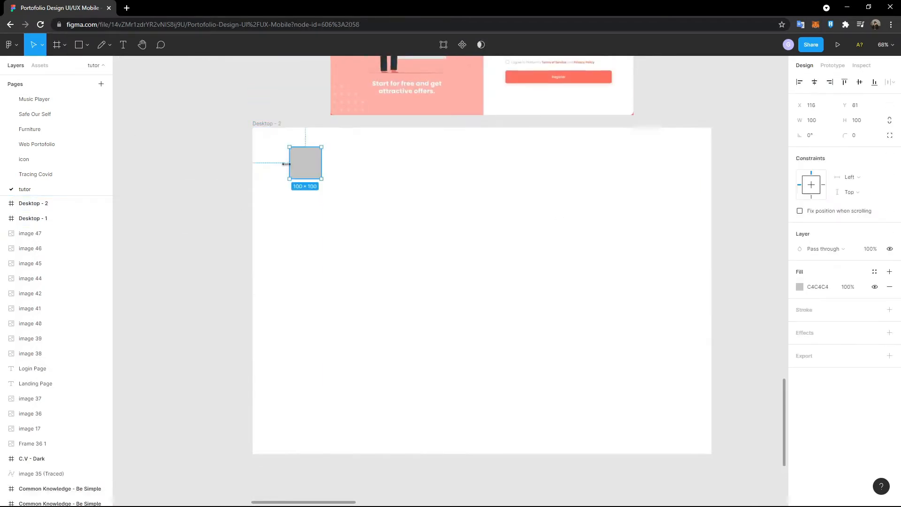
scroll(312, 181, up, 5)
scroll(308, 338, down, 3)
drag(312, 270, 276, 252)
scroll(275, 247, down, 2)
drag(271, 157, 284, 452)
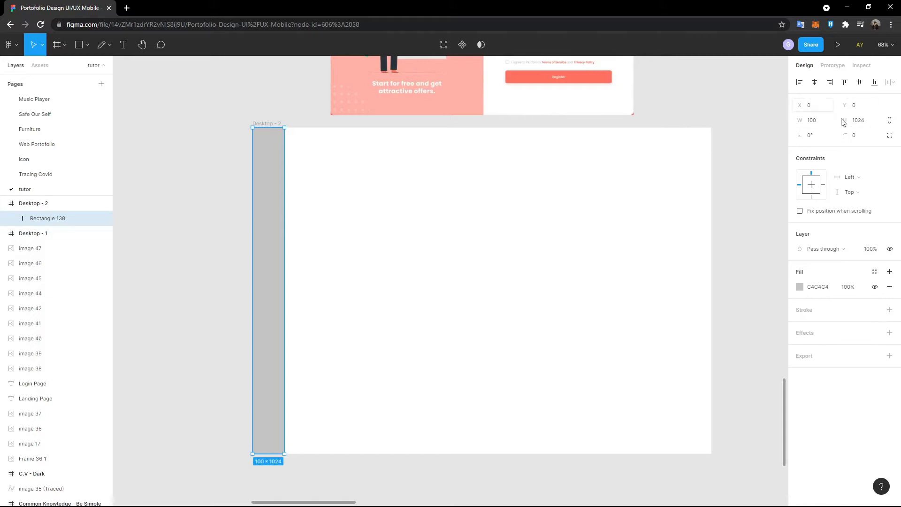
- Set the rectangle's width to 720 in the Design panel
click(365, 124)
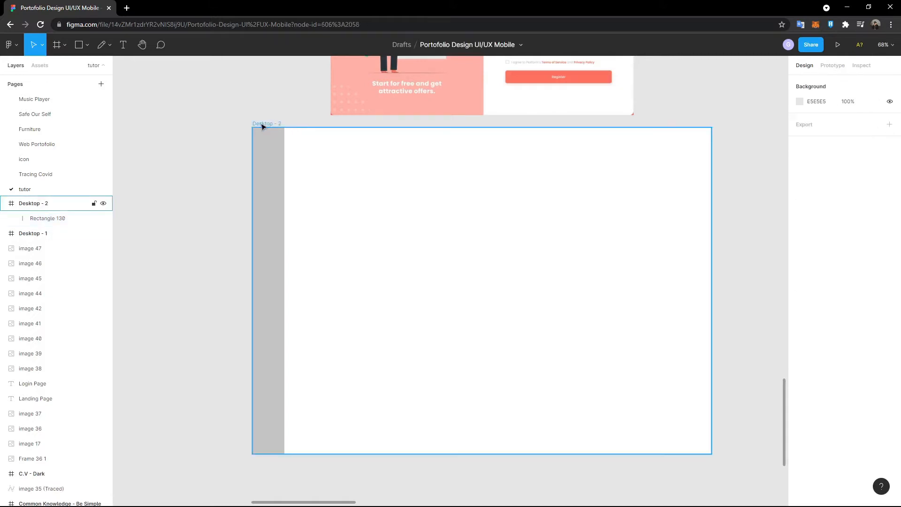
click(263, 124)
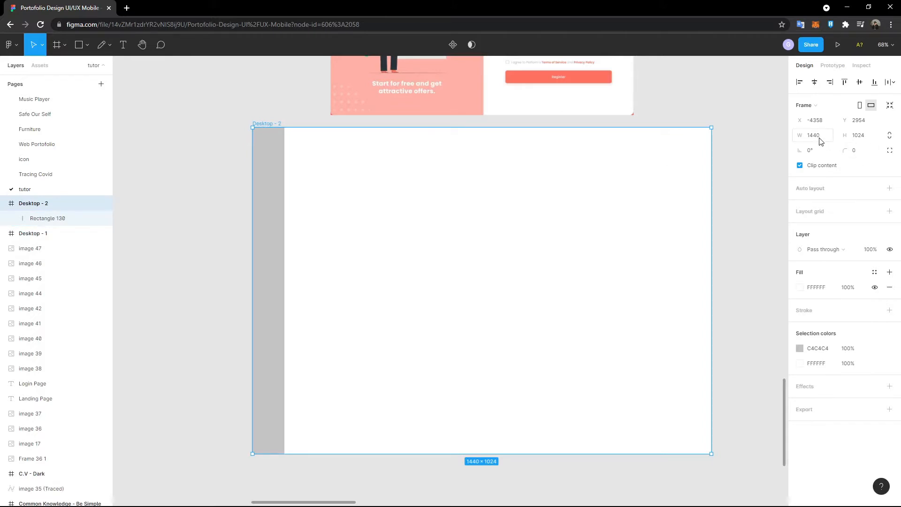
click(277, 171)
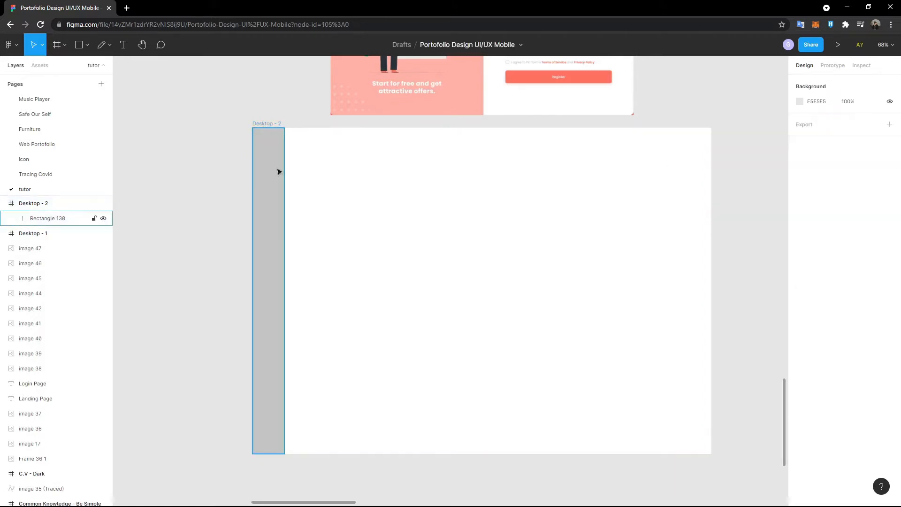
click(811, 121)
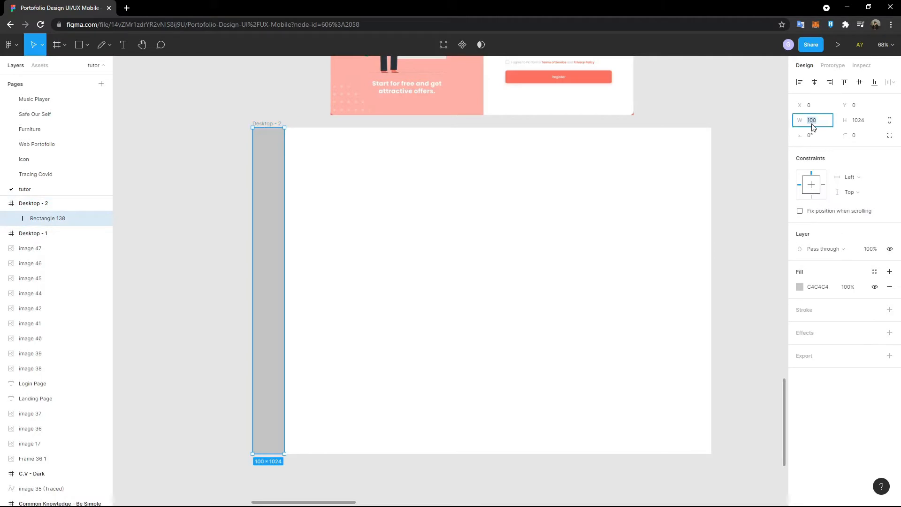
text(720)
key(Return)
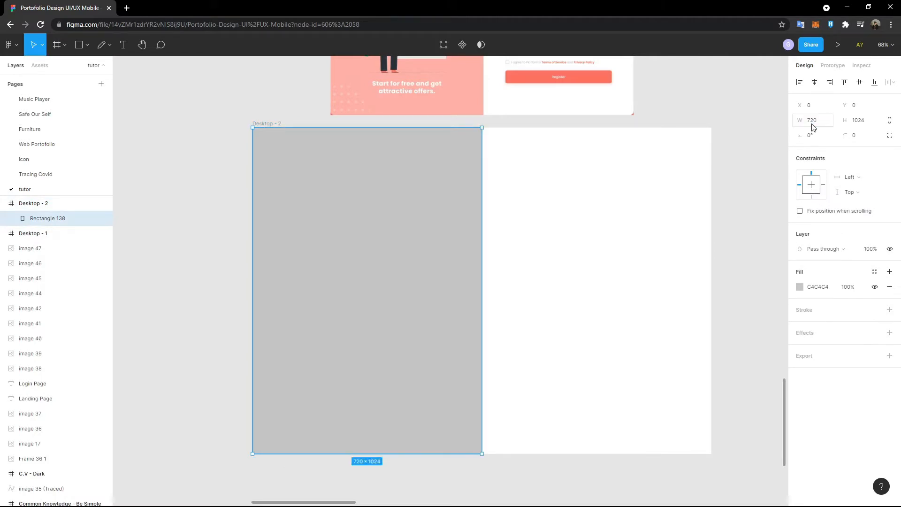
- Reselect the 720 × 1024 rectangle within Desktop - 2 to check its placement
click(583, 148)
click(425, 174)
click(540, 187)
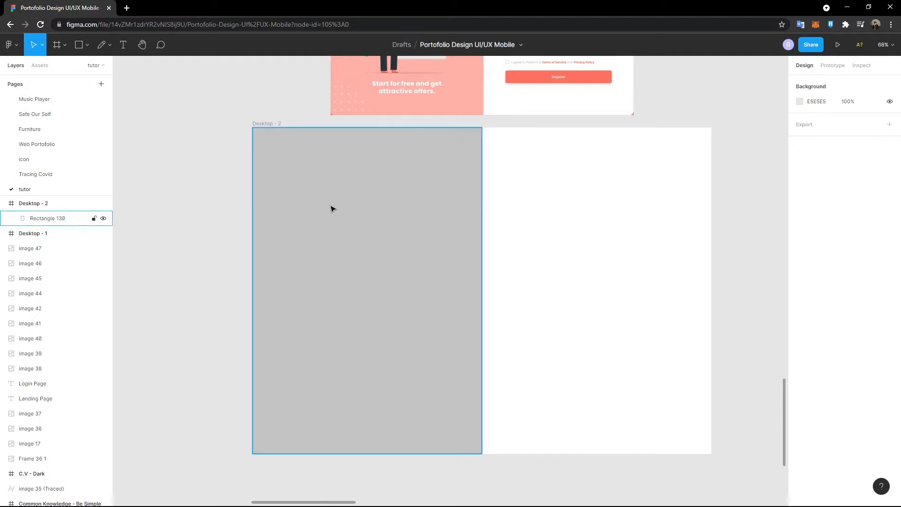
scroll(331, 207, up, 1)
click(258, 161)
click(422, 261)
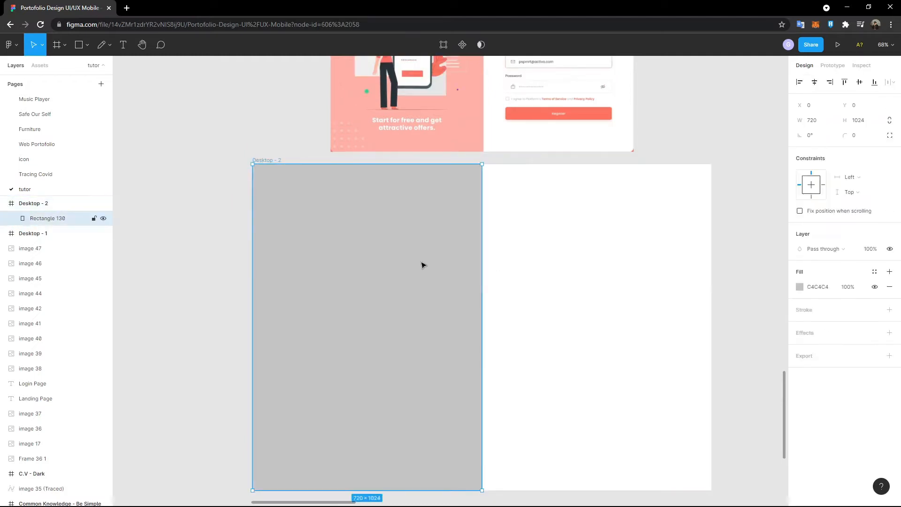
scroll(489, 301, up, 3)
scroll(489, 301, down, 3)
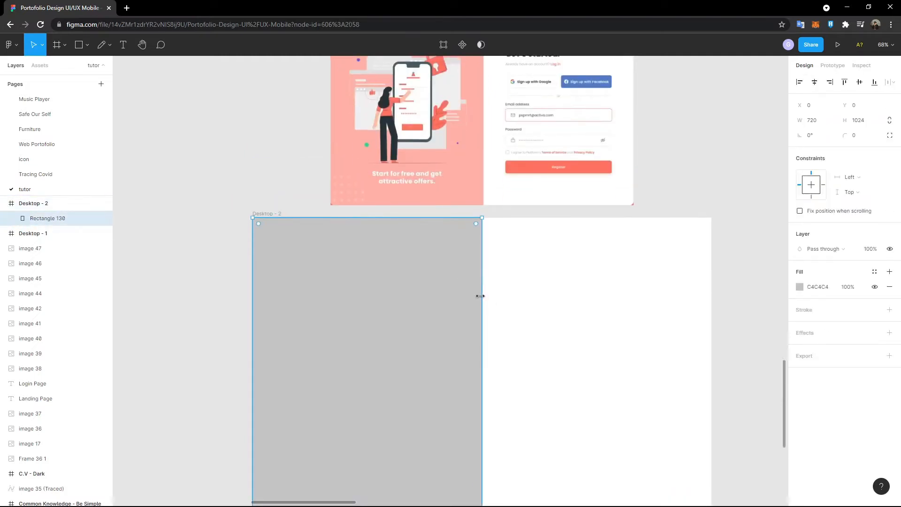
scroll(540, 265, down, 2)
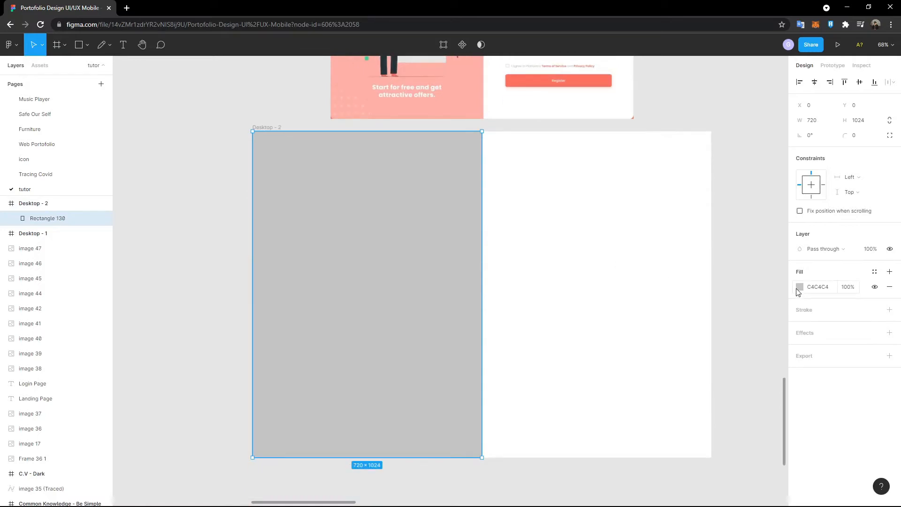
- Fill the left panel with coral FE725D sampled from the reference's Register button
click(798, 288)
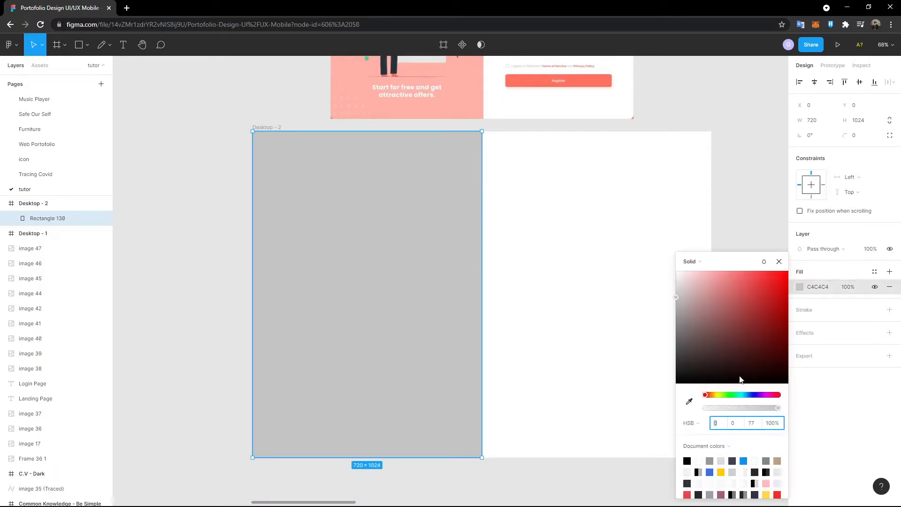
click(689, 403)
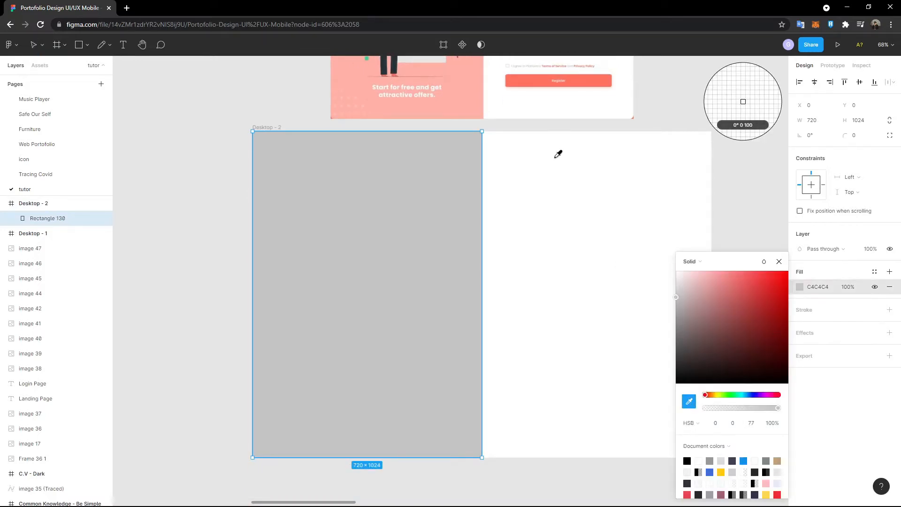
scroll(559, 156, up, 4)
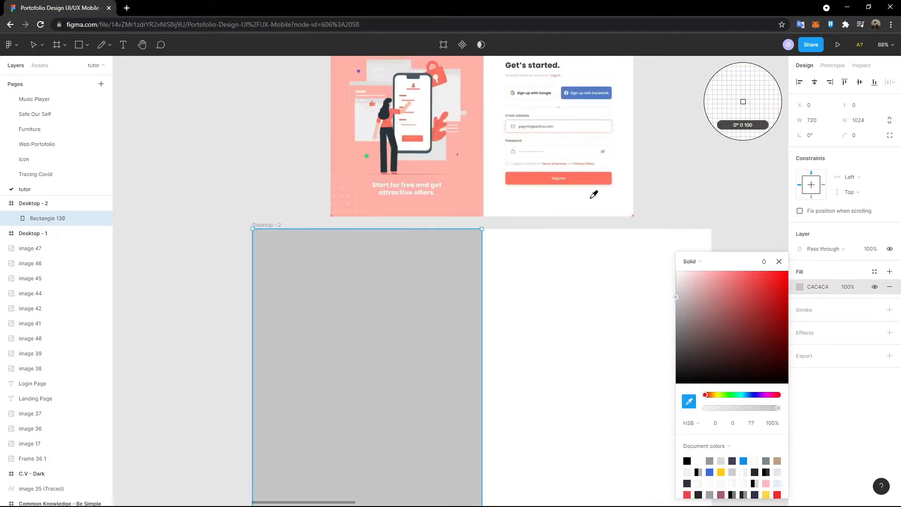
click(589, 176)
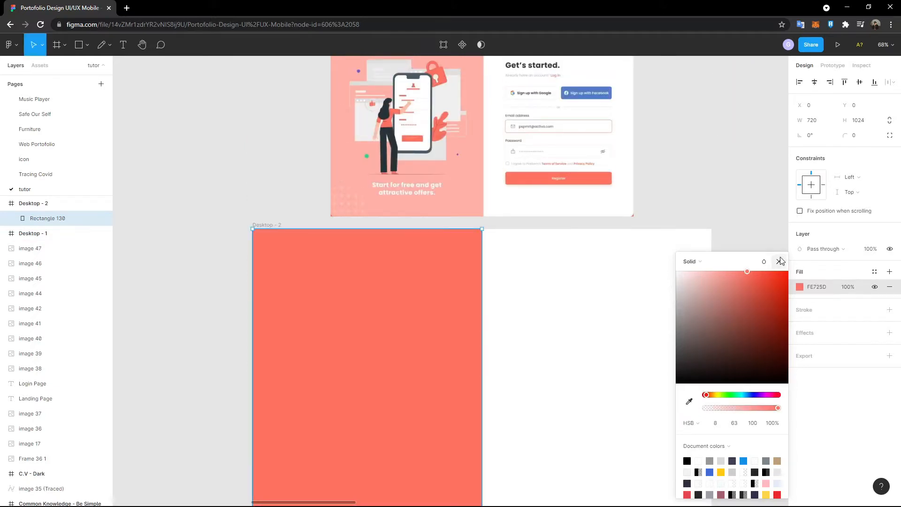
click(779, 262)
- Set the coral fill's opacity to 50% and deselect the panel
scroll(444, 293, up, 2)
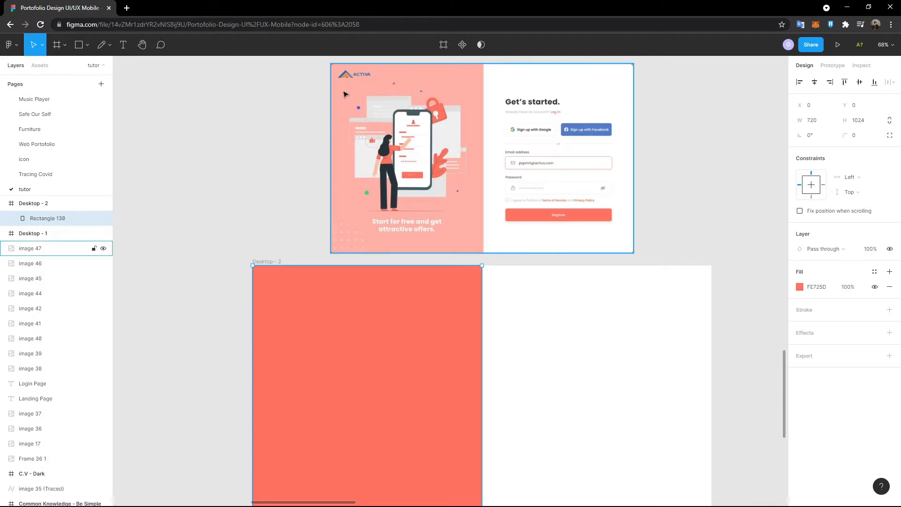
click(853, 287)
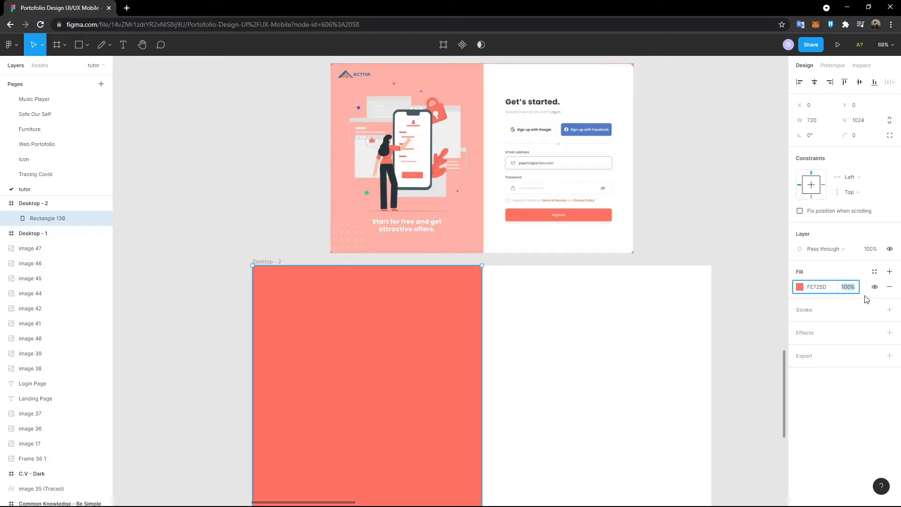
key(Return)
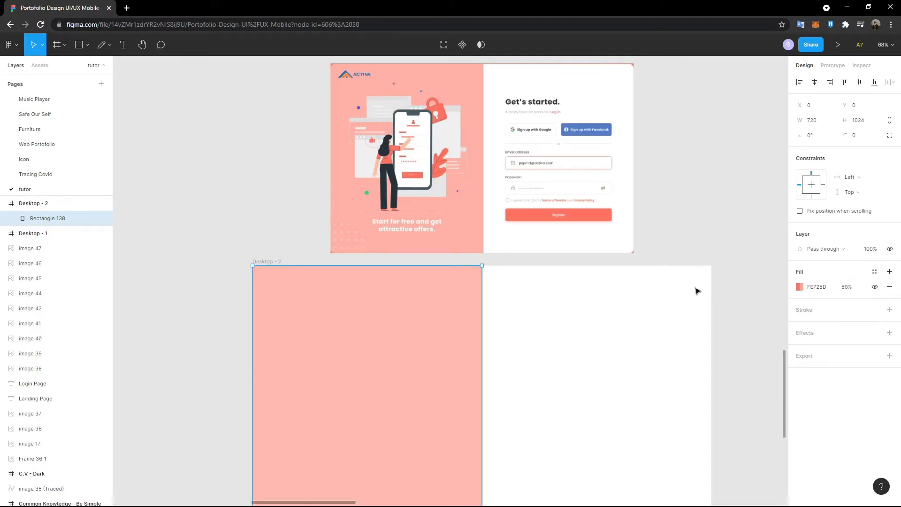
click(496, 269)
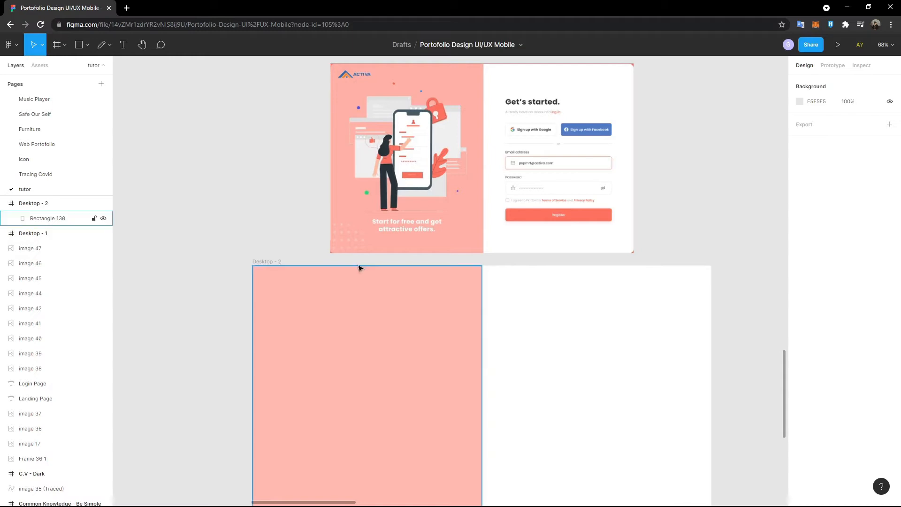
scroll(359, 268, up, 1)
scroll(359, 268, down, 4)
scroll(359, 268, down, 2)
scroll(359, 268, up, 3)
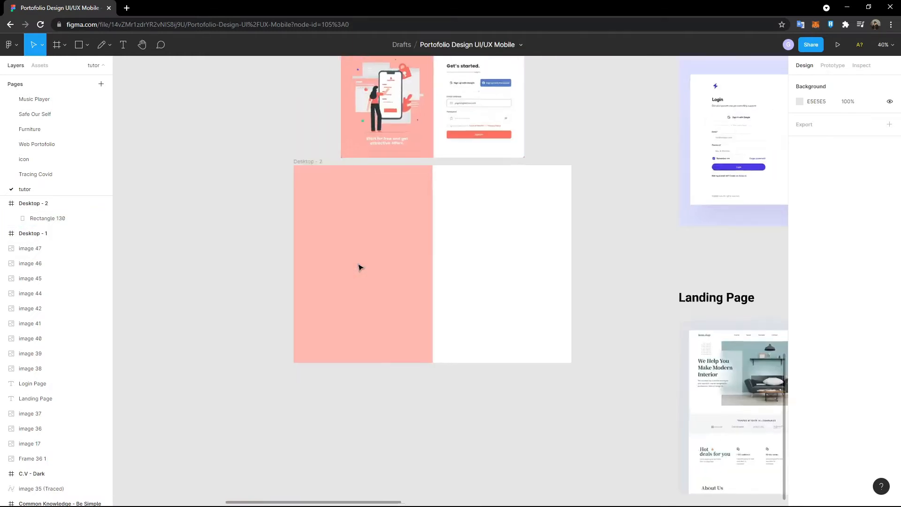
scroll(365, 288, up, 1)
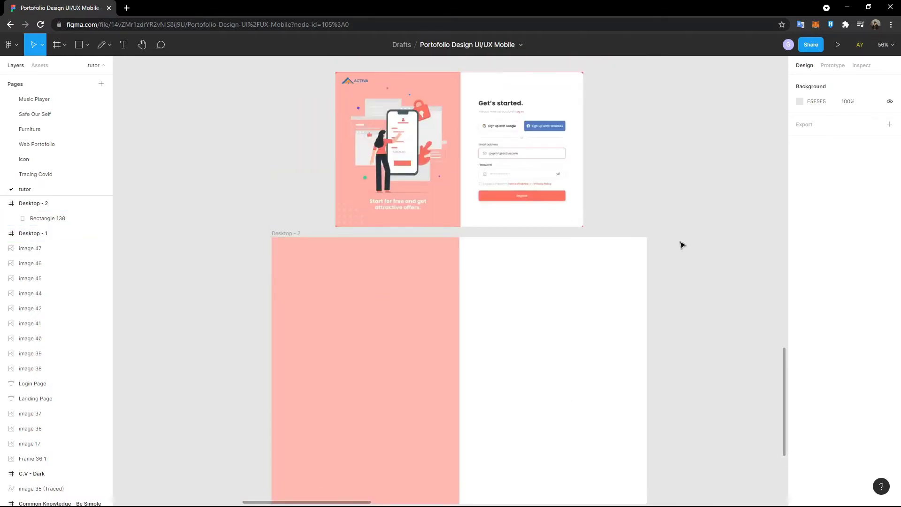
scroll(401, 150, left, 2)
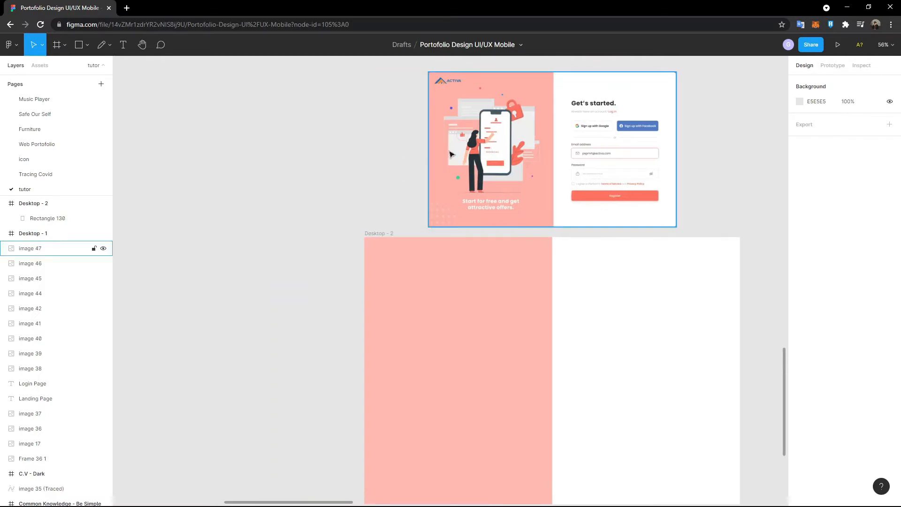
scroll(504, 195, up, 5)
scroll(503, 195, down, 2)
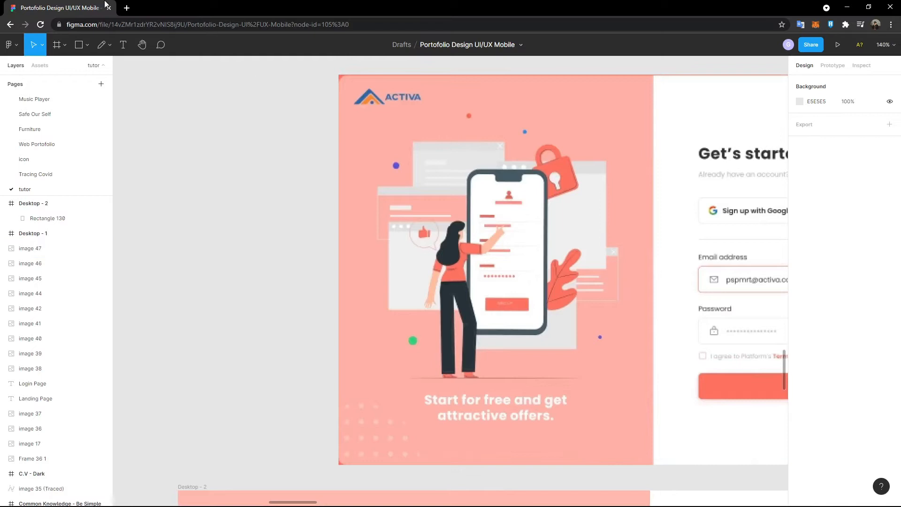
- Open undraw.co in a new browser tab and search for 'login' illustrations
click(127, 8)
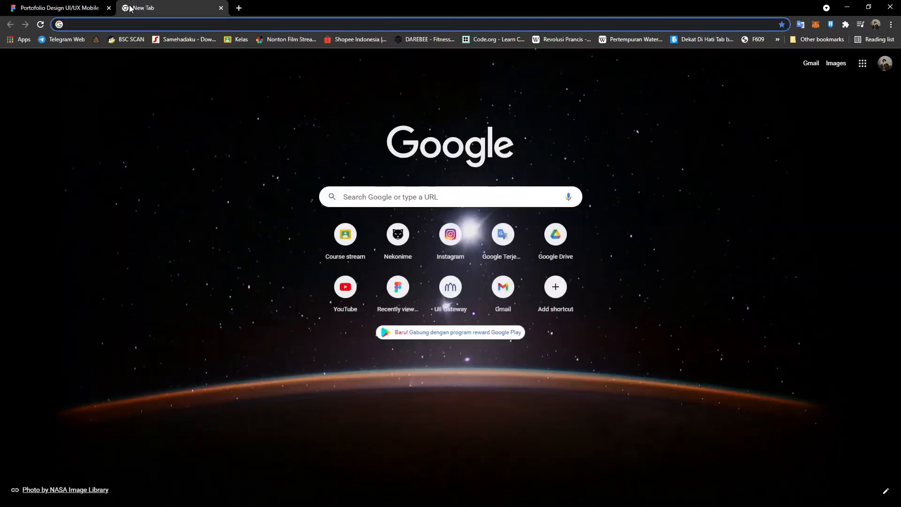
text(undra)
key(Return)
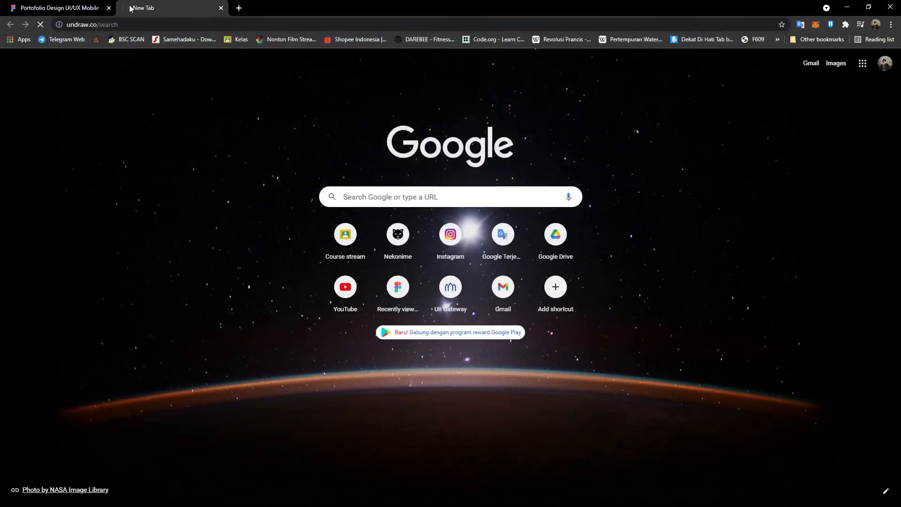
click(499, 182)
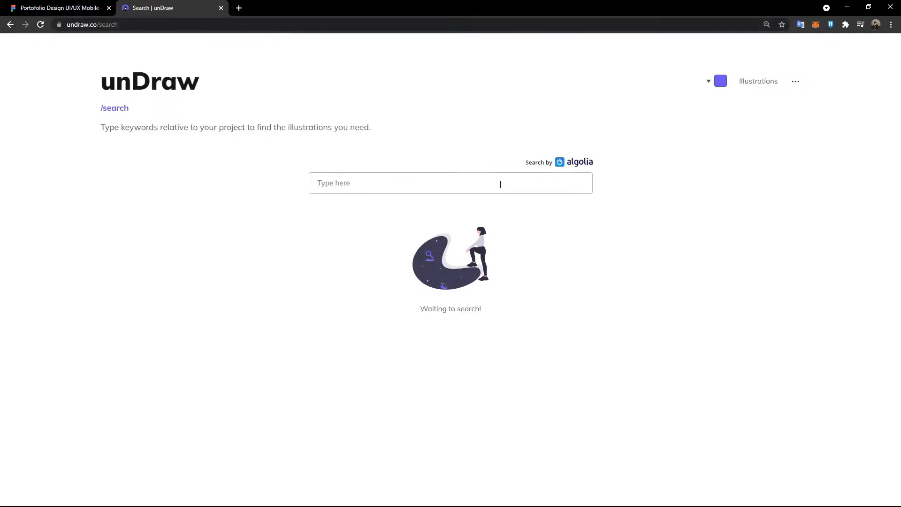
key(Return)
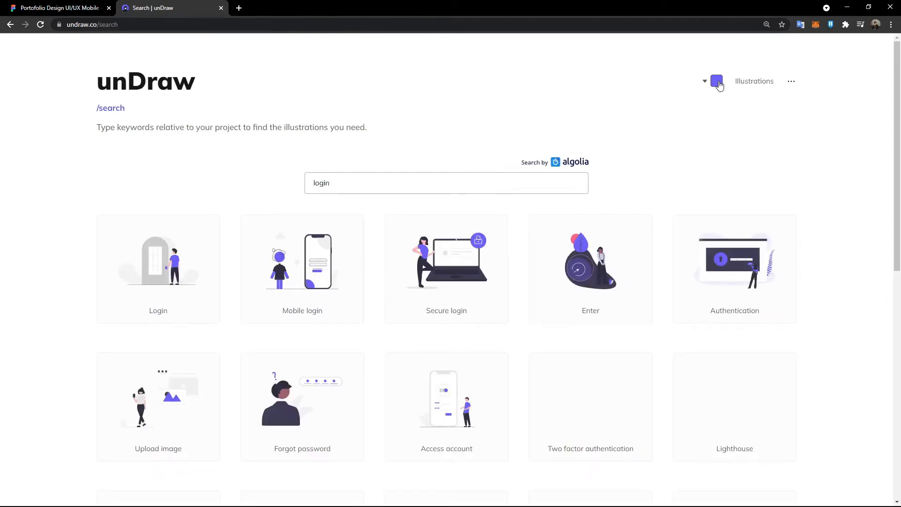
- Copy the FE725D hex from Figma's coral rectangle and paste it as unDraw's accent colour
click(717, 82)
click(6, 4)
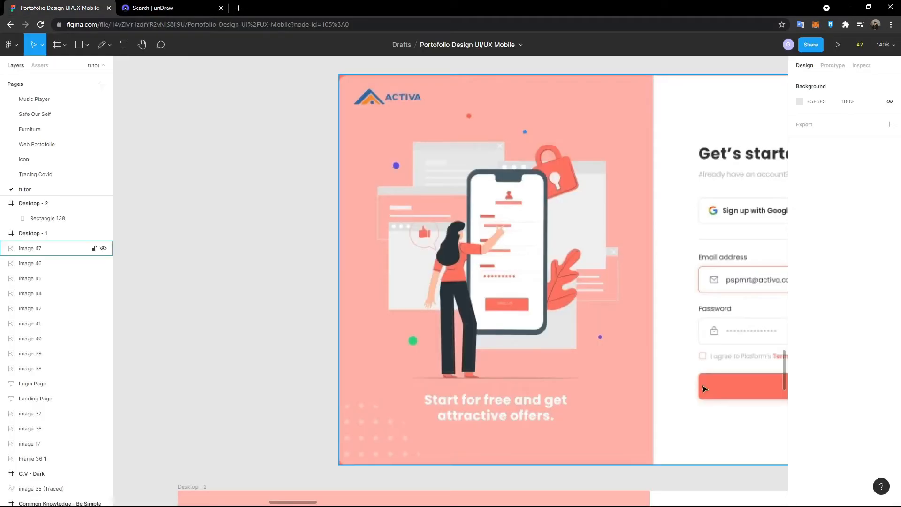
scroll(701, 387, down, 3)
scroll(667, 387, down, 4)
click(650, 394)
click(819, 291)
key(ctrl+c)
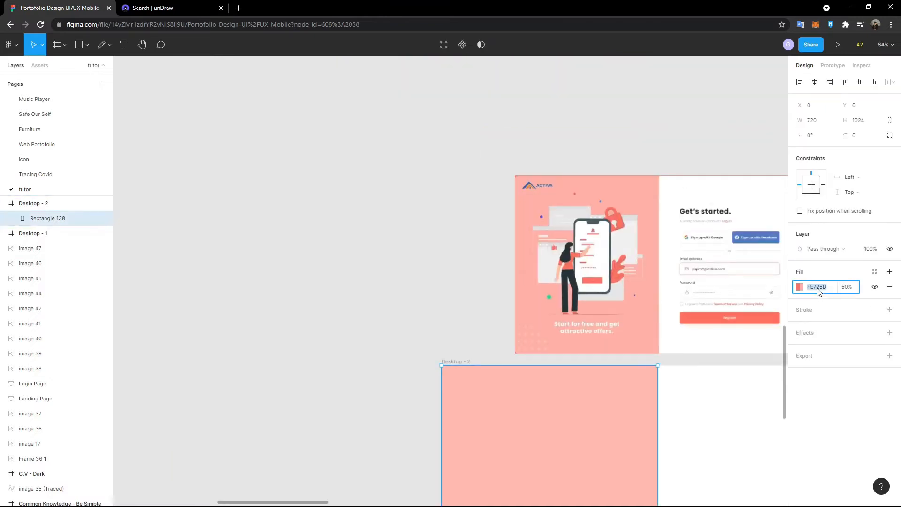
click(196, 6)
key(ctrl+v)
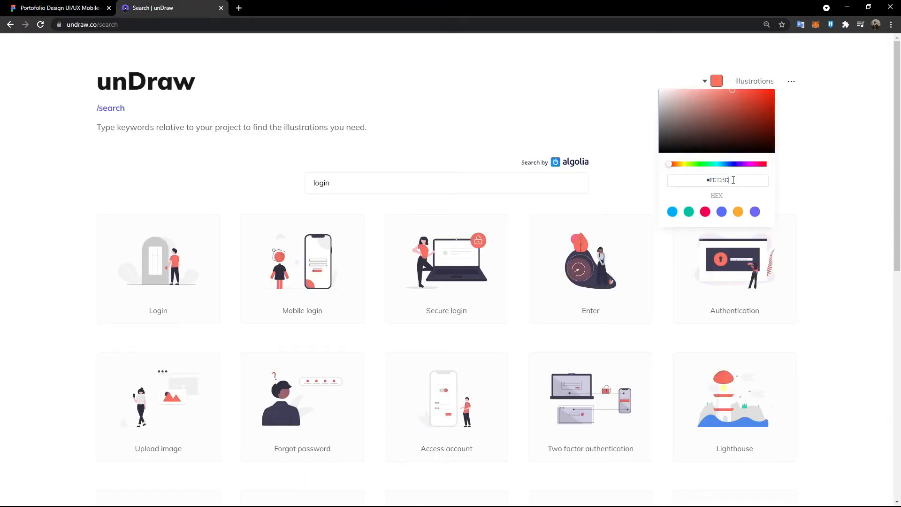
click(496, 84)
- Download the coral Enter illustration as an SVG and return to Figma
scroll(277, 311, down, 1)
scroll(276, 311, down, 3)
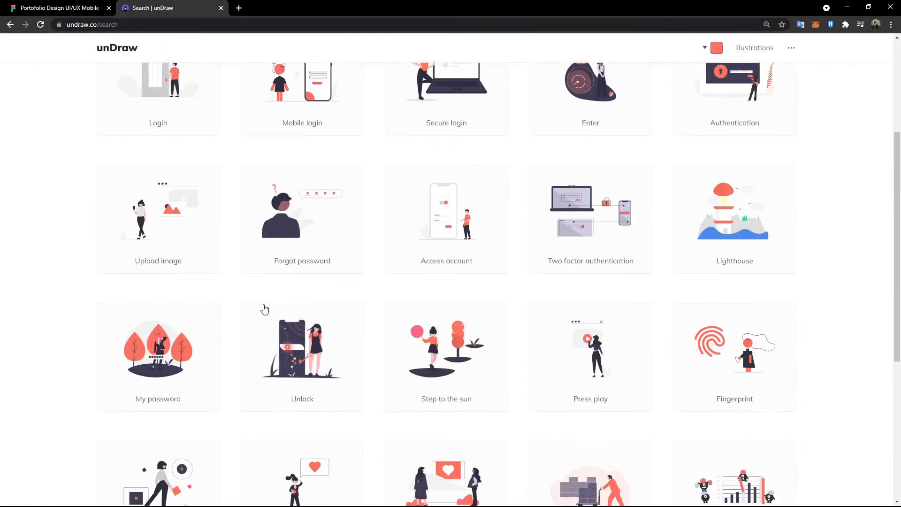
scroll(474, 361, up, 3)
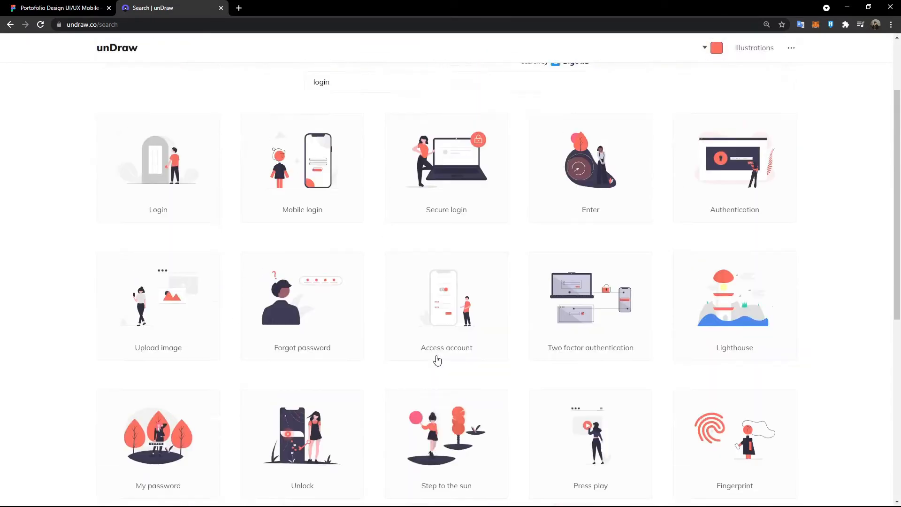
scroll(487, 352, down, 2)
click(563, 150)
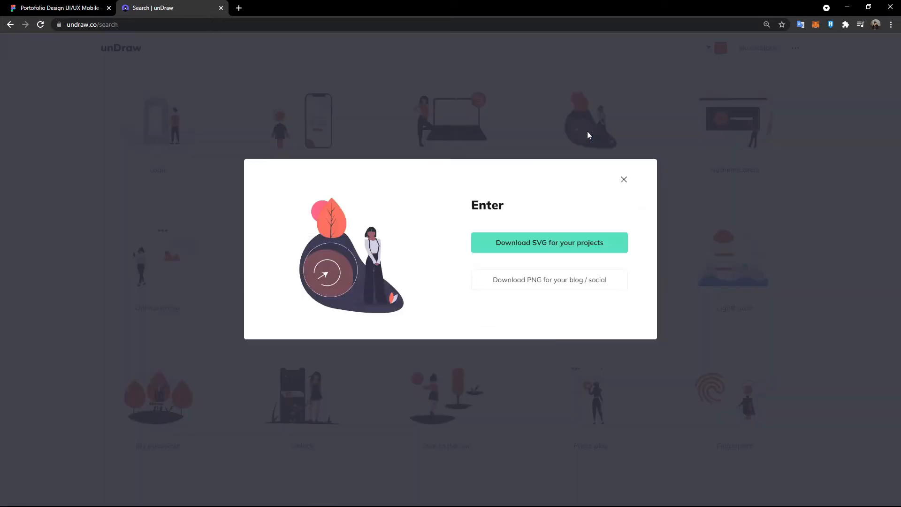
click(586, 243)
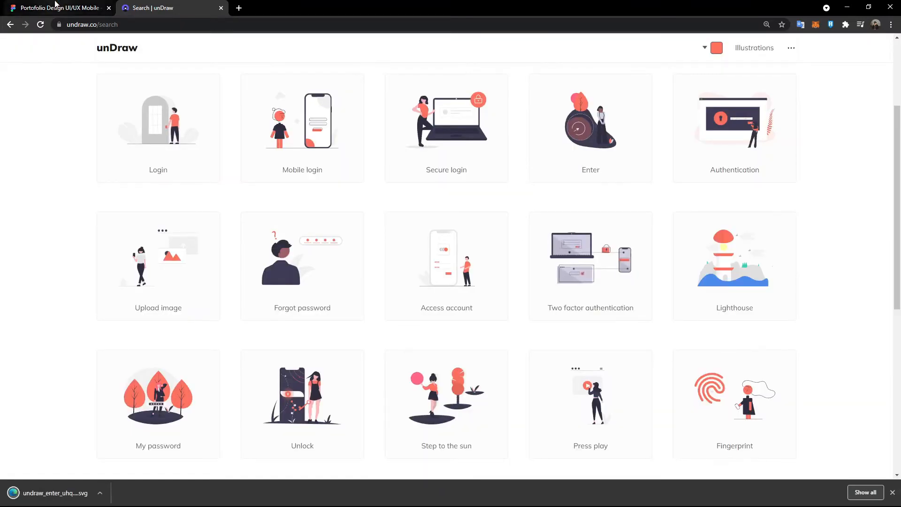
click(60, 8)
click(226, 209)
scroll(225, 209, down, 4)
scroll(225, 209, right, 3)
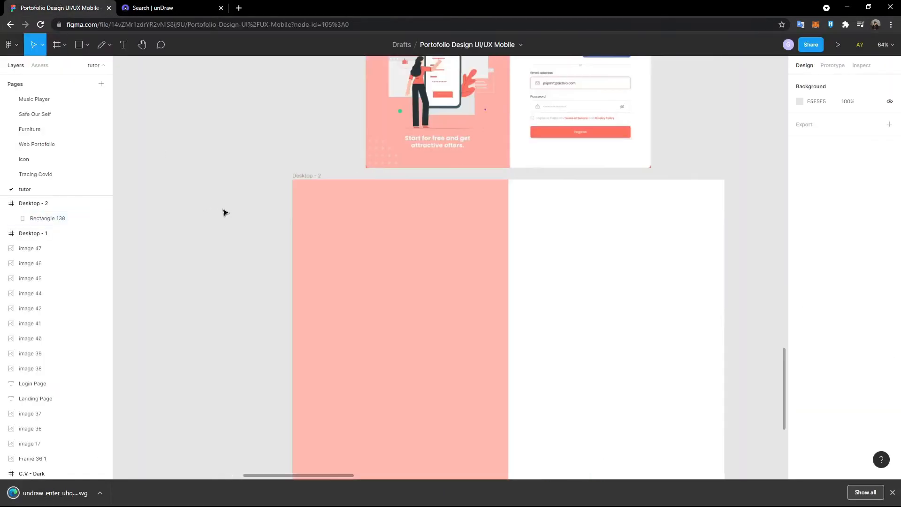
- Drop the Enter SVG into Desktop - 2, shrink it to 438 × 485 and centre it on the coral panel
drag(56, 492, 164, 312)
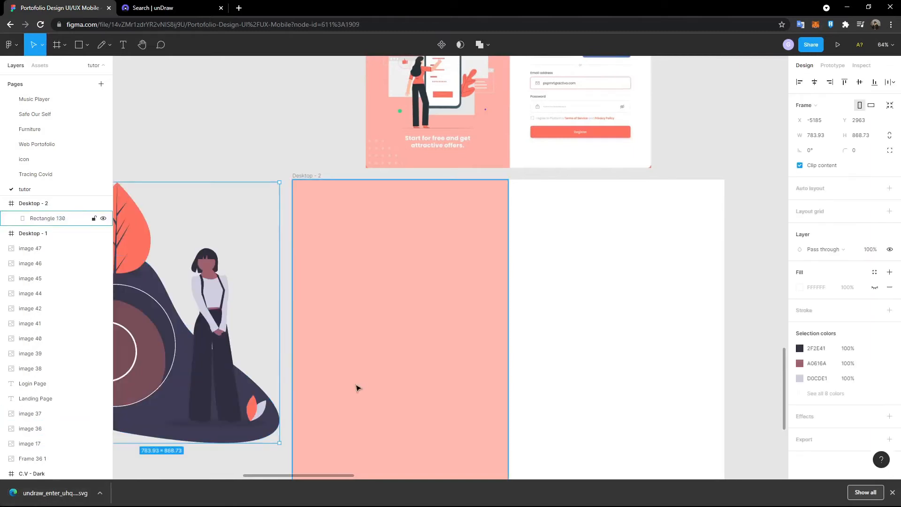
scroll(196, 349, down, 3)
drag(196, 350, 305, 349)
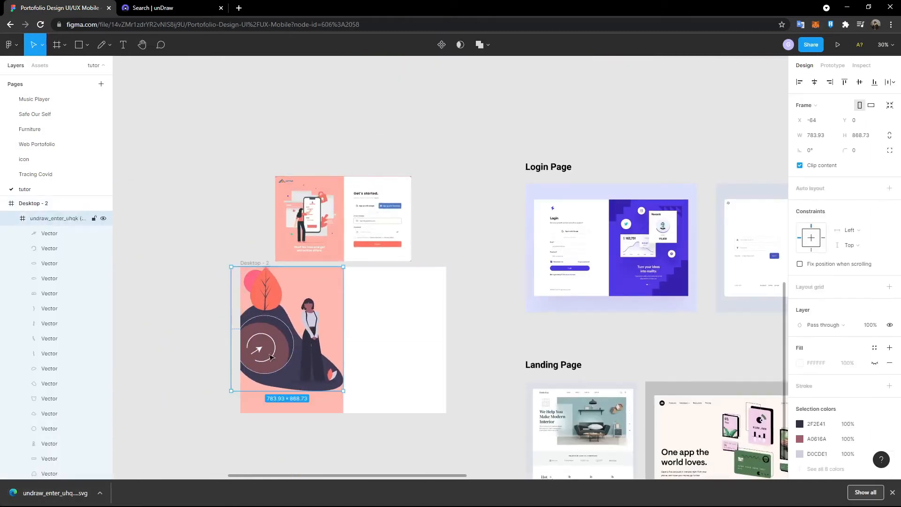
scroll(278, 373, up, 3)
drag(423, 408, 339, 312)
drag(269, 270, 317, 329)
click(200, 240)
scroll(202, 242, up, 2)
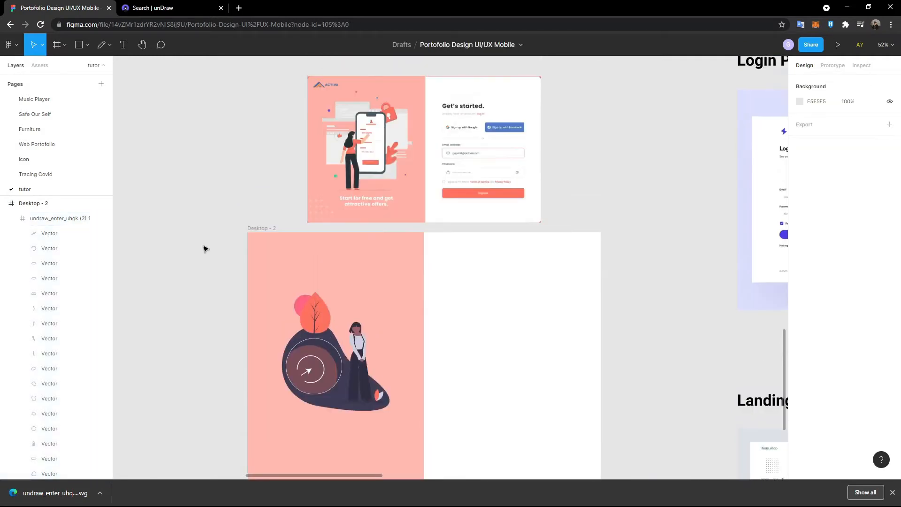
- Create a text box on the white right half set to Poppins at size 48
click(123, 45)
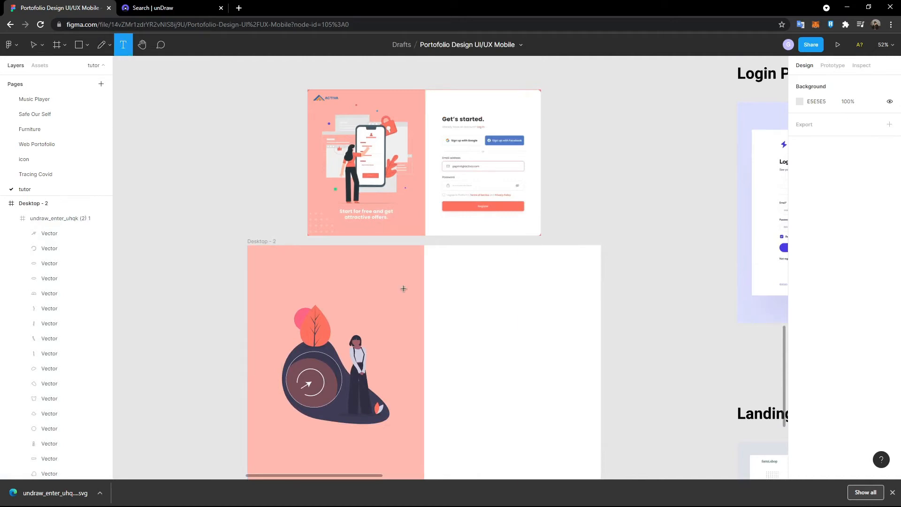
click(456, 288)
scroll(453, 285, up, 3)
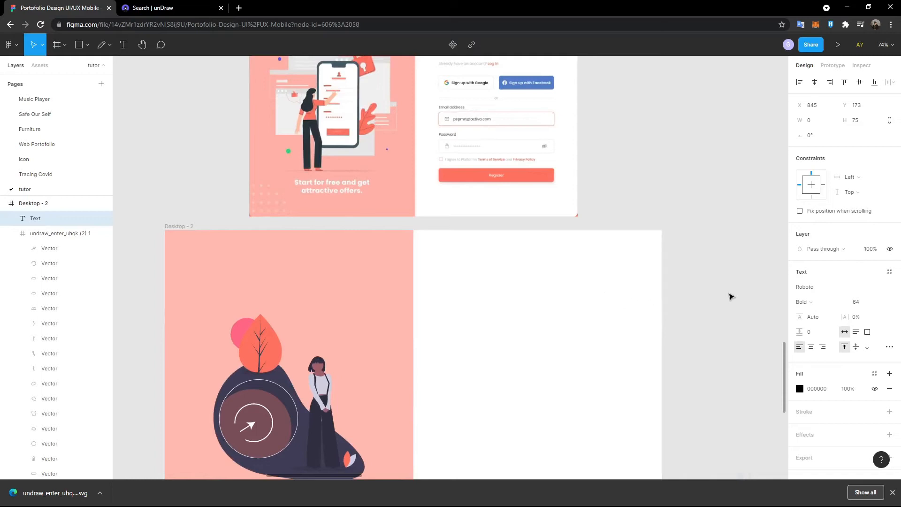
scroll(731, 296, up, 1)
click(892, 287)
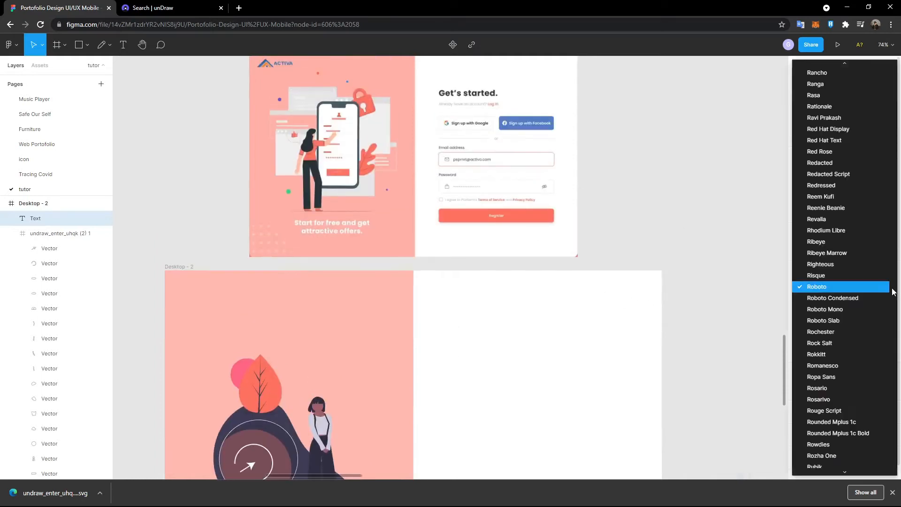
scroll(860, 286, up, 10)
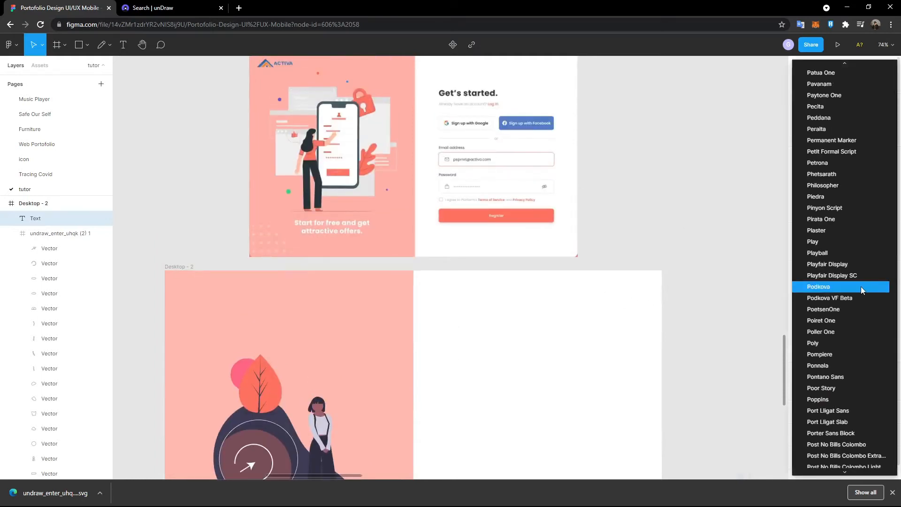
click(831, 399)
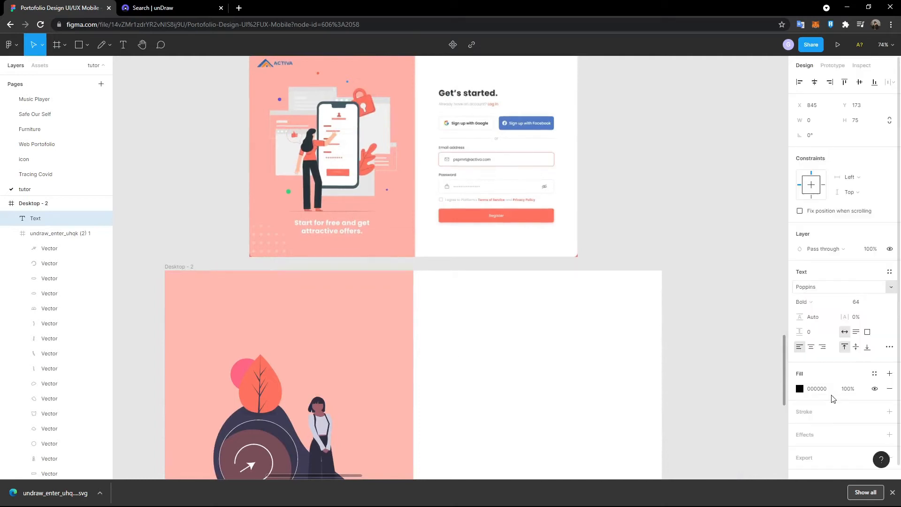
scroll(472, 267, up, 1)
text(as)
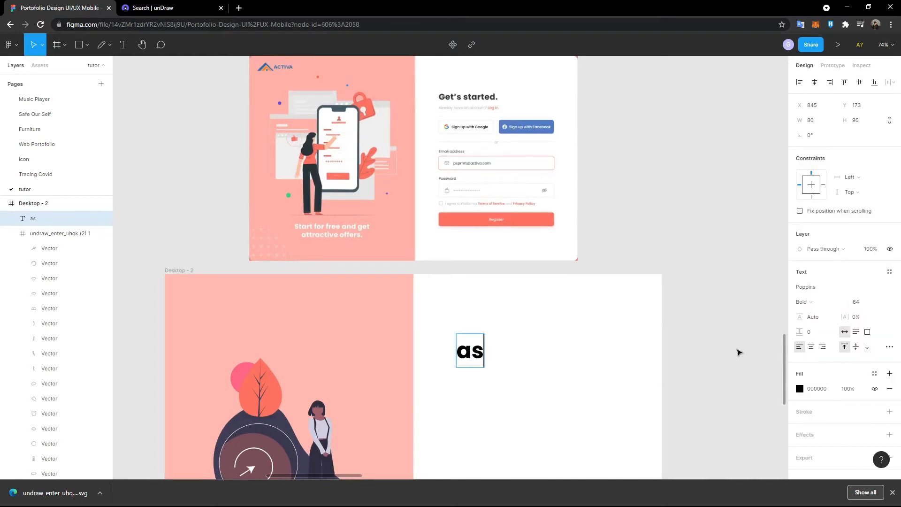
click(874, 301)
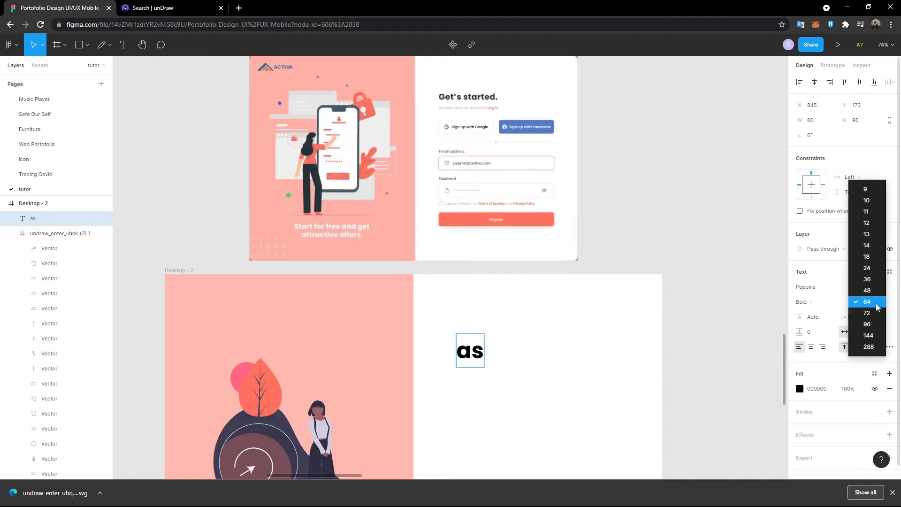
double_click(472, 353)
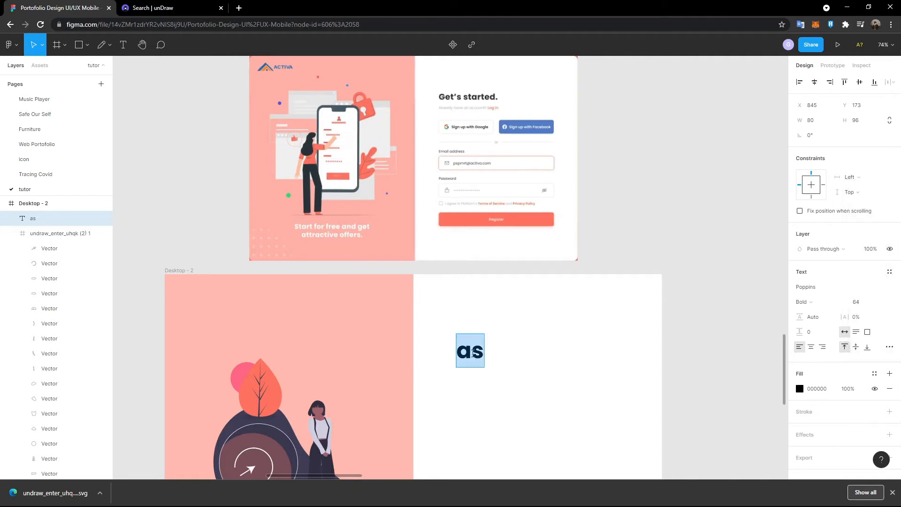
click(879, 301)
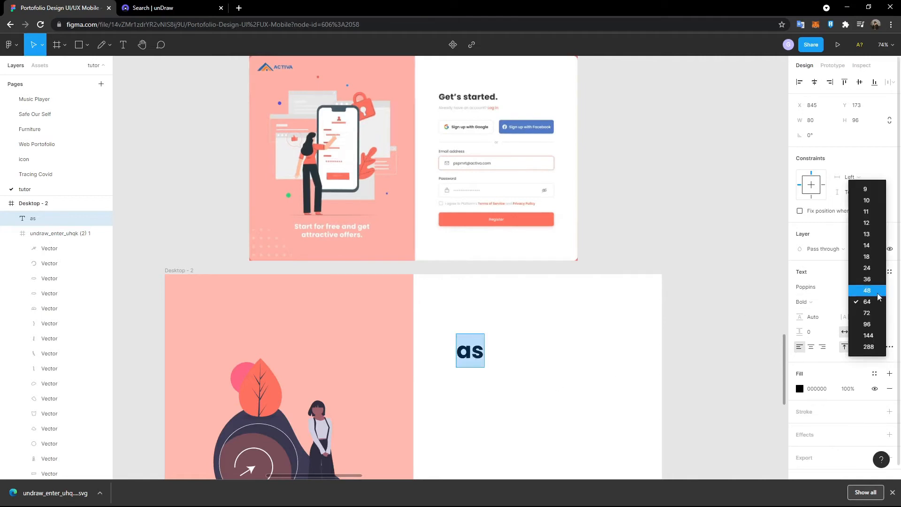
click(867, 291)
- Replace the placeholder with the heading 'Get's started.'
key(ctrl+a)
scroll(447, 179, down, 4)
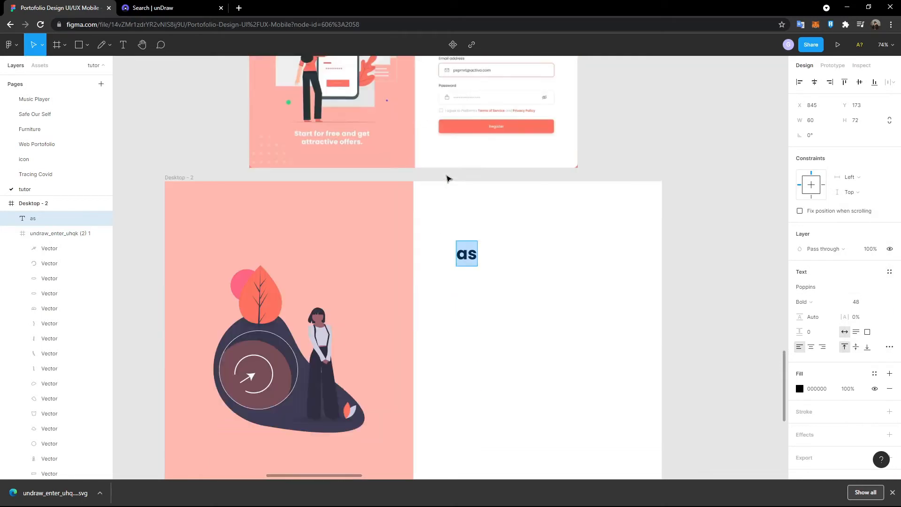
scroll(446, 178, up, 6)
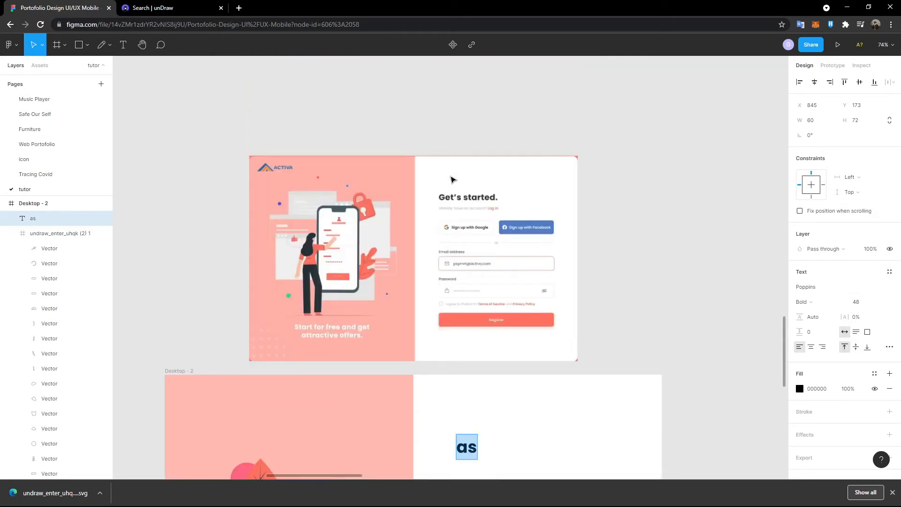
text(Get's)
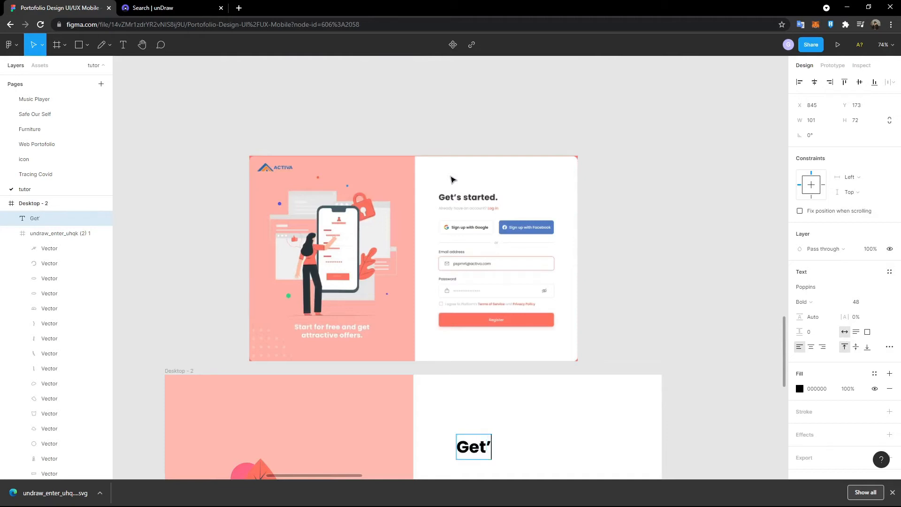
text( started.)
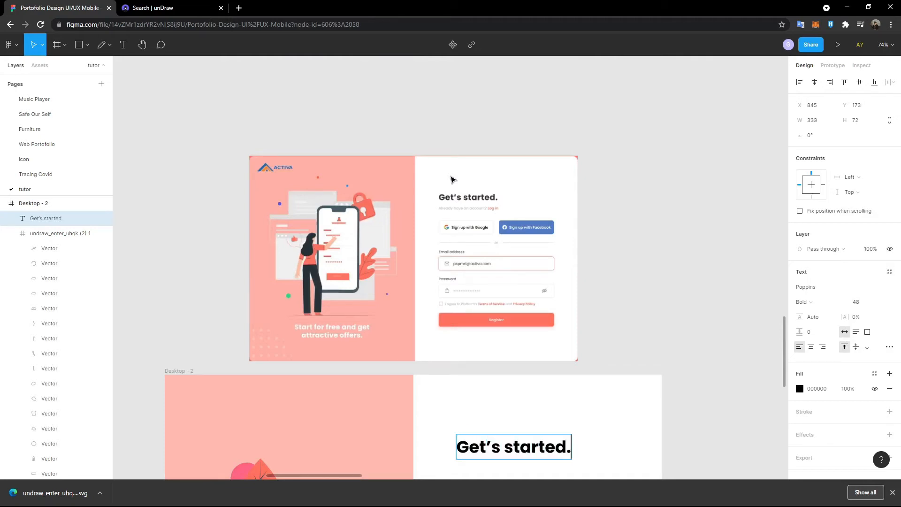
key(Escape)
scroll(610, 345, down, 3)
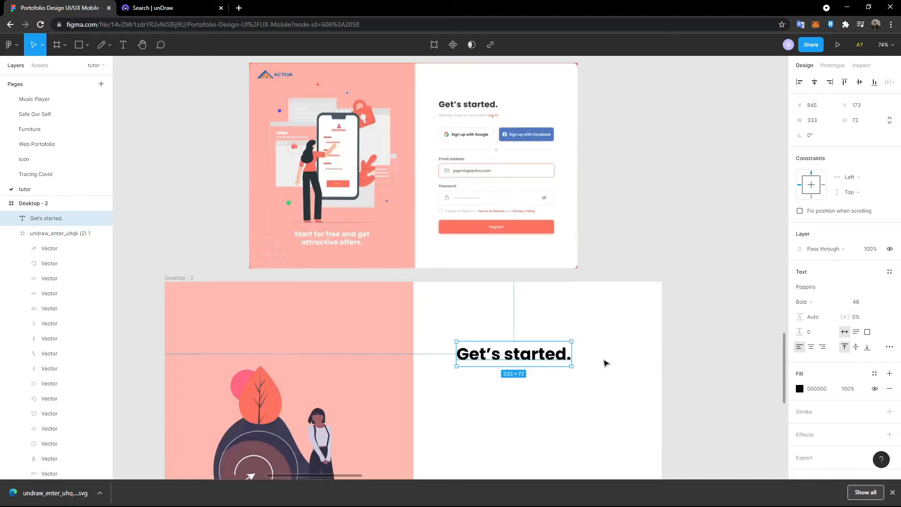
- Paste a copy of the 'Get's started.' heading just below the original
scroll(501, 195, up, 2)
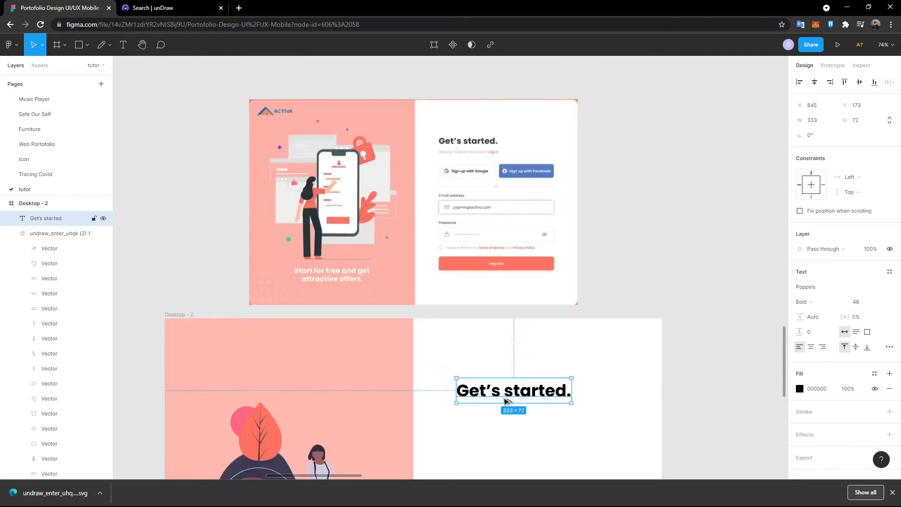
key(ctrl+v)
drag(503, 395, 503, 415)
double_click(500, 406)
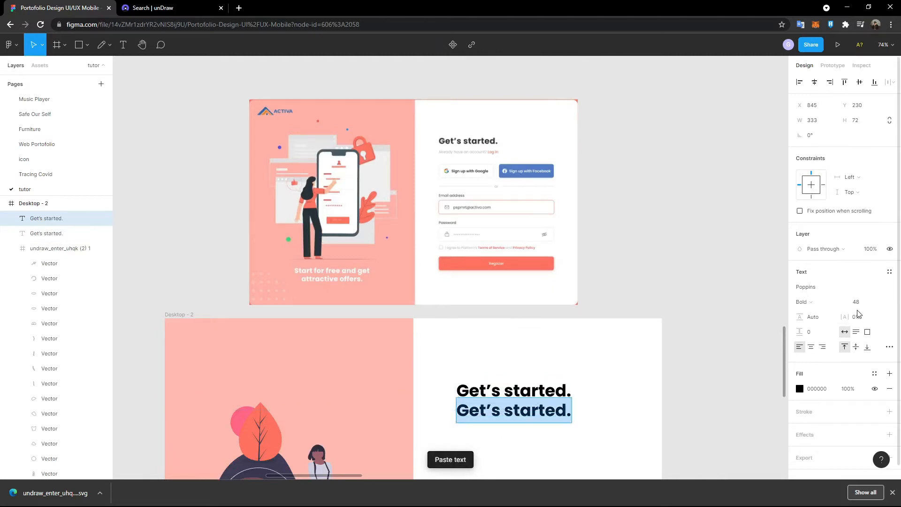
- Make the copy Regular weight at size 24 and nudge it into place
click(830, 301)
click(830, 268)
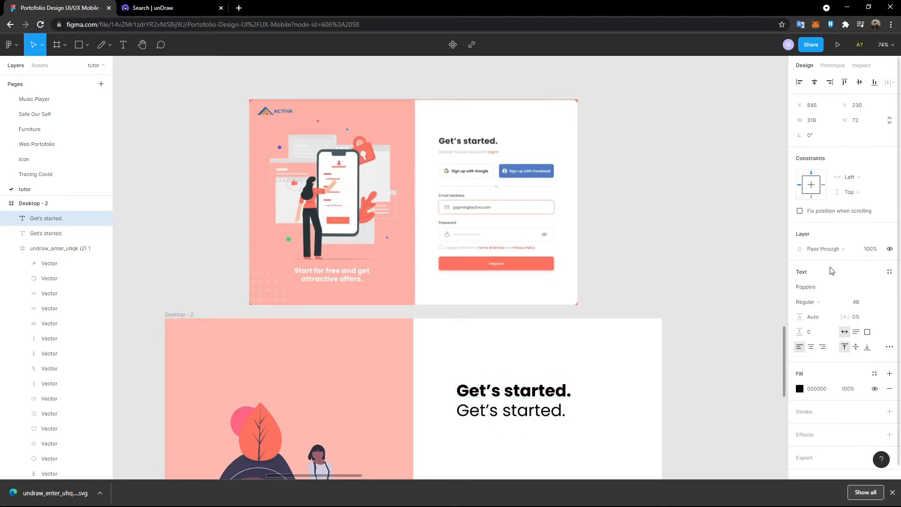
click(877, 304)
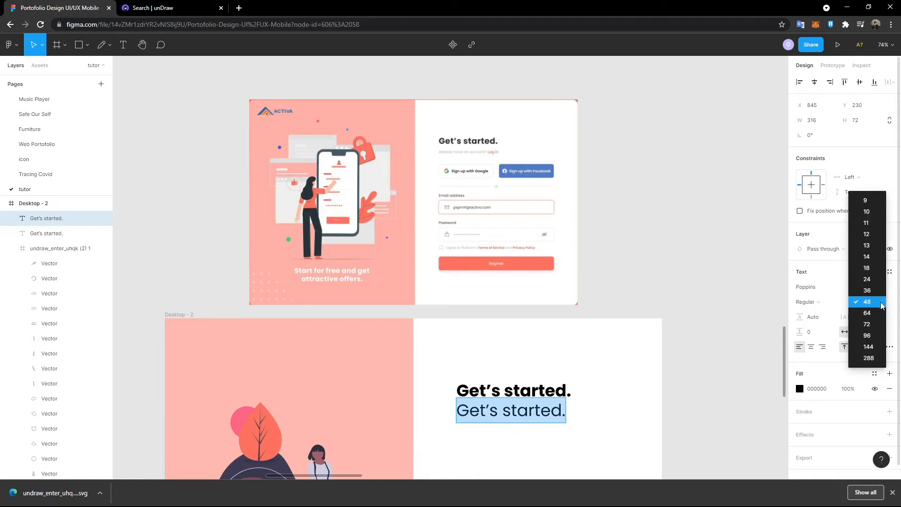
click(872, 267)
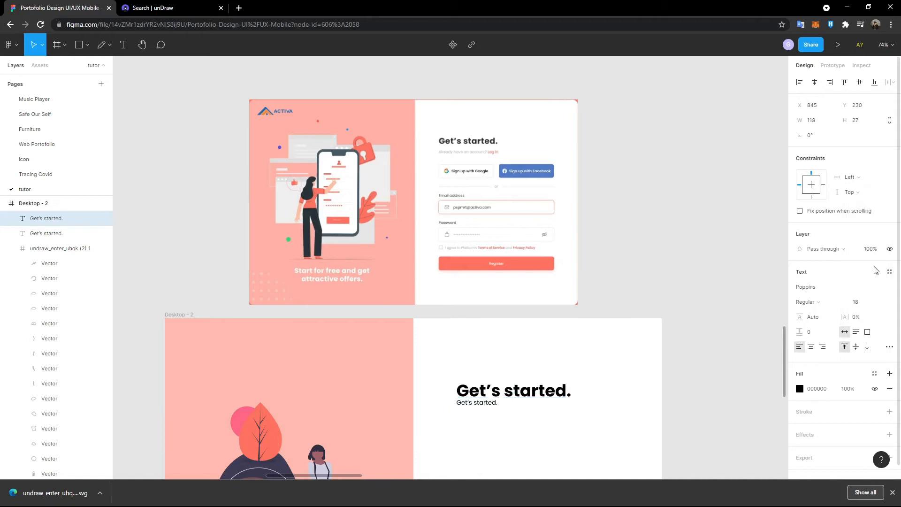
click(877, 302)
click(874, 302)
scroll(424, 400, down, 1)
drag(498, 371, 497, 378)
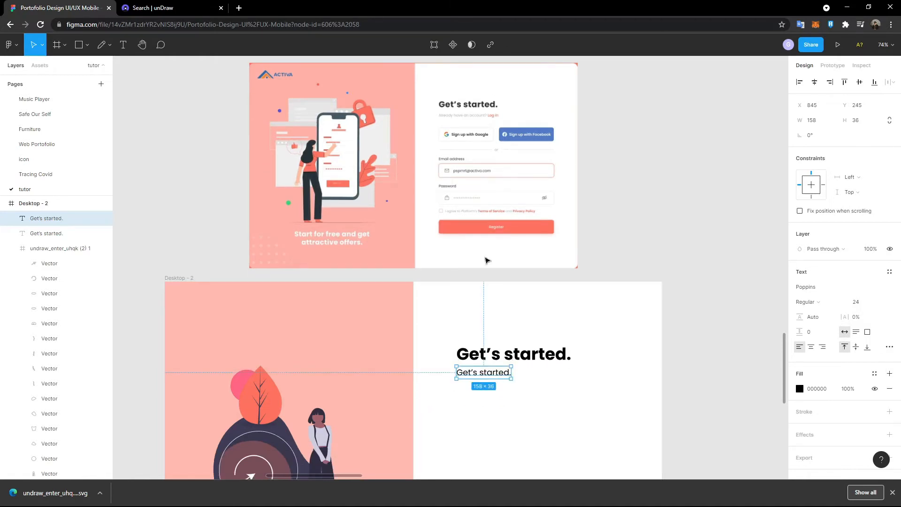
scroll(459, 164, up, 2)
scroll(459, 163, up, 3)
scroll(482, 203, down, 4)
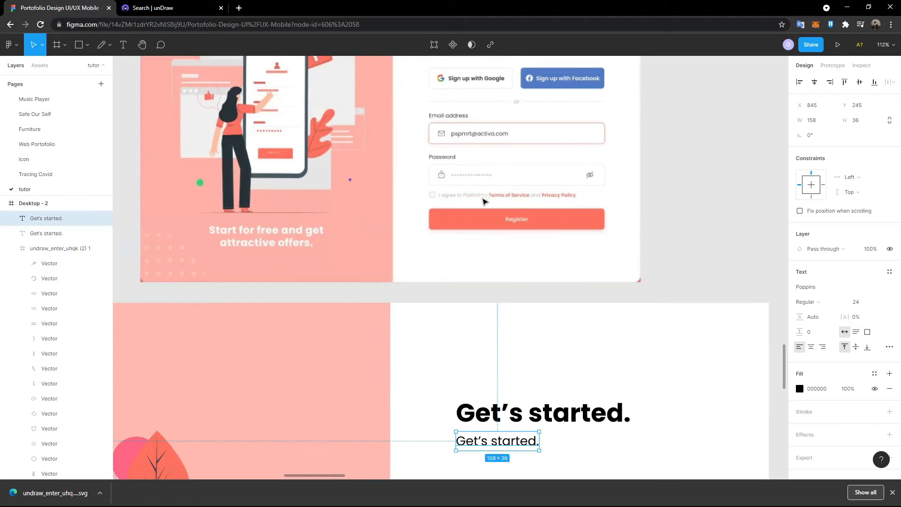
- Set the second line's fill opacity to 50%
click(851, 390)
text(50)
key(Return)
scroll(559, 343, up, 4)
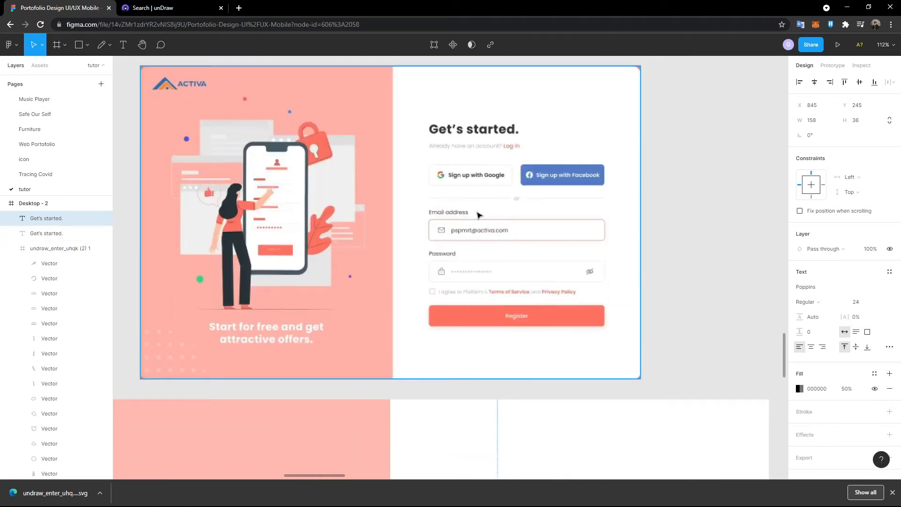
scroll(479, 215, down, 2)
- Rewrite the line as 'Already have an account? Log in'
double_click(509, 461)
text(Alreadty)
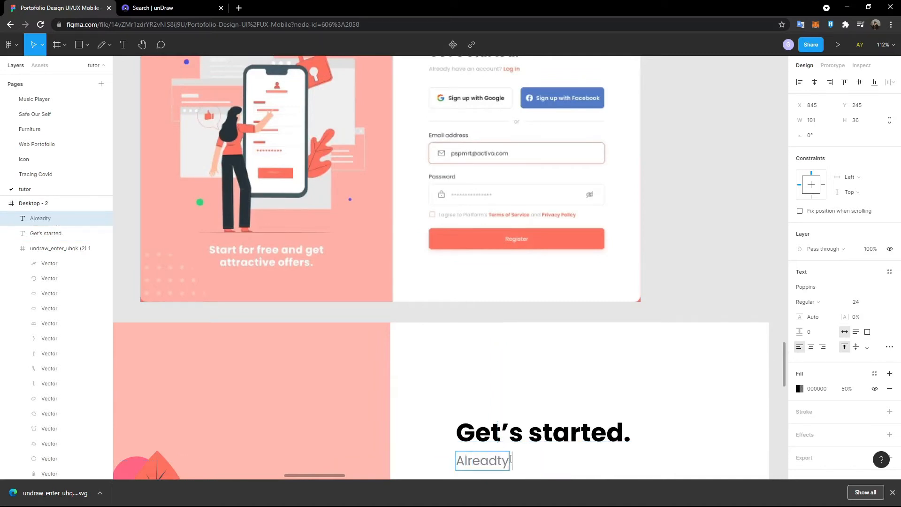
key(BackSpace)
key(BackSpace)
text(y have aa)
key(BackSpace)
text(n account?)
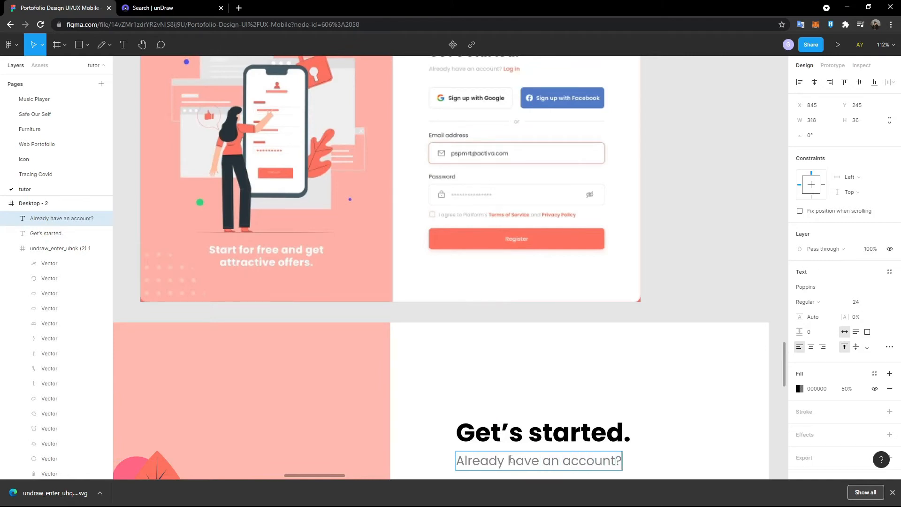
text( Login)
key(BackSpace)
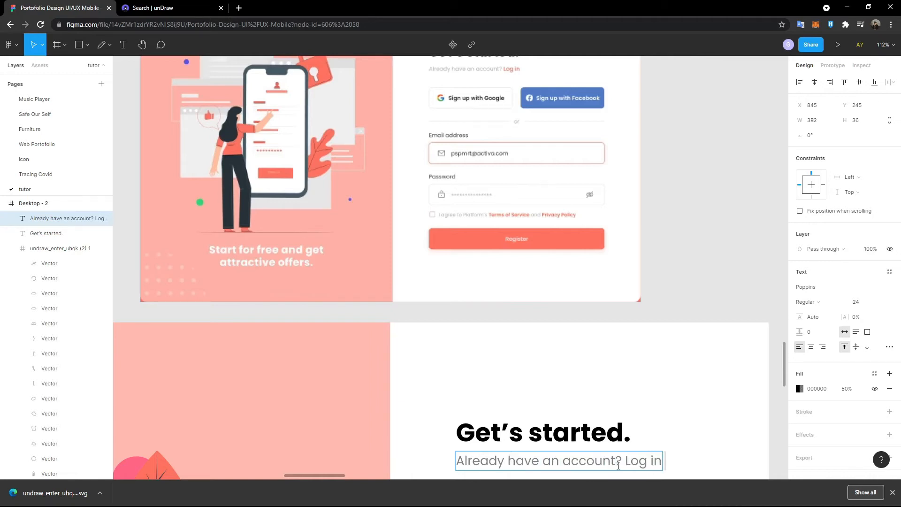
- Colour the words 'Log in' coral FE725D, sampled from the Register button
drag(624, 465, 672, 463)
click(799, 389)
click(689, 374)
click(585, 241)
click(779, 234)
click(726, 204)
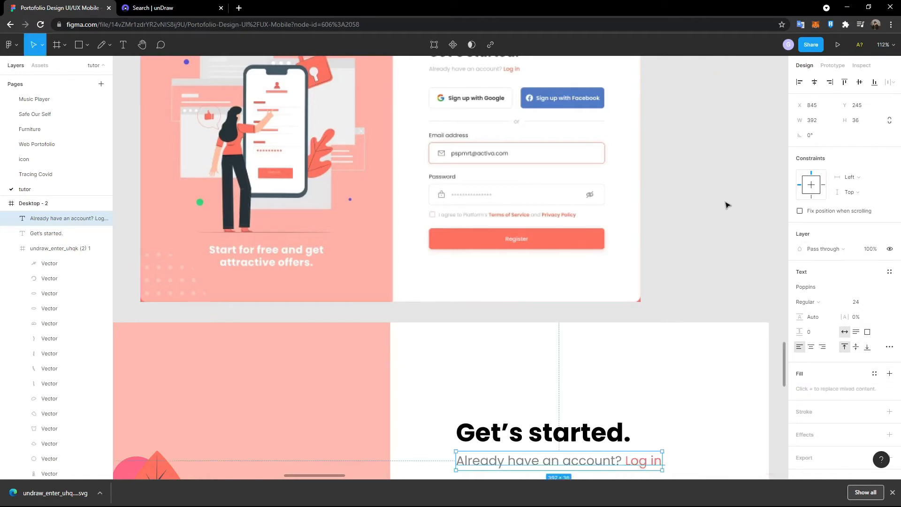
- Set the words 'Log in' to Medium weight
double_click(636, 457)
drag(625, 462, 684, 465)
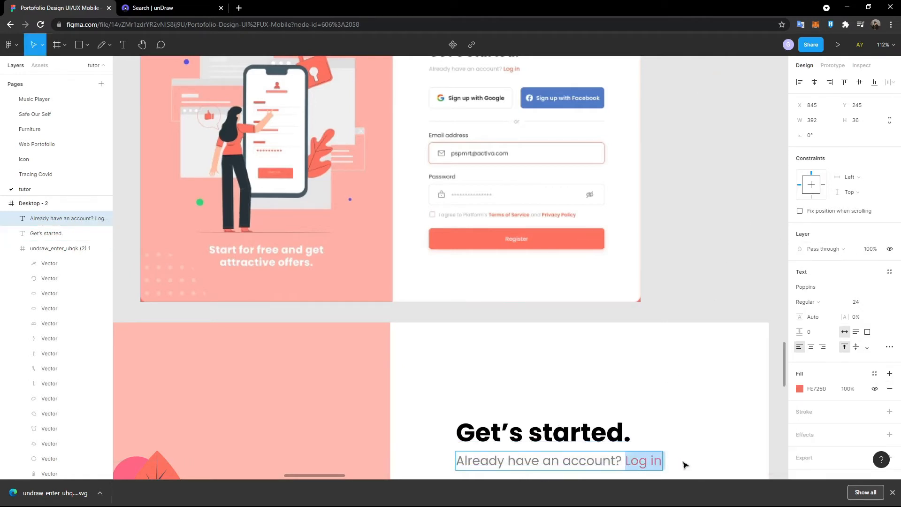
click(836, 303)
click(829, 311)
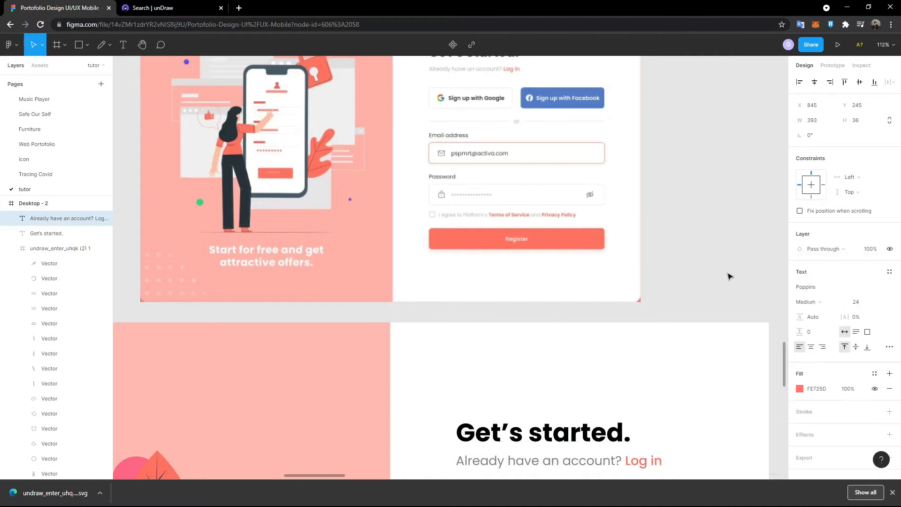
key(Escape)
scroll(672, 402, up, 3)
scroll(657, 370, down, 2)
scroll(643, 360, up, 3)
scroll(402, 269, down, 2)
scroll(466, 85, up, 1)
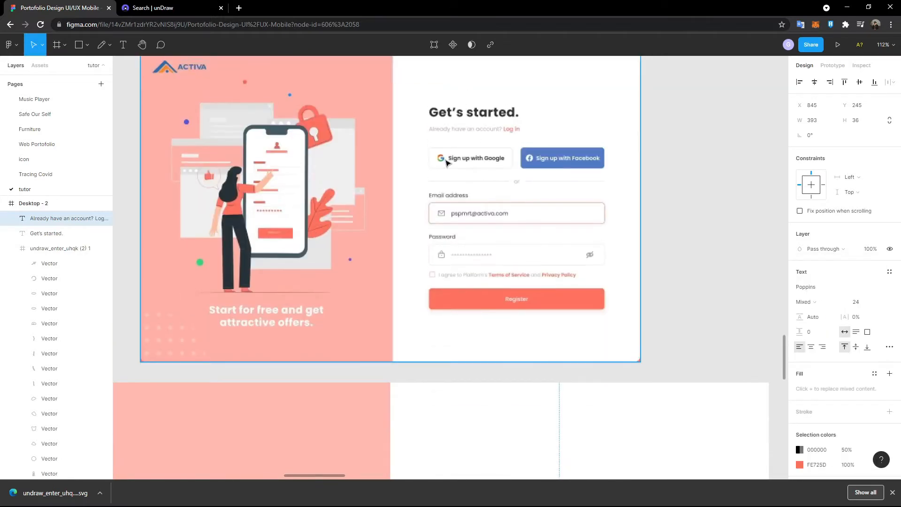
scroll(542, 174, down, 6)
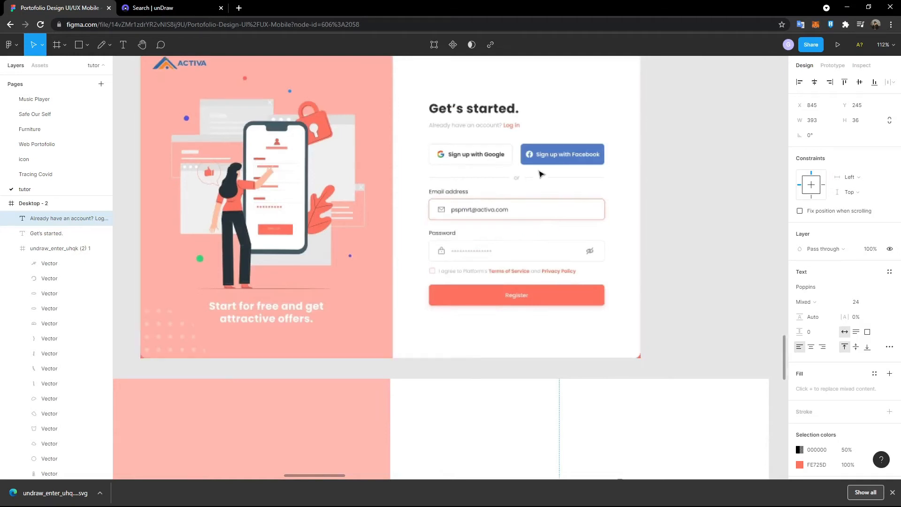
scroll(541, 174, down, 1)
scroll(426, 141, down, 4)
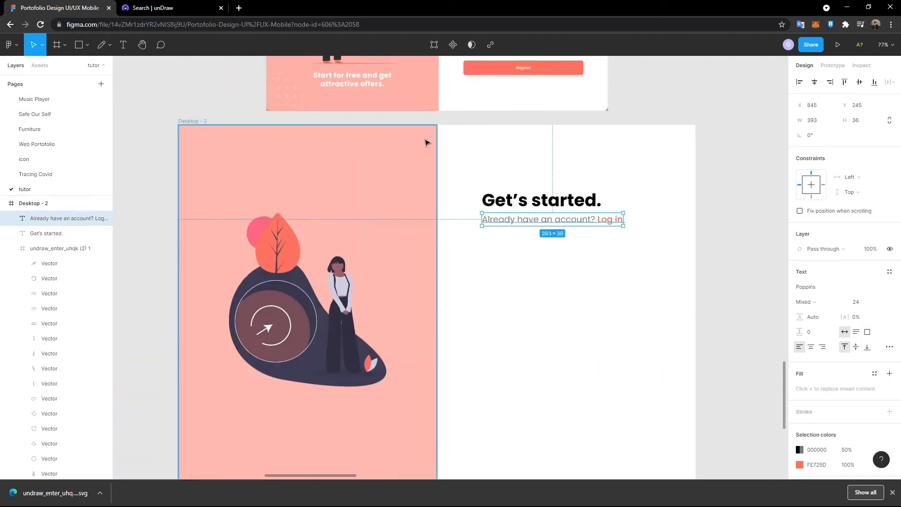
scroll(477, 159, up, 2)
scroll(479, 162, up, 5)
scroll(478, 162, down, 4)
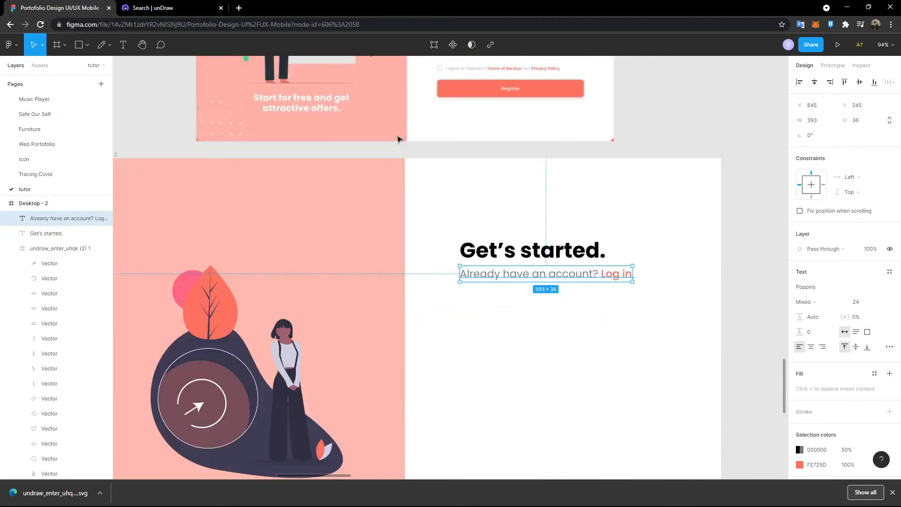
scroll(352, 121, up, 4)
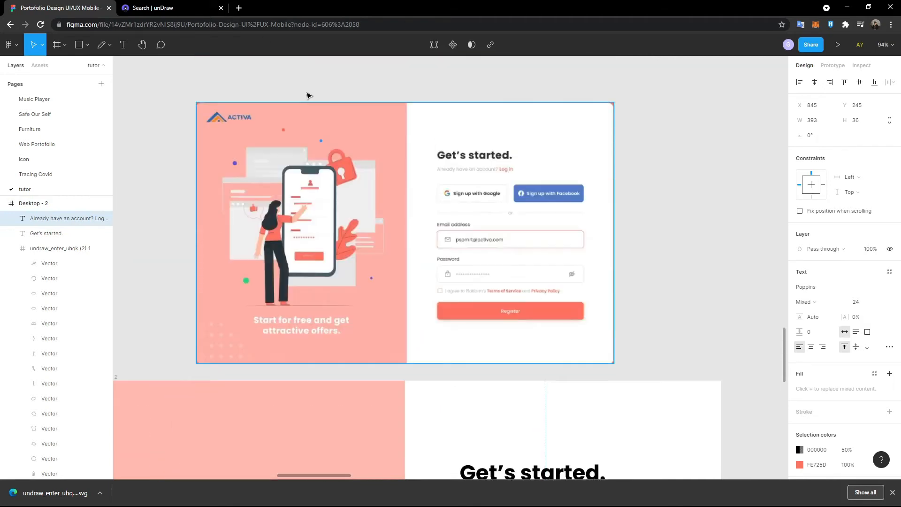
- Search Google for 'google icon png' in a new browser tab
click(239, 8)
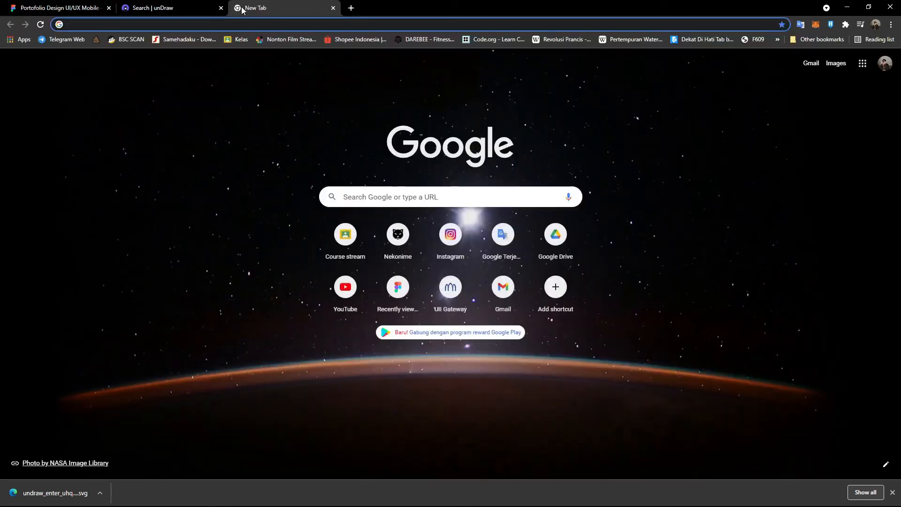
text(login wi)
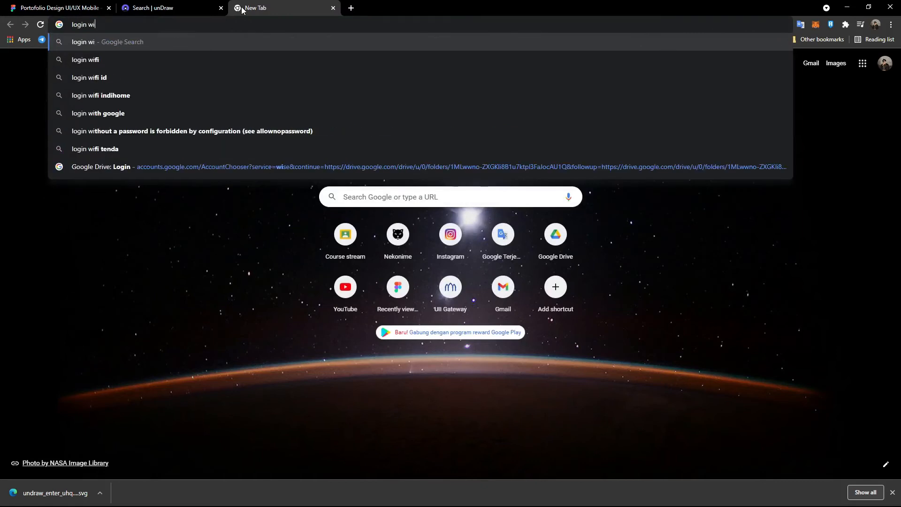
key(Escape)
text(google )
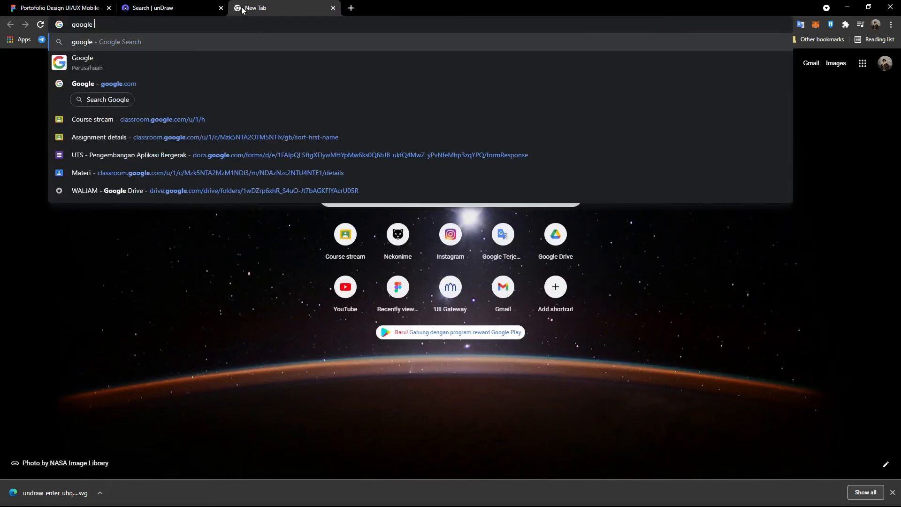
text(icon png)
key(Return)
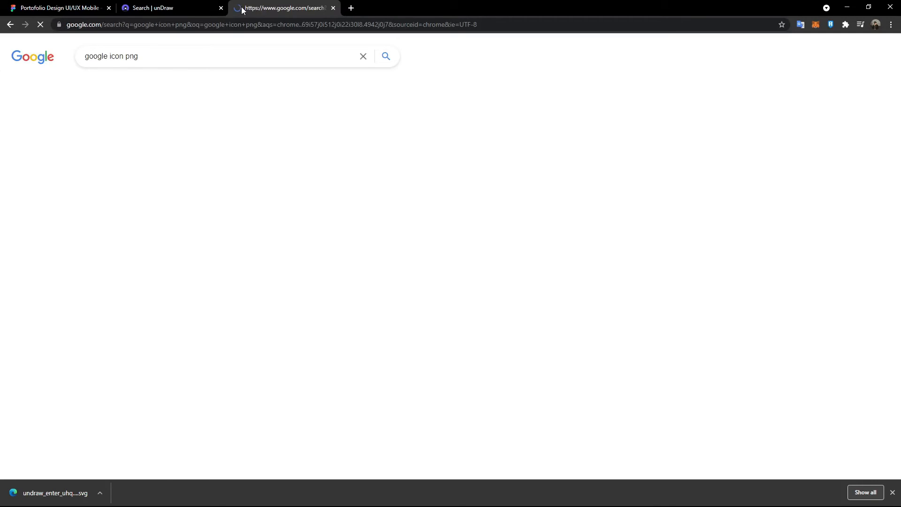
- Preview the colourful G logo in image results, then return to the Figma tab
click(130, 87)
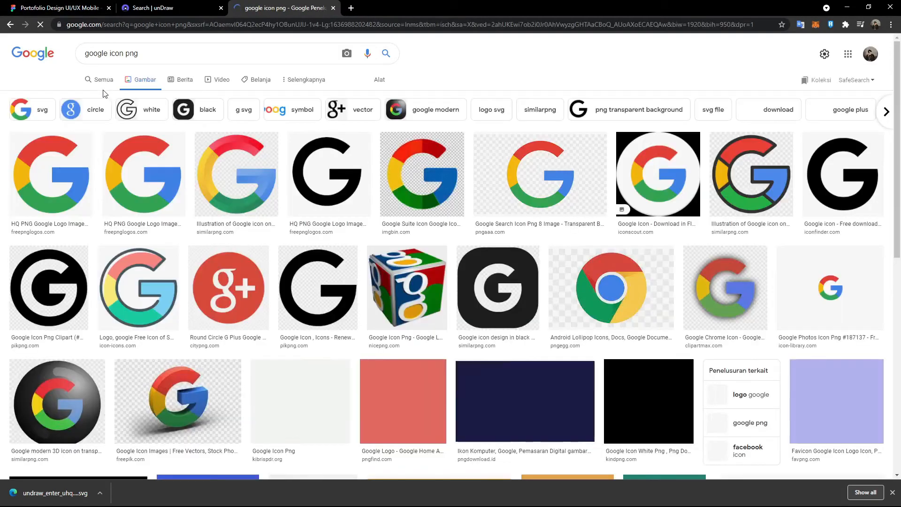
click(63, 166)
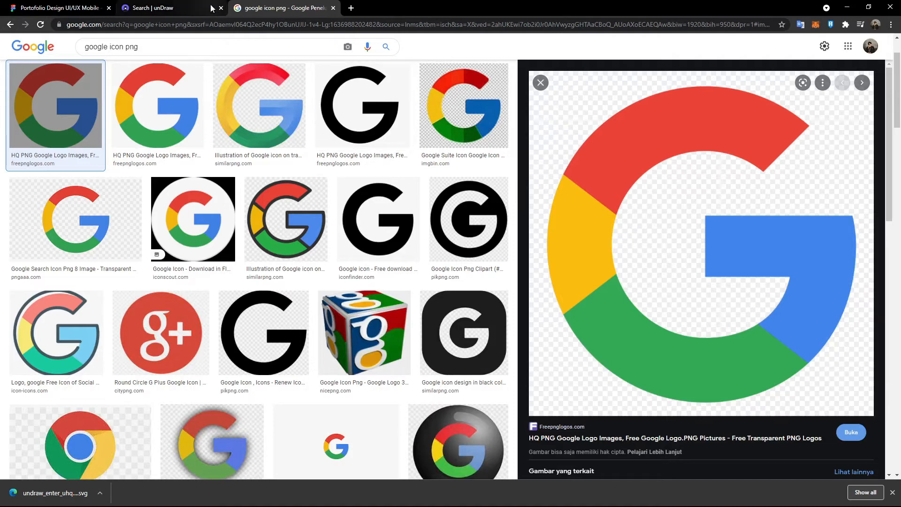
click(73, 8)
scroll(215, 155, down, 4)
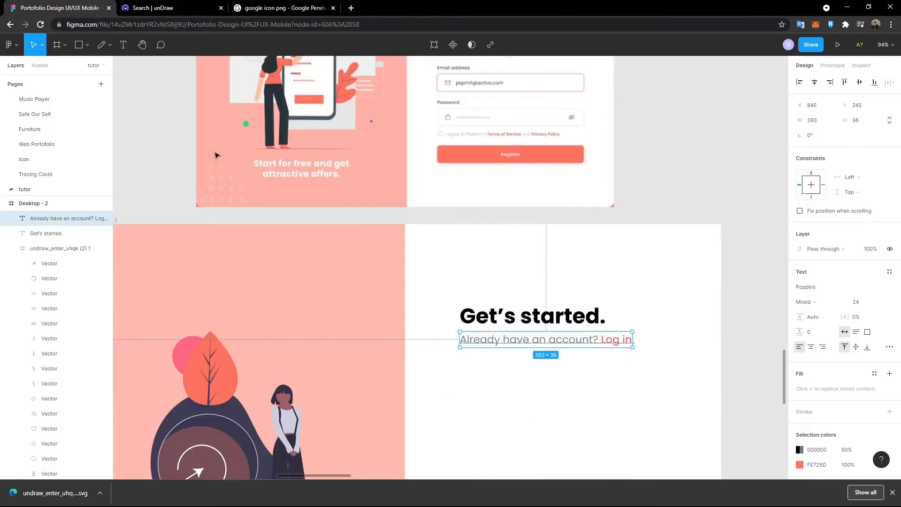
- Paste the Google G image and set its height to 100
click(626, 197)
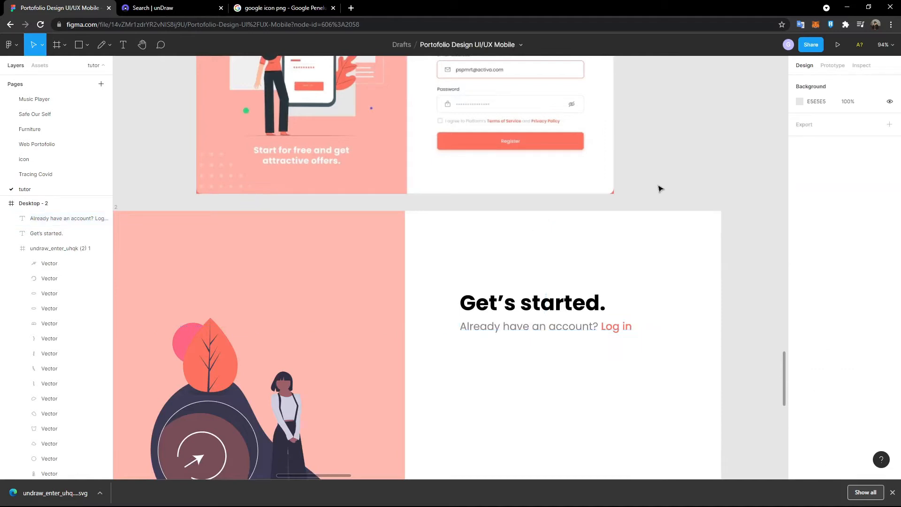
key(ctrl+v)
scroll(610, 364, down, 3)
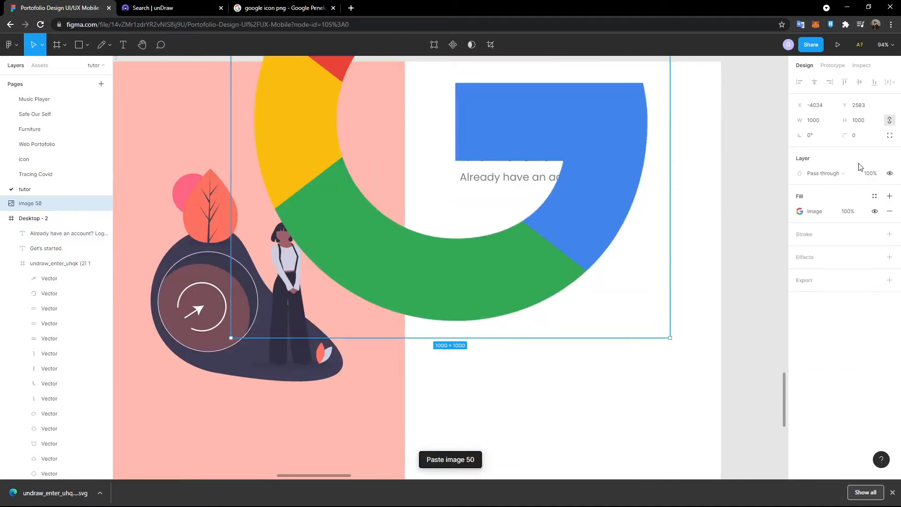
scroll(637, 194, up, 2)
click(869, 120)
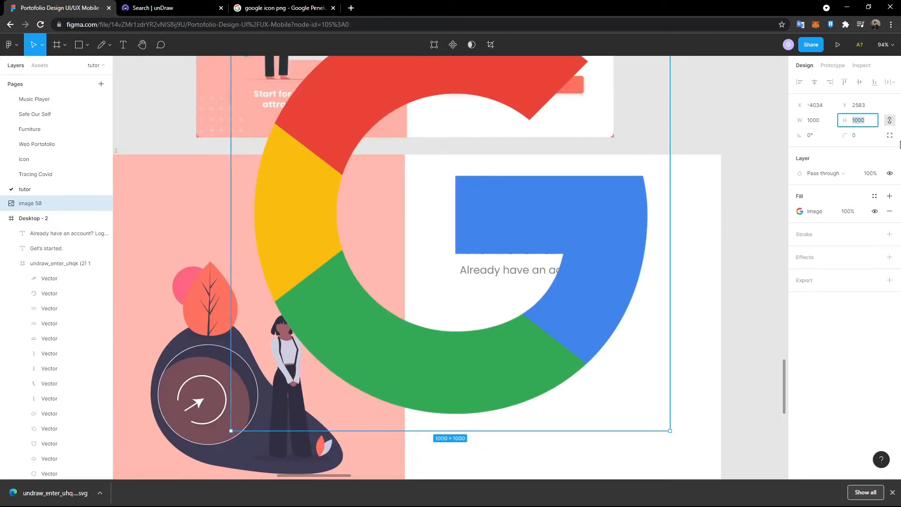
key(Return)
- Drag the G logo into Desktop-2 below the subtitle
scroll(469, 235, up, 2)
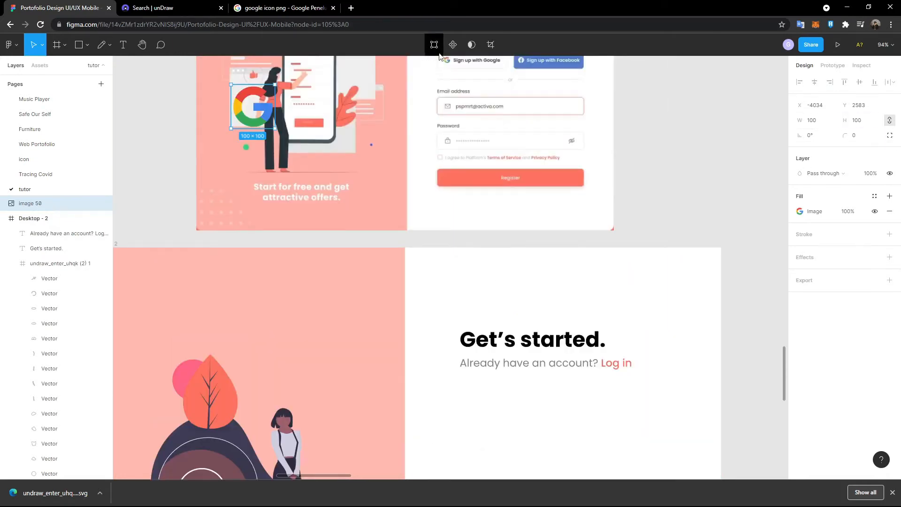
drag(252, 111, 461, 426)
scroll(473, 388, down, 2)
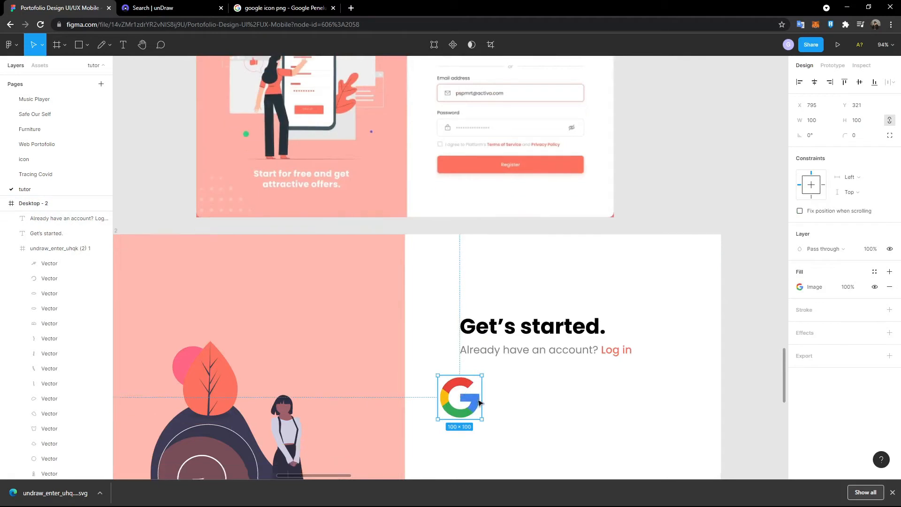
scroll(583, 285, up, 2)
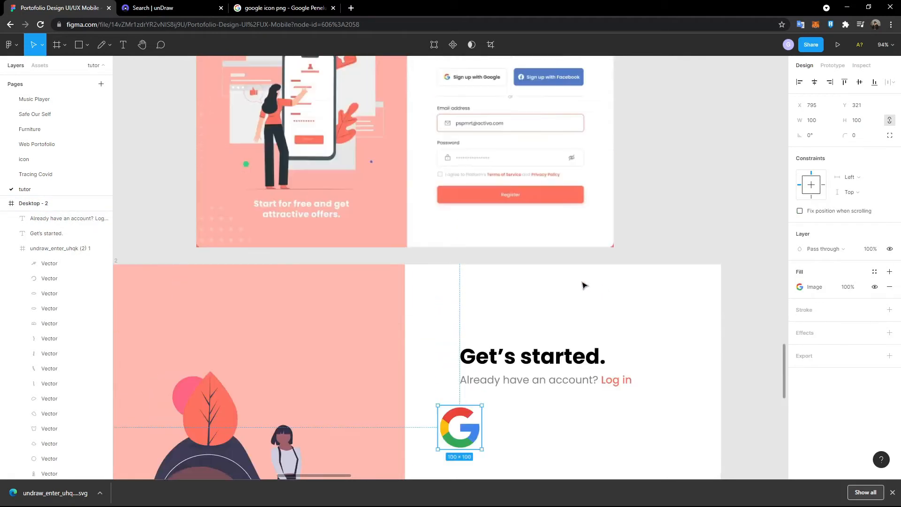
scroll(486, 255, down, 2)
- Draw a 200 × 50 rectangle near the Google logo
click(79, 46)
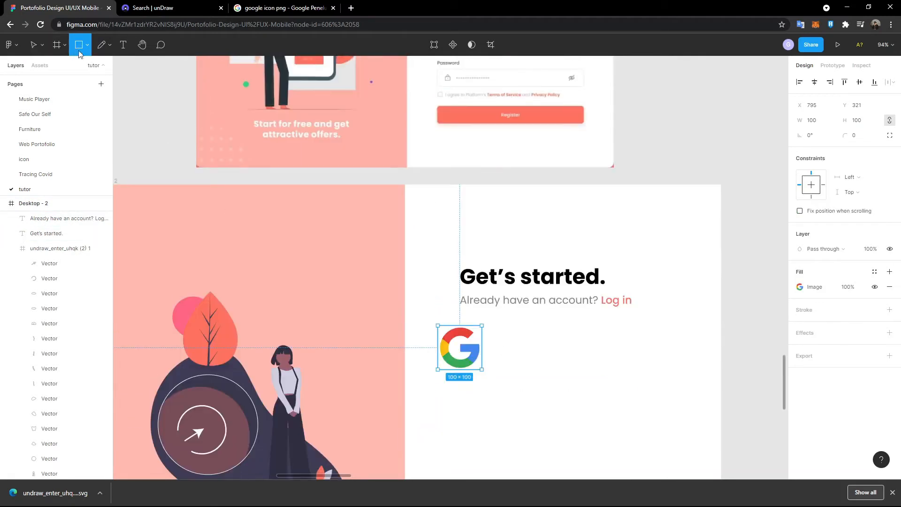
click(523, 361)
drag(523, 361, 472, 330)
drag(468, 371, 510, 429)
click(463, 347)
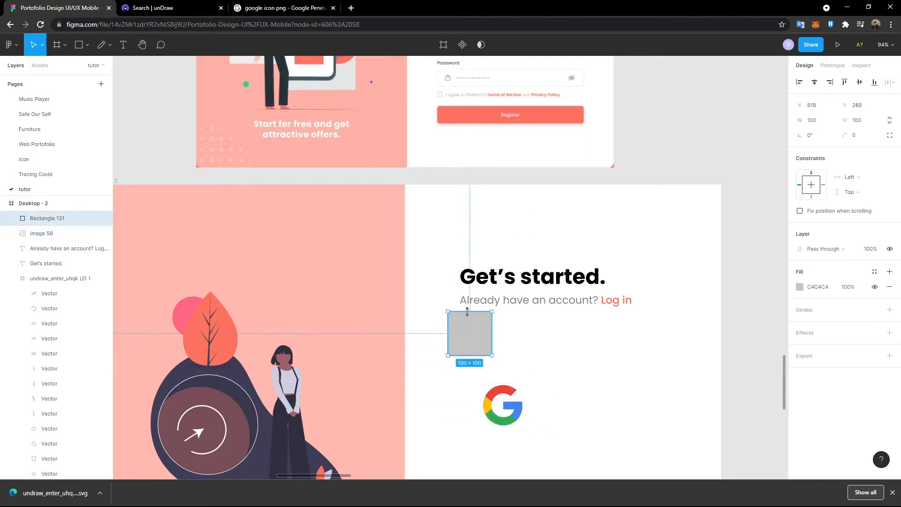
scroll(467, 311, up, 3)
scroll(469, 336, down, 1)
drag(472, 406, 479, 424)
click(862, 122)
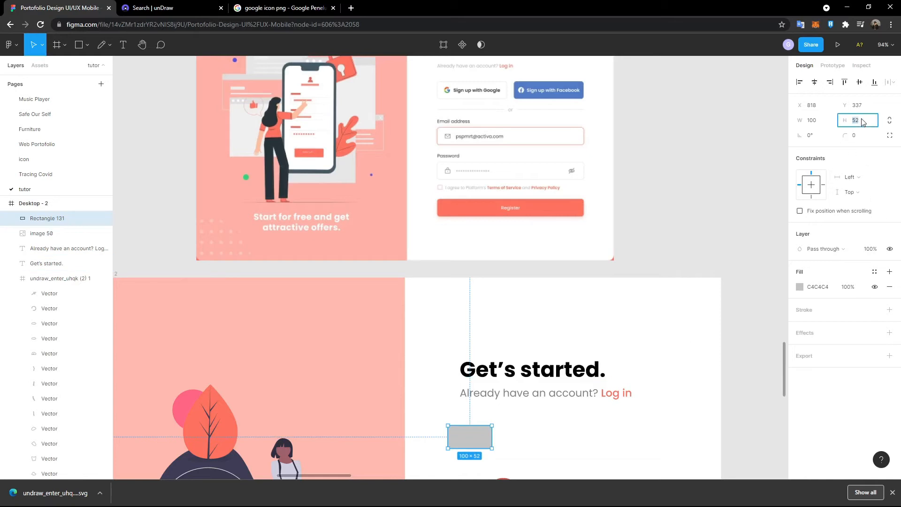
key(Return)
drag(492, 436, 545, 439)
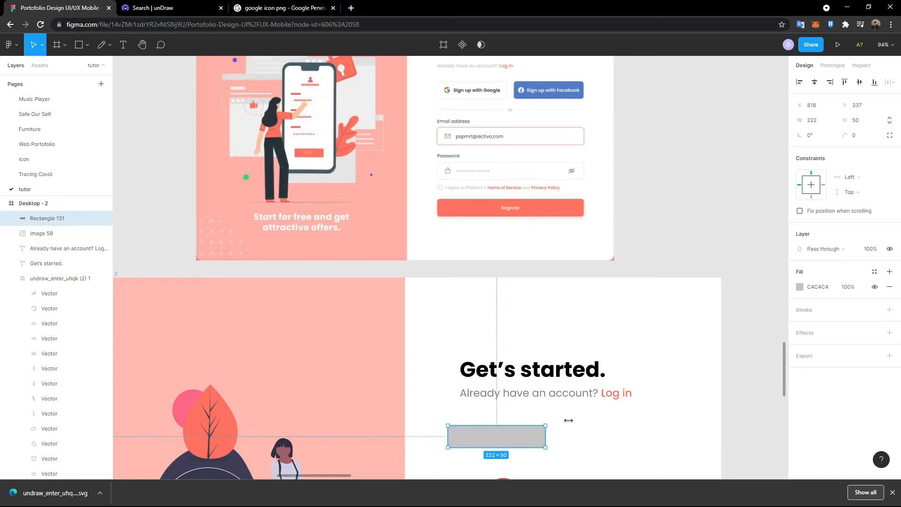
click(816, 122)
key(Return)
- Give the rectangle a corner radius of 10
scroll(533, 174, down, 1)
scroll(516, 225, up, 1)
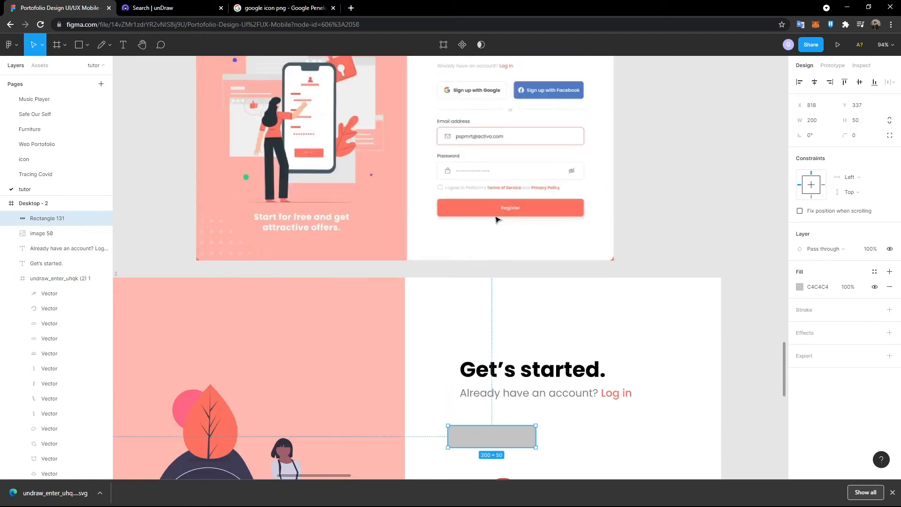
scroll(497, 216, up, 1)
scroll(510, 202, up, 5)
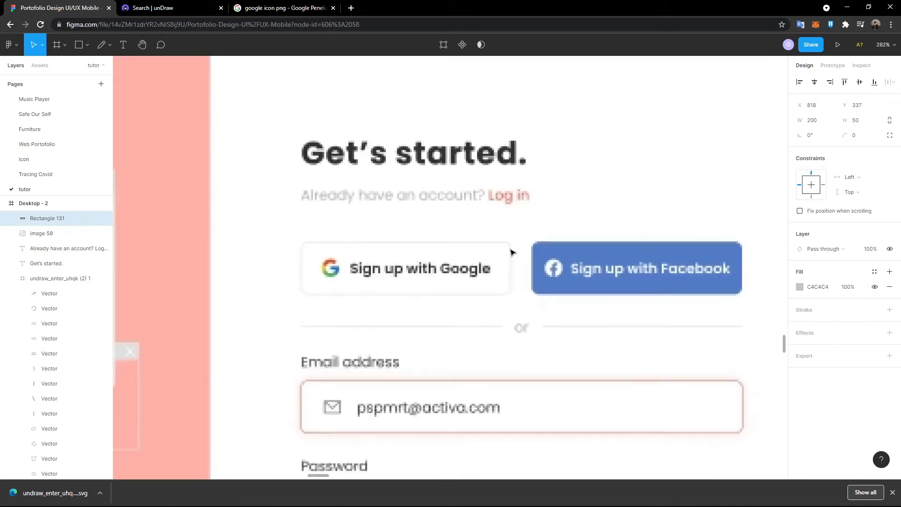
scroll(511, 254, down, 5)
scroll(497, 324, up, 4)
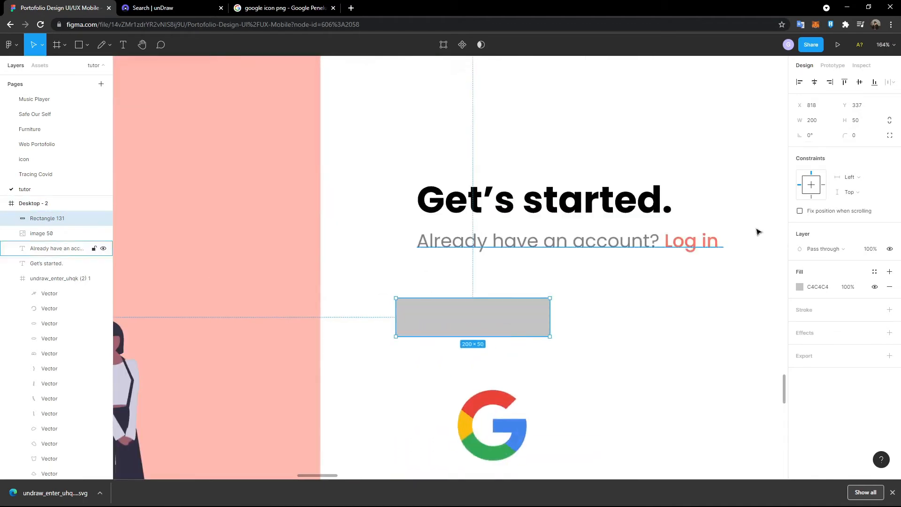
click(855, 136)
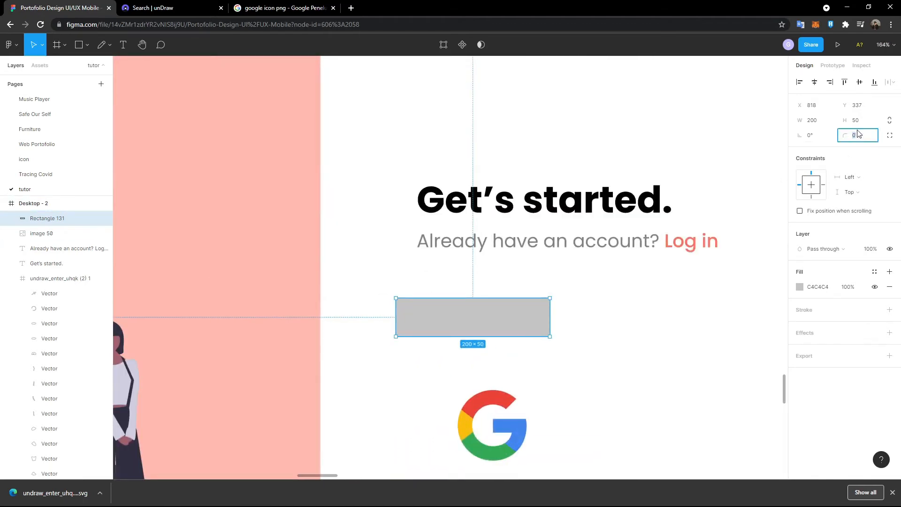
scroll(643, 263, up, 3)
scroll(624, 265, down, 3)
scroll(582, 280, up, 1)
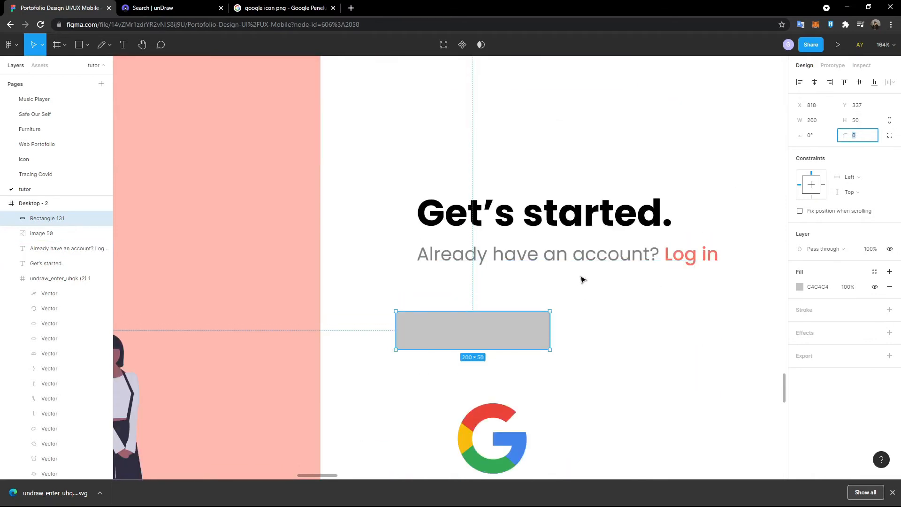
text(10)
key(Return)
- Add a black outline to the rectangle and make its fill white
click(544, 365)
click(530, 334)
scroll(480, 404, up, 2)
scroll(480, 403, up, 3)
scroll(480, 400, down, 3)
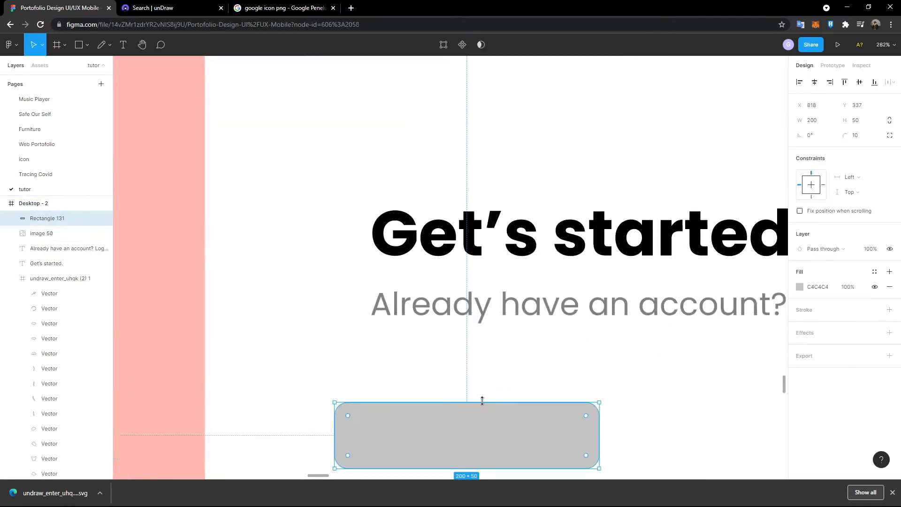
scroll(319, 331, up, 2)
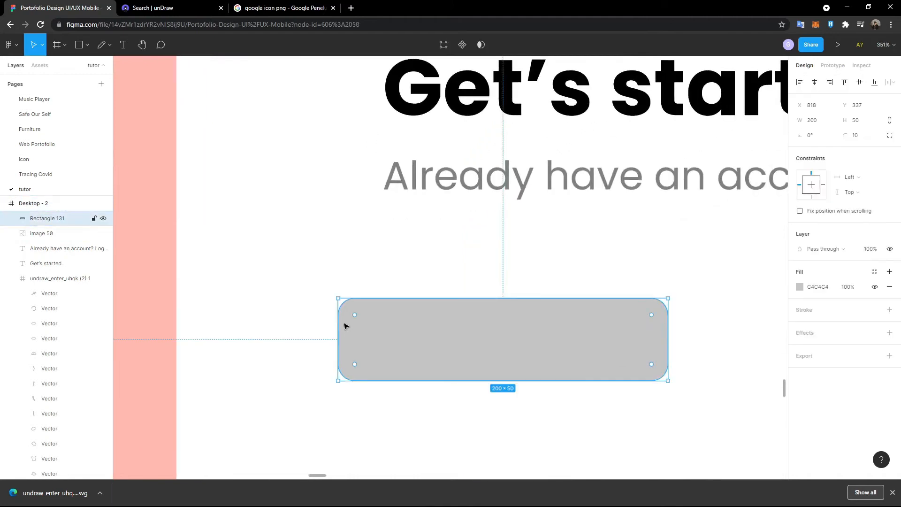
click(890, 310)
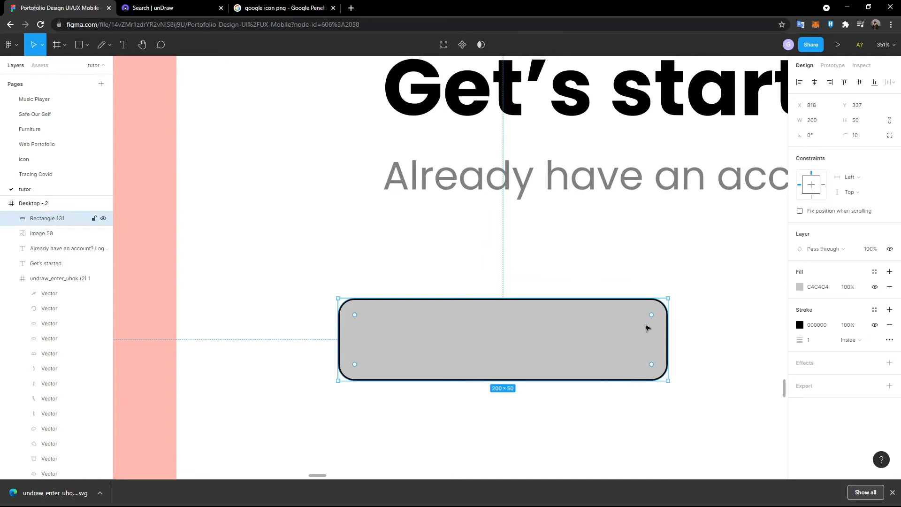
ctrl+scroll(647, 328, down, 3)
scroll(680, 284, up, 8)
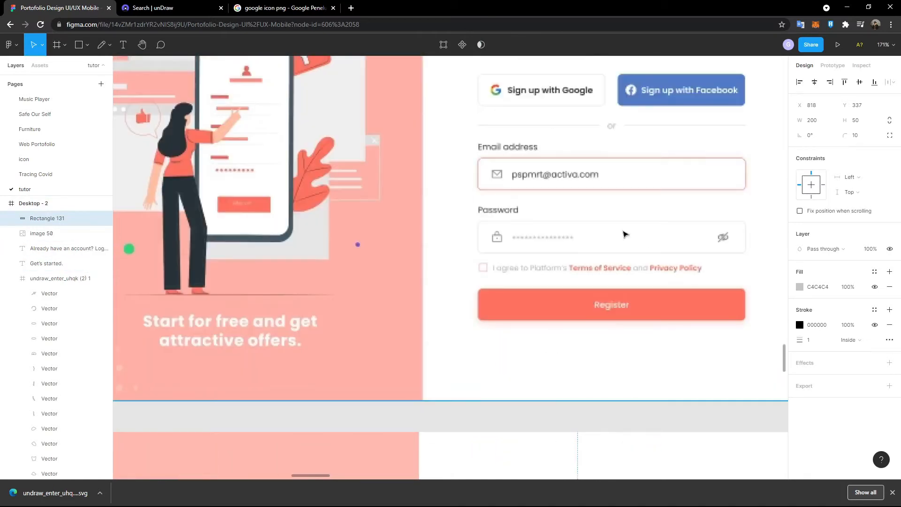
scroll(567, 117, down, 8)
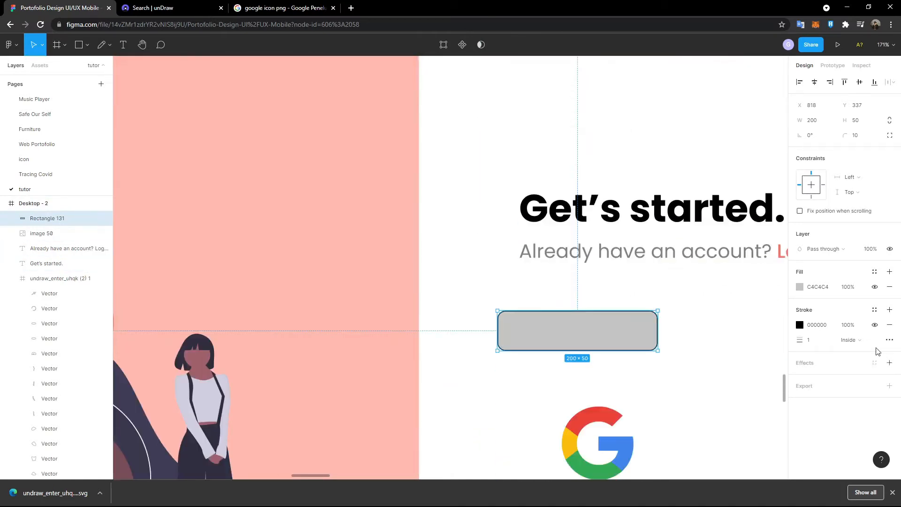
ctrl+scroll(828, 297, up, 2)
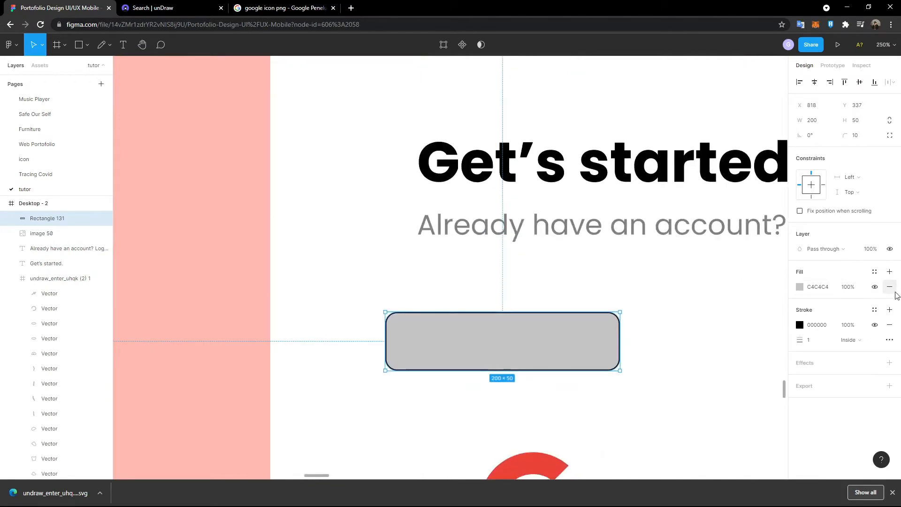
click(890, 286)
click(889, 271)
click(800, 287)
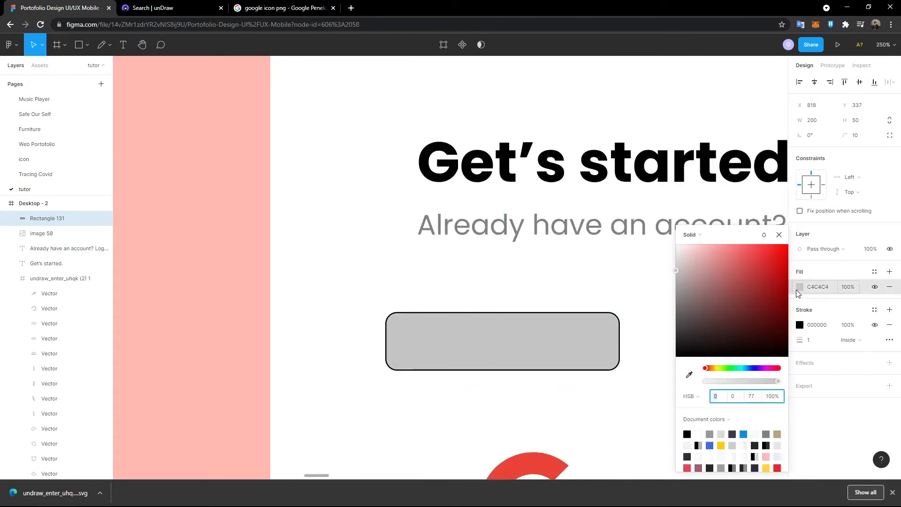
drag(725, 279, 622, 213)
click(610, 284)
scroll(451, 261, down, 1)
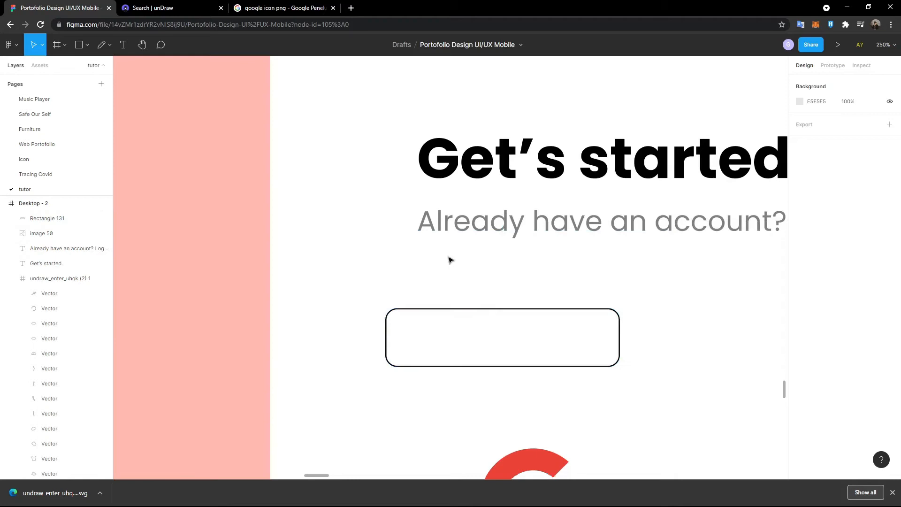
- Set the button rectangle's outline opacity to 50%
ctrl+scroll(451, 260, down, 5)
click(450, 260)
scroll(751, 352, up, 4)
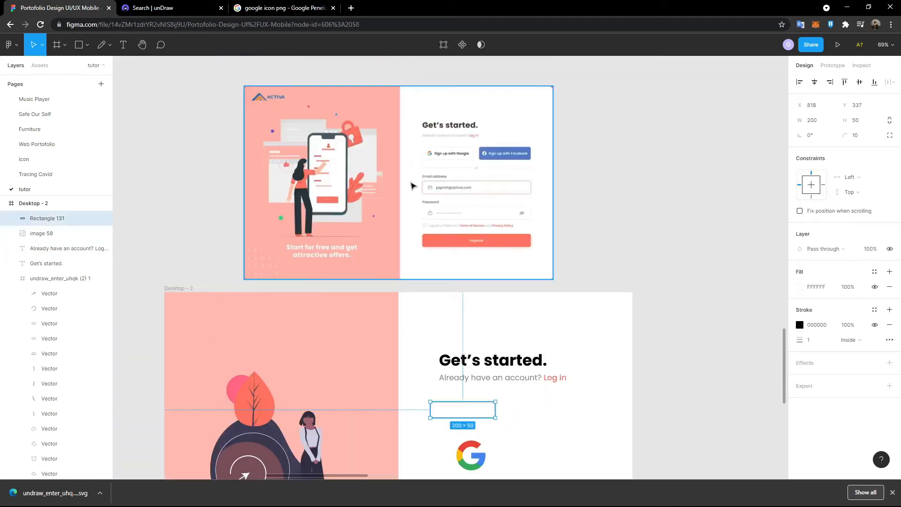
click(850, 325)
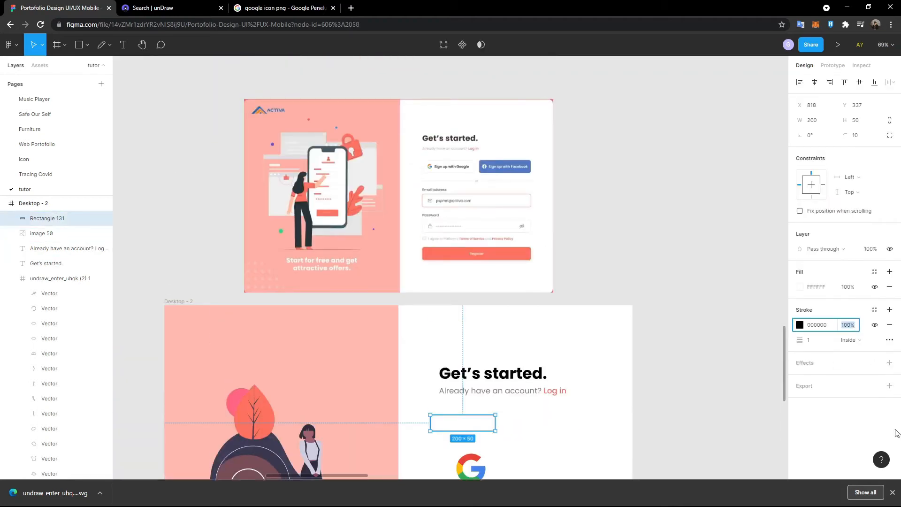
text(50)
key(Return)
scroll(469, 399, down, 5)
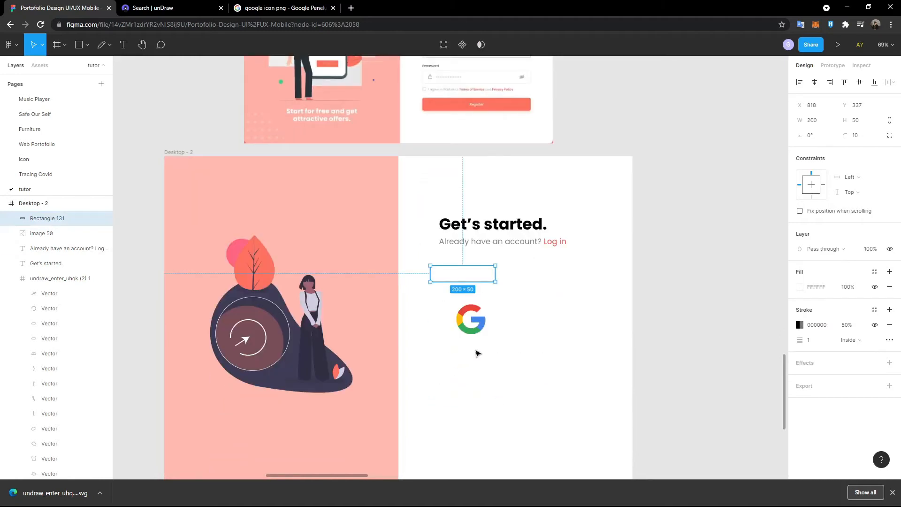
- Resize the Google logo to 40 × 40
click(479, 328)
drag(489, 336, 470, 317)
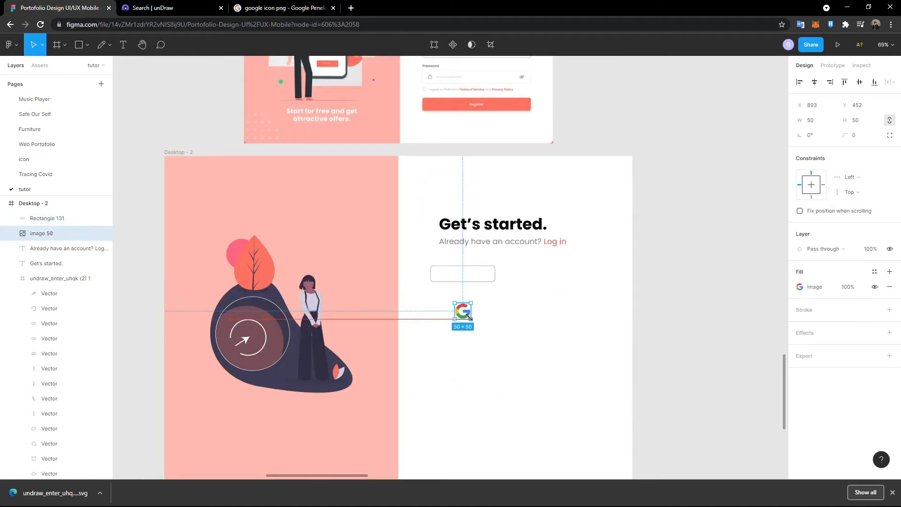
click(857, 121)
text(40)
key(Return)
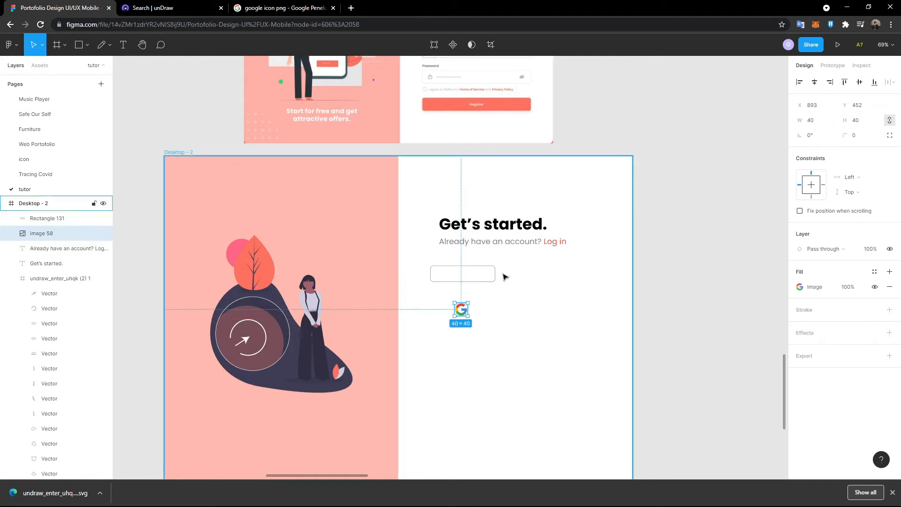
scroll(502, 287, up, 5)
- Move the logo beside the button box and change its layer order
drag(440, 330, 393, 313)
right_click(399, 292)
click(400, 292)
right_click(392, 313)
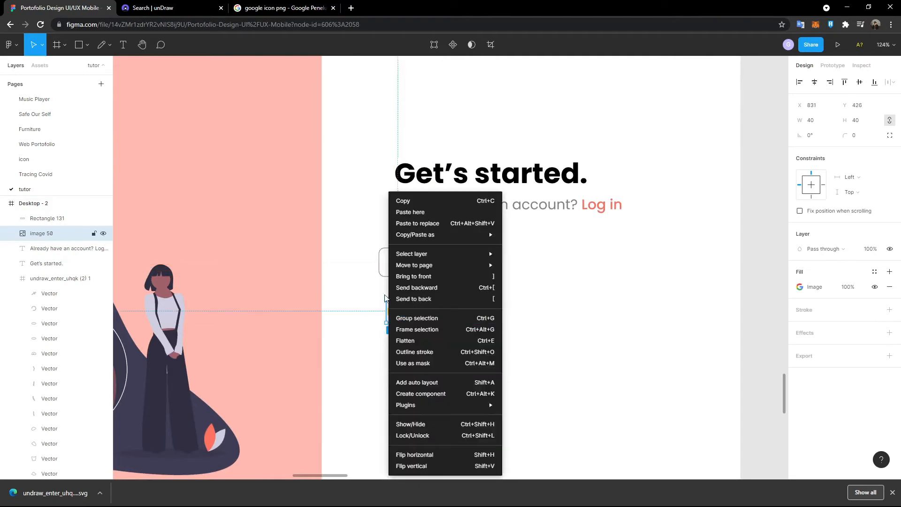
click(367, 312)
right_click(402, 313)
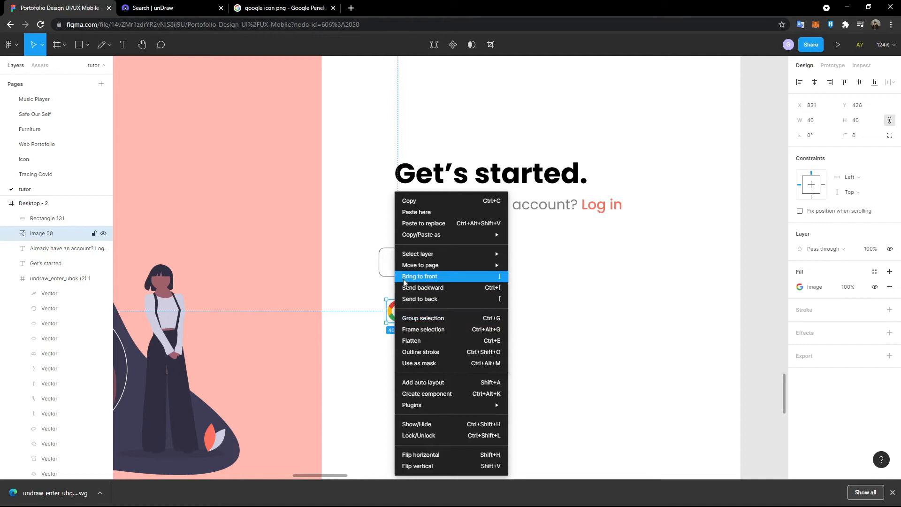
- Bring the Google icon to the front and move it into the button box's left end
click(449, 278)
drag(393, 311, 395, 262)
scroll(417, 278, up, 5)
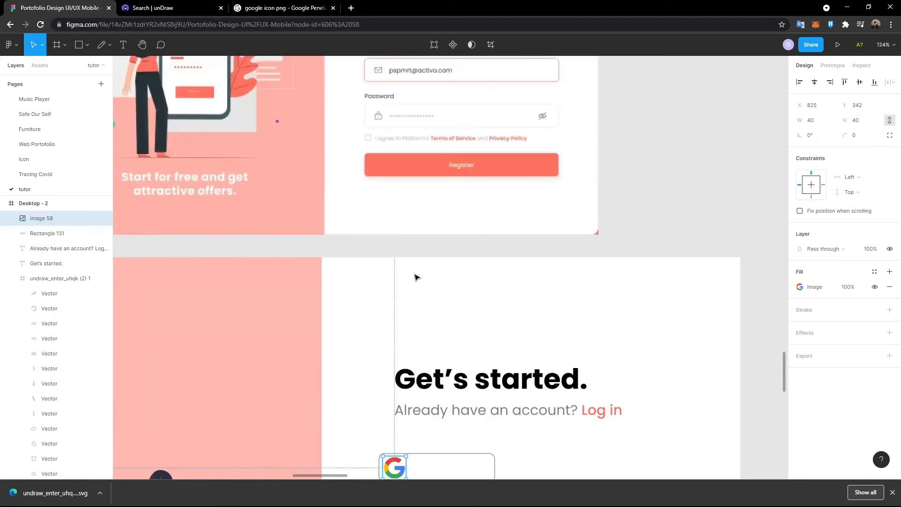
scroll(416, 280, down, 4)
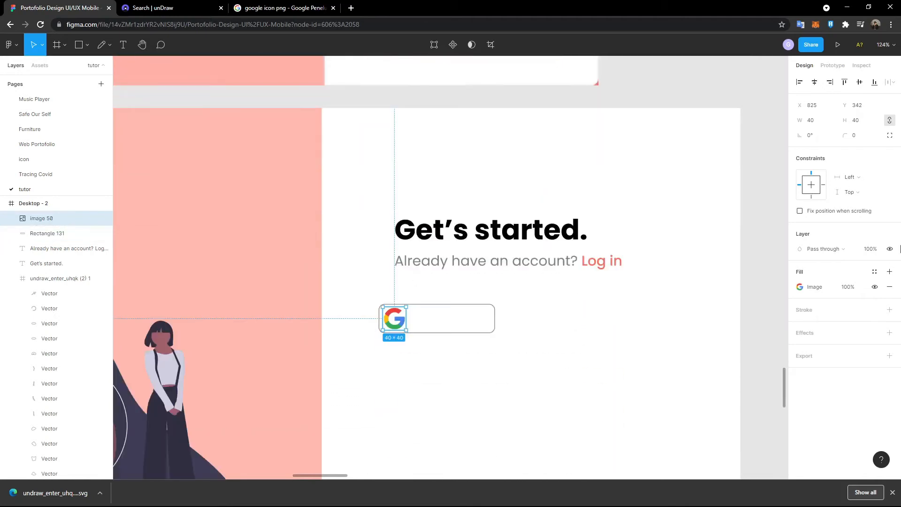
- Set the Google icon's height to 32 and centre it vertically in the button box
click(867, 126)
text(32)
key(Return)
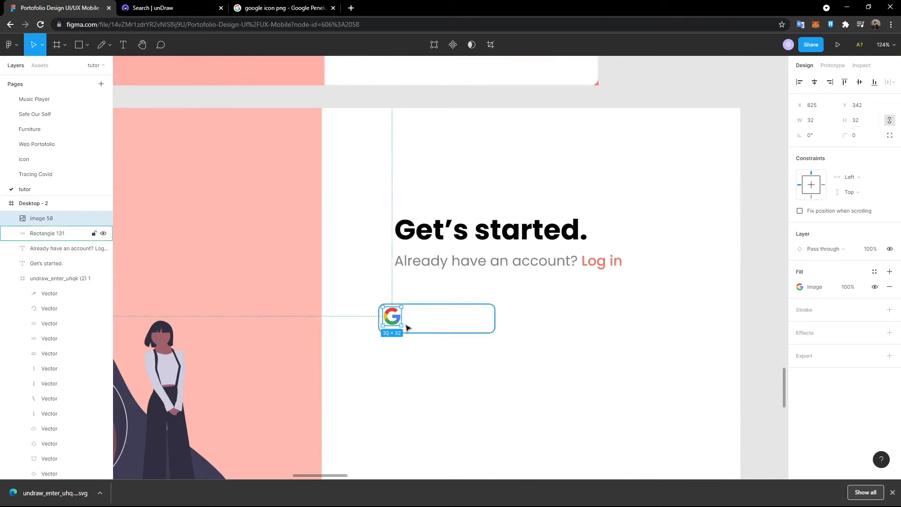
drag(396, 320, 398, 322)
click(489, 373)
scroll(491, 371, down, 4)
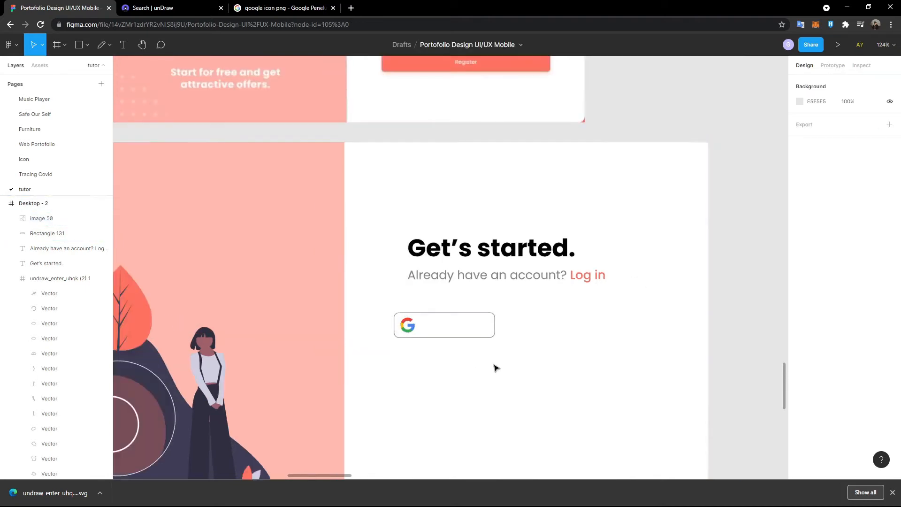
scroll(492, 366, up, 8)
- Shrink the Google icon to 28 × 28 and nudge it slightly down in the box
click(282, 285)
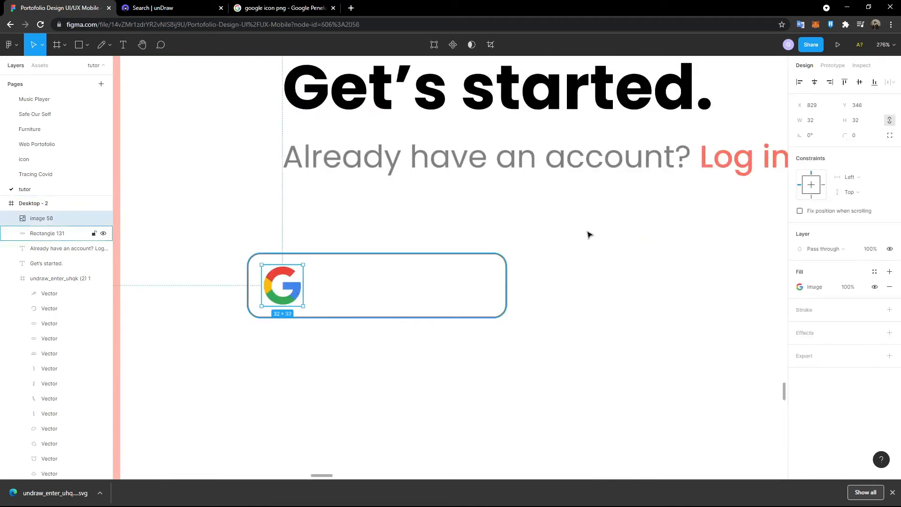
click(869, 123)
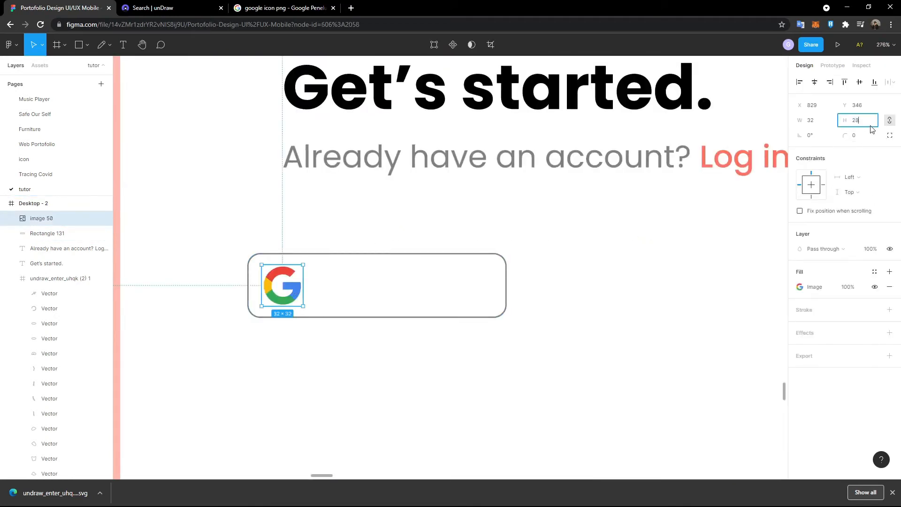
key(Return)
drag(280, 284, 282, 287)
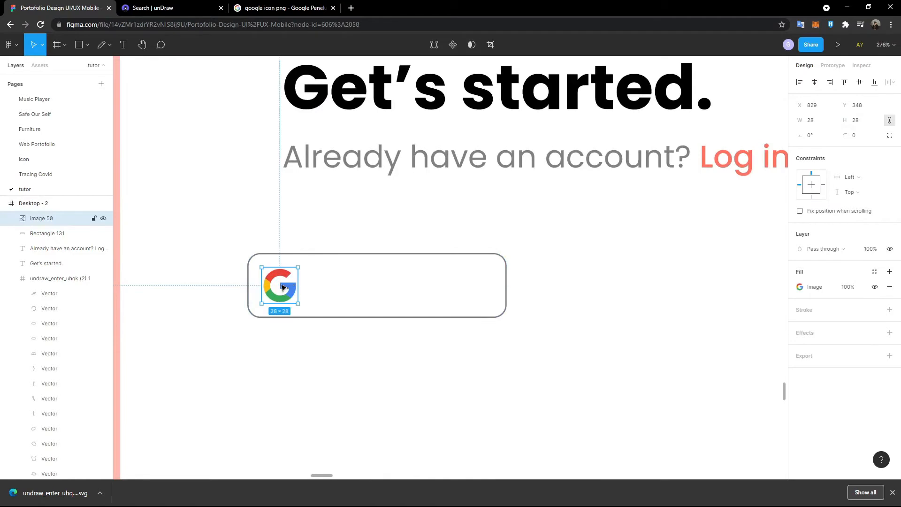
scroll(192, 178, down, 7)
scroll(190, 195, up, 2)
scroll(182, 210, left, 3)
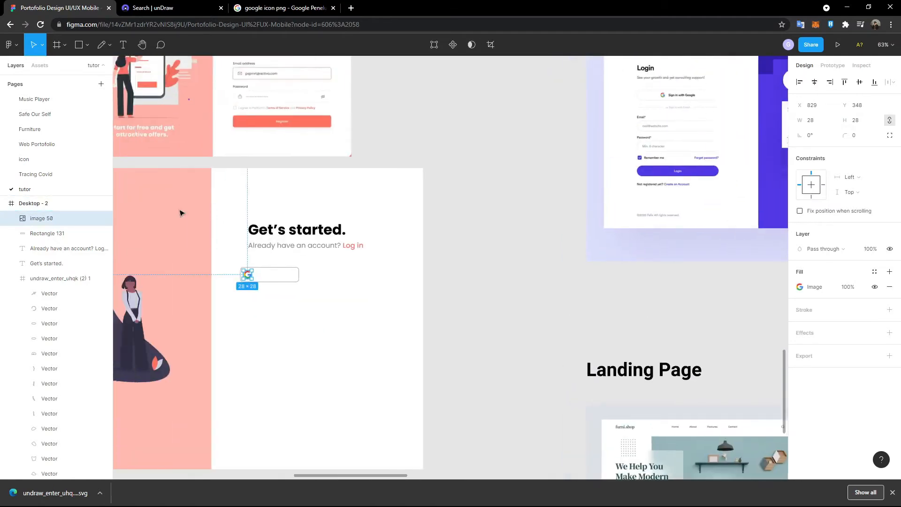
scroll(190, 214, up, 4)
scroll(208, 236, down, 3)
scroll(207, 236, up, 1)
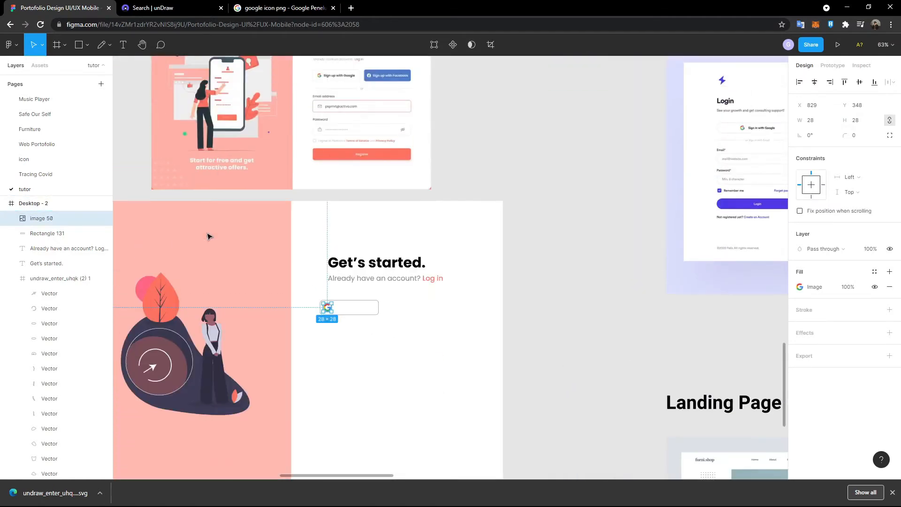
scroll(207, 235, up, 4)
click(125, 53)
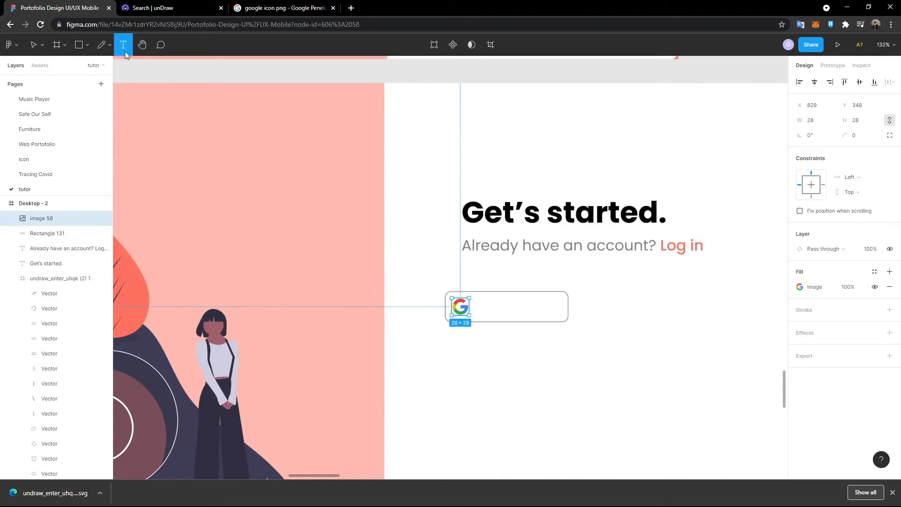
- Add the label 'Sign Up With Google' inside the button in Bold, size 14, as a fixed-size text box
click(494, 313)
text(S)
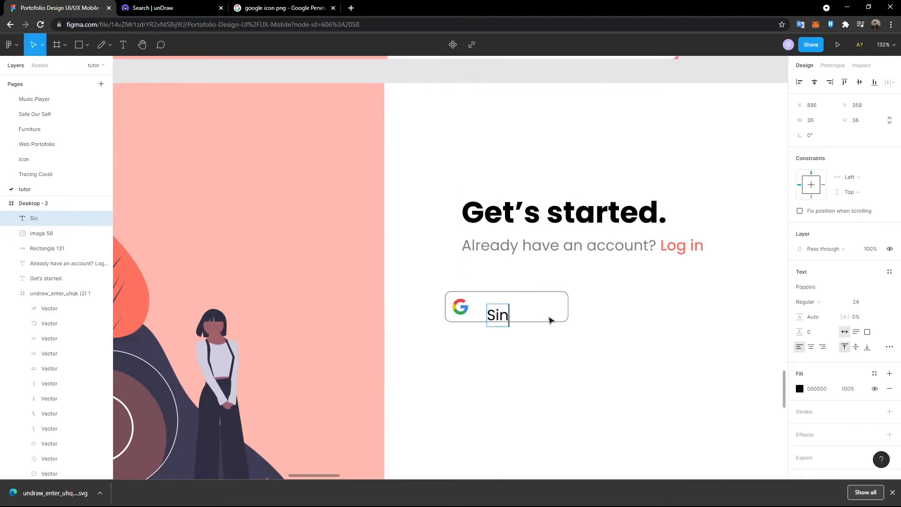
text(ign Up With Google)
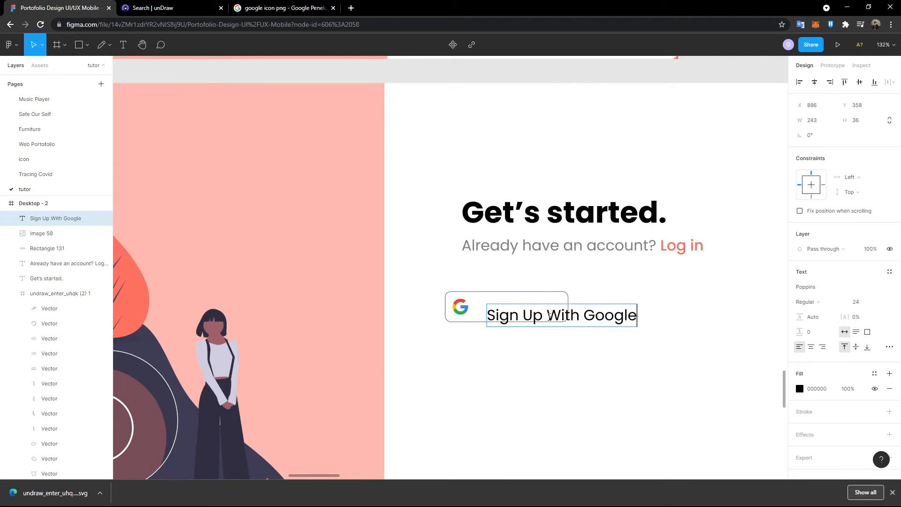
key(ctrl+a)
click(838, 303)
click(845, 334)
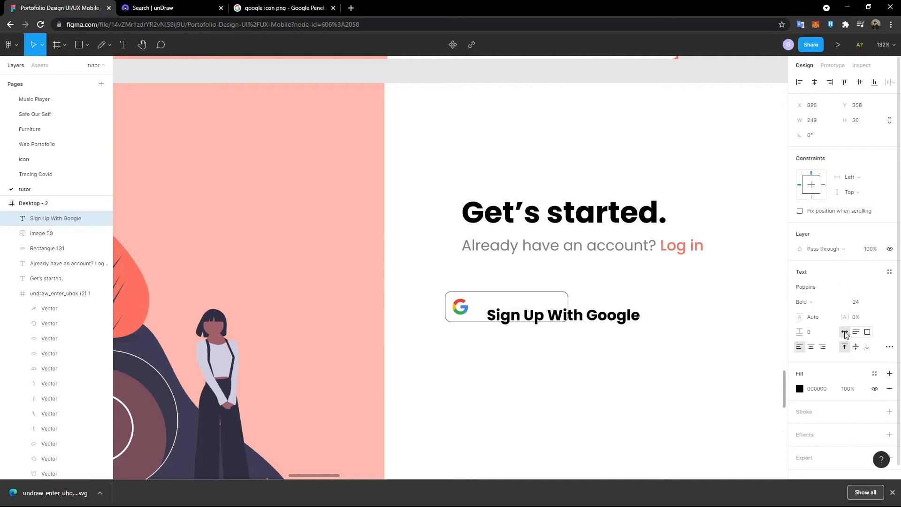
click(875, 303)
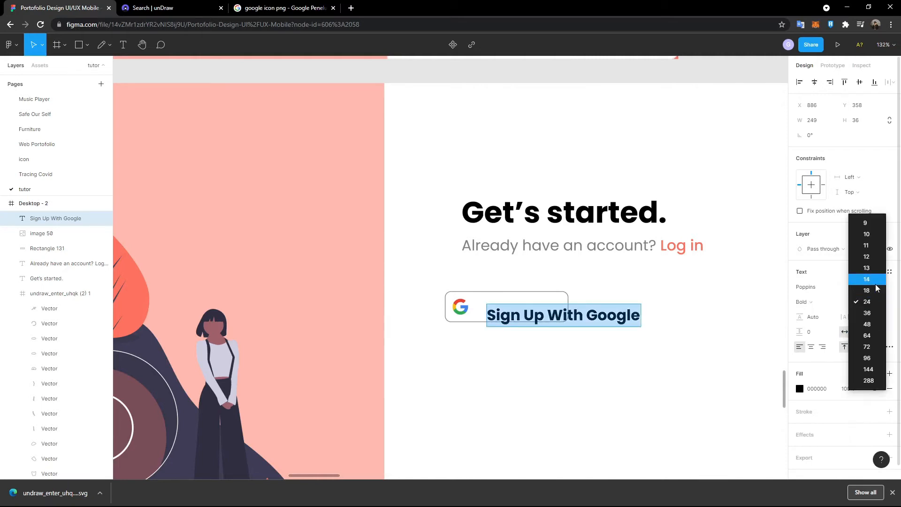
click(876, 284)
drag(551, 304, 552, 312)
click(596, 312)
scroll(578, 306, down, 5)
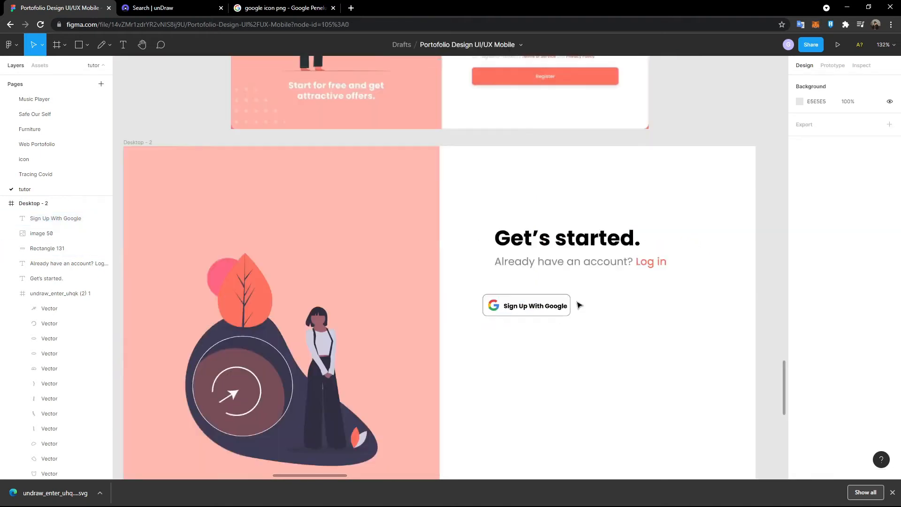
- Widen the button box to 250 and move the label rightwards inside it
scroll(599, 312, up, 8)
click(469, 264)
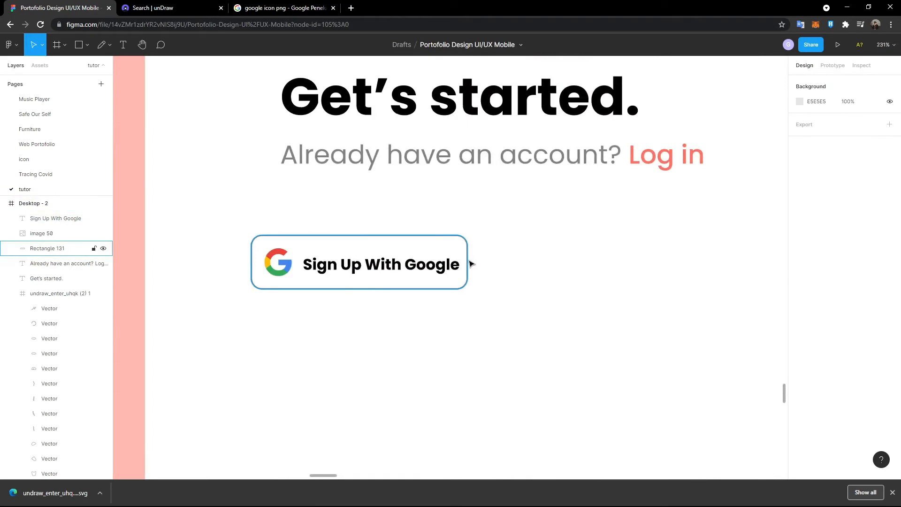
click(828, 126)
text(250)
key(Return)
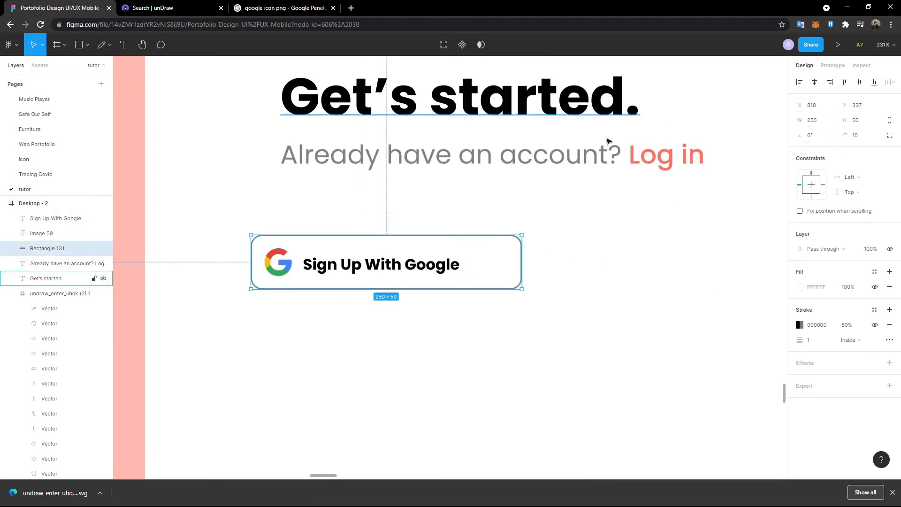
click(396, 271)
drag(396, 271, 414, 268)
scroll(319, 263, down, 10)
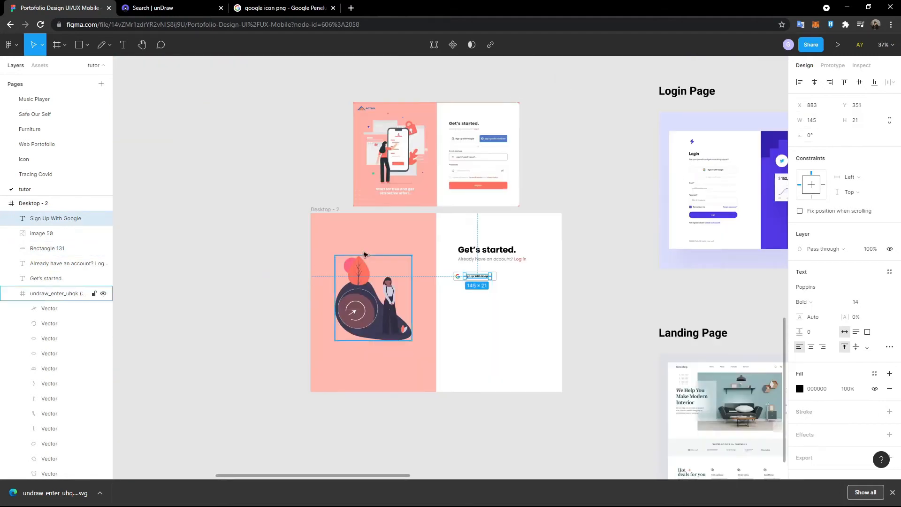
scroll(398, 245, up, 4)
click(693, 214)
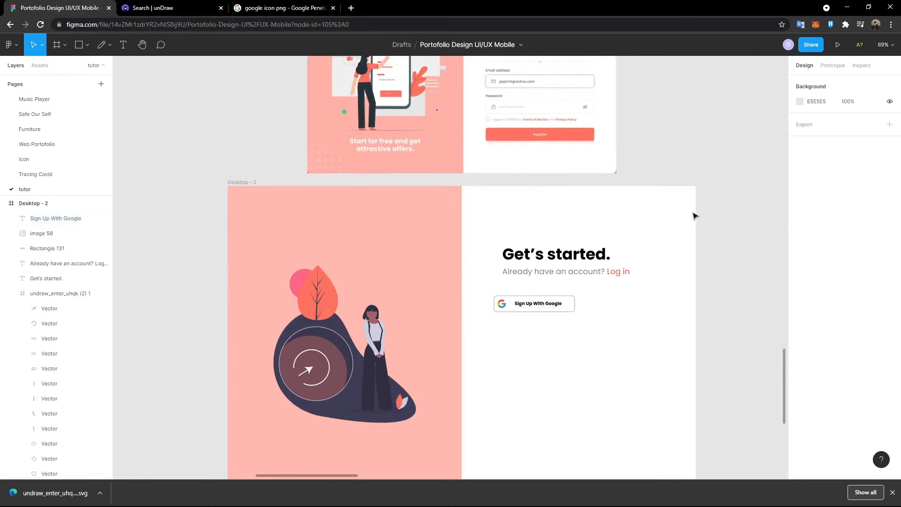
scroll(748, 232, up, 2)
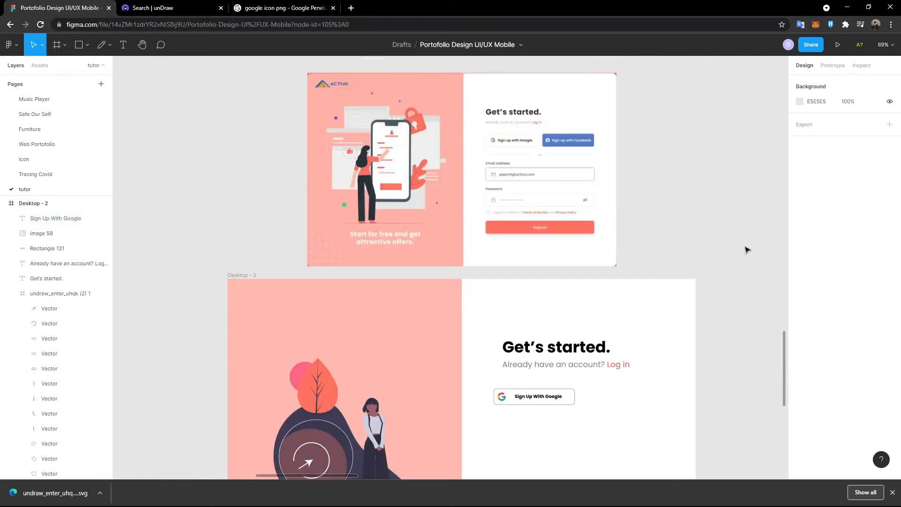
- Change the 'Sign Up With Google' label weight to SemiBold
click(530, 397)
click(815, 303)
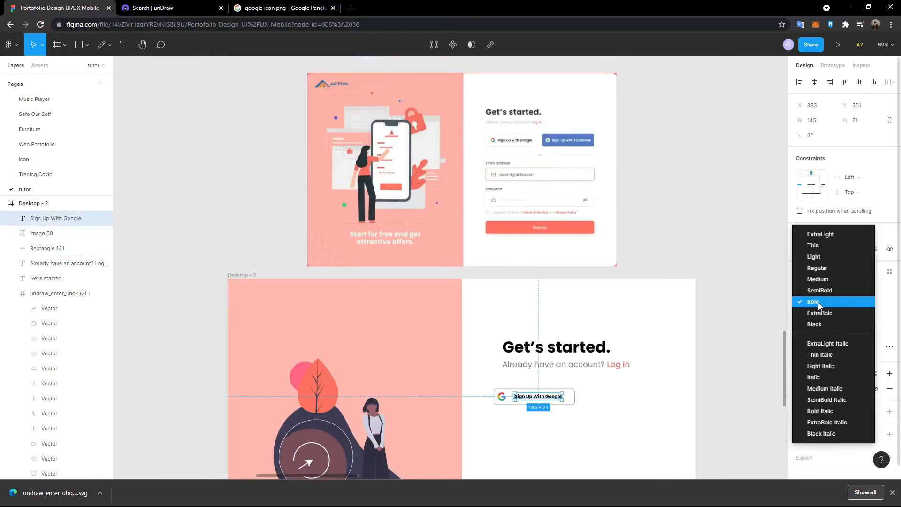
click(829, 292)
click(651, 409)
scroll(679, 411, up, 1)
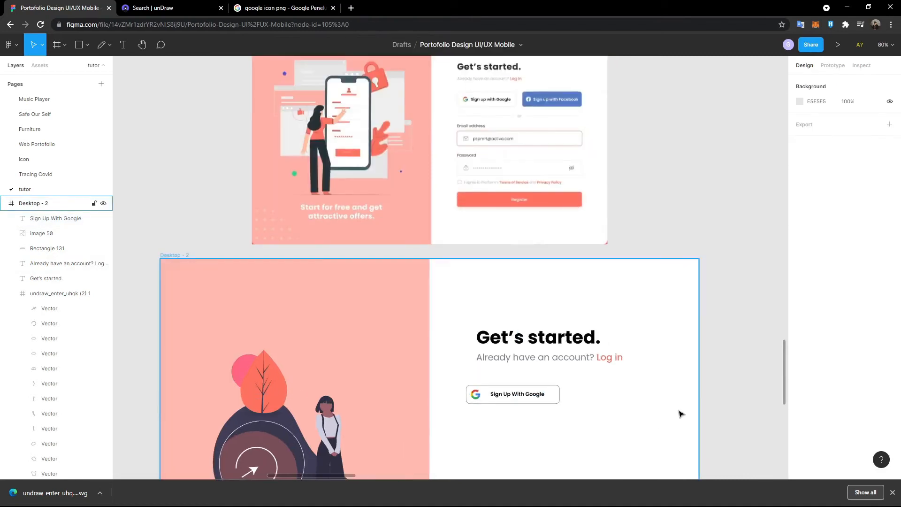
scroll(416, 413, down, 3)
scroll(394, 413, up, 5)
- Move the label left, closer to the Google icon
click(392, 331)
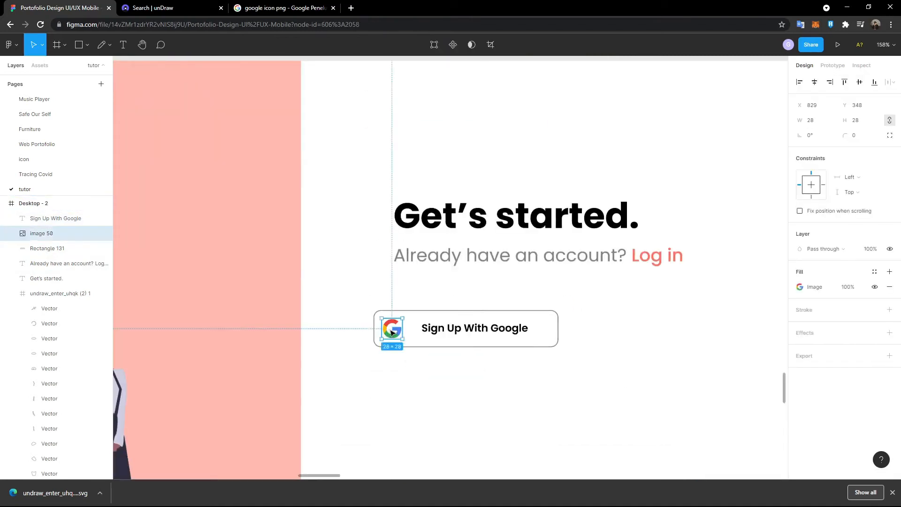
click(462, 333)
drag(462, 333, 454, 334)
click(582, 344)
scroll(582, 344, down, 5)
scroll(584, 346, up, 1)
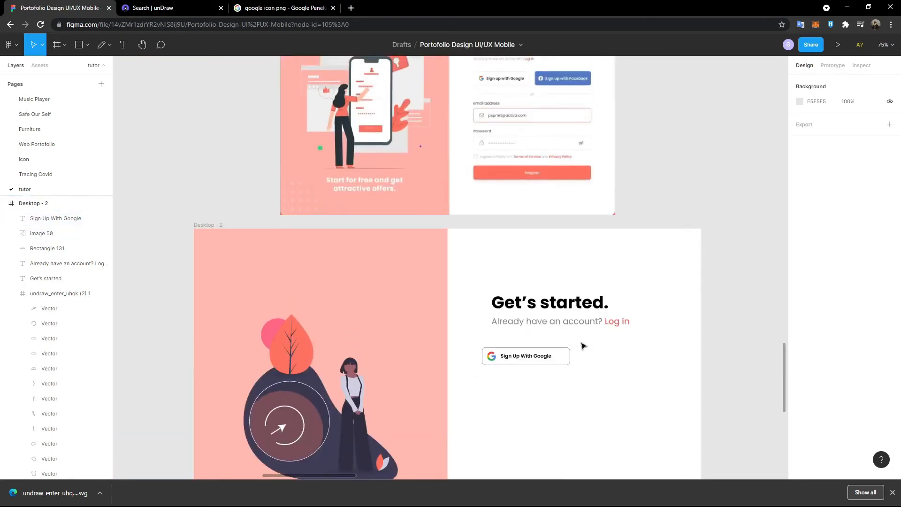
scroll(582, 357, up, 1)
scroll(579, 369, up, 5)
- Narrow the button box to a width of 220
click(566, 359)
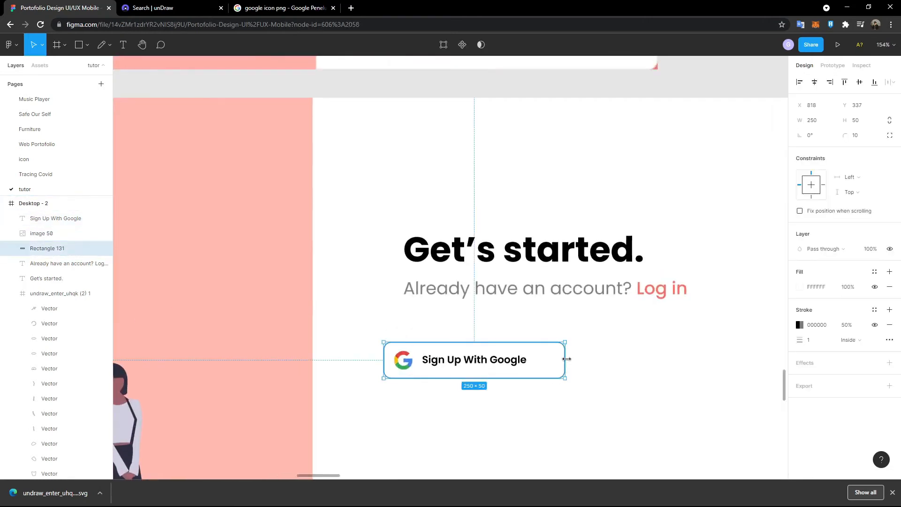
click(826, 121)
text(2)
click(822, 126)
text(22)
key(Return)
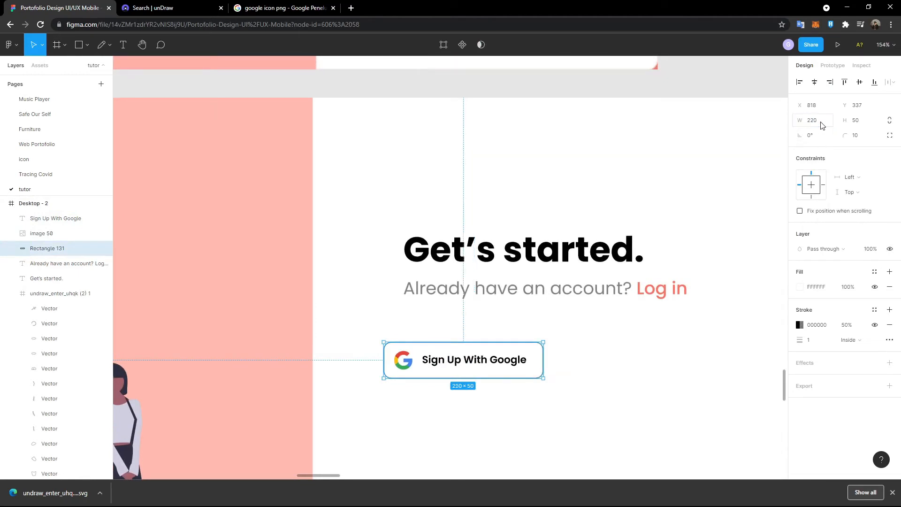
key(Escape)
- Group the Google icon with its label and centre the group in the button
shift+click(404, 364)
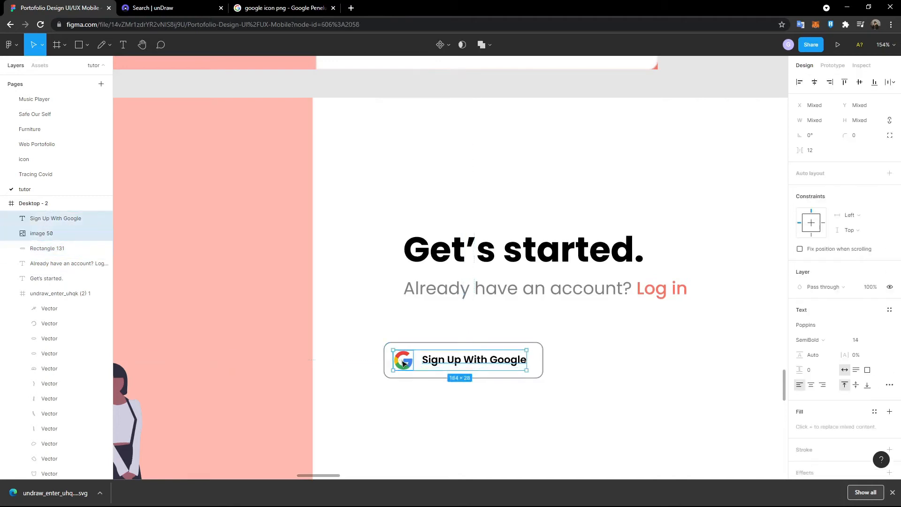
key(ctrl+g)
drag(444, 361, 449, 363)
click(619, 358)
scroll(617, 362, down, 5)
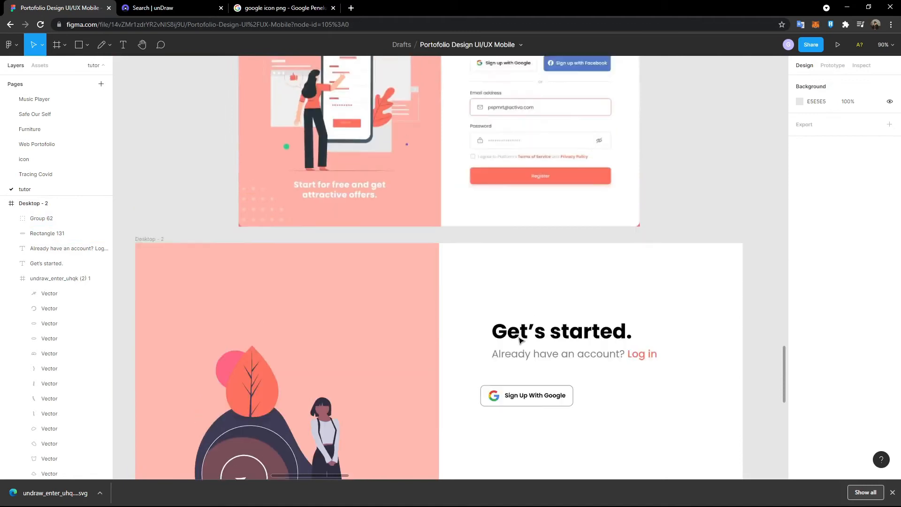
- Duplicate the Google sign-up button and place the copy to the right of the original
drag(472, 333, 611, 390)
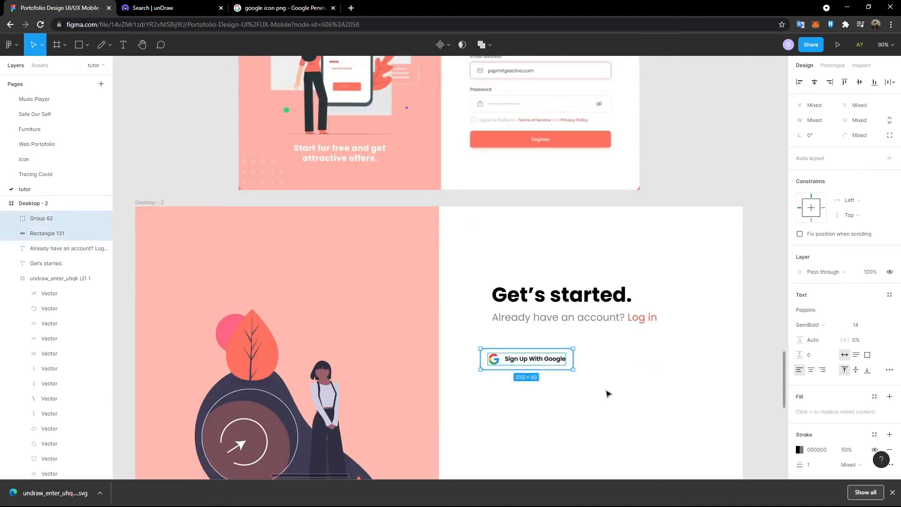
key(ctrl+c)
key(ctrl+v)
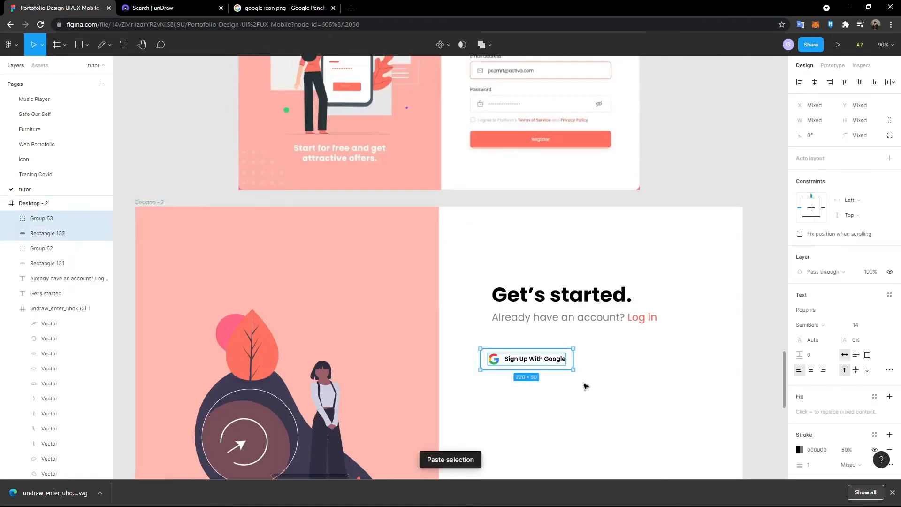
key(shift+Right)
key(shift+Right)
key(shift+Right)
key(shift+Right)
key(shift+Right)
key(shift+Right)
key(shift+Right)
key(shift+Right)
key(shift+Right)
key(shift+Right)
key(shift+Right)
key(shift+Right)
key(shift+Right)
key(shift+Right)
key(shift+Right)
key(shift+Right)
key(shift+Right)
key(shift+Right)
key(shift+Right)
key(shift+Right)
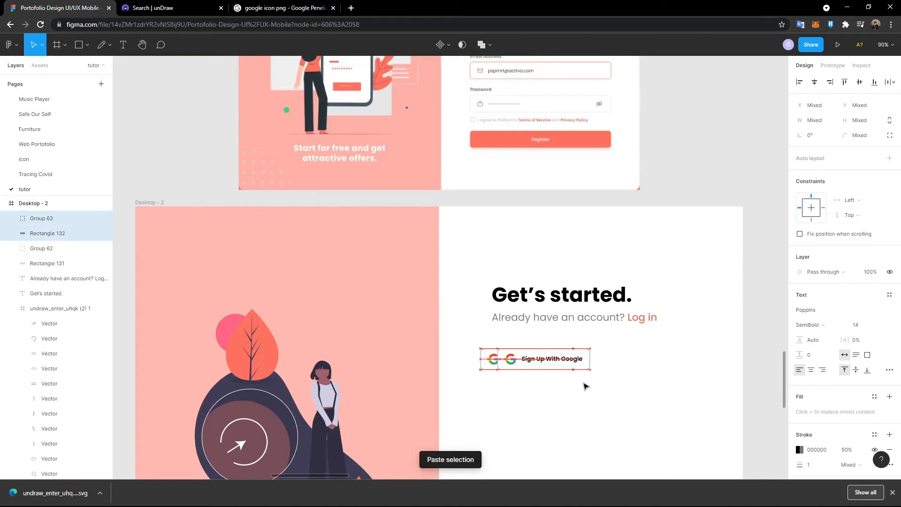
key(shift+Right)
key(shift+Right)
key(shift+Right)
key(shift+Right)
key(shift+Right)
key(shift+Left)
key(shift+Left)
key(shift+Left)
key(shift+Left)
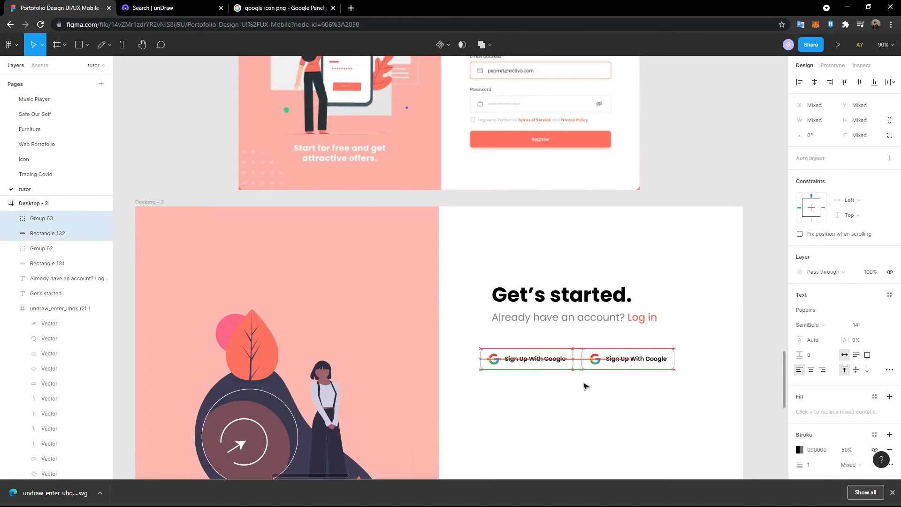
- Group the layers of the copied button and of the original button separately
click(588, 388)
drag(589, 388, 610, 365)
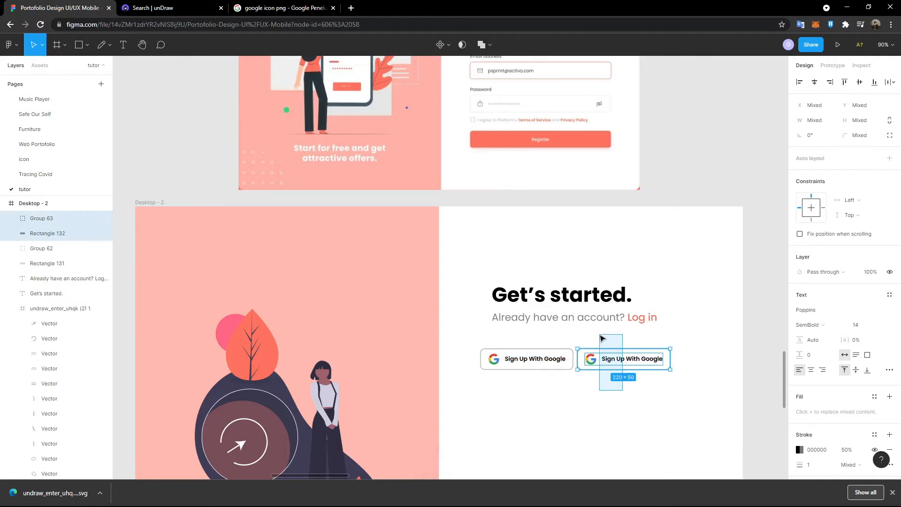
key(ctrl+g)
click(579, 403)
drag(560, 404, 538, 340)
key(ctrl+g)
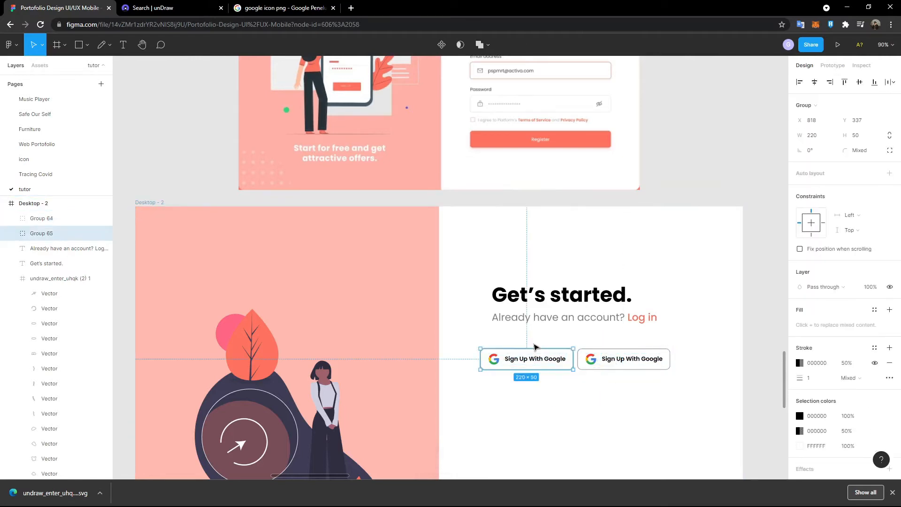
- Set the horizontal spacing between the two button groups to 20
click(624, 368)
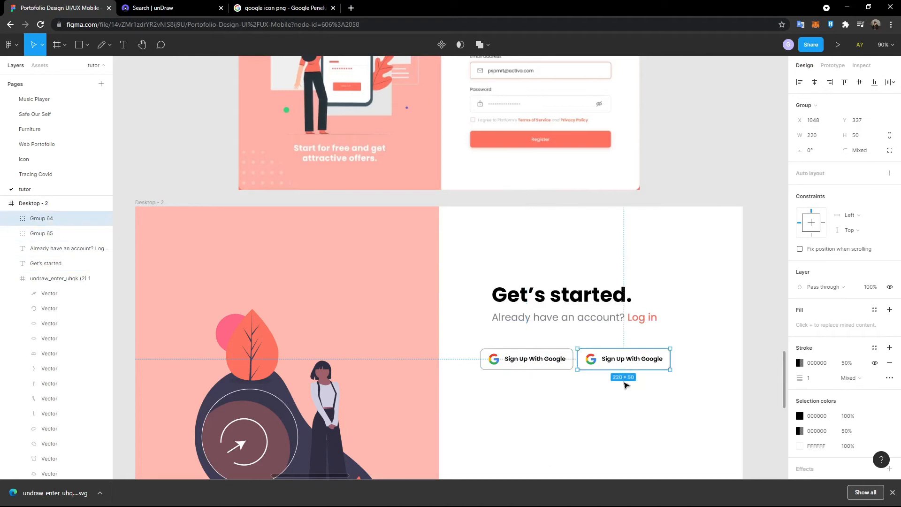
shift+click(554, 362)
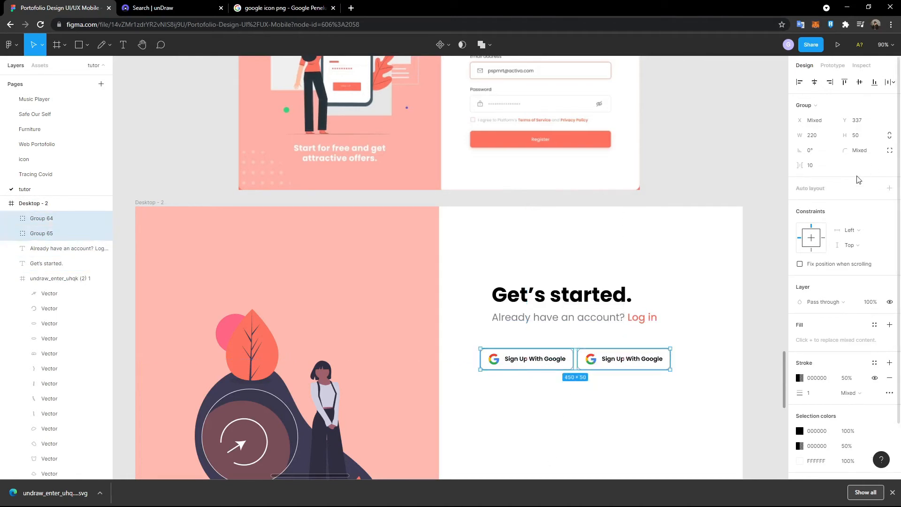
scroll(629, 210, up, 3)
scroll(615, 216, down, 3)
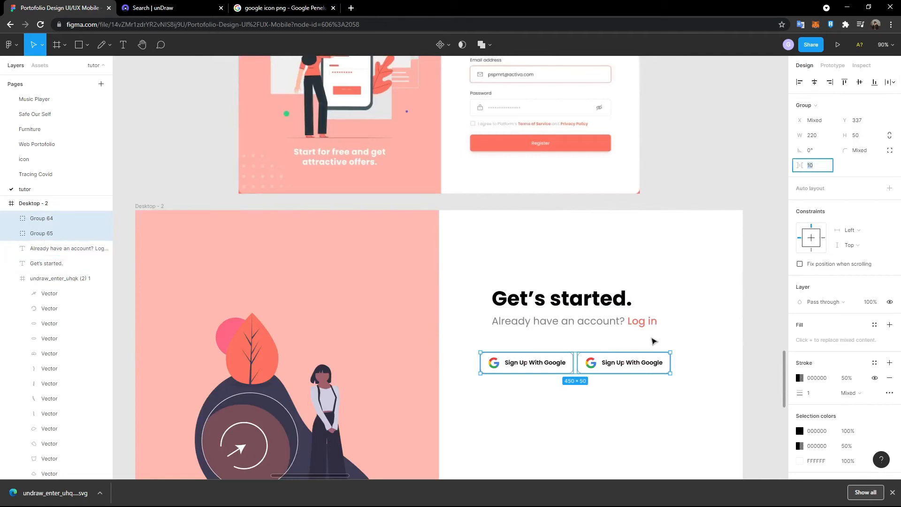
ctrl+scroll(617, 353, up, 2)
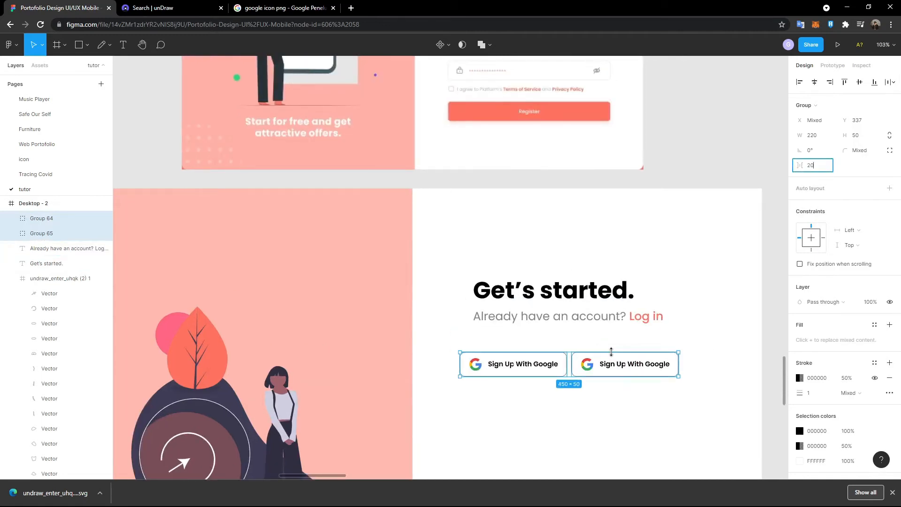
key(Return)
scroll(651, 320, up, 2)
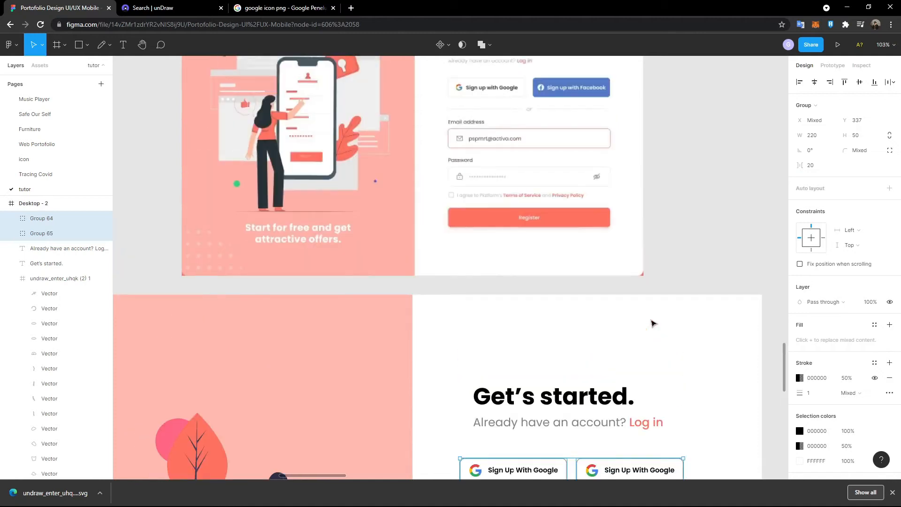
scroll(652, 321, down, 4)
scroll(657, 326, up, 3)
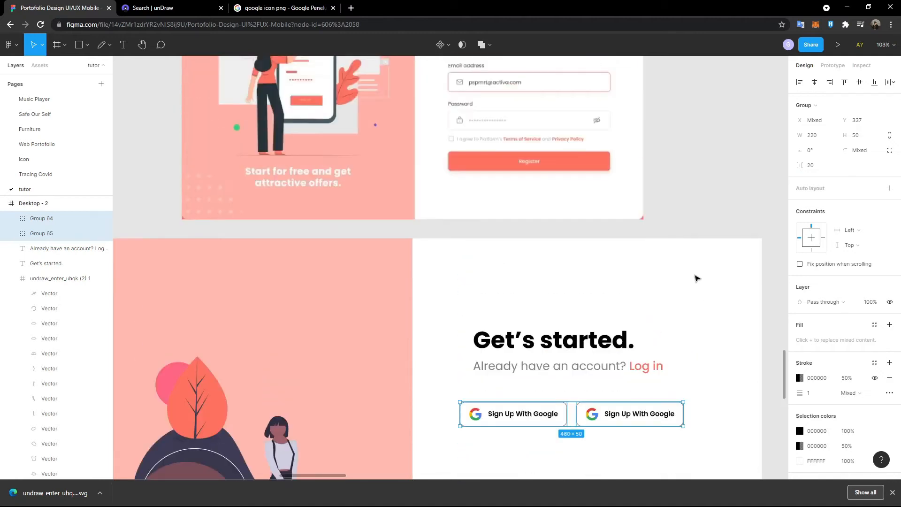
scroll(683, 254, up, 1)
scroll(669, 227, up, 1)
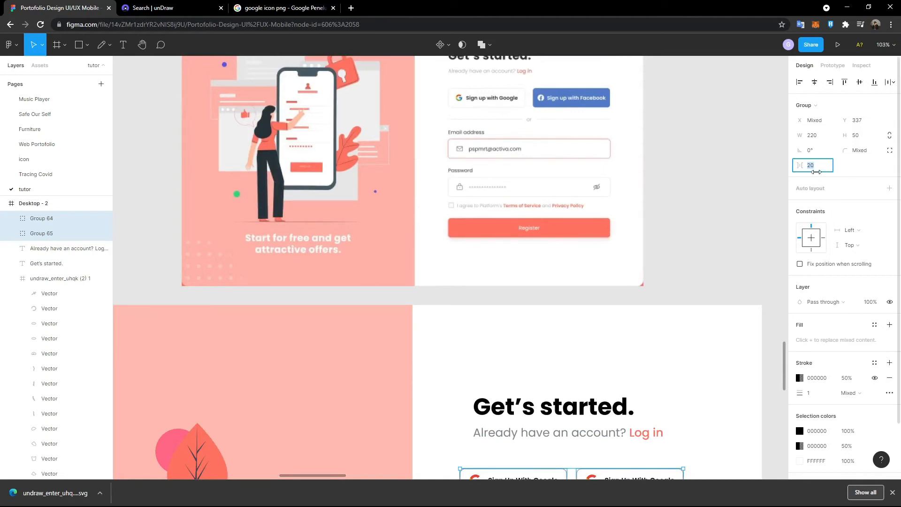
- Add a solid 000000 fill to the right button copy and activate the fill eyedropper
scroll(702, 288, down, 3)
click(702, 320)
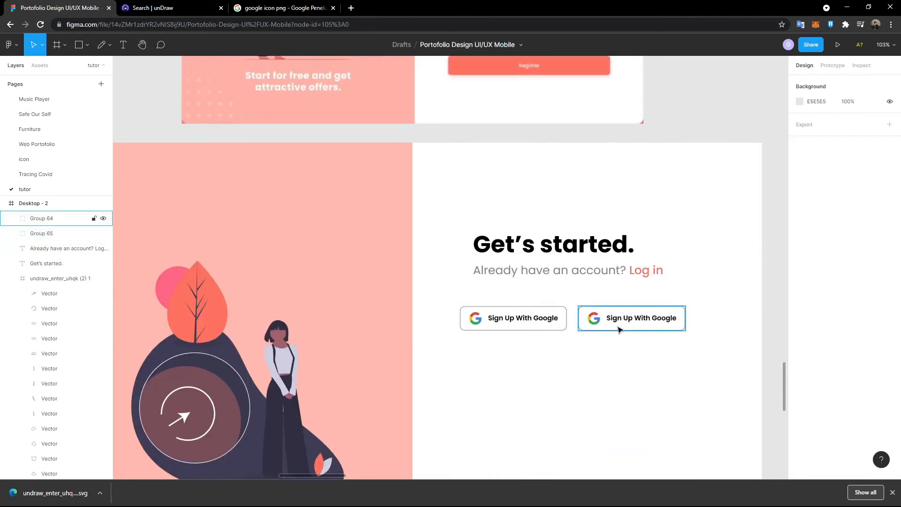
click(620, 329)
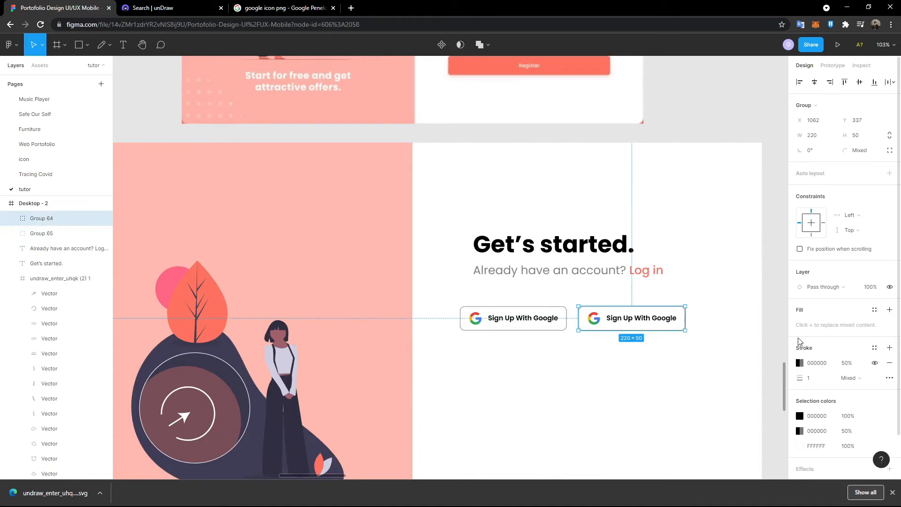
click(889, 310)
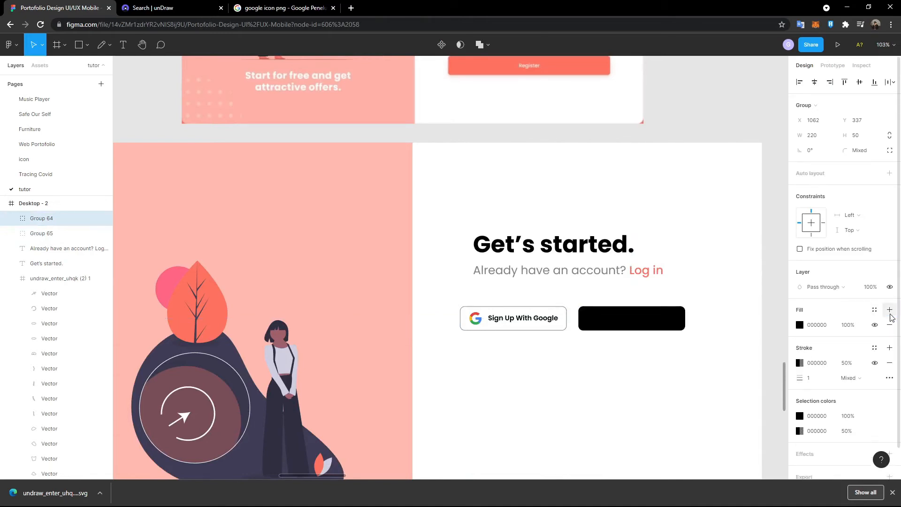
click(799, 325)
click(689, 374)
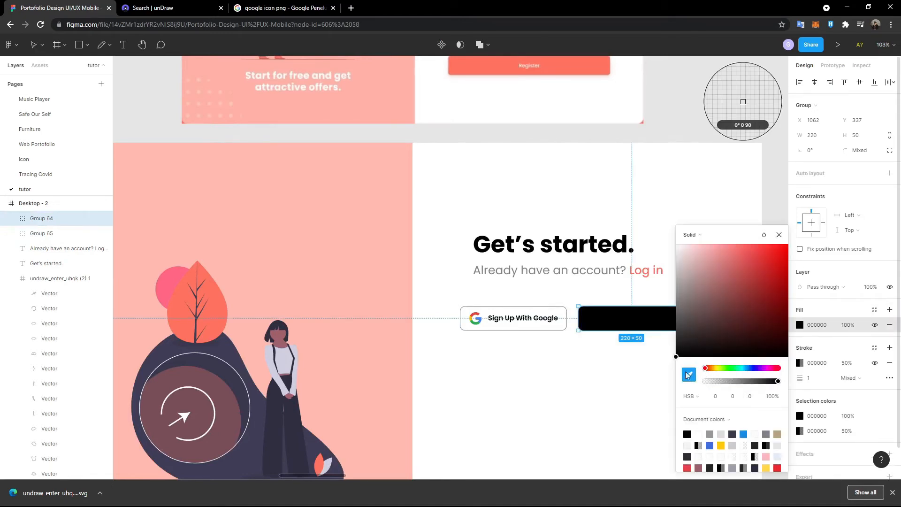
scroll(600, 342, up, 4)
scroll(600, 342, up, 2)
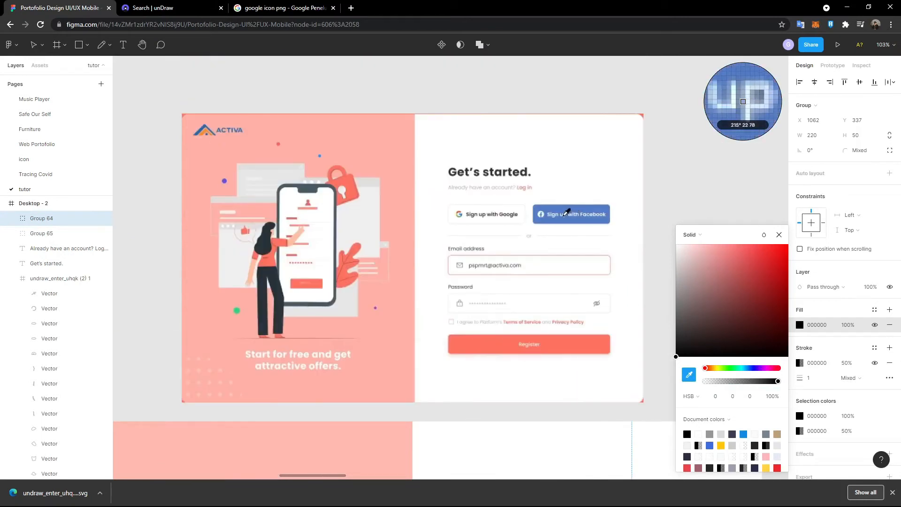
- Search Google Images for 'facebook icon png', open the first Facebook logo result, and return to Figma
click(273, 10)
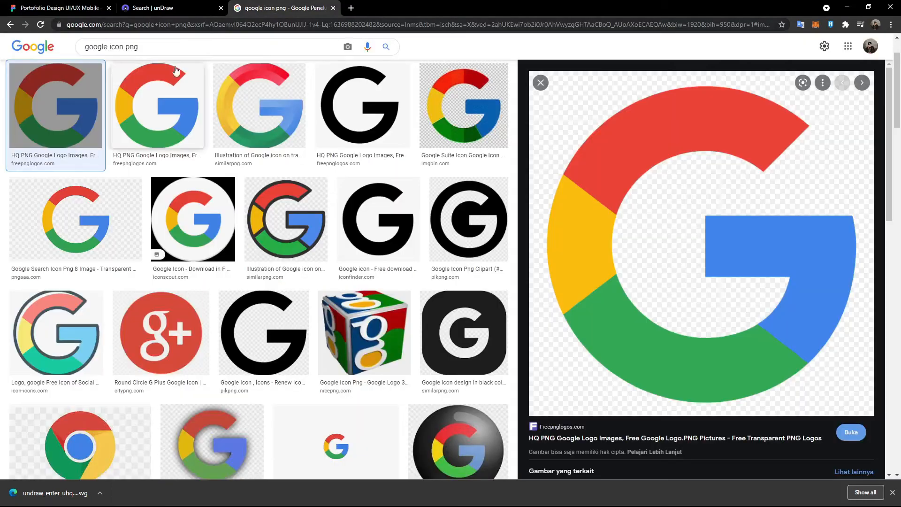
triple_click(148, 43)
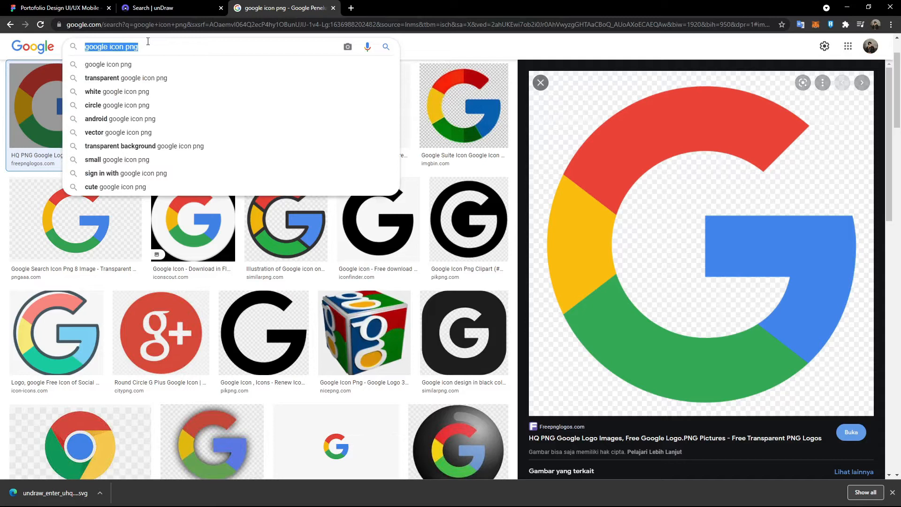
text(facebook icon png)
key(Return)
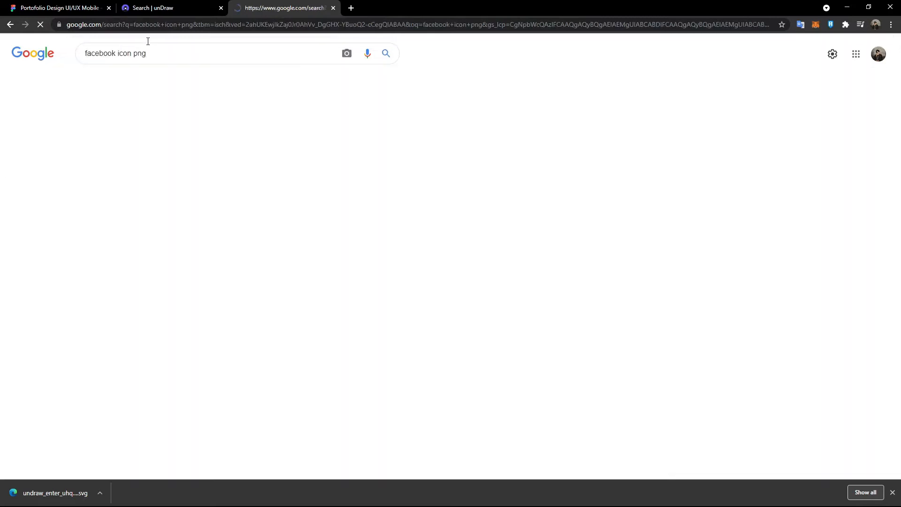
click(65, 177)
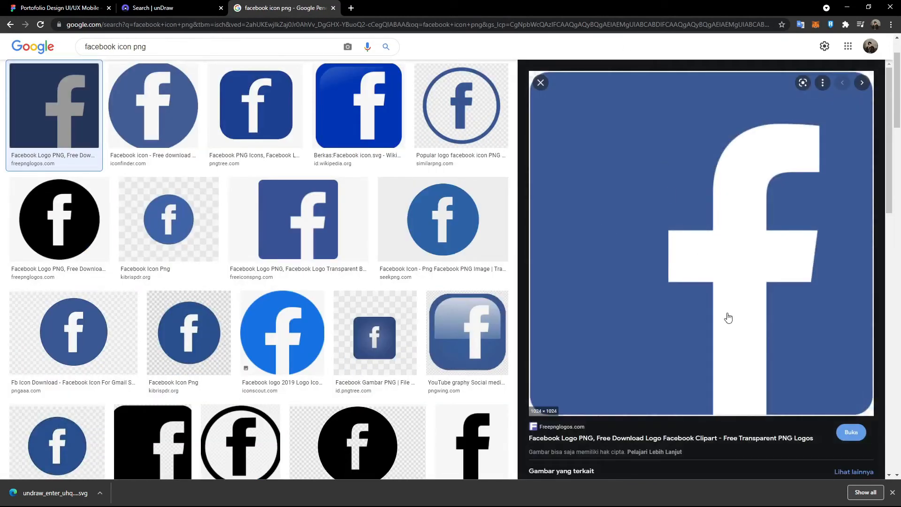
click(61, 8)
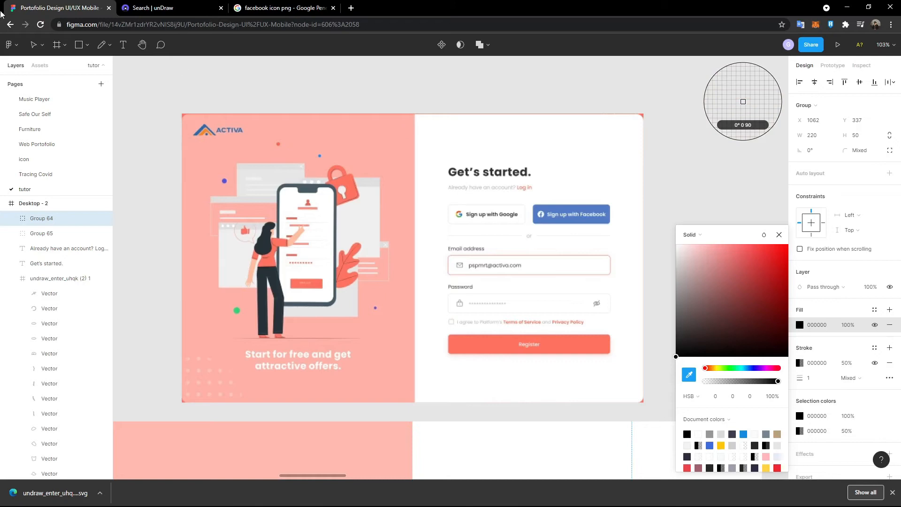
- Paste the Facebook logo into the design and scale it down to about 74 × 74
key(Escape)
key(Escape)
scroll(355, 236, down, 5)
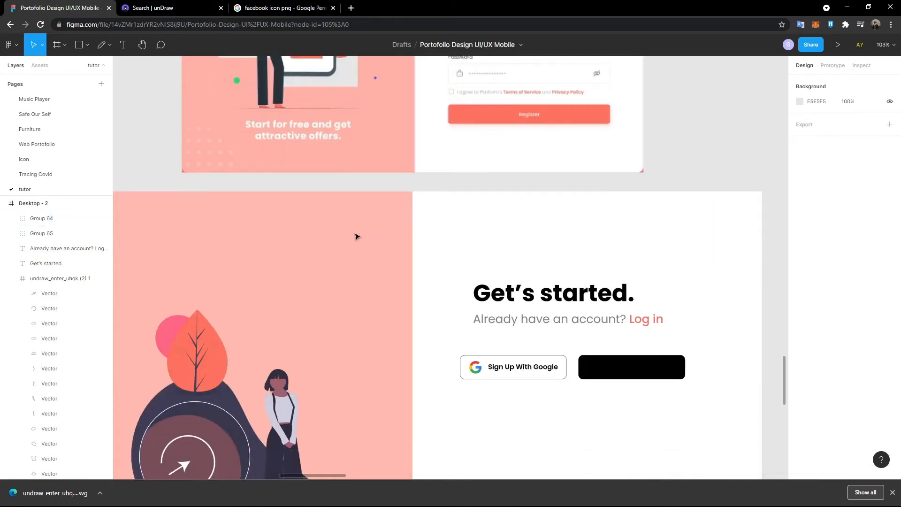
key(ctrl+v)
scroll(566, 283, down, 3)
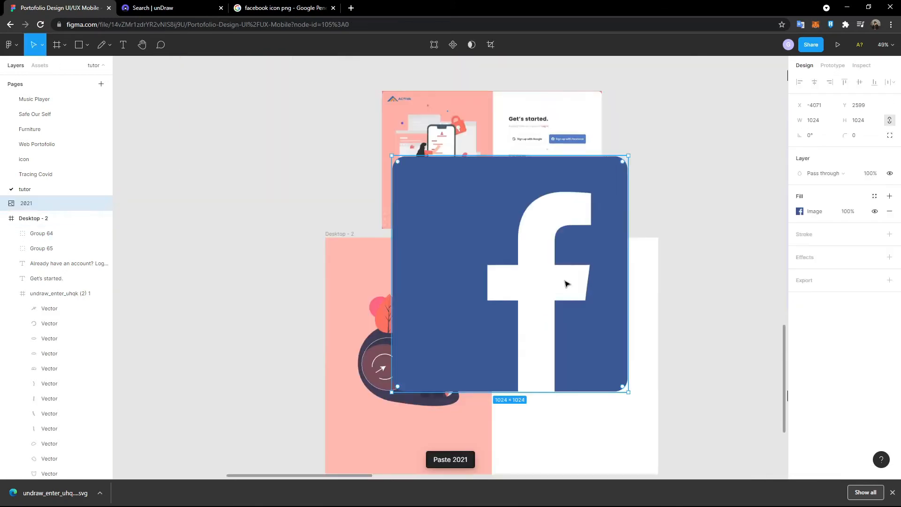
drag(628, 390, 409, 172)
scroll(519, 312, up, 4)
- Resize the Facebook logo to 28 × 28, matching the Google icon
double_click(518, 312)
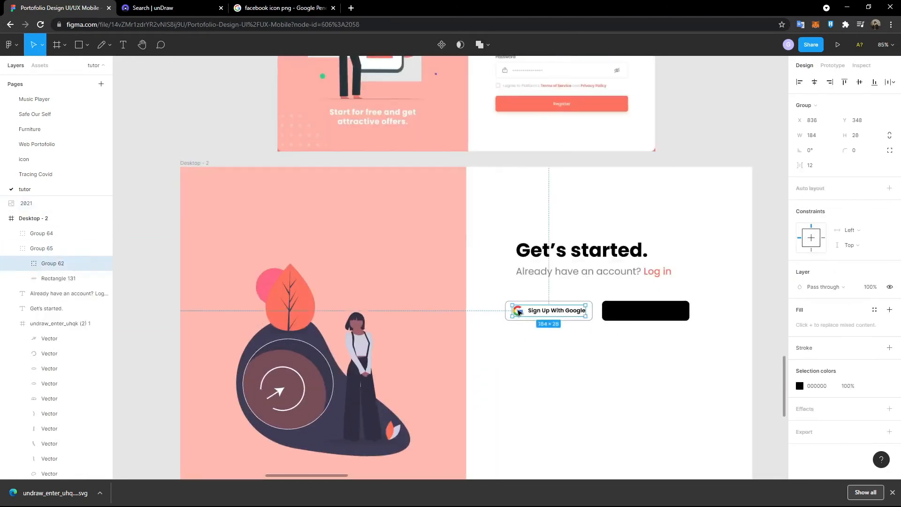
double_click(519, 312)
scroll(518, 311, up, 5)
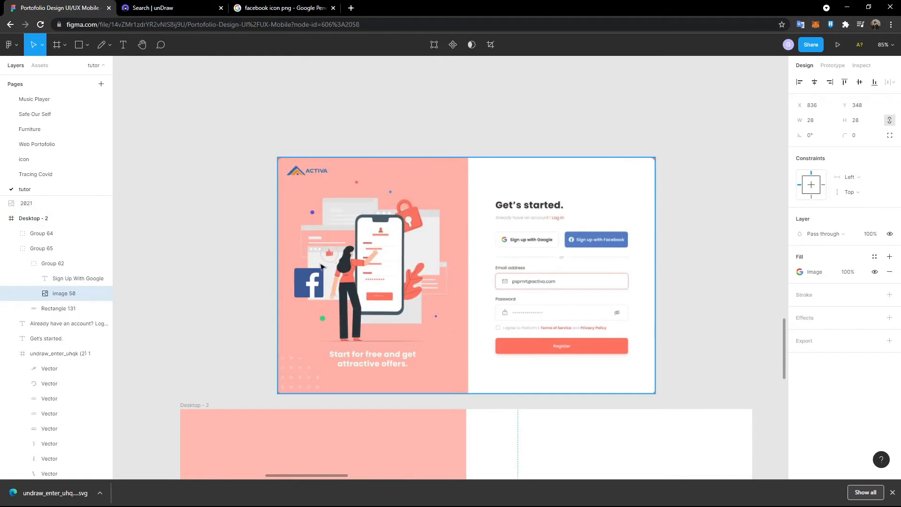
click(311, 282)
drag(311, 283, 550, 435)
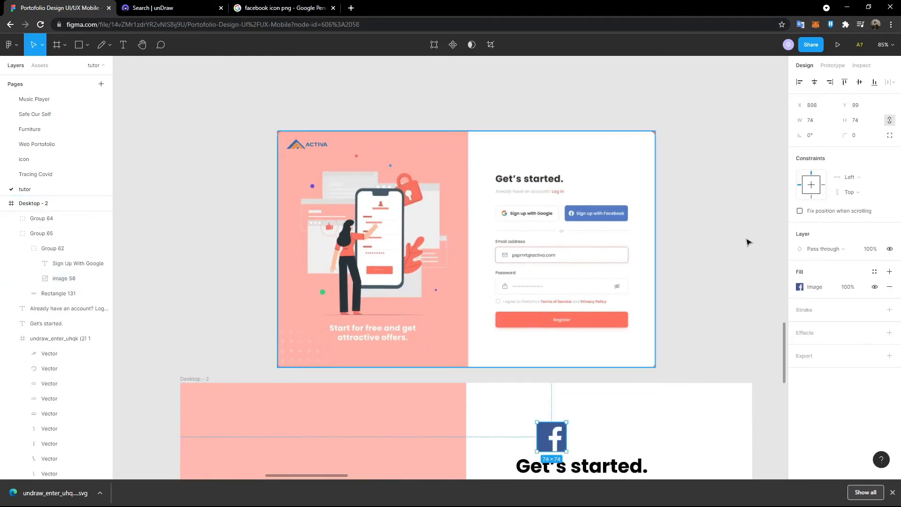
click(858, 121)
text(28)
key(Return)
scroll(766, 255, down, 4)
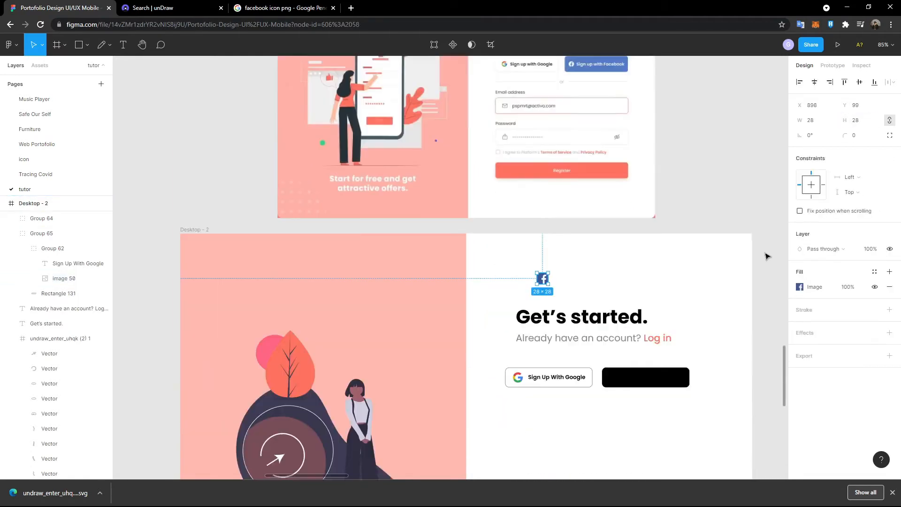
- Ungroup the black button copy and its icon-label group, and remove the rectangle's black fill
click(677, 341)
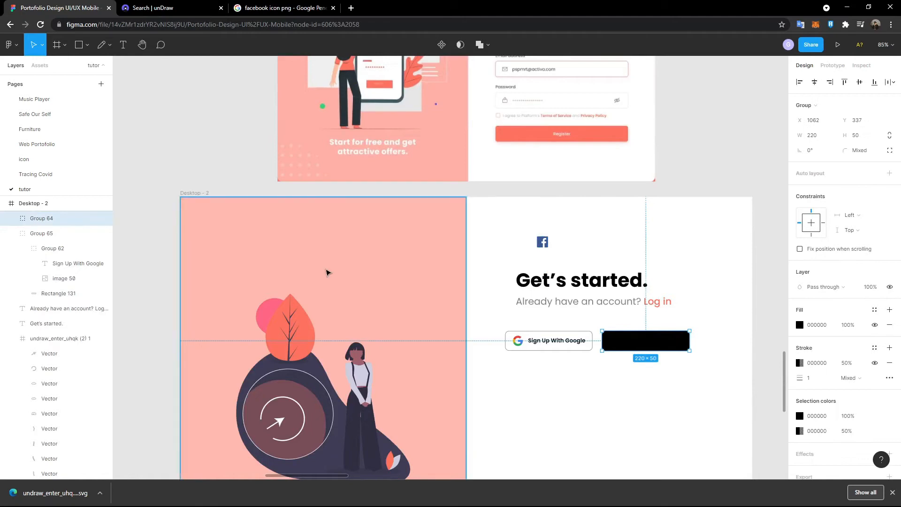
key(ctrl+shift+g)
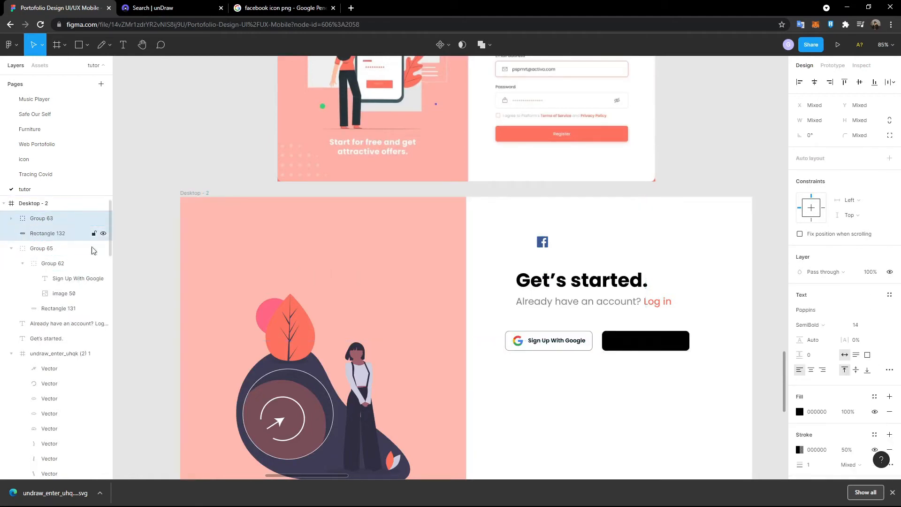
click(68, 224)
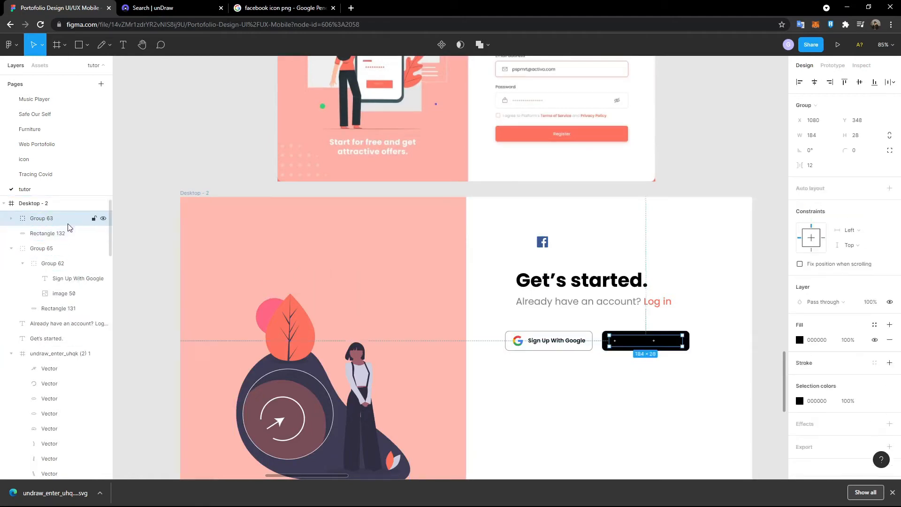
key(ctrl+shift+g)
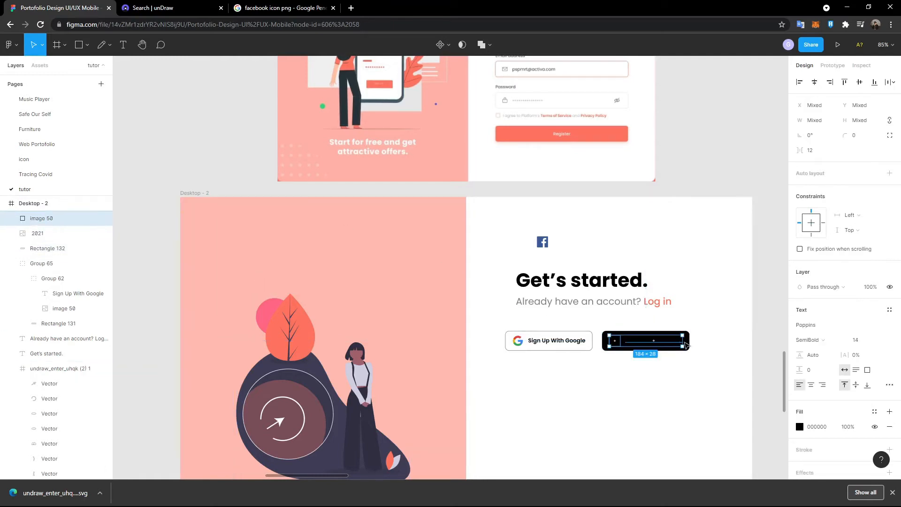
click(627, 334)
click(890, 287)
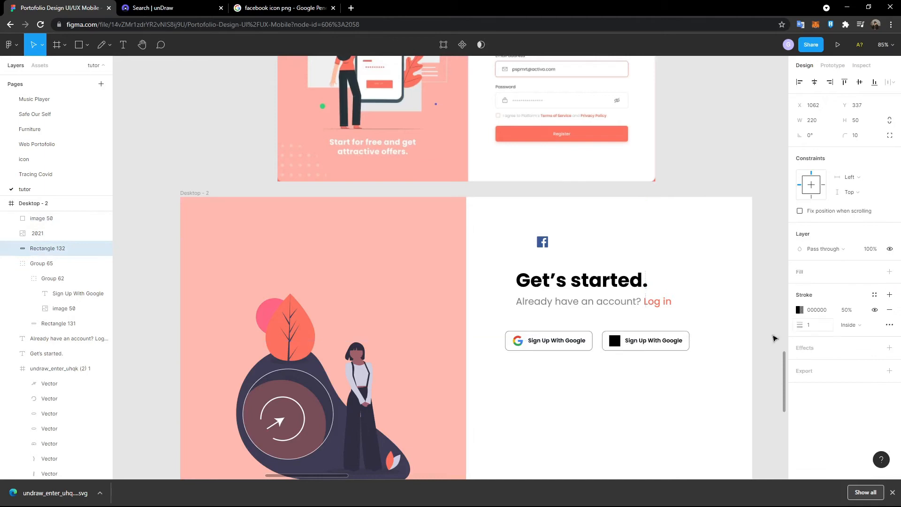
- Move the Facebook logo into the second button's left end, replacing the black placeholder square
scroll(549, 354, up, 5)
click(278, 178)
drag(298, 159, 511, 396)
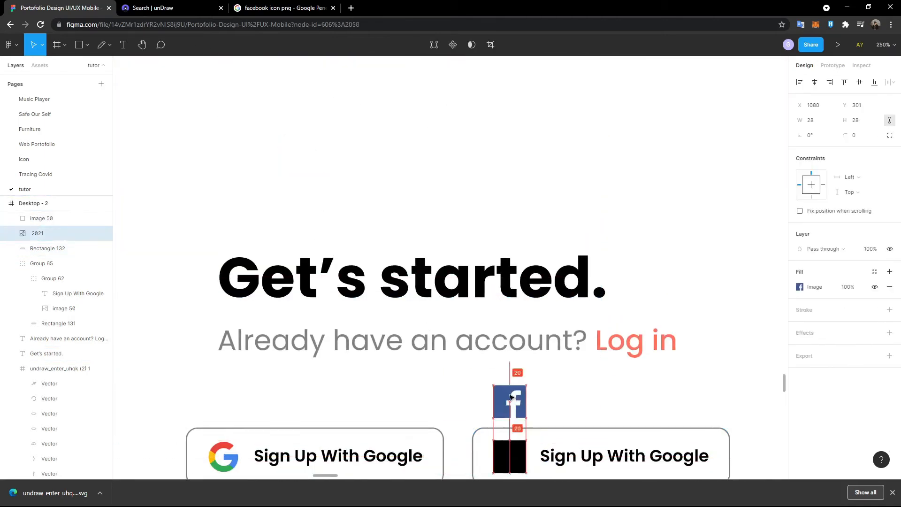
click(512, 443)
key(Delete)
scroll(540, 357, down, 3)
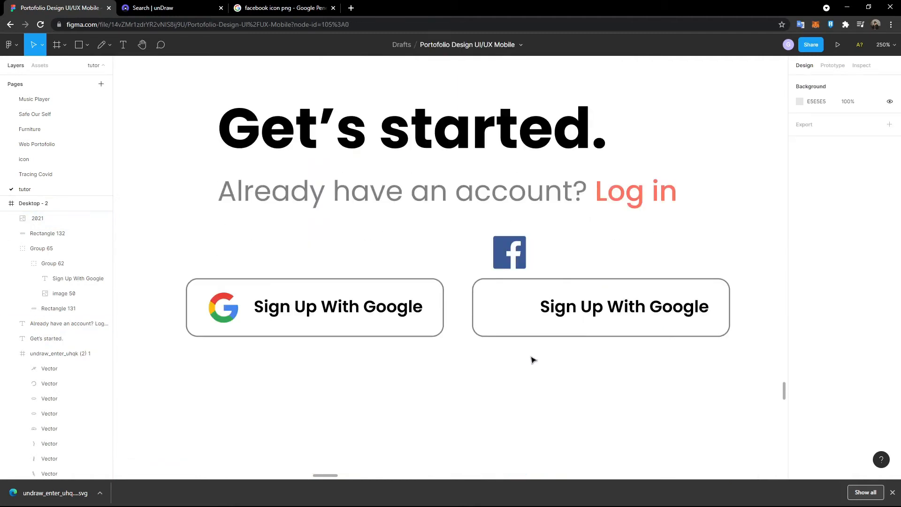
click(513, 266)
drag(513, 254, 510, 308)
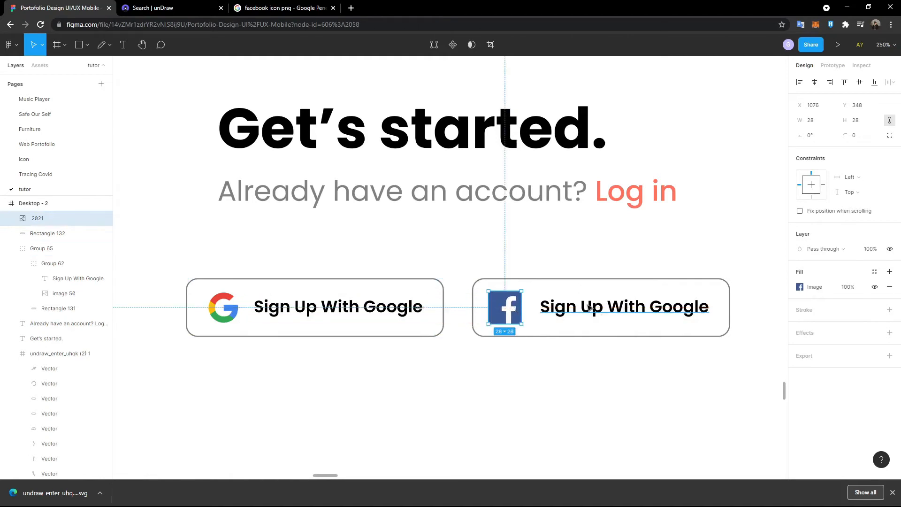
- Set a 12 gap between the Facebook logo and its label, matching the Google button
click(284, 316)
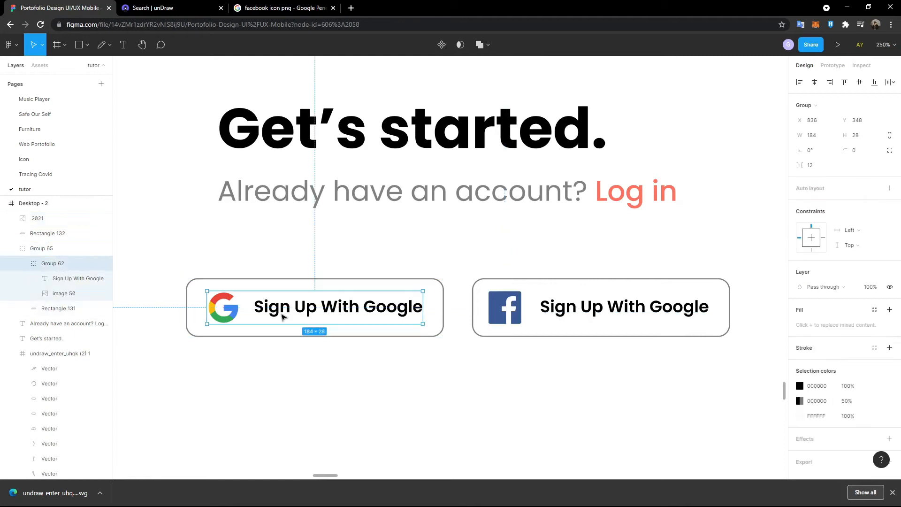
double_click(216, 319)
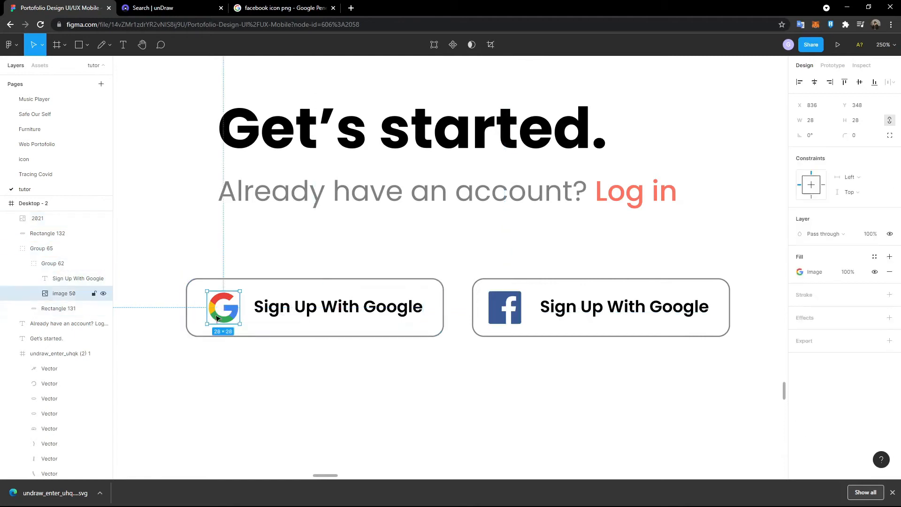
shift+click(290, 309)
click(506, 312)
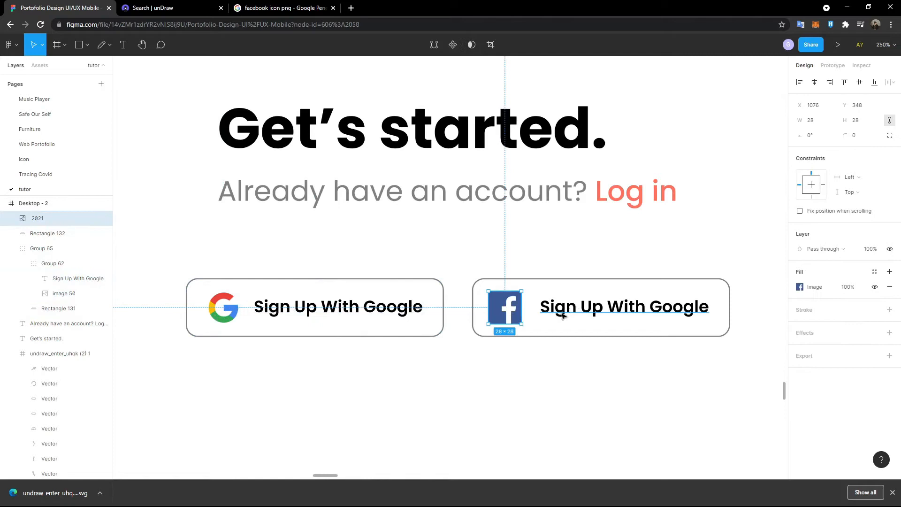
shift+click(567, 310)
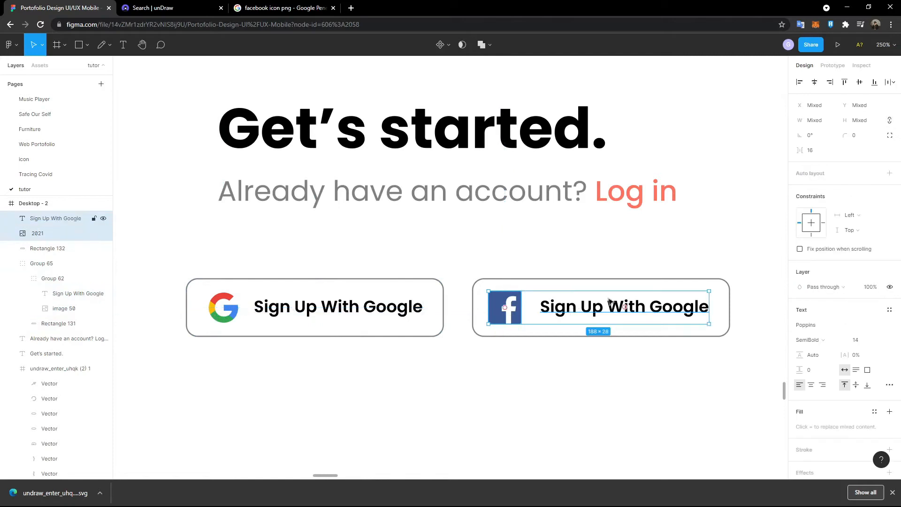
click(820, 155)
text(12)
key(Return)
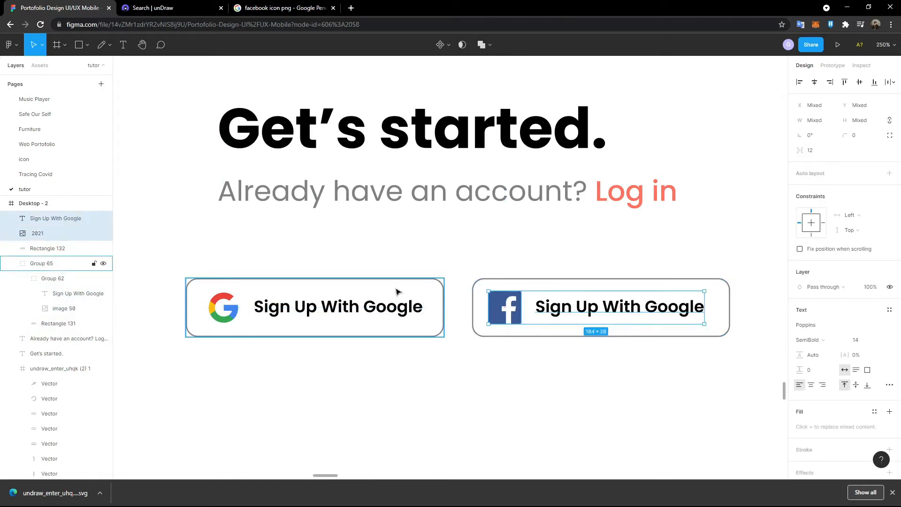
click(544, 251)
click(549, 278)
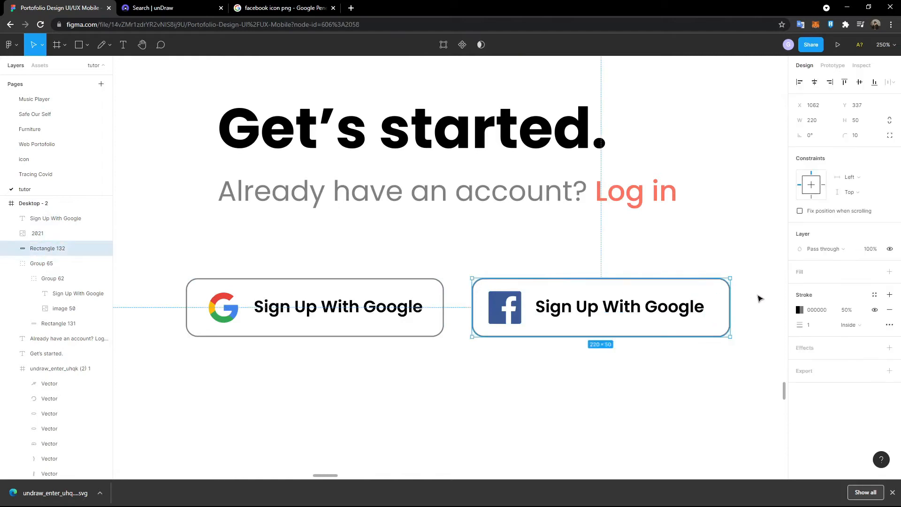
- Add a fill to the second button's rectangle, sampling Facebook blue 3B5998 from the logo
scroll(625, 268, down, 6)
scroll(639, 261, up, 6)
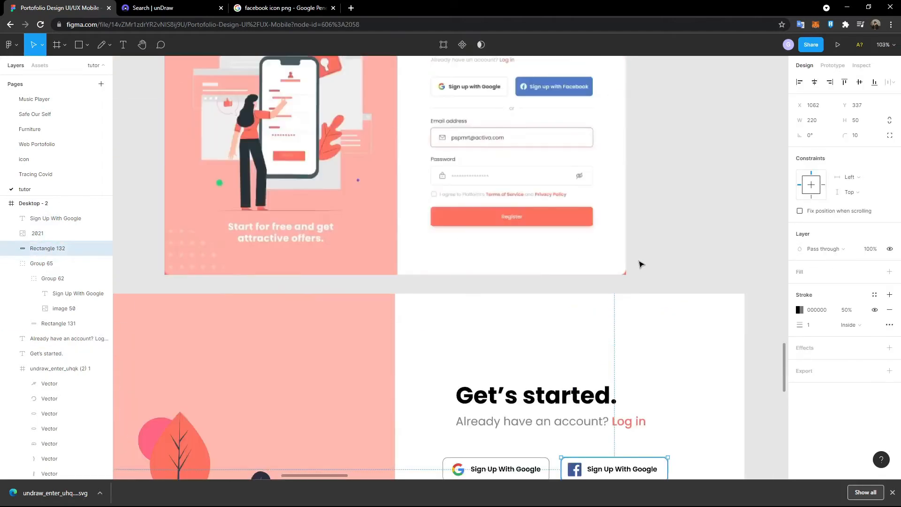
scroll(641, 263, down, 5)
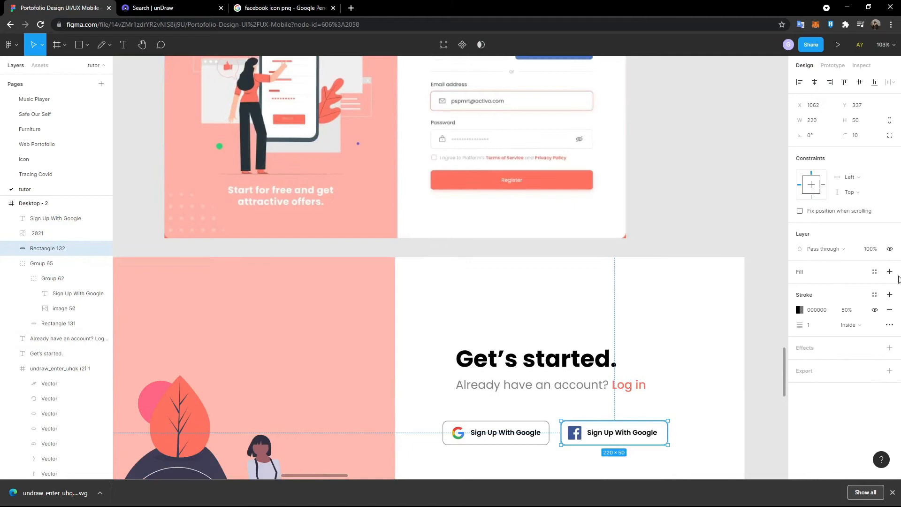
click(890, 272)
click(800, 286)
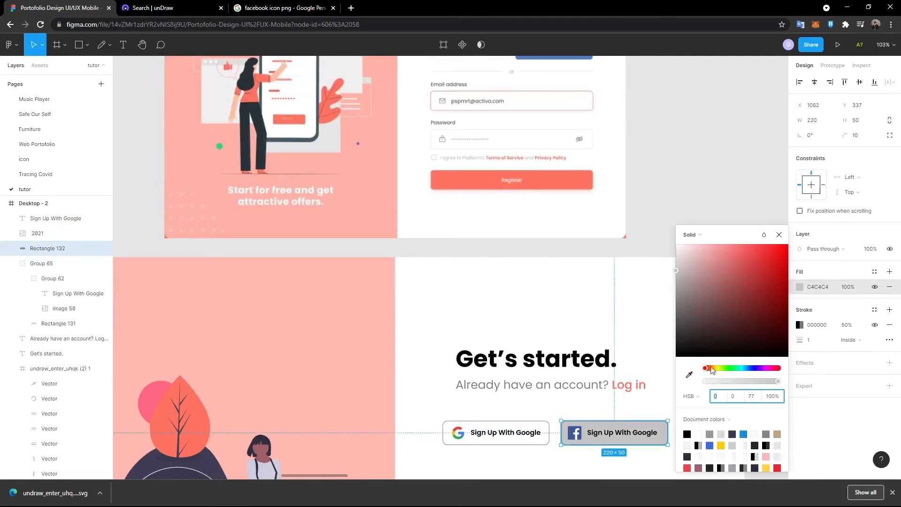
click(689, 374)
scroll(611, 352, up, 10)
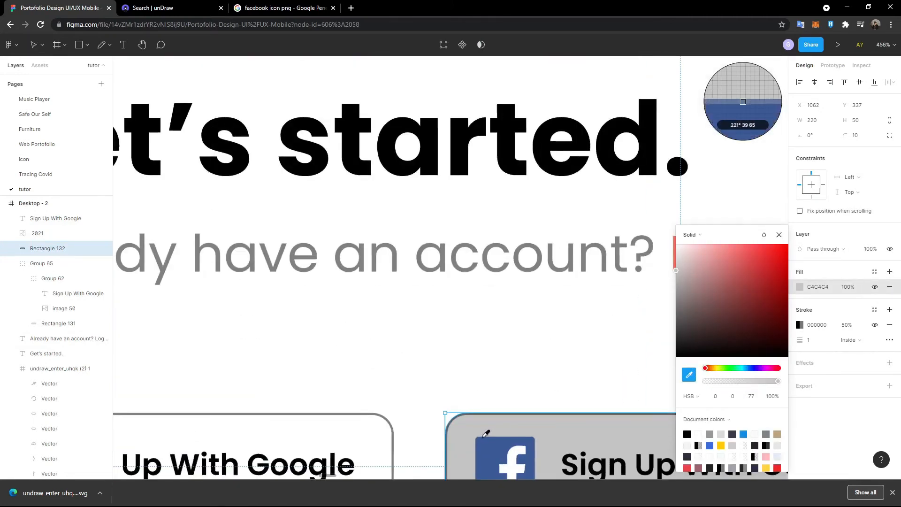
click(485, 352)
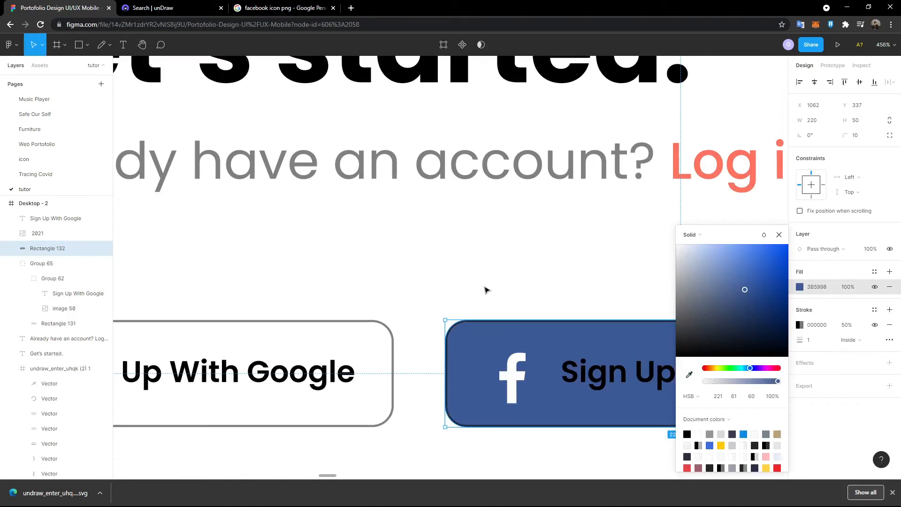
click(493, 356)
scroll(675, 228, down, 5)
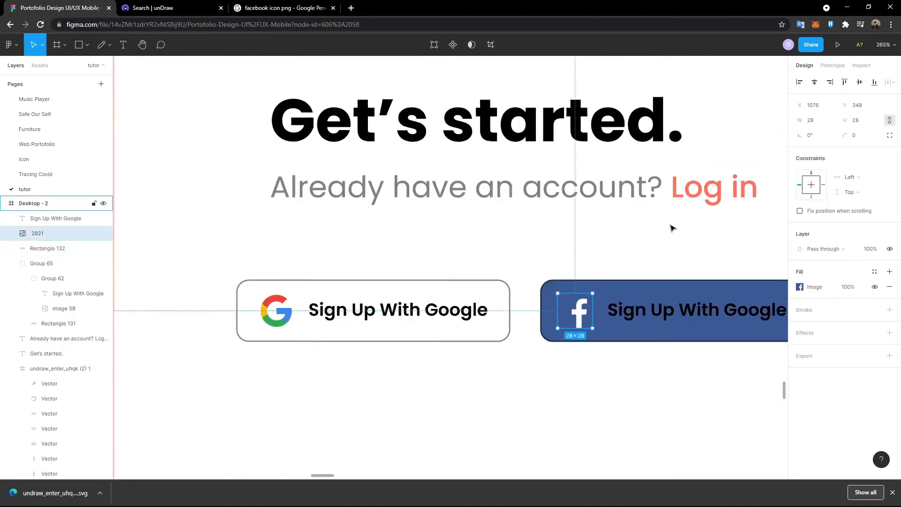
- Add a white FFFFFF stroke to the Facebook logo, sampled from the logo itself
scroll(671, 226, up, 5)
scroll(669, 222, down, 5)
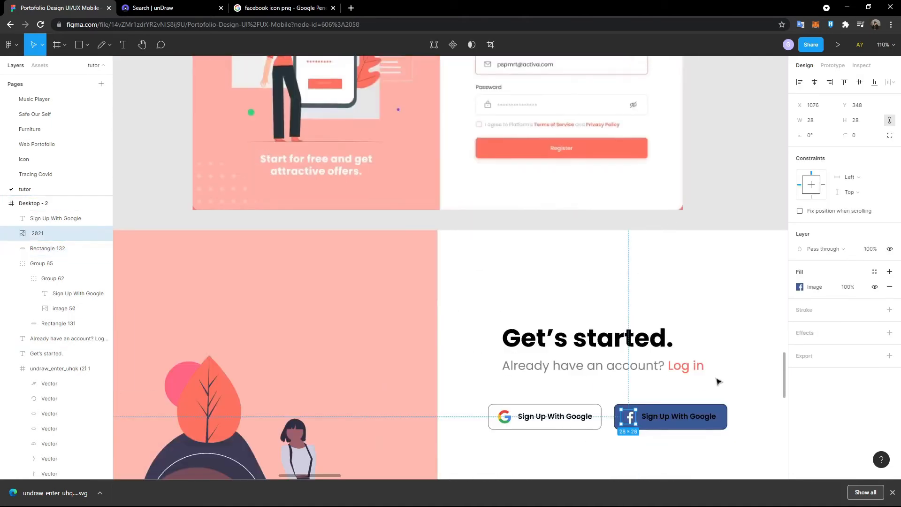
scroll(718, 382, up, 4)
scroll(725, 406, down, 2)
scroll(725, 409, up, 2)
scroll(701, 412, down, 1)
scroll(701, 422, up, 2)
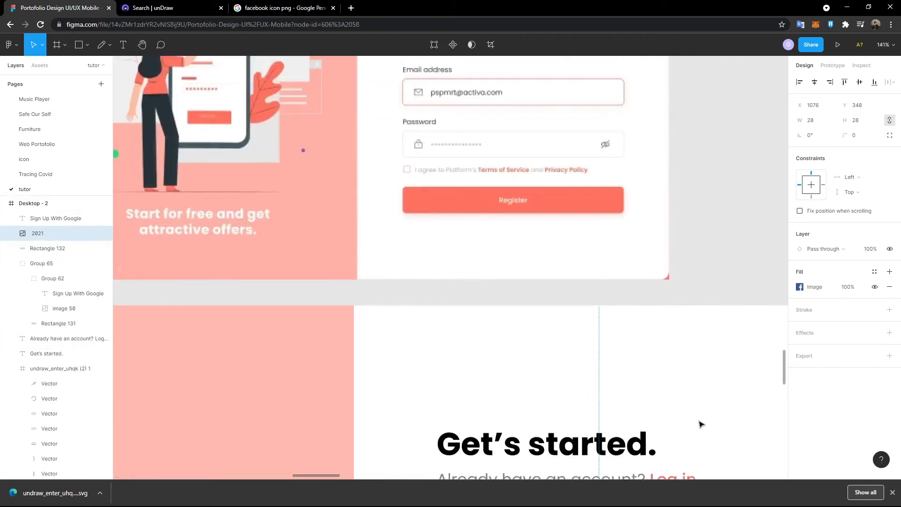
scroll(700, 425, up, 5)
scroll(684, 410, down, 4)
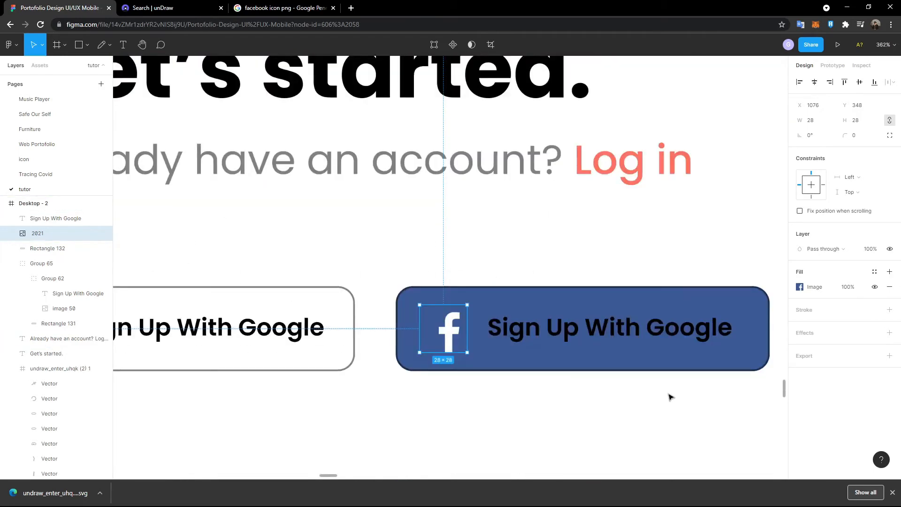
click(888, 310)
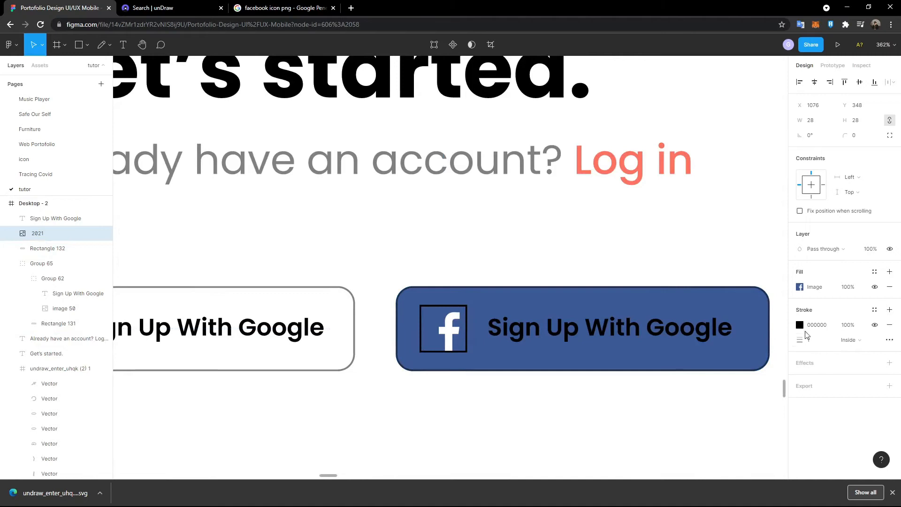
click(799, 325)
click(690, 376)
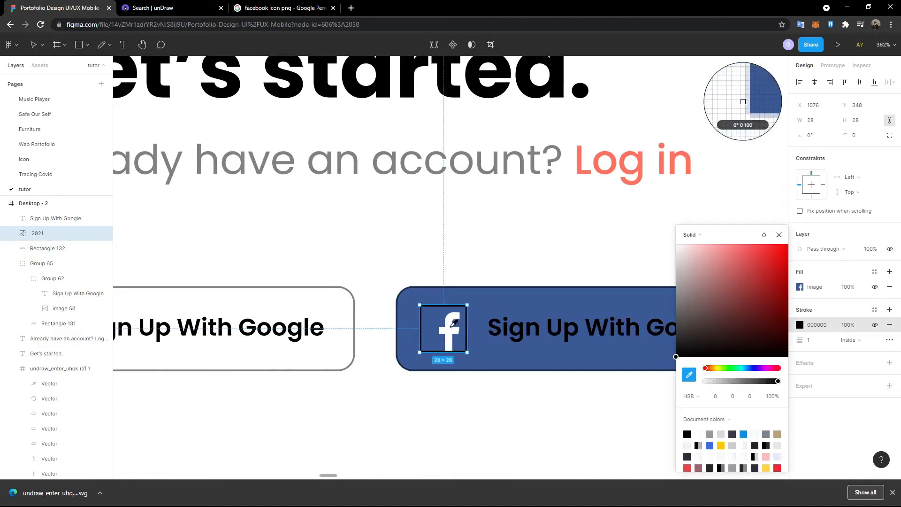
click(454, 322)
click(779, 235)
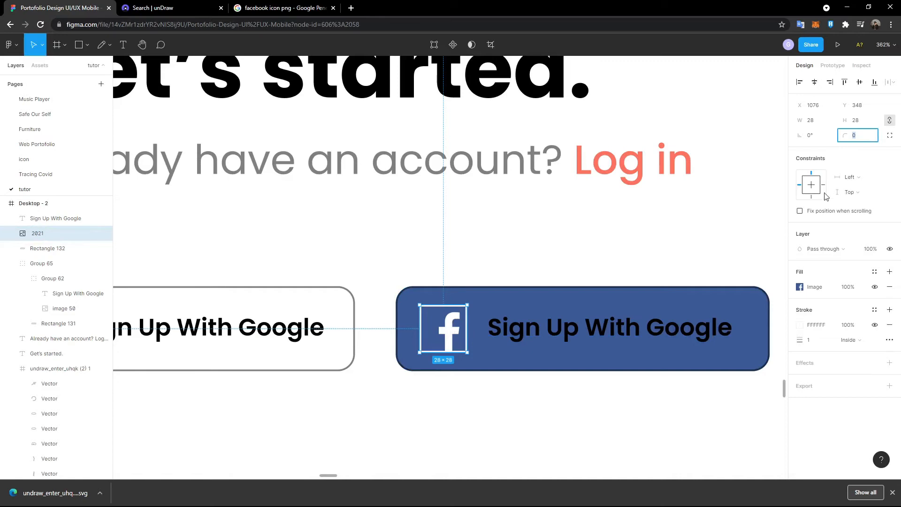
- Set the Facebook logo's corner radius to 5 after first trying 10
text(10)
key(Return)
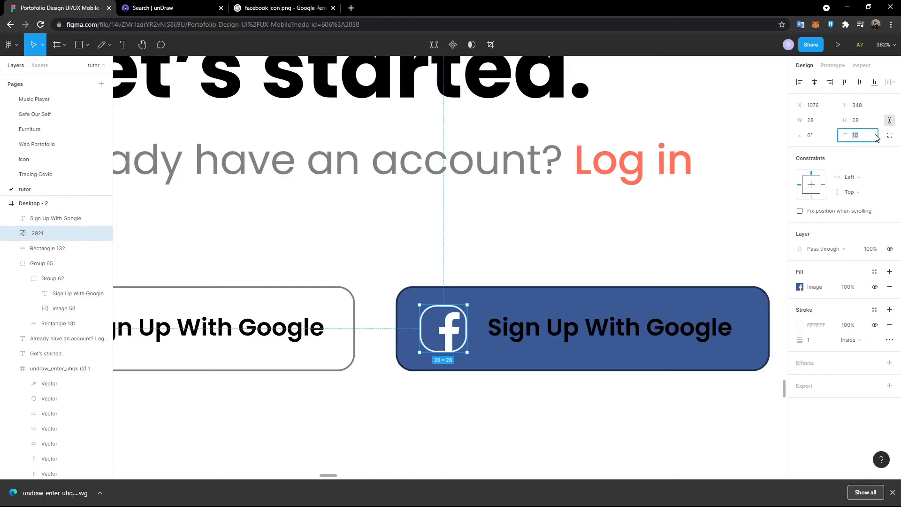
text(4)
key(Return)
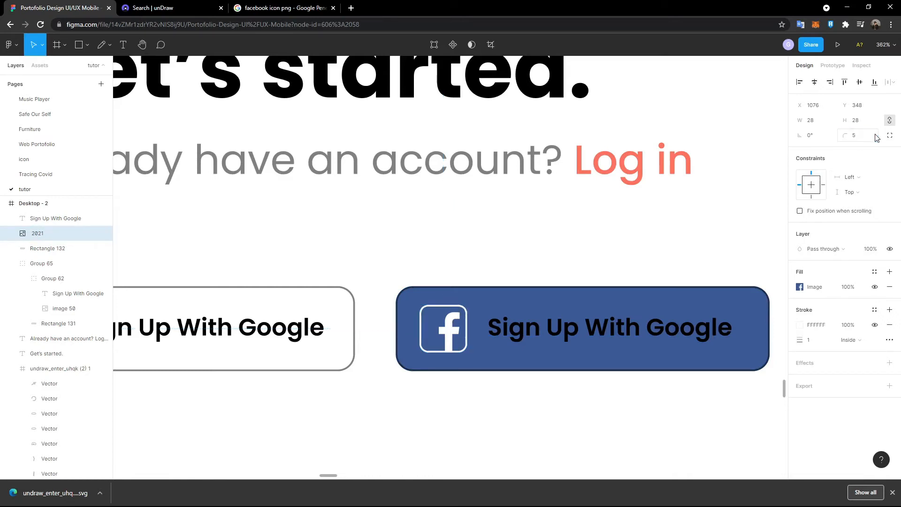
- Make the blue button's label white by sampling the white from the Facebook logo
click(615, 305)
click(609, 334)
scroll(609, 336, down, 5)
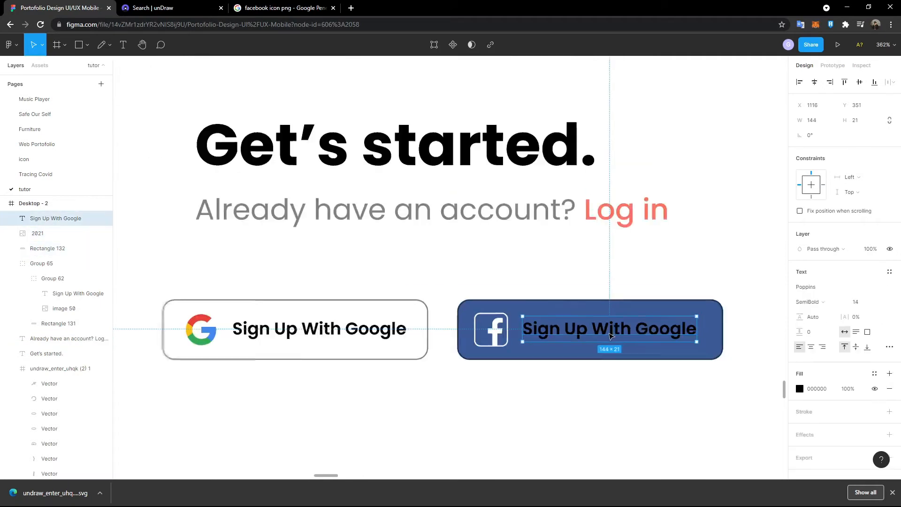
scroll(656, 266, up, 8)
scroll(658, 266, down, 10)
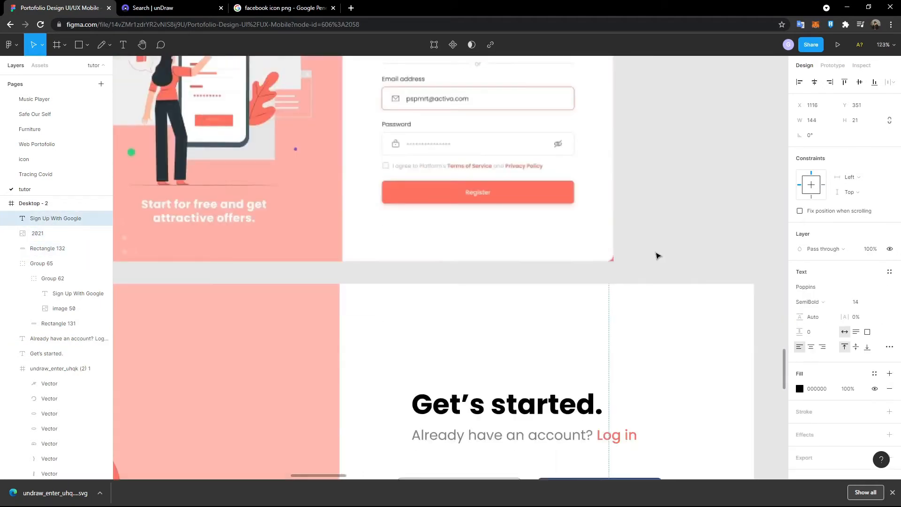
scroll(658, 266, up, 5)
scroll(565, 240, up, 2)
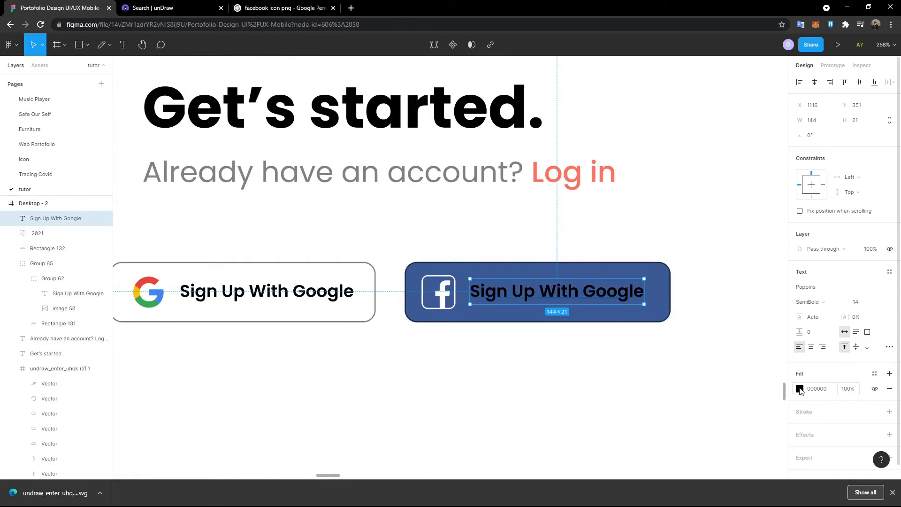
click(800, 389)
click(688, 375)
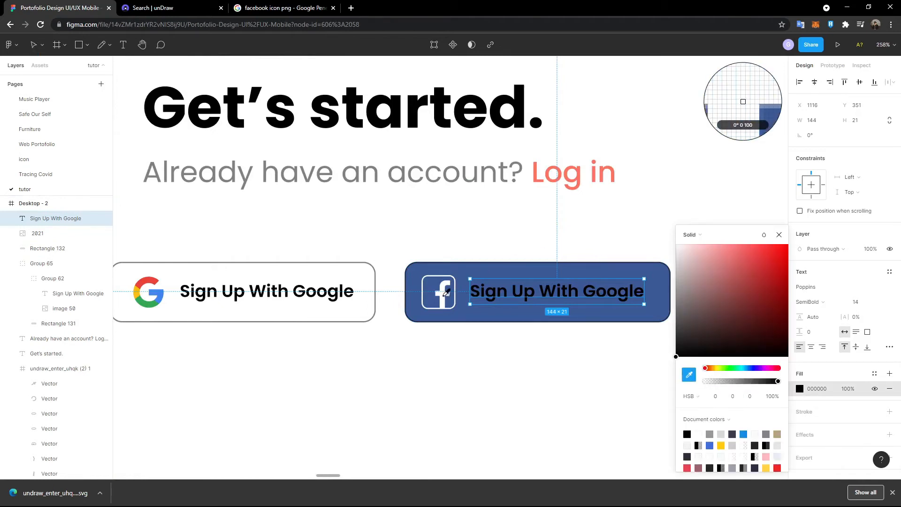
click(443, 295)
click(457, 214)
- Remove the outline stroke from the Facebook button's rectangle
click(482, 271)
scroll(638, 284, down, 3)
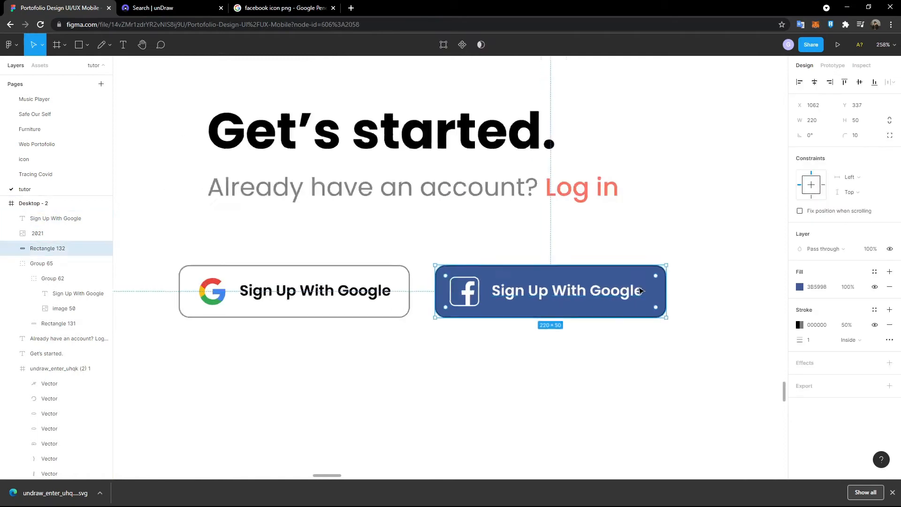
click(890, 325)
click(630, 361)
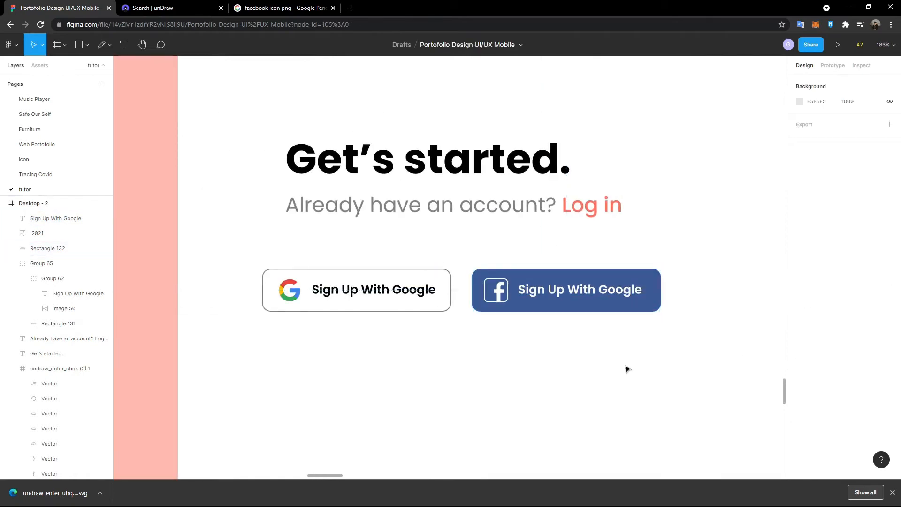
scroll(628, 368, down, 2)
scroll(605, 360, up, 2)
scroll(635, 362, down, 4)
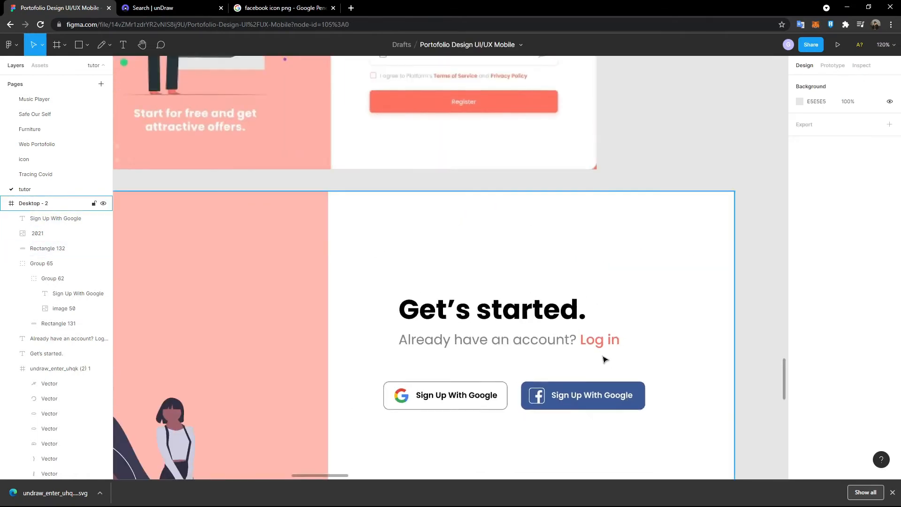
scroll(655, 358, up, 3)
scroll(601, 358, down, 4)
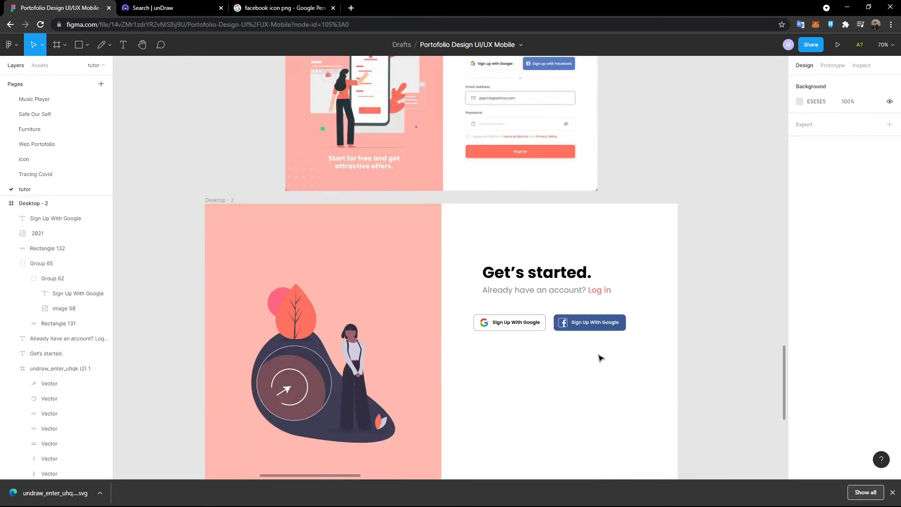
scroll(602, 358, up, 3)
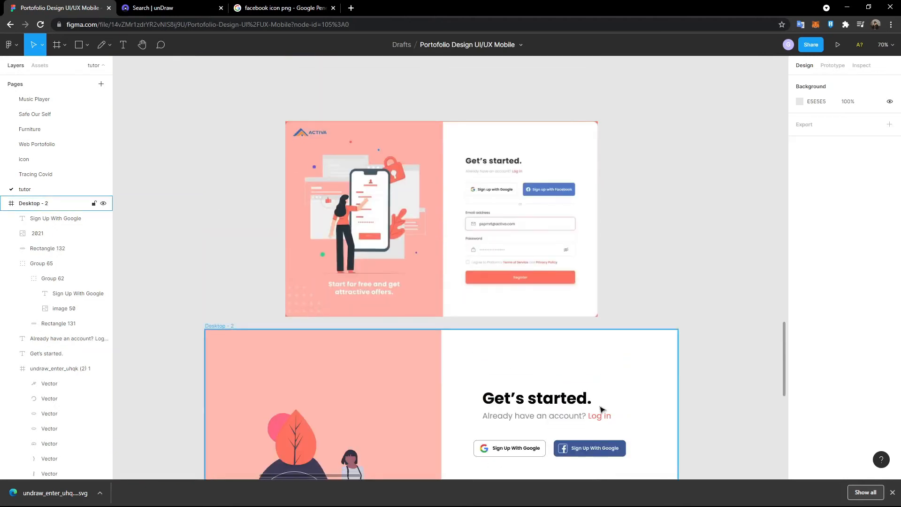
scroll(602, 412, up, 4)
scroll(599, 418, down, 2)
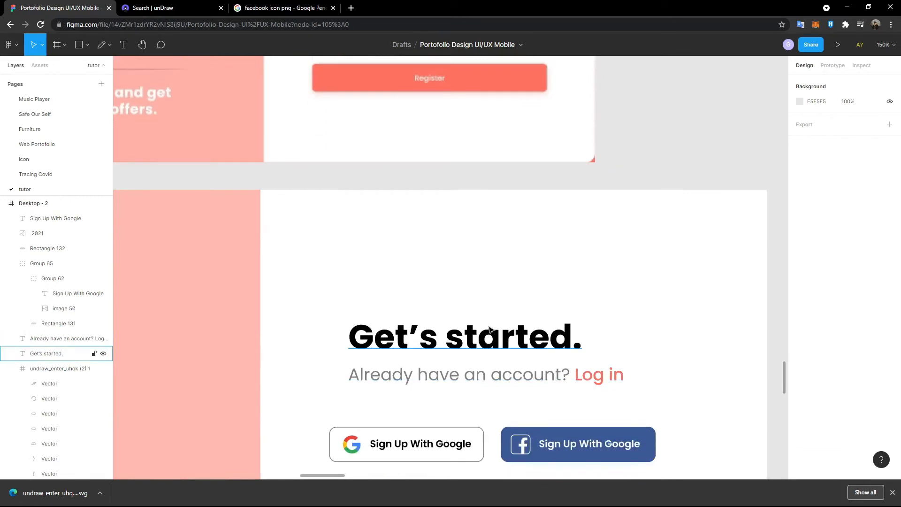
click(489, 330)
- Set the Get’s started. heading to size 36 and make the subtitle smaller
click(884, 301)
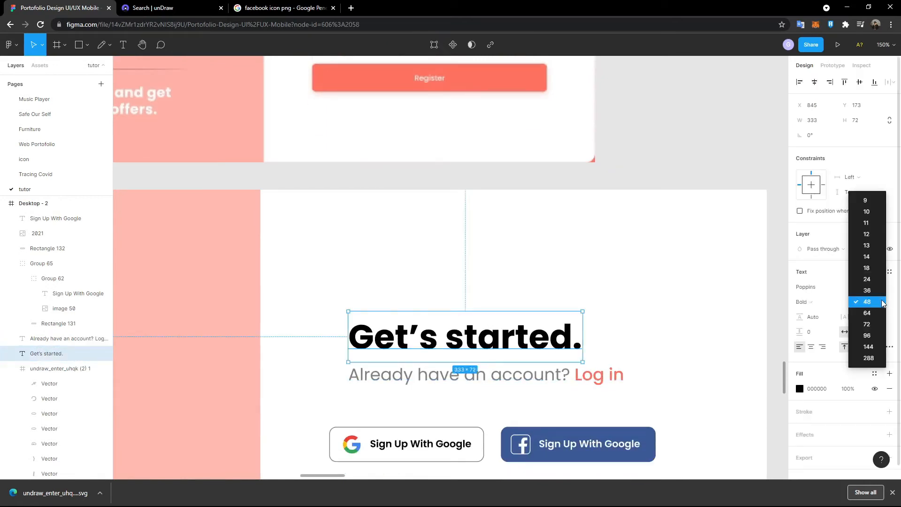
click(876, 291)
click(572, 381)
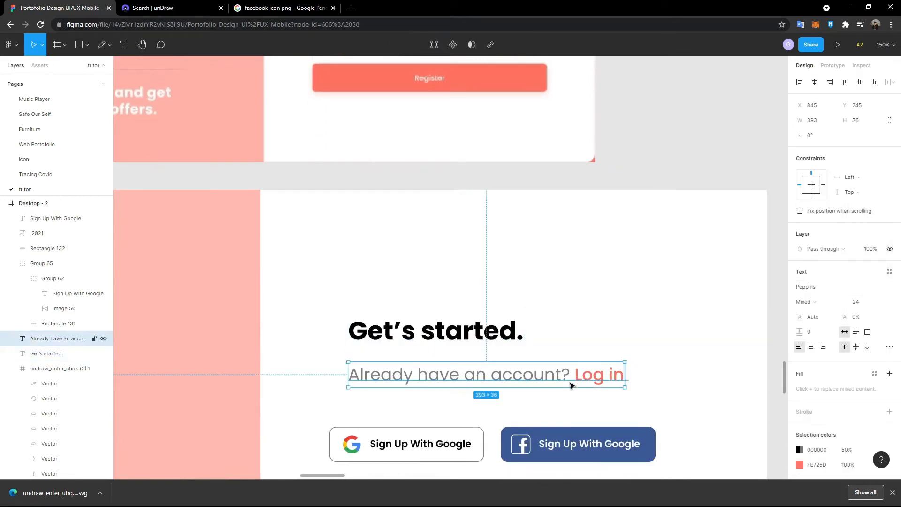
click(880, 302)
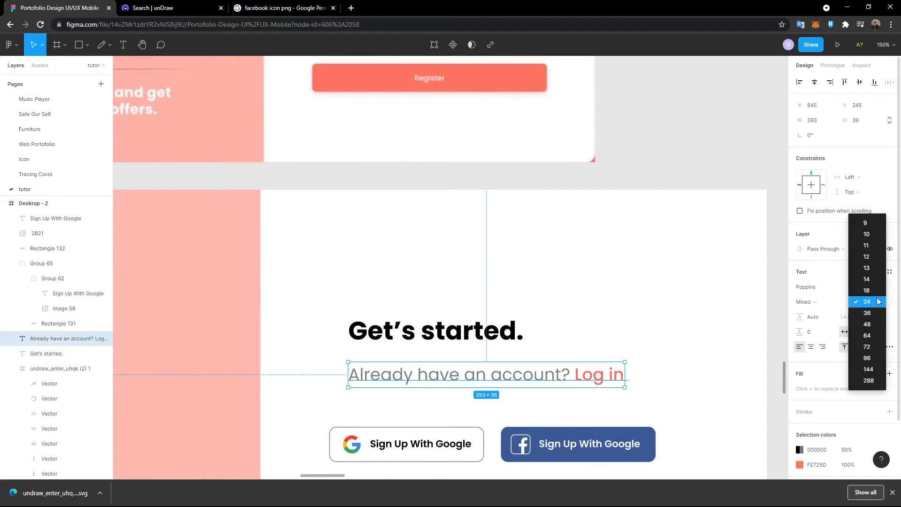
click(863, 284)
drag(449, 339, 447, 345)
click(463, 309)
- Space the heading and subtitle 8 apart and group them together
scroll(463, 309, down, 5)
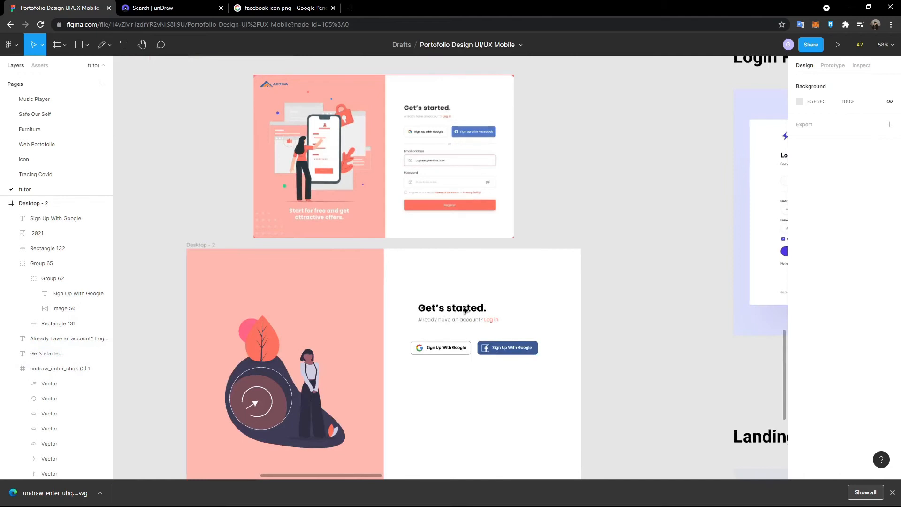
click(423, 334)
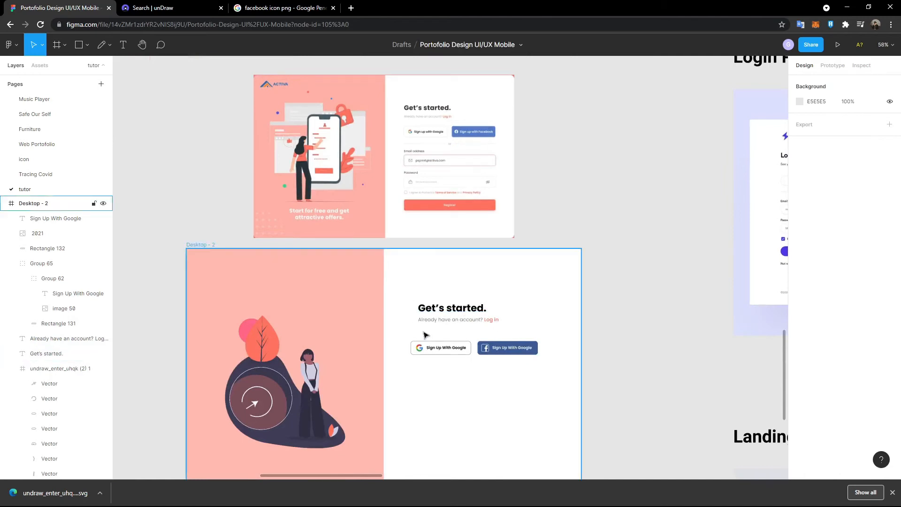
scroll(424, 333, up, 5)
click(446, 276)
shift+click(454, 298)
click(830, 155)
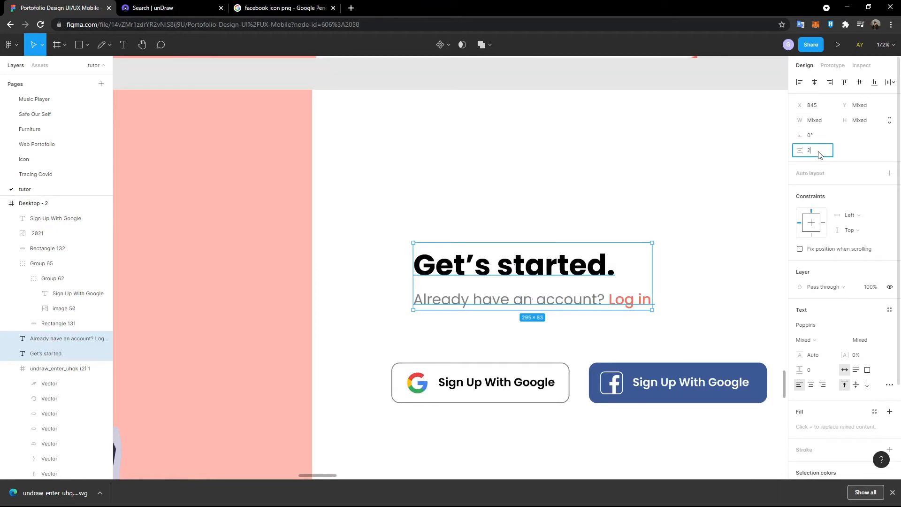
text(8)
key(Return)
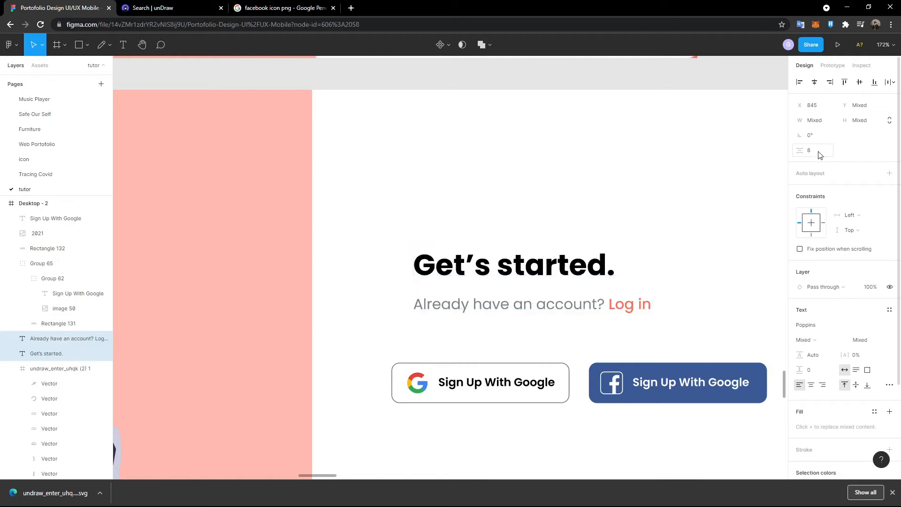
key(ctrl+g)
click(527, 238)
- Try the left, centre, right, top, middle and bottom alignments on the heading group and Google button
click(519, 291)
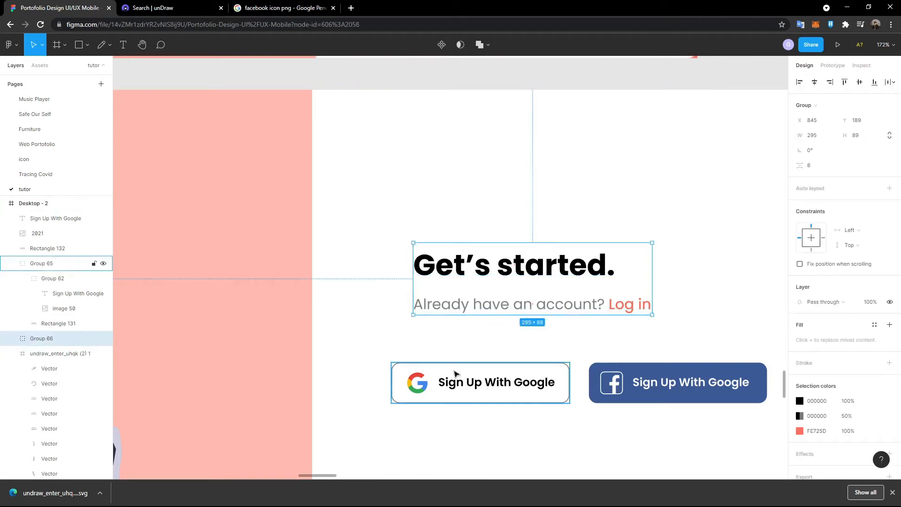
shift+click(432, 374)
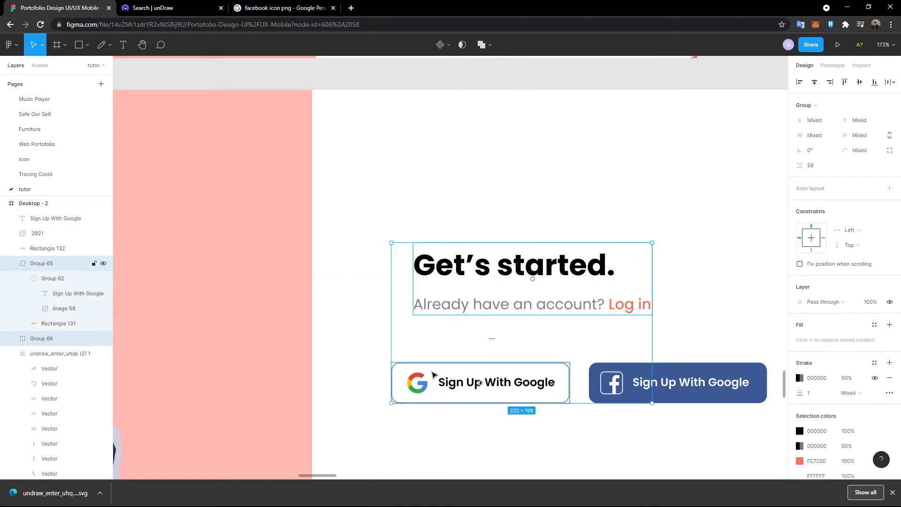
click(801, 84)
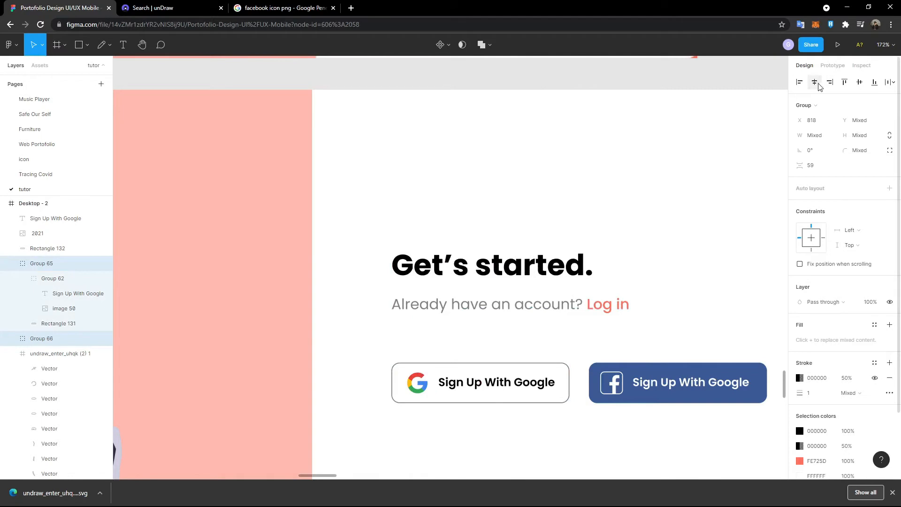
click(817, 85)
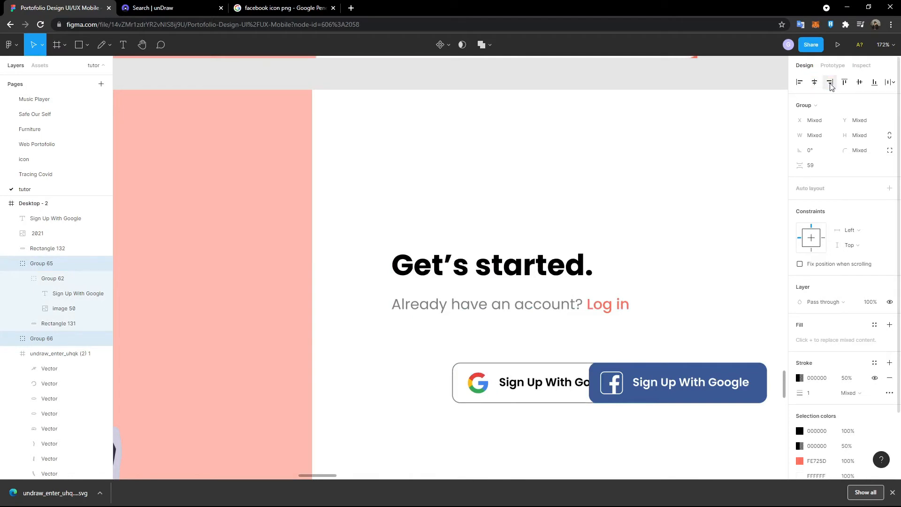
click(799, 82)
click(815, 82)
click(830, 82)
click(844, 83)
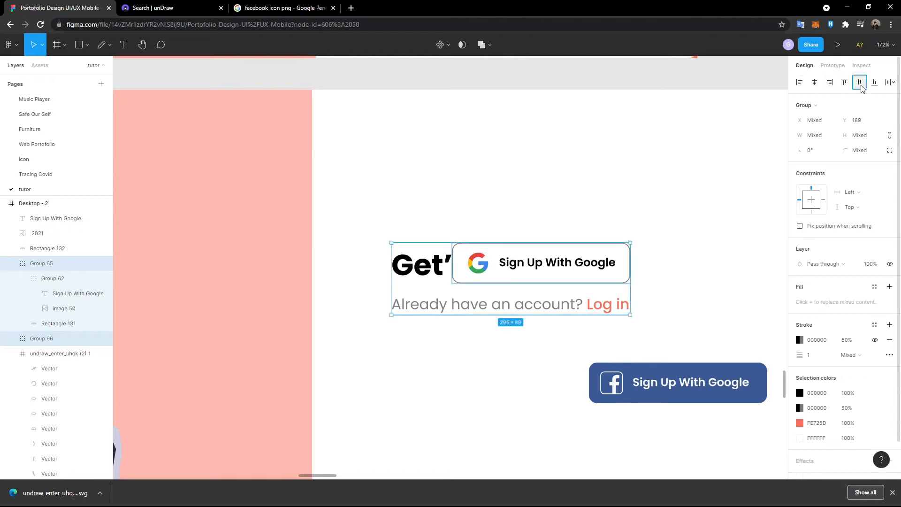
click(859, 83)
click(874, 83)
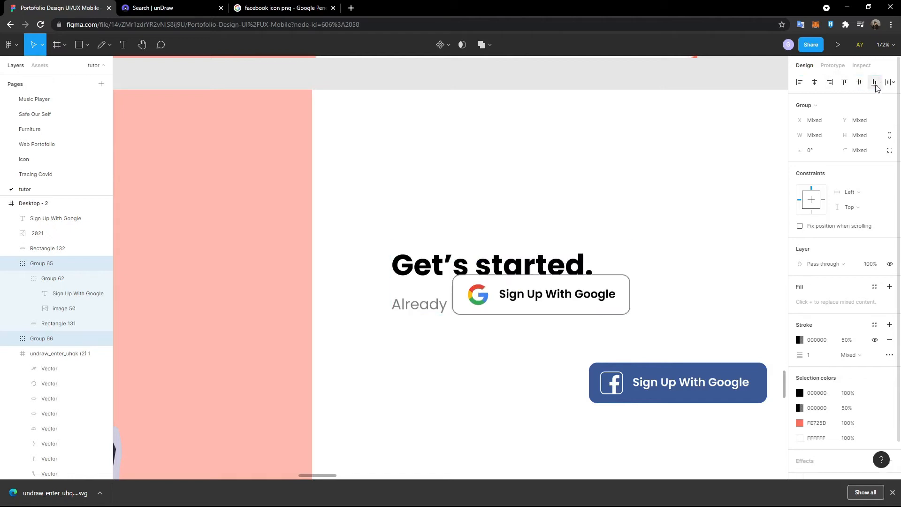
click(890, 82)
- Move the Google button back beside the Facebook button and left-align it with the heading
click(559, 310)
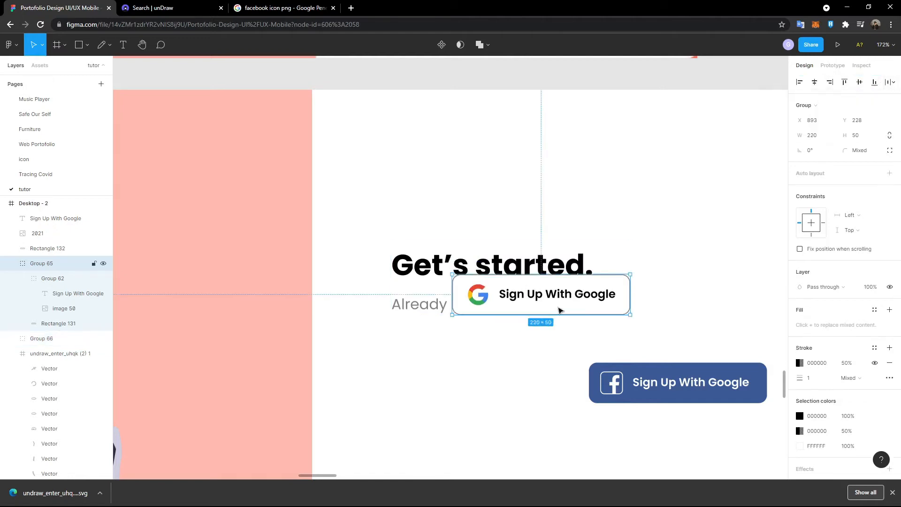
drag(560, 289, 517, 375)
shift+click(512, 308)
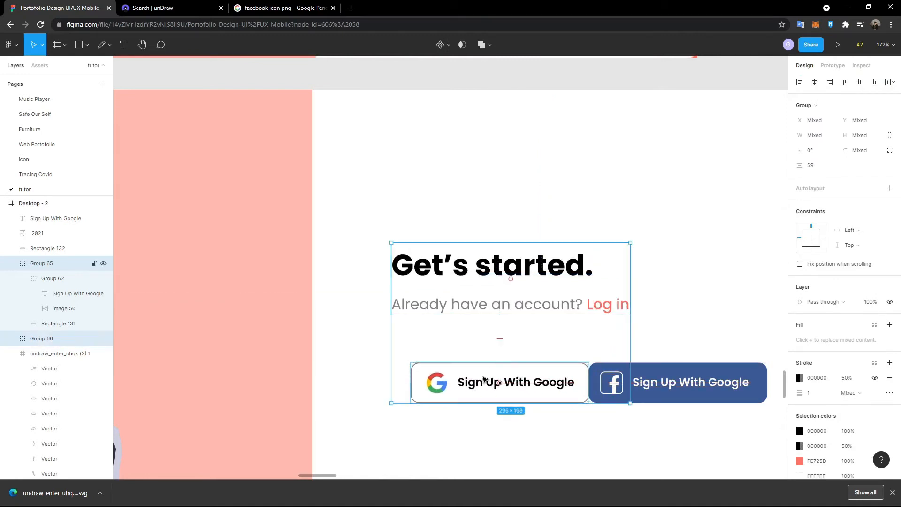
click(799, 82)
click(712, 191)
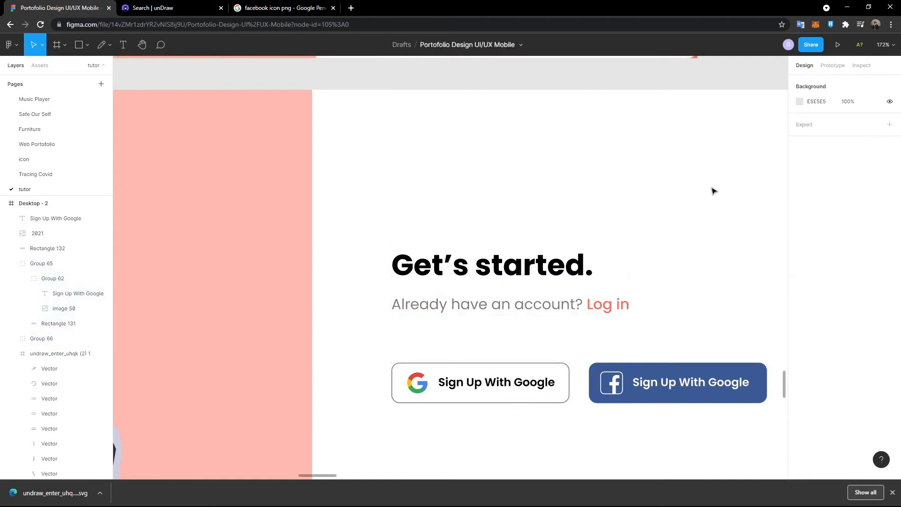
- Set the spacing between the heading group and the Google button to 4
scroll(648, 259, down, 3)
scroll(648, 259, down, 5)
scroll(610, 202, up, 1)
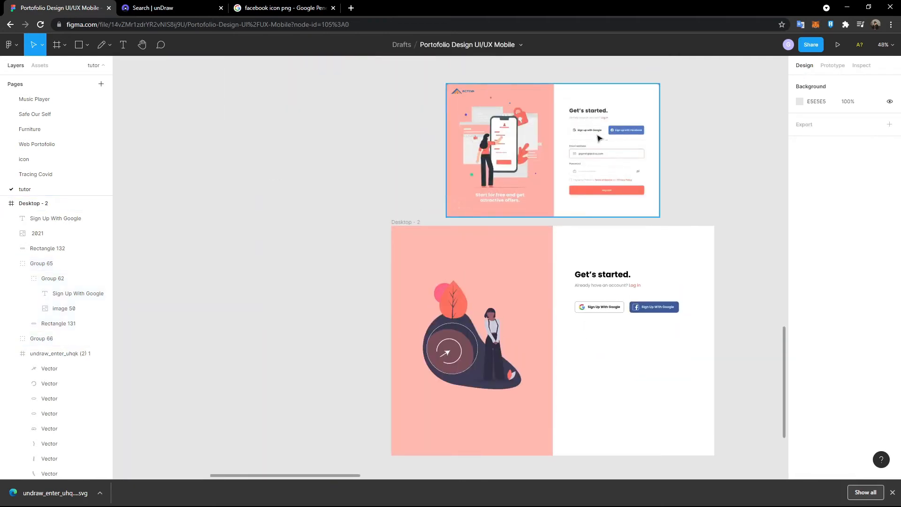
scroll(663, 262, up, 8)
scroll(610, 328, down, 1)
click(530, 397)
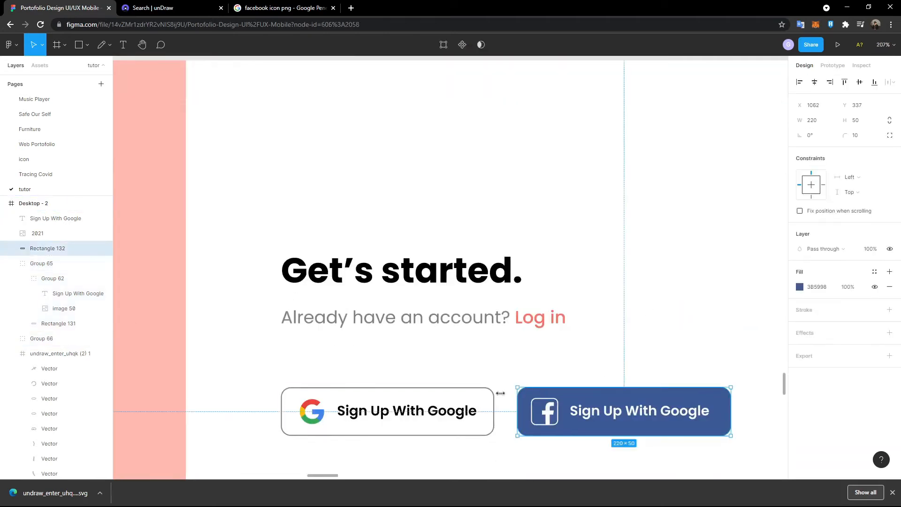
click(509, 365)
scroll(512, 359, down, 3)
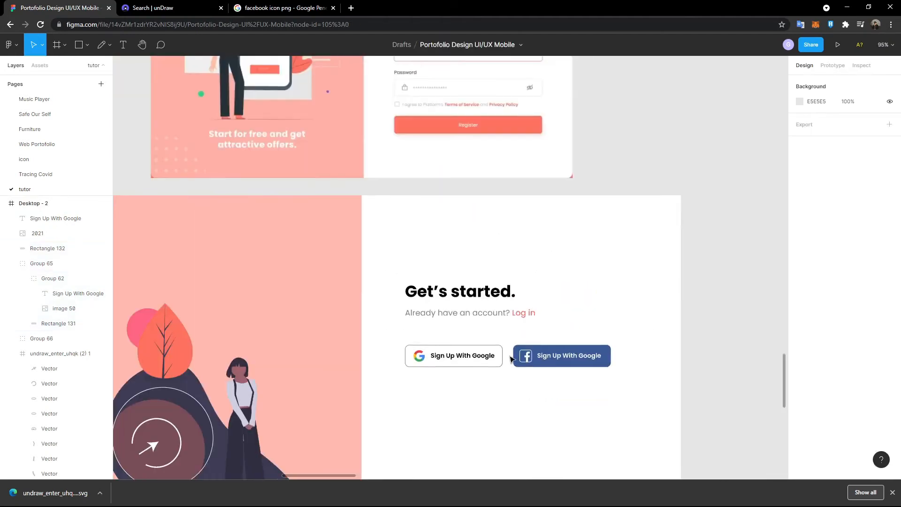
scroll(511, 359, up, 4)
scroll(477, 378, down, 4)
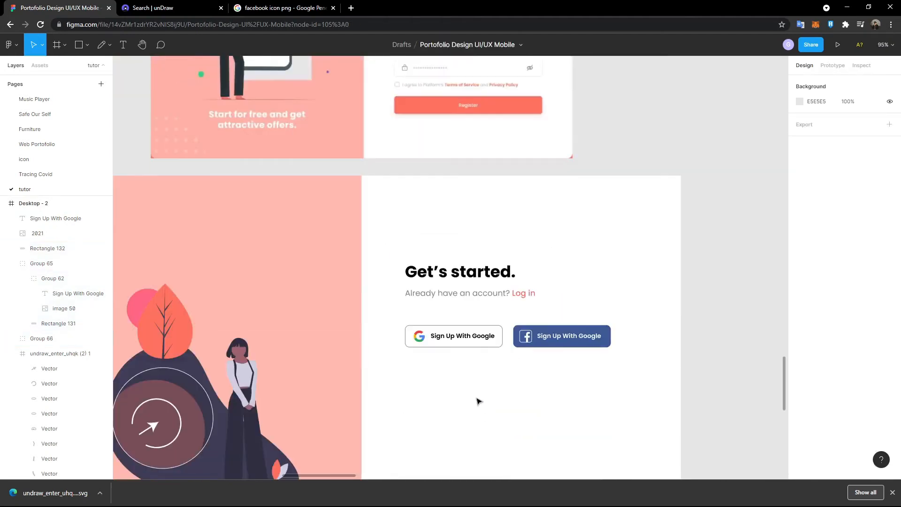
click(467, 299)
shift+click(450, 337)
scroll(470, 332, up, 3)
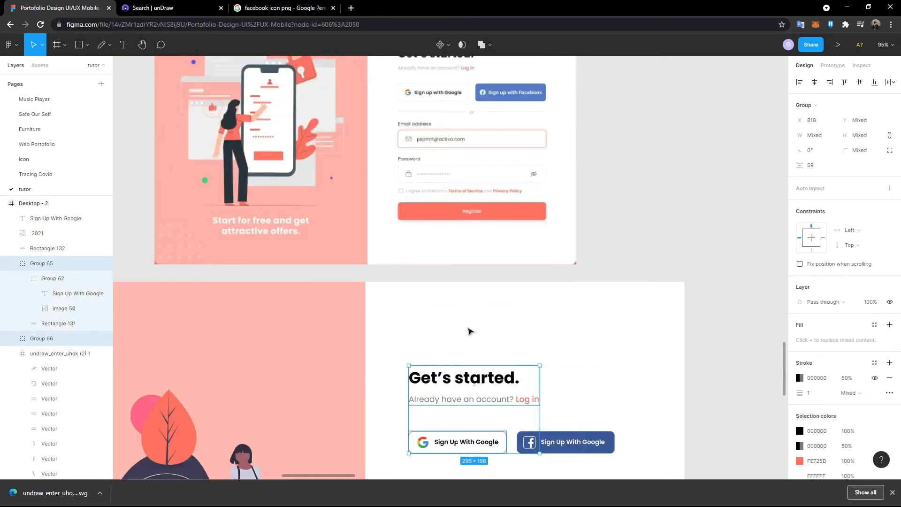
scroll(478, 257, up, 1)
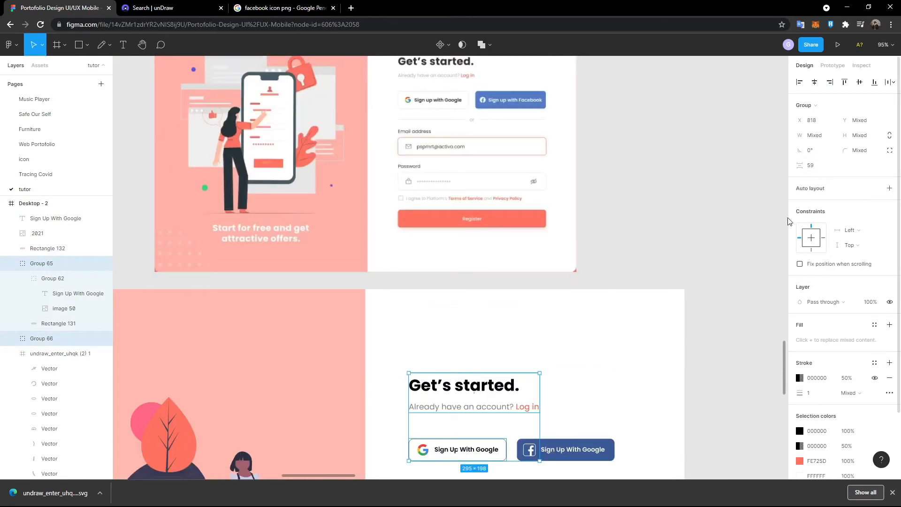
scroll(647, 358, down, 3)
click(647, 358)
click(42, 263)
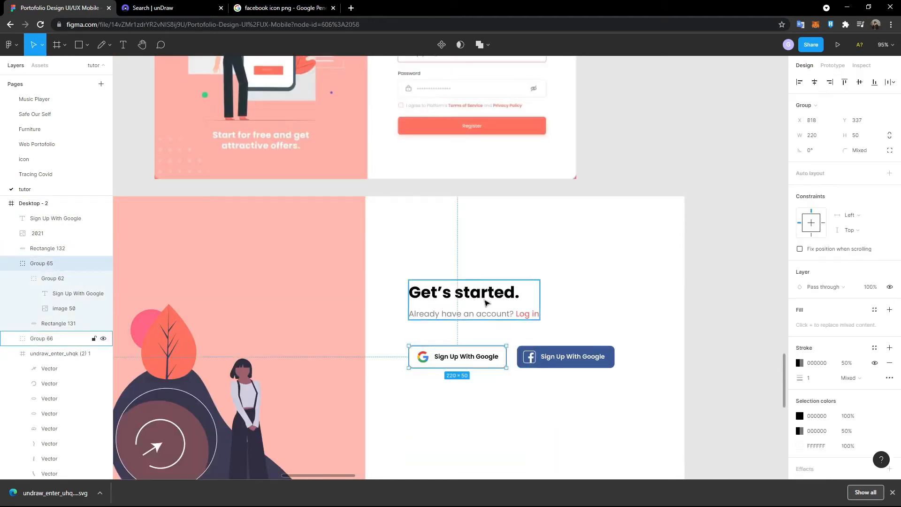
shift+click(486, 303)
scroll(486, 303, up, 5)
scroll(486, 300, down, 3)
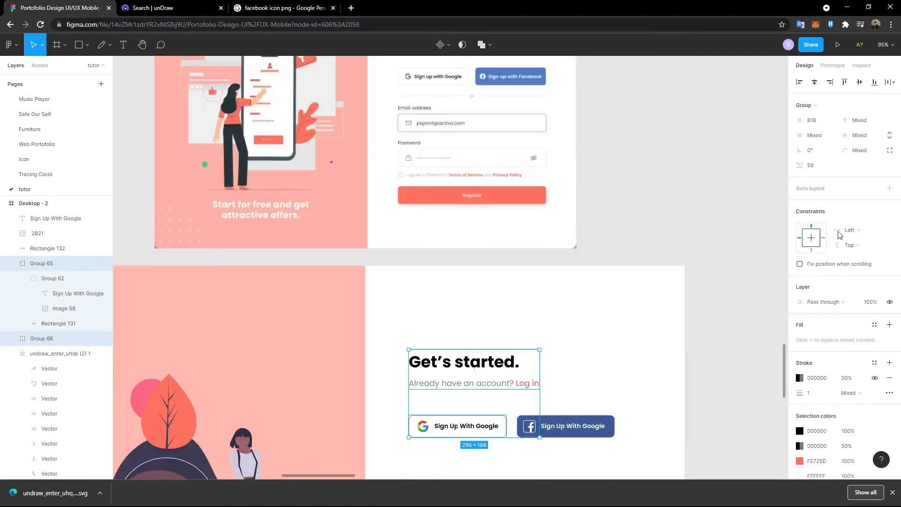
click(817, 167)
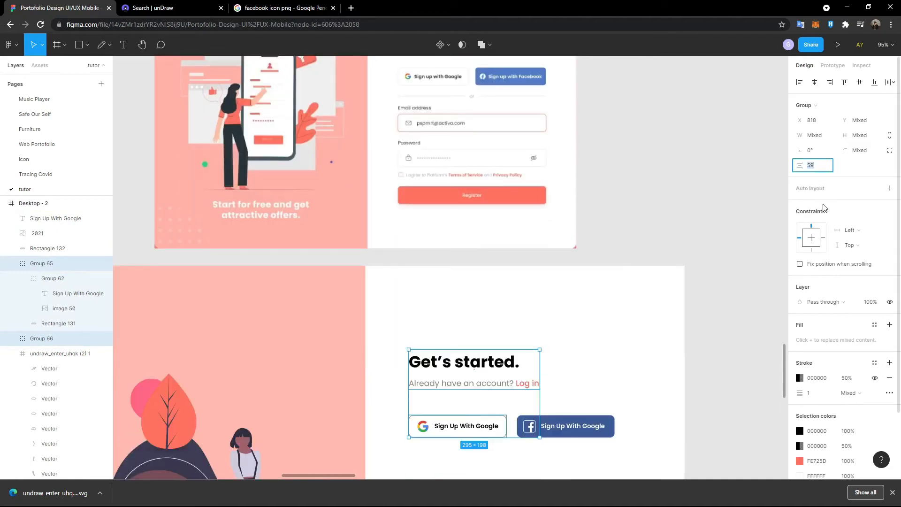
text(4)
key(Return)
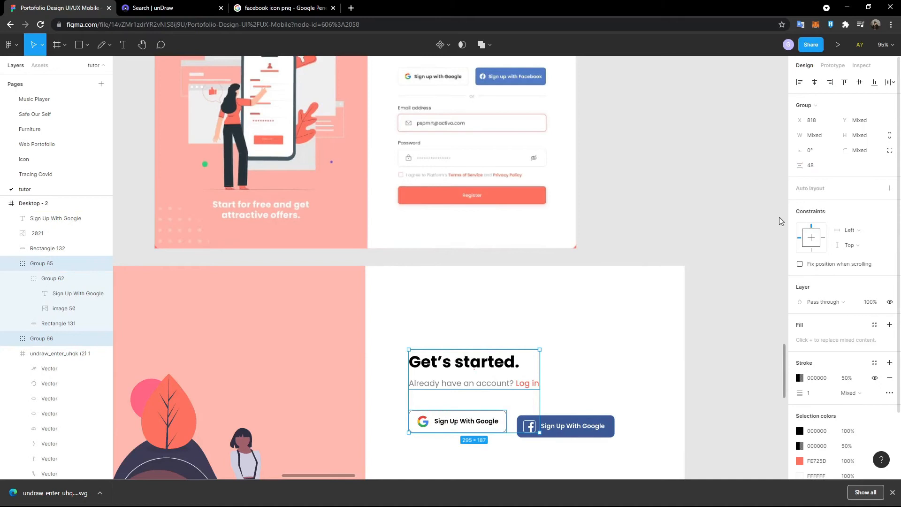
- Group the Facebook button's layers and top-align it with the Google button
click(592, 414)
click(589, 426)
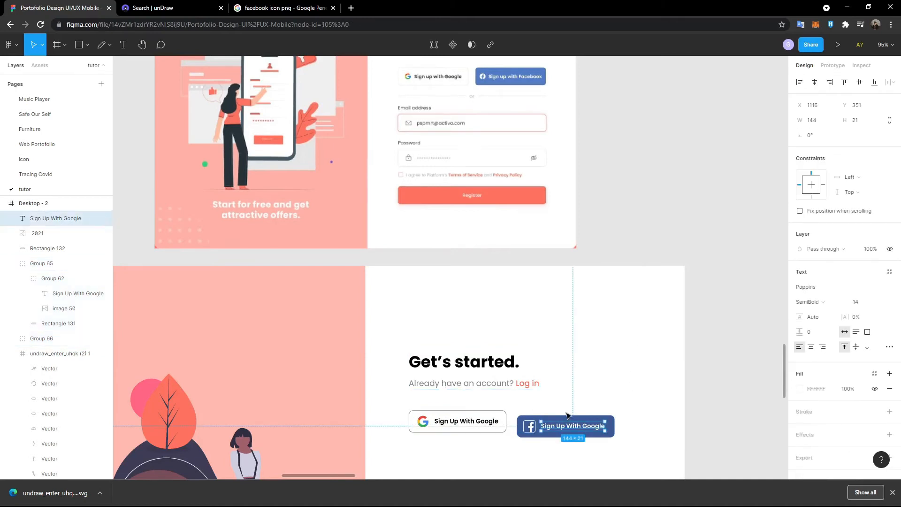
drag(621, 450, 547, 420)
key(ctrl+g)
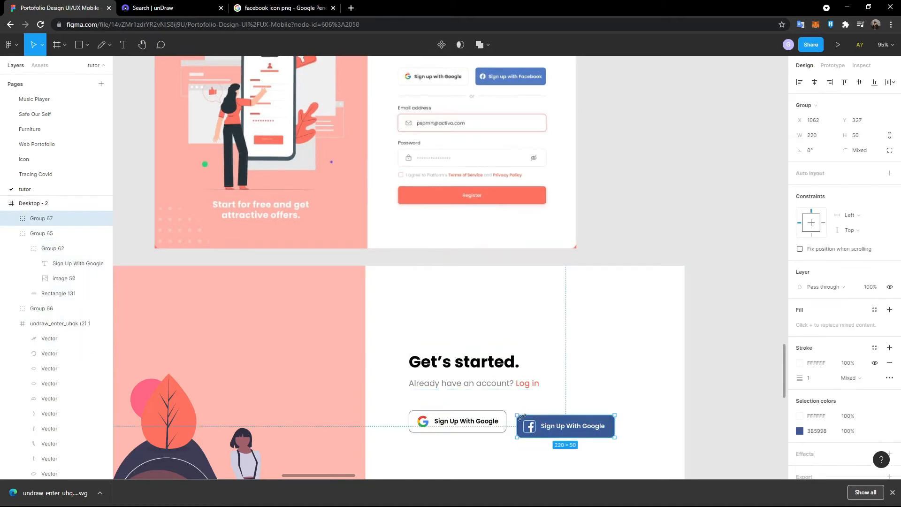
shift+click(490, 426)
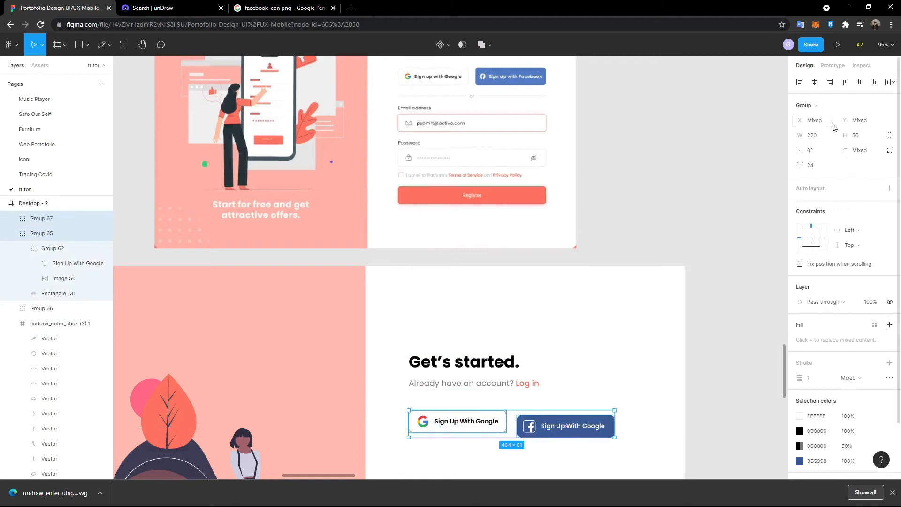
click(845, 83)
click(522, 368)
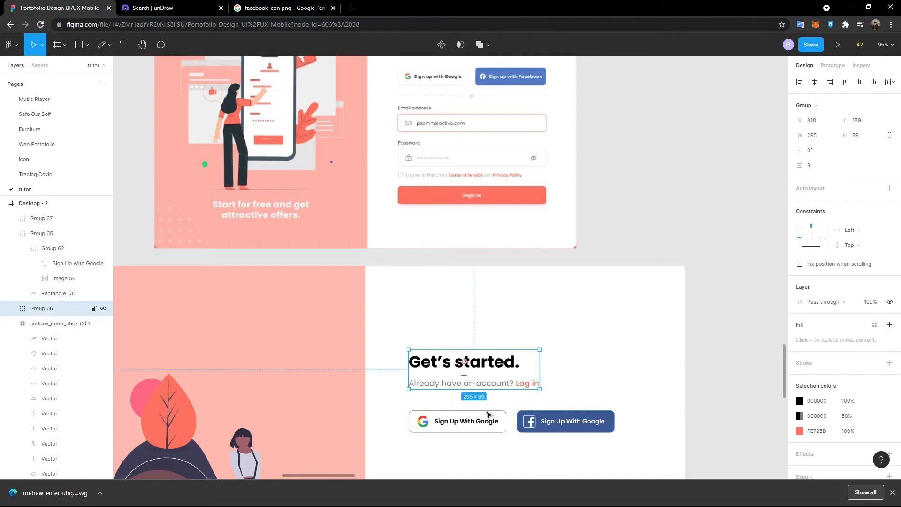
scroll(472, 400, up, 2)
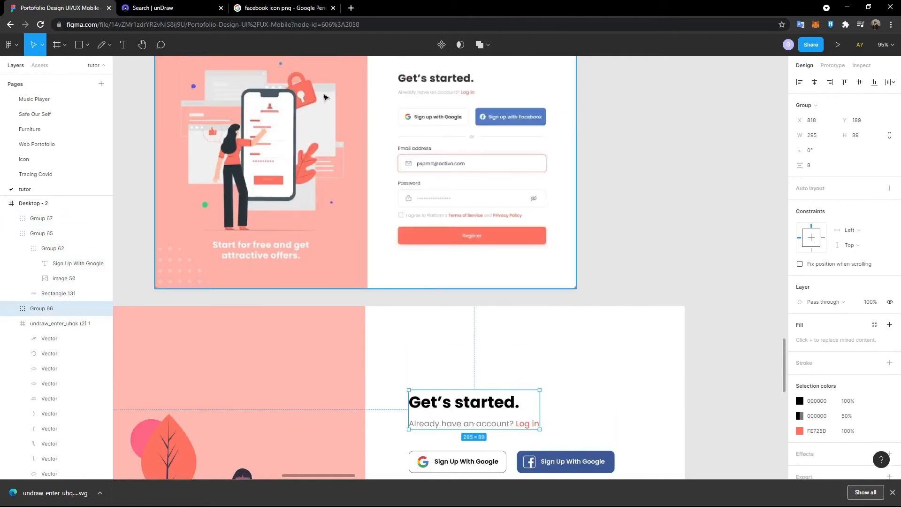
- Draw a level horizontal line below the Google button, matching the button's width
click(65, 45)
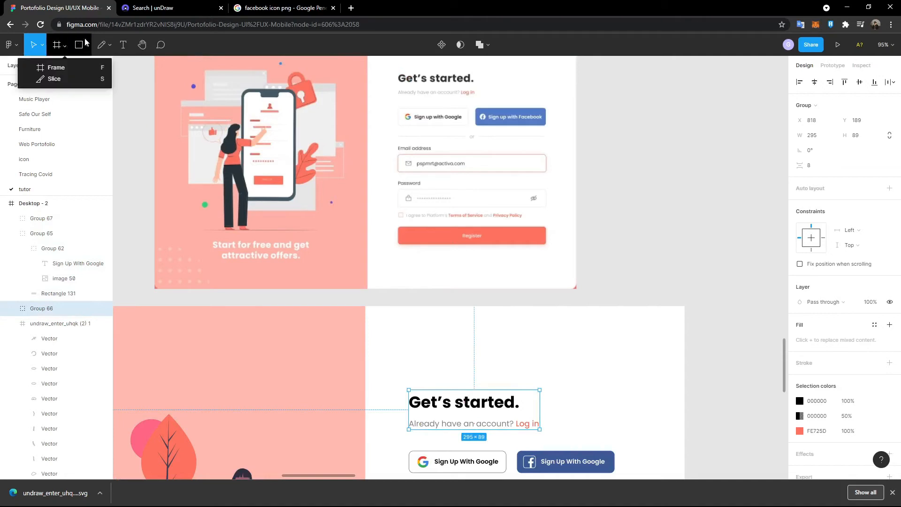
click(86, 45)
click(71, 79)
scroll(419, 295, down, 5)
drag(404, 306, 506, 305)
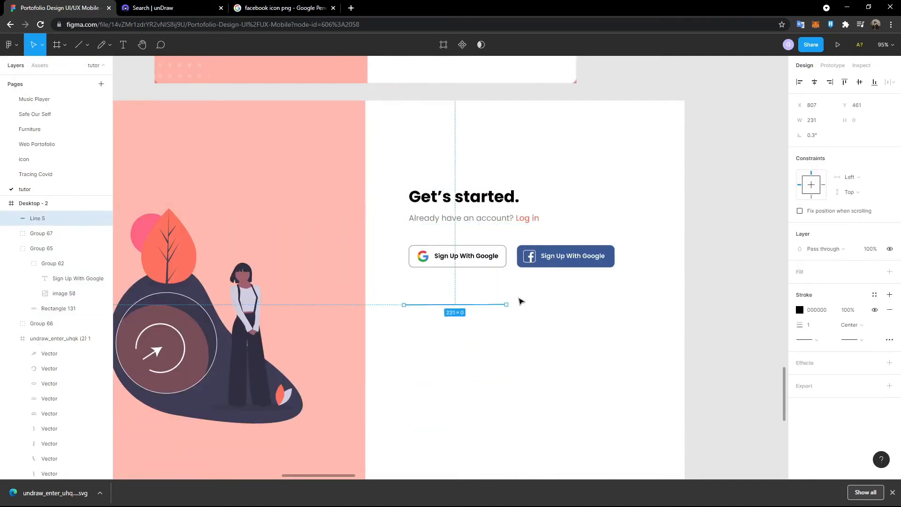
scroll(519, 301, up, 5)
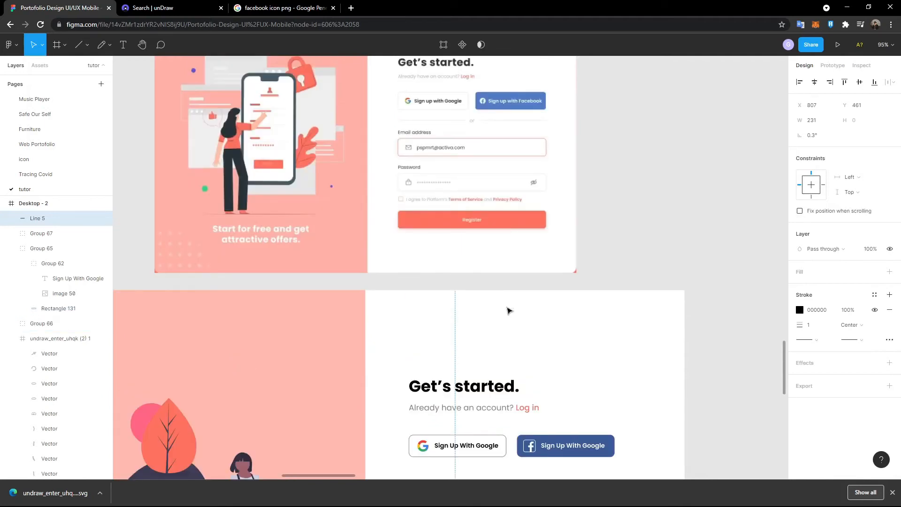
scroll(510, 310, down, 1)
drag(403, 459, 410, 457)
scroll(491, 424, up, 1)
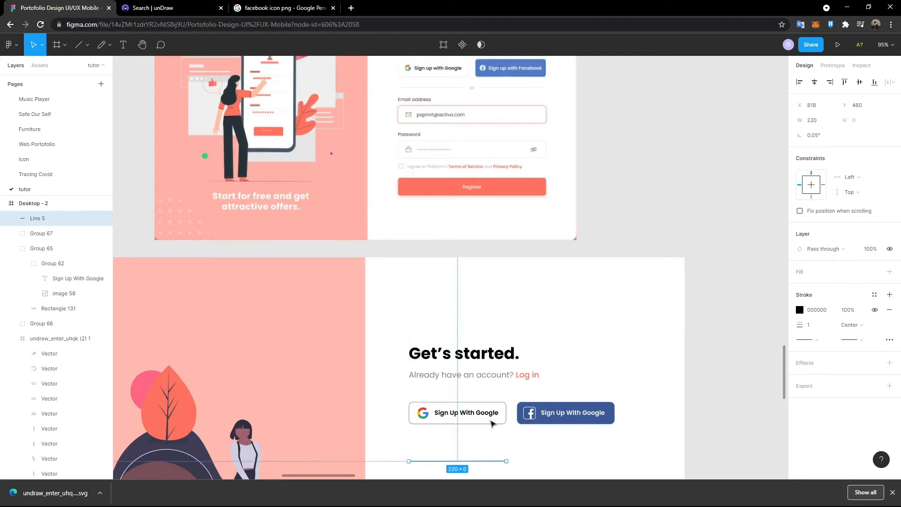
scroll(492, 428, down, 1)
drag(508, 452, 505, 451)
- Add the text 'or' in Regular weight next to the line's end
click(123, 45)
scroll(434, 323, down, 3)
click(528, 365)
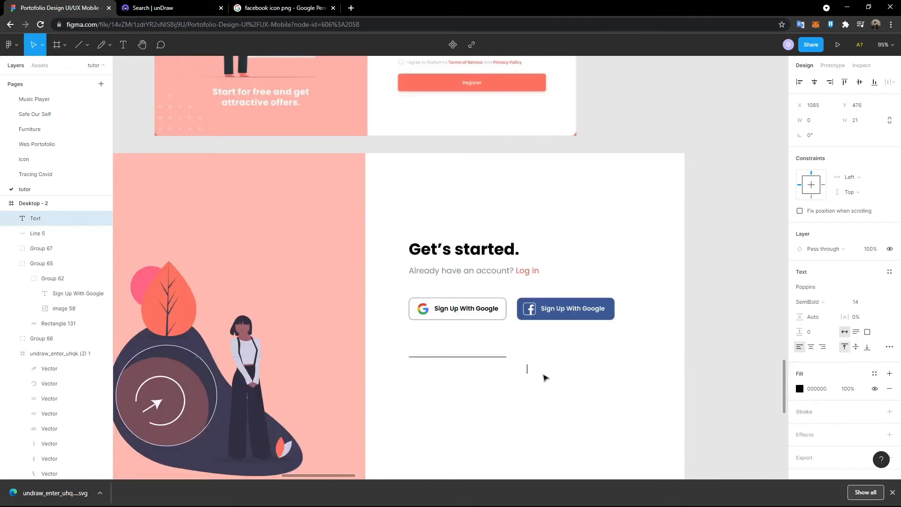
scroll(544, 376, up, 5)
text(or)
key(ctrl+a)
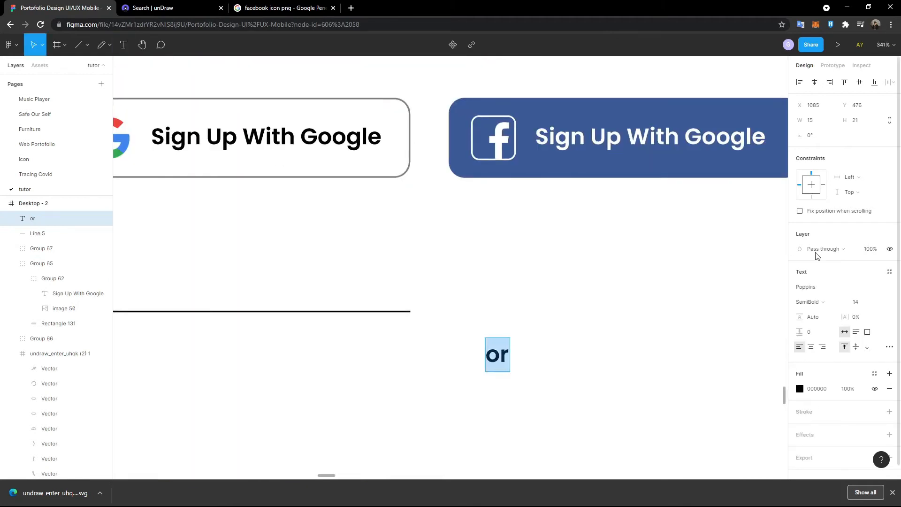
click(833, 302)
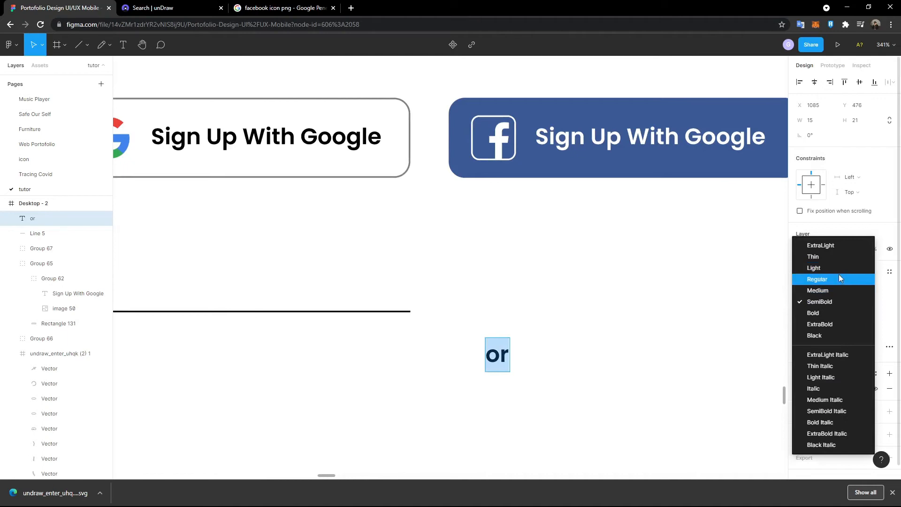
click(838, 278)
scroll(497, 336, down, 1)
scroll(499, 333, down, 3)
key(Escape)
drag(501, 347, 473, 322)
click(503, 324)
- Duplicate the line and place the copy to the right of 'or'
click(467, 322)
key(ctrl+c)
key(ctrl+v)
drag(432, 322, 592, 325)
scroll(578, 329, up, 2)
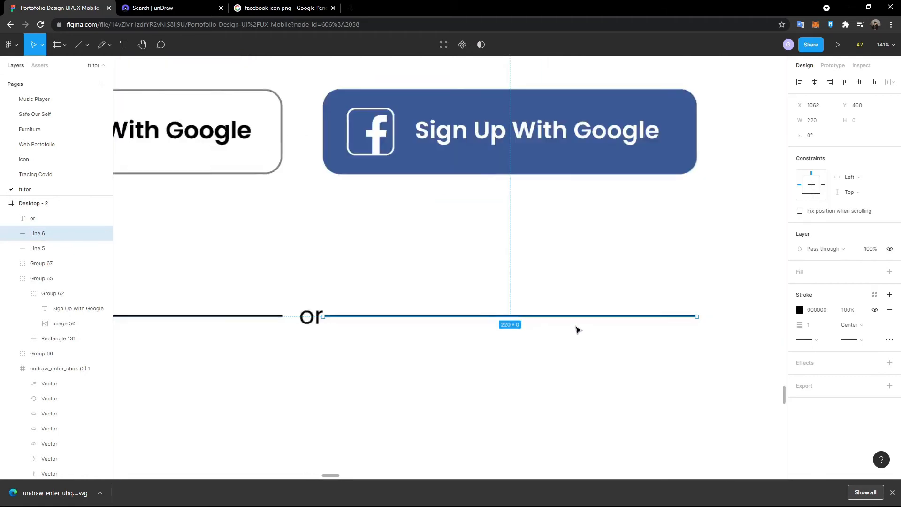
scroll(577, 330, down, 4)
scroll(578, 329, up, 3)
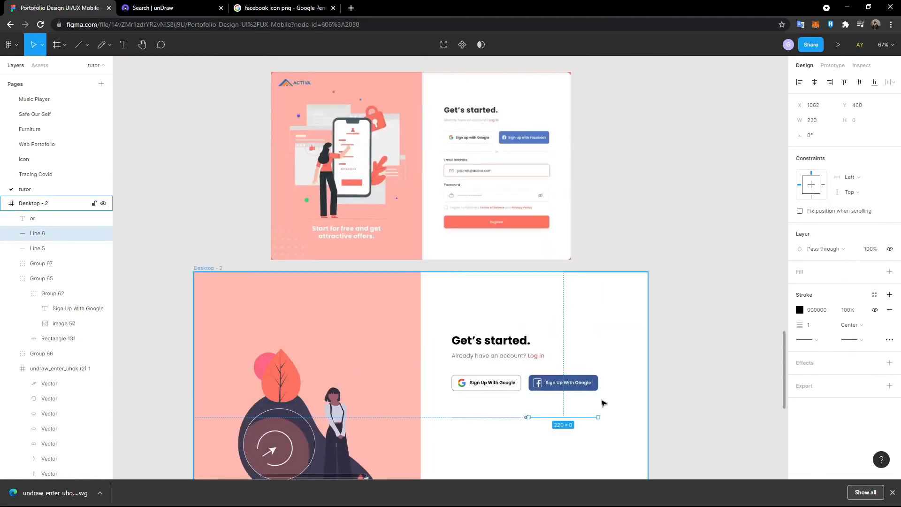
scroll(601, 402, up, 6)
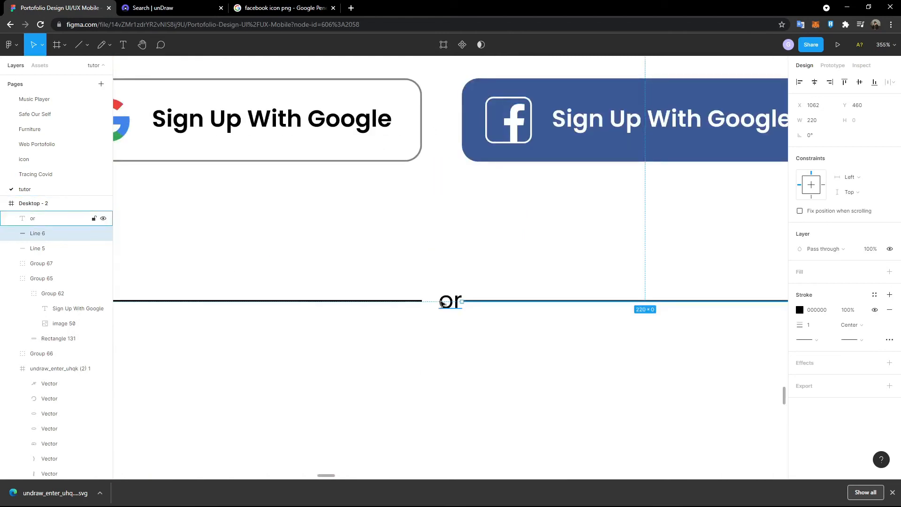
- Centre the 'or' text between the two lines
click(450, 303)
drag(449, 303, 441, 305)
click(459, 329)
click(437, 249)
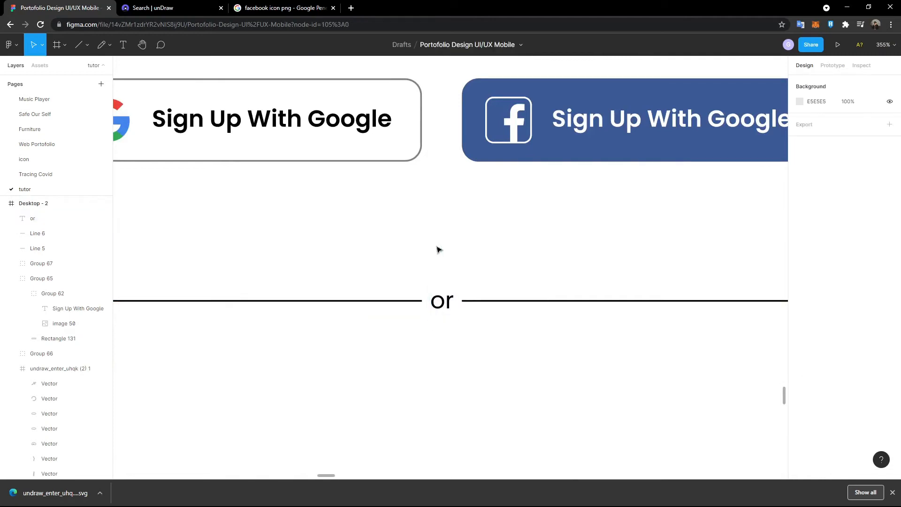
ctrl+scroll(437, 244, down, 5)
scroll(407, 292, up, 5)
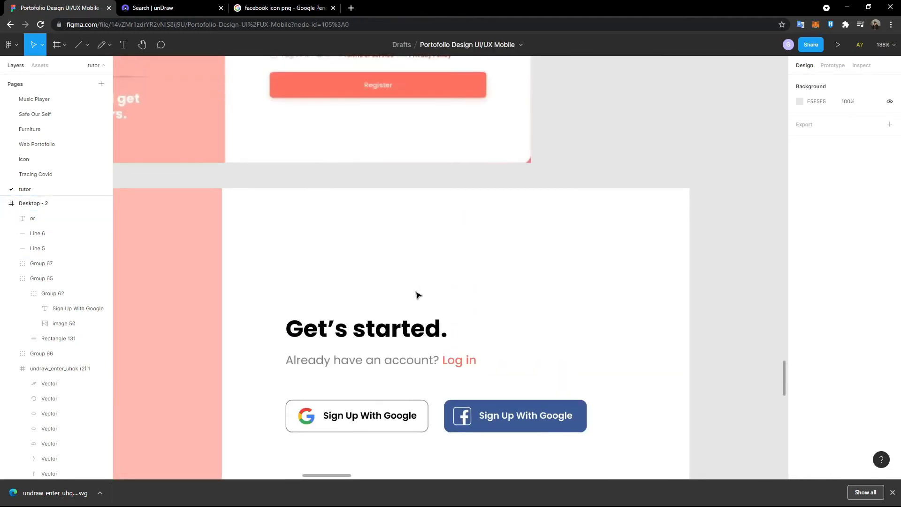
ctrl+scroll(417, 294, down, 5)
ctrl+scroll(411, 281, up, 4)
scroll(411, 266, down, 4)
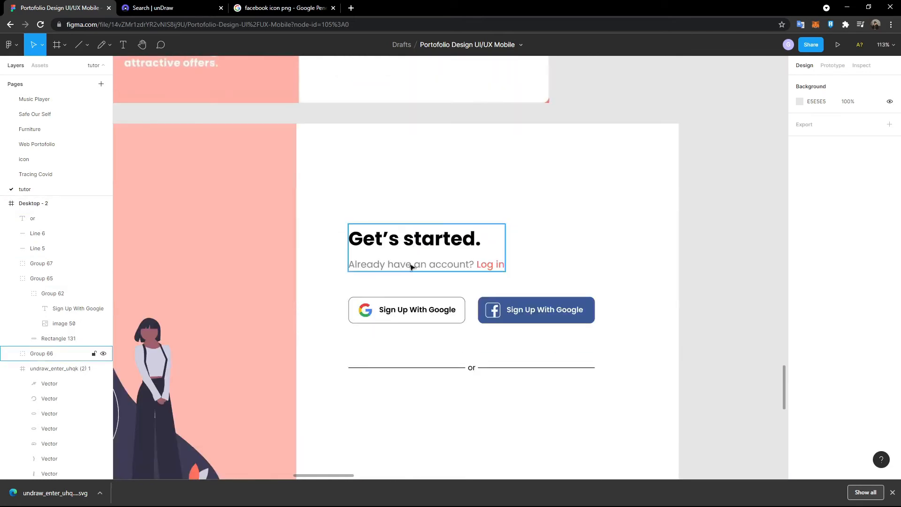
scroll(411, 266, down, 2)
- Select 'or' and both lines, then lower the divider's stroke opacity
click(453, 223)
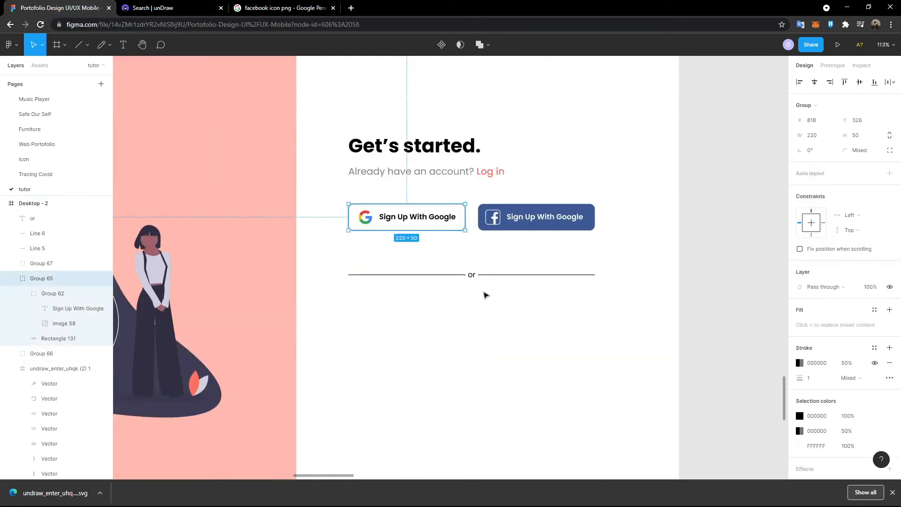
click(483, 262)
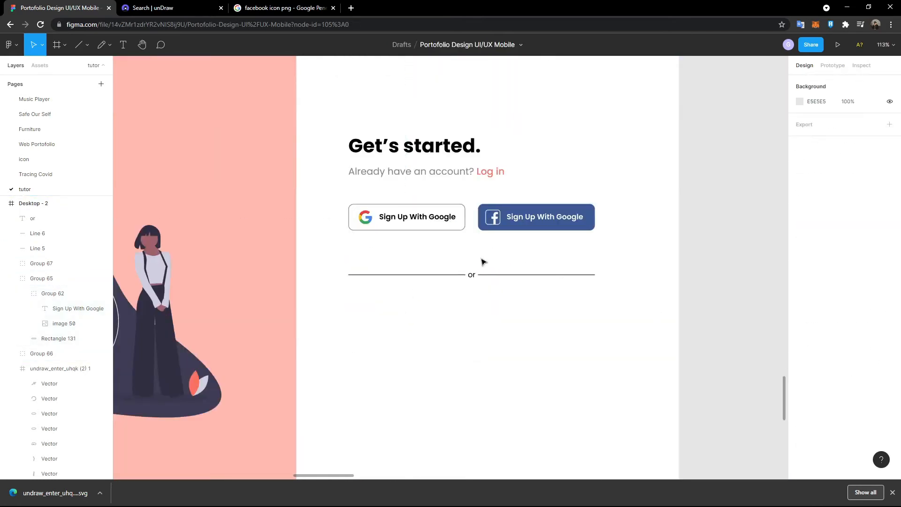
drag(519, 301, 428, 266)
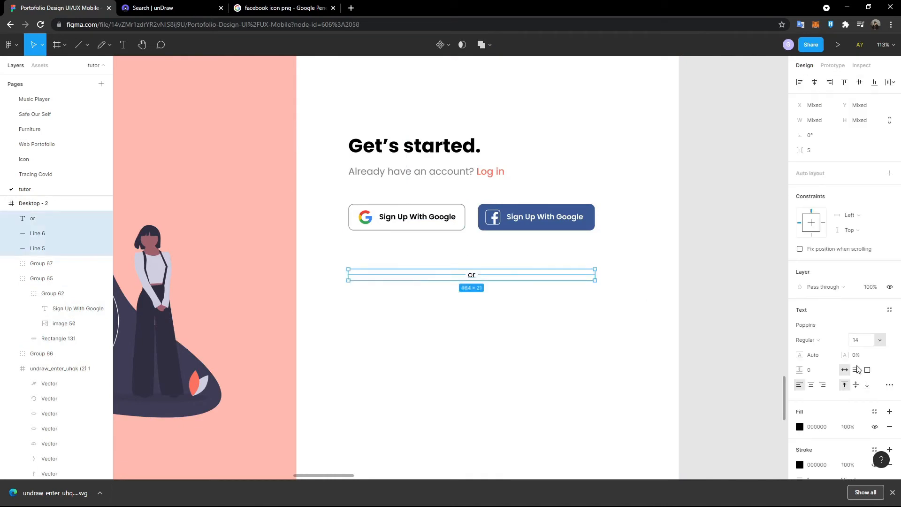
scroll(852, 432, down, 1)
scroll(852, 432, down, 2)
click(852, 371)
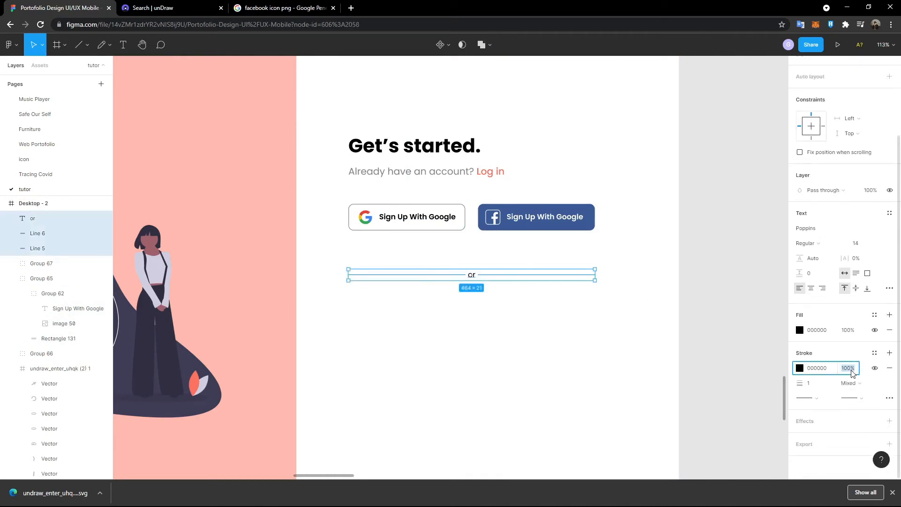
- Fade the 'or' text by setting its fill opacity to 50%
click(507, 390)
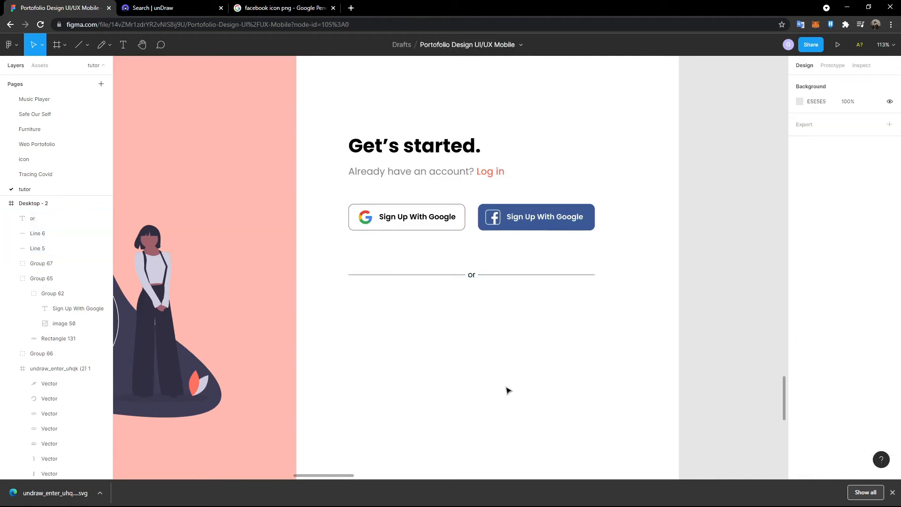
click(472, 276)
click(848, 392)
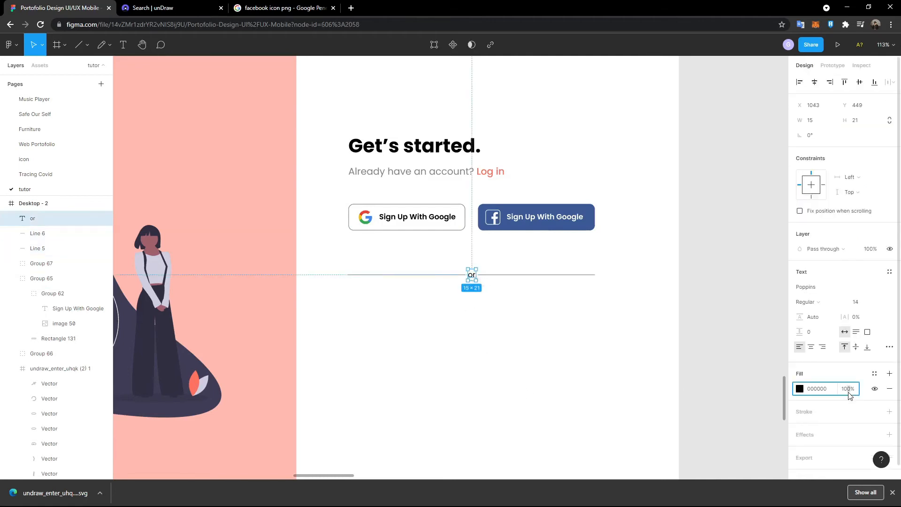
click(595, 362)
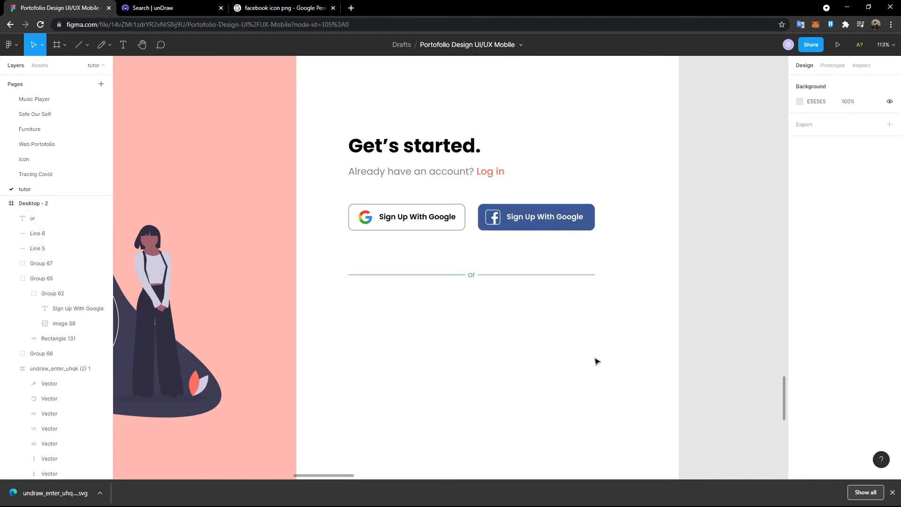
ctrl+scroll(529, 336, down, 5)
scroll(517, 334, up, 1)
ctrl+scroll(518, 356, up, 6)
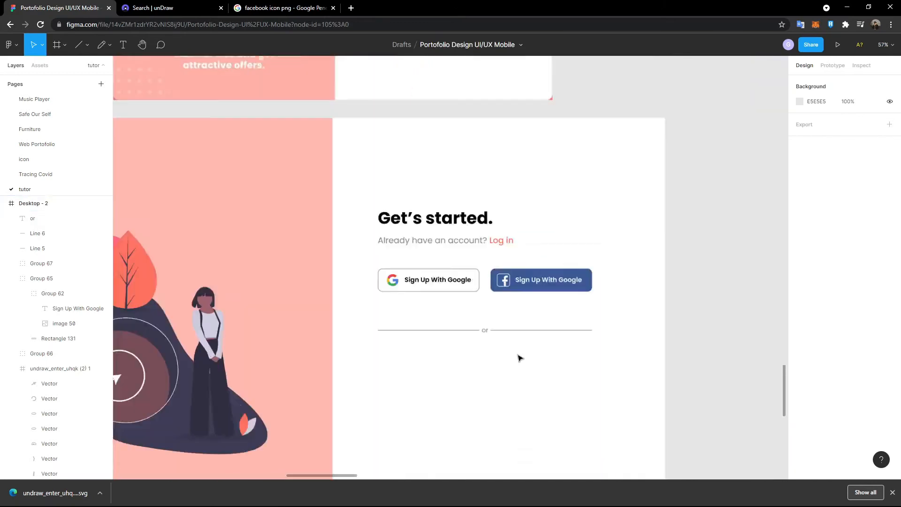
- Select the whole 'or' divider and nudge it up twice with Shift+Up
drag(517, 345, 404, 306)
ctrl+scroll(404, 306, down, 5)
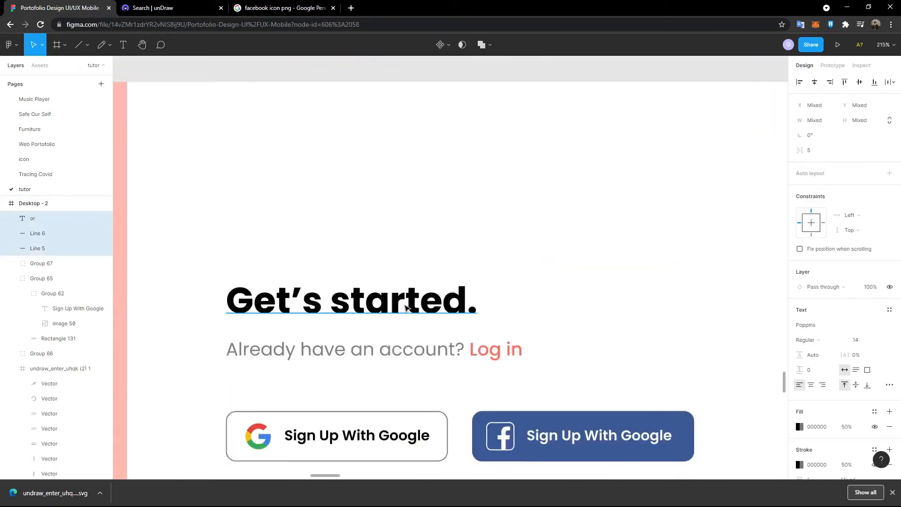
scroll(412, 378, up, 6)
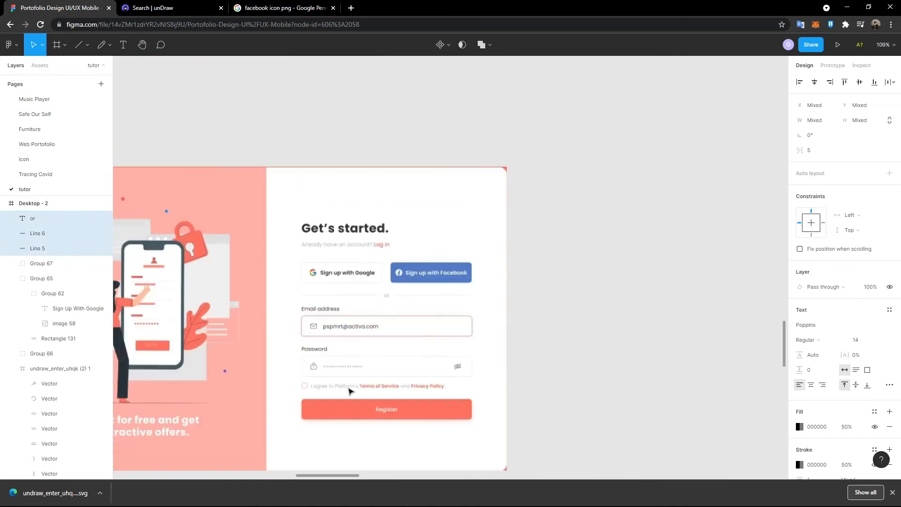
scroll(324, 319, down, 3)
scroll(333, 348, down, 4)
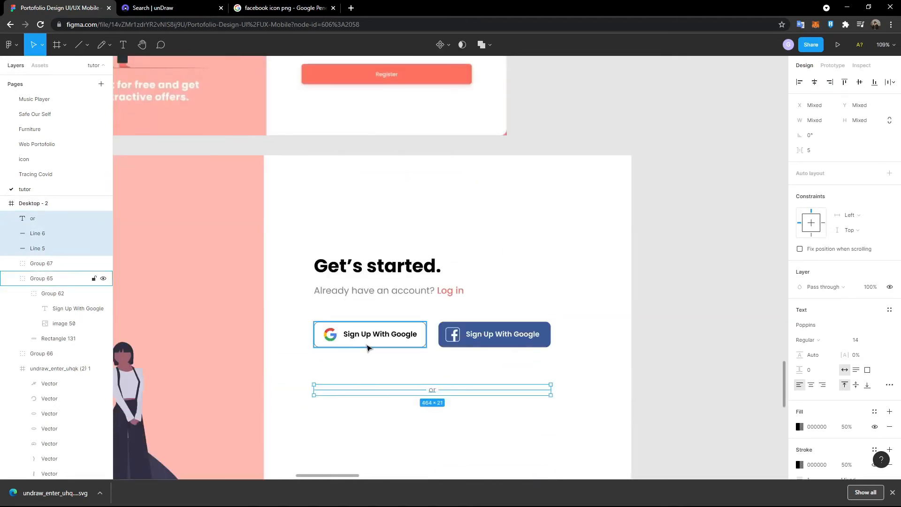
key(shift+Up)
key(shift+Up)
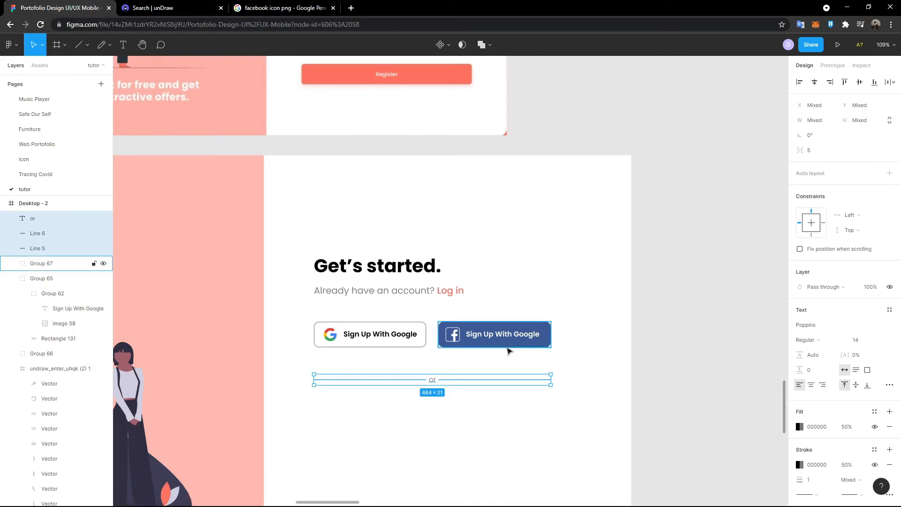
key(shift+Up)
key(shift+Up)
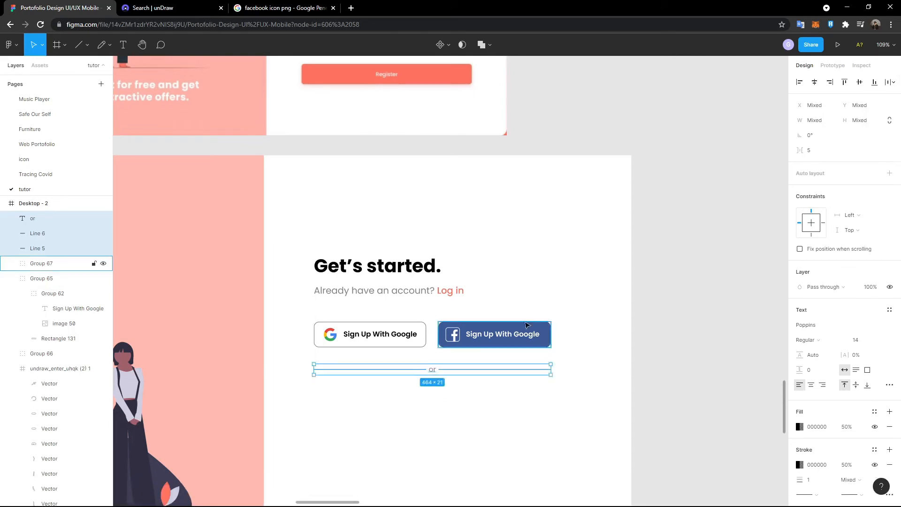
scroll(525, 295, up, 2)
scroll(526, 295, down, 5)
click(525, 294)
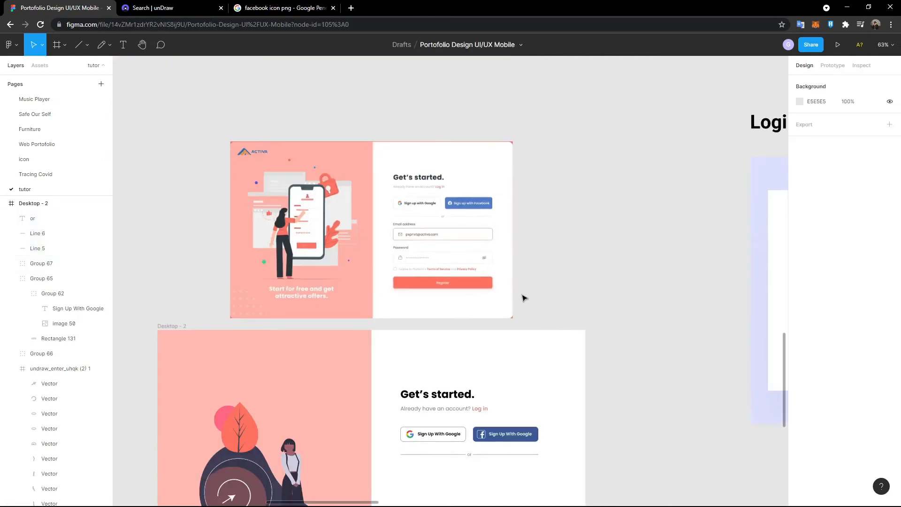
scroll(410, 249, down, 5)
scroll(410, 248, up, 1)
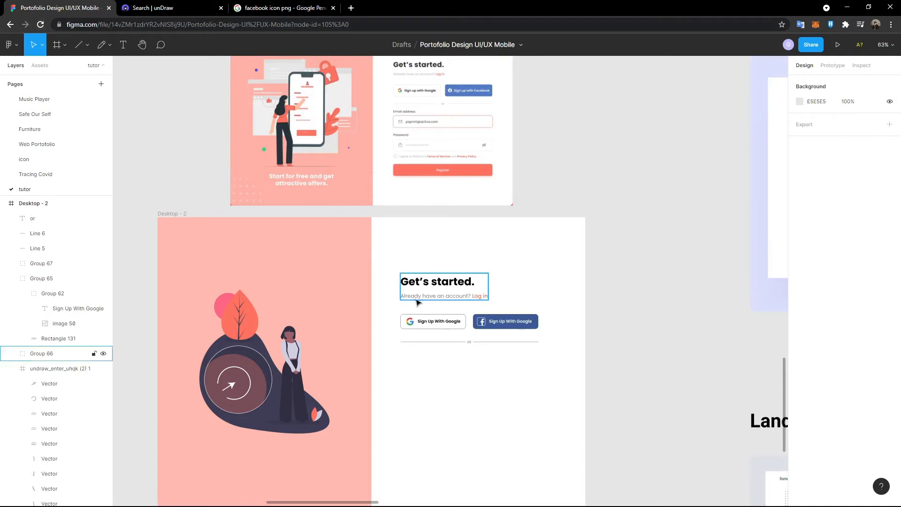
- Place an 'Email address' text label below the divider, undoing an accidental duplicate paste
click(85, 50)
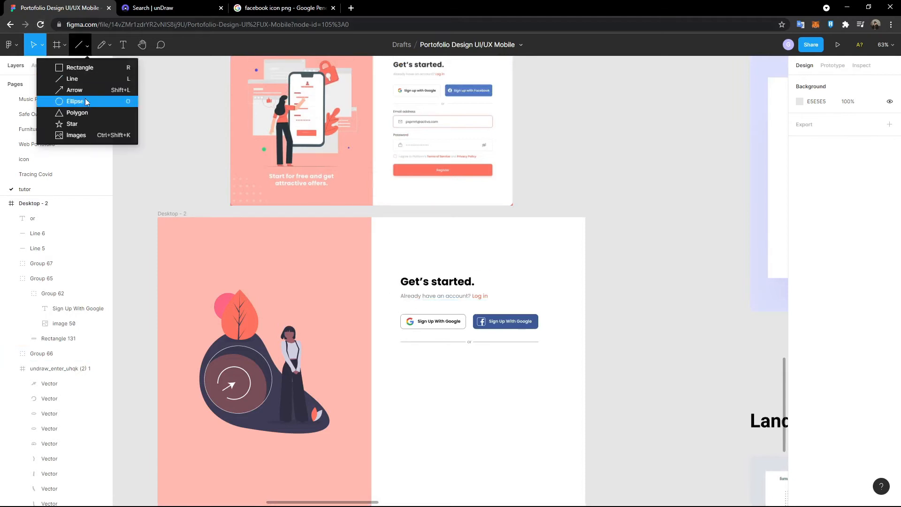
click(123, 45)
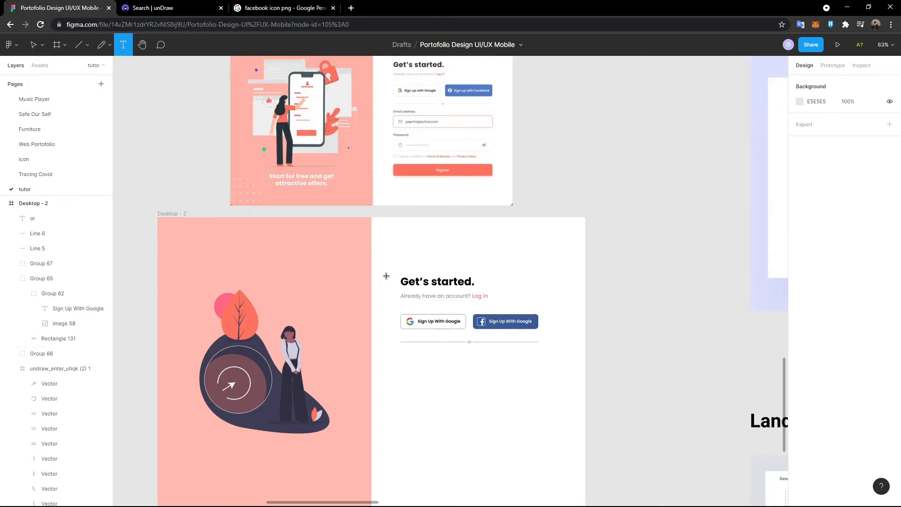
click(404, 385)
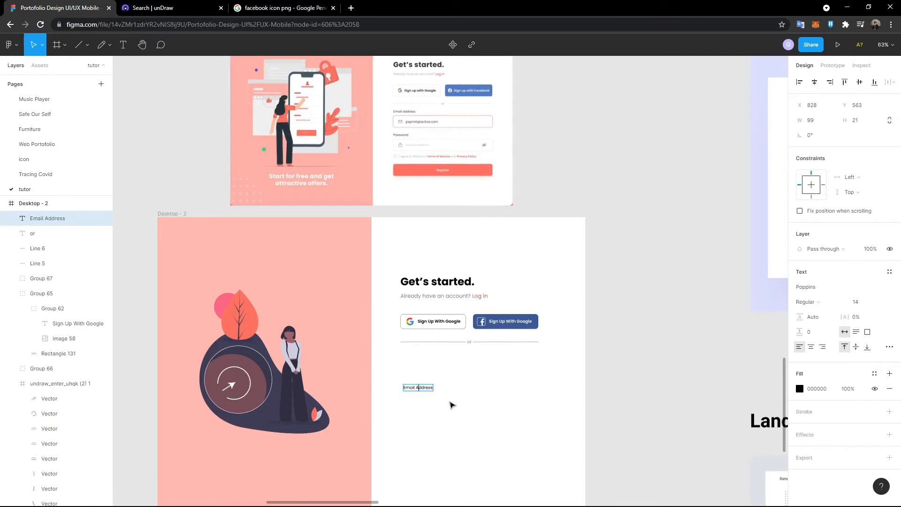
key(Escape)
key(ctrl+v)
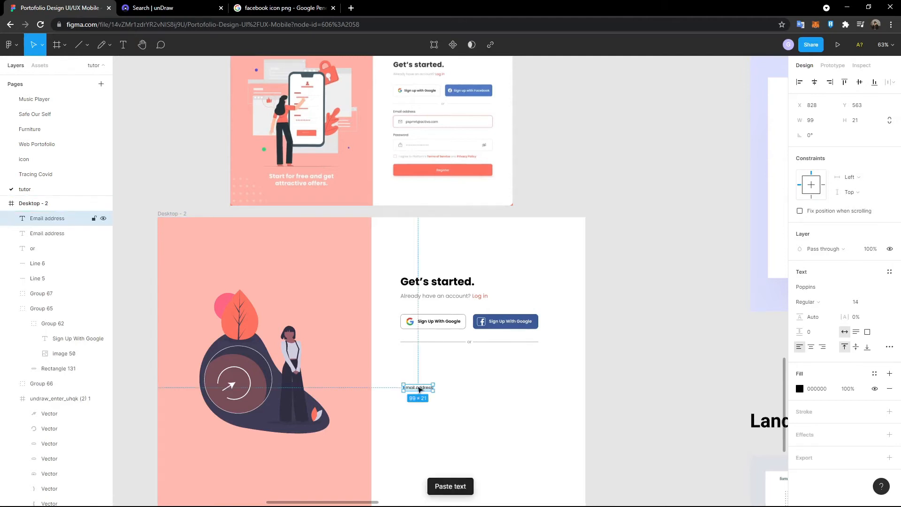
key(ctrl+z)
click(470, 403)
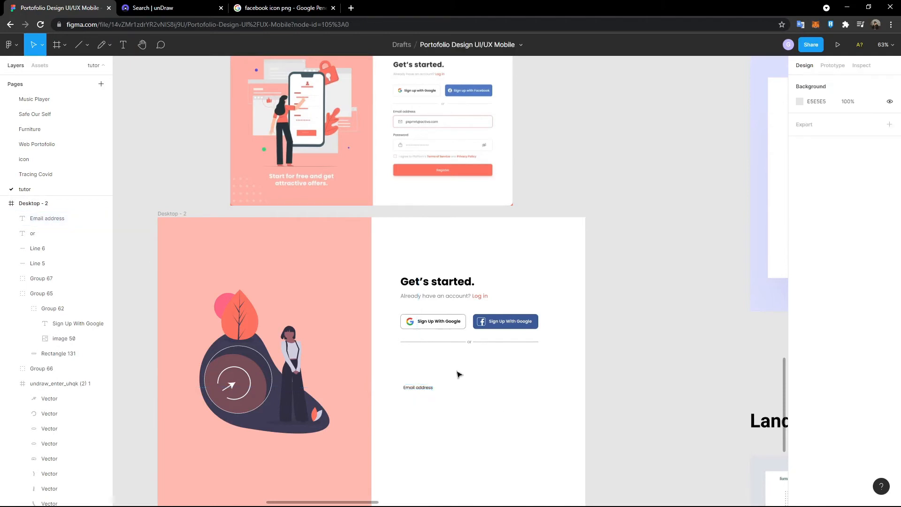
click(85, 45)
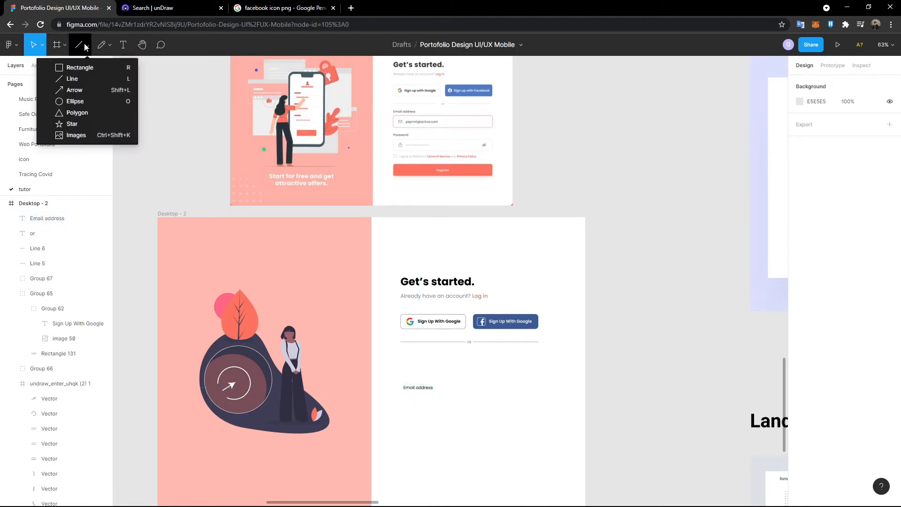
- Draw a rectangle under the Email address label and widen it to 464 px
click(76, 67)
drag(406, 400, 538, 421)
scroll(515, 405, up, 1)
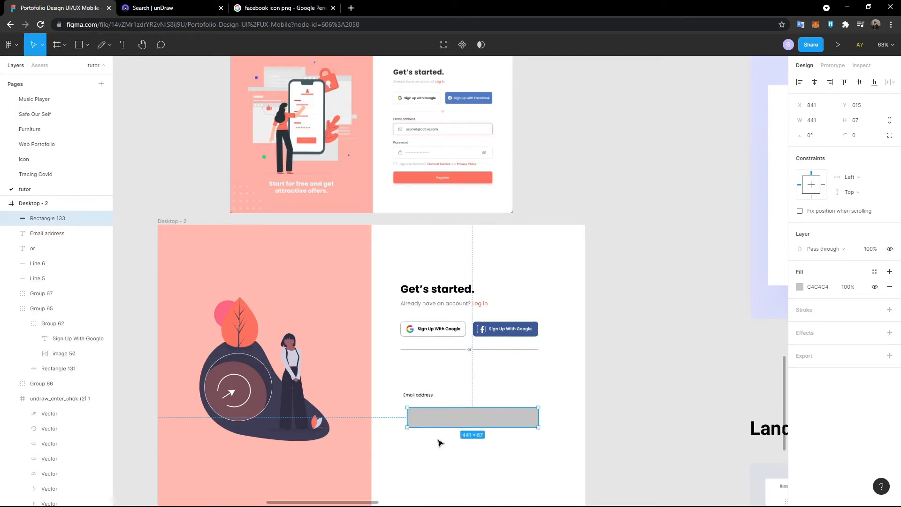
drag(407, 422, 400, 422)
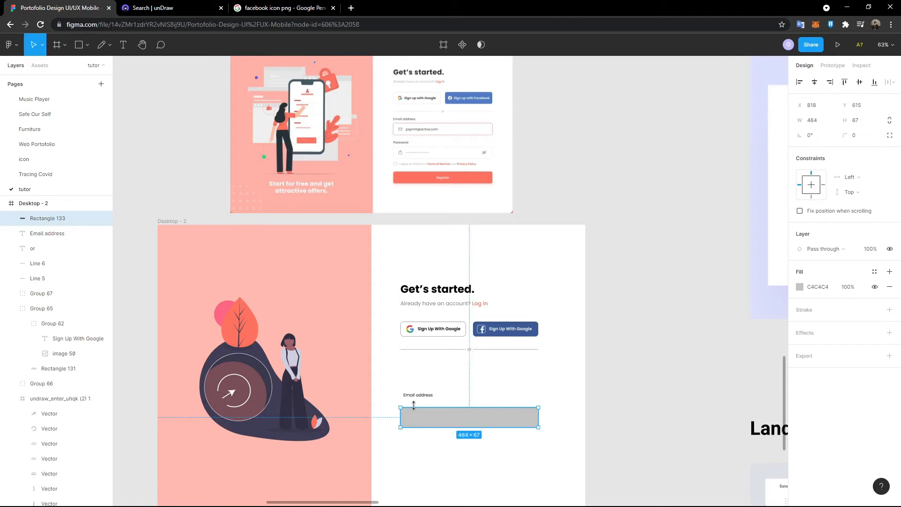
scroll(689, 254, up, 1)
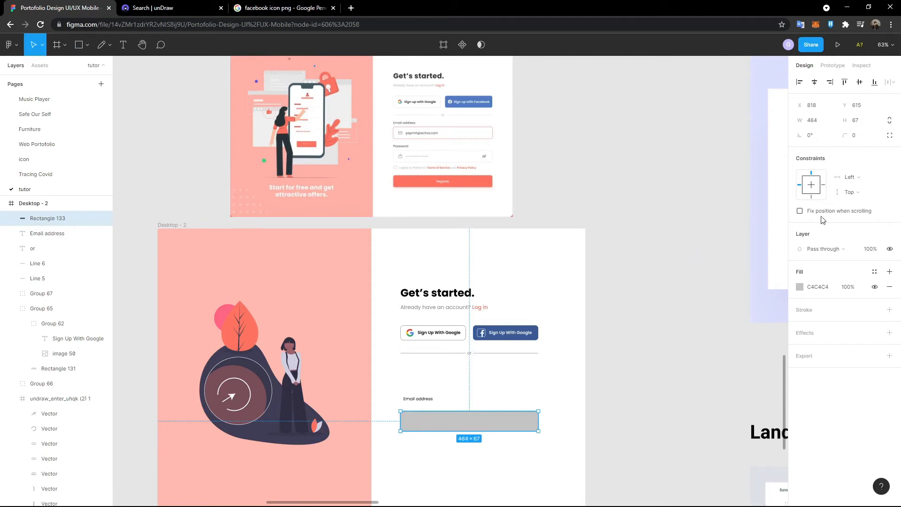
- Give the rectangle height 52, corner radius 10, and remove its grey fill
click(864, 123)
key(Return)
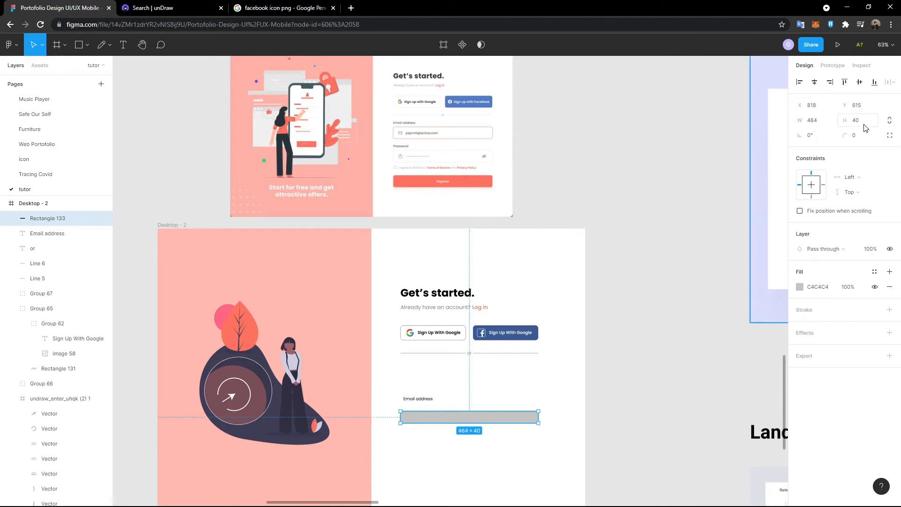
click(866, 128)
text(52)
key(Return)
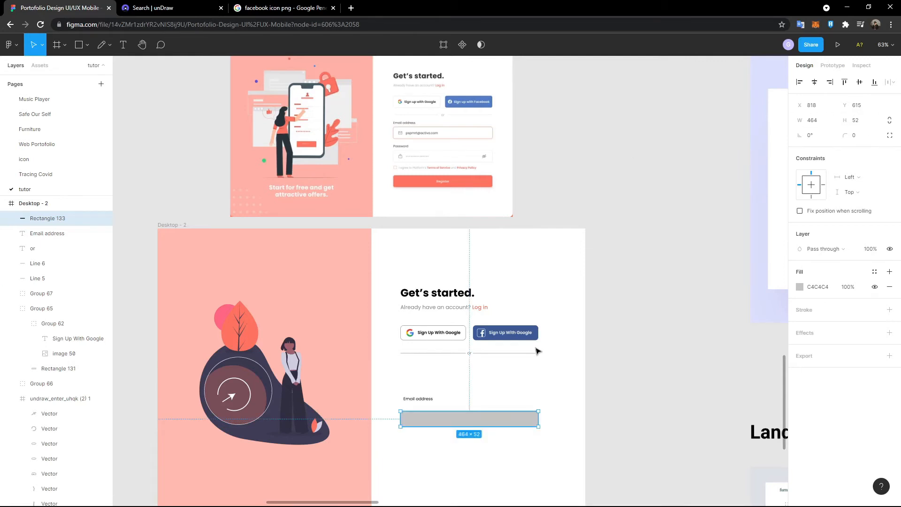
click(862, 136)
text(10)
key(Return)
click(889, 287)
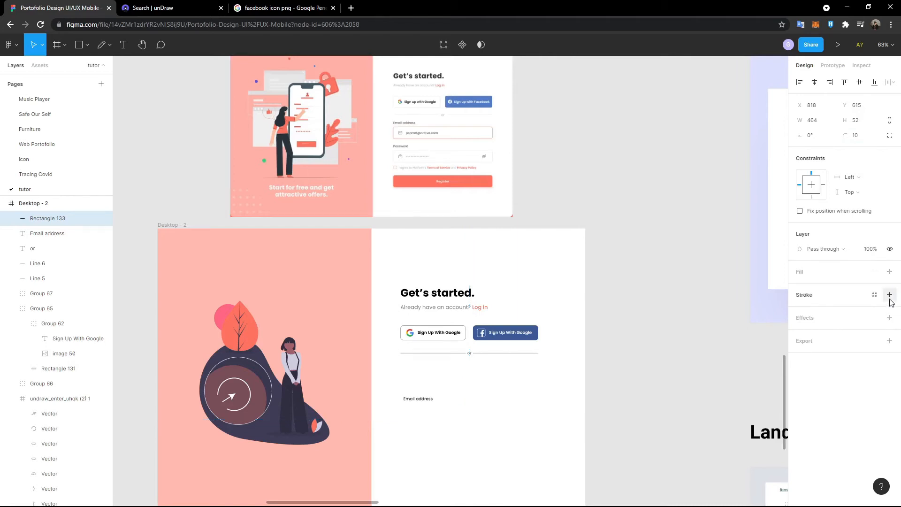
- Add a stroke to the input box, sampling the Register button's coral FE725D
click(890, 295)
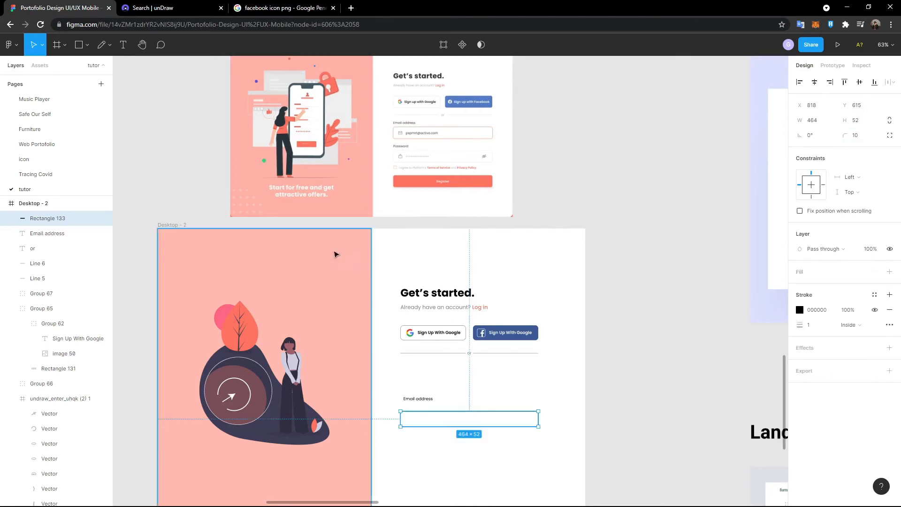
scroll(334, 254, up, 2)
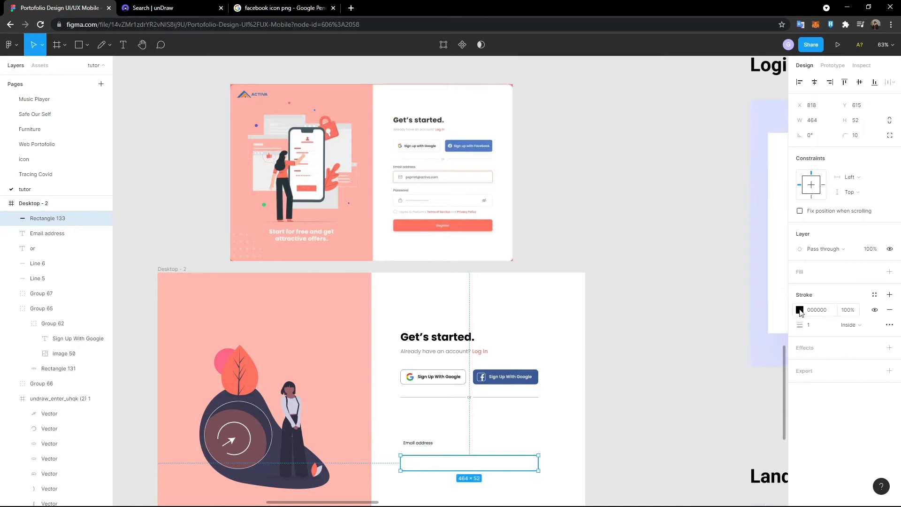
click(800, 310)
click(689, 402)
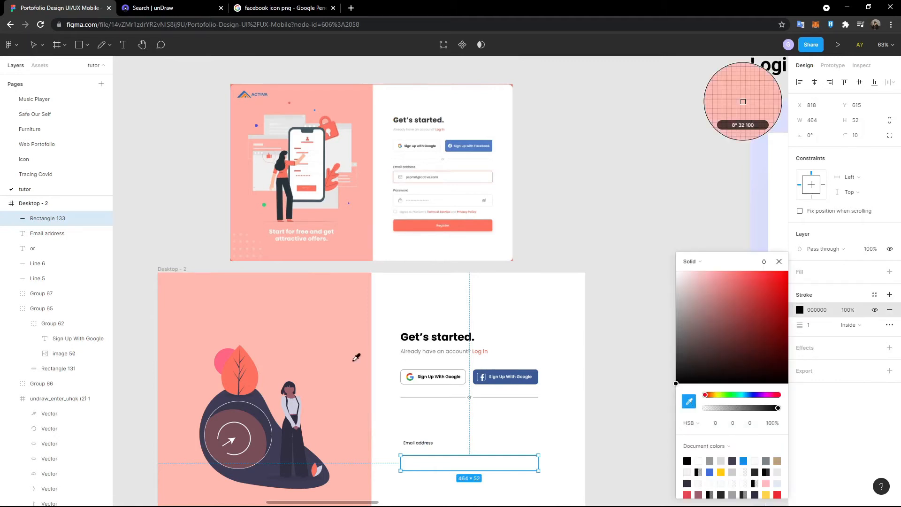
scroll(356, 357, down, 3)
scroll(352, 358, up, 4)
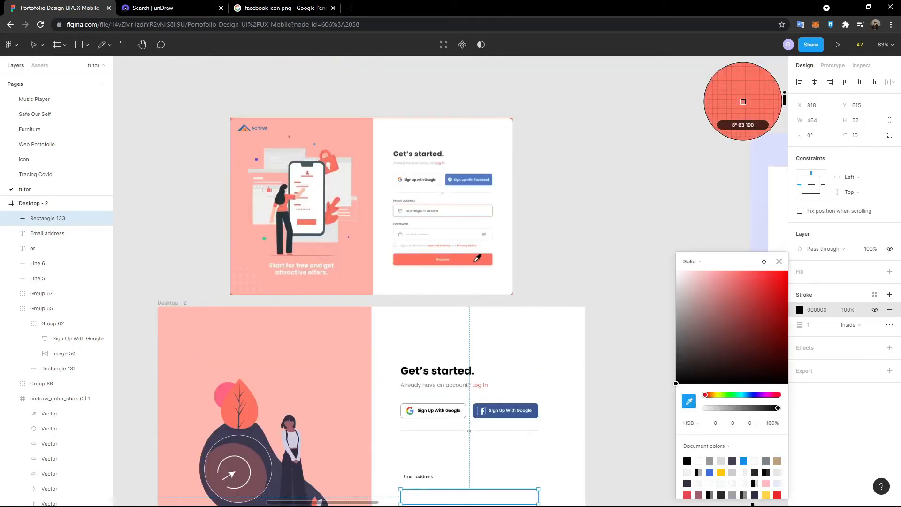
click(477, 259)
click(557, 255)
- Select the Email address label and input box together
scroll(506, 351, down, 1)
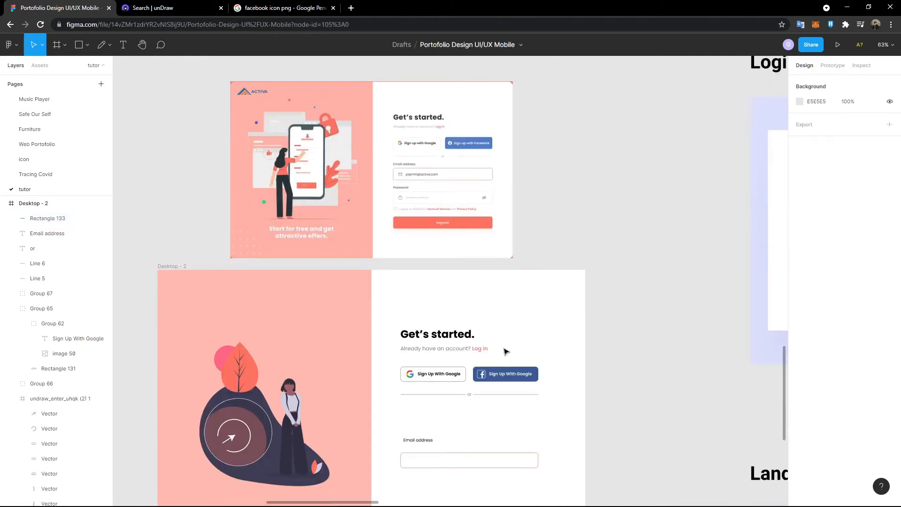
scroll(460, 193, up, 10)
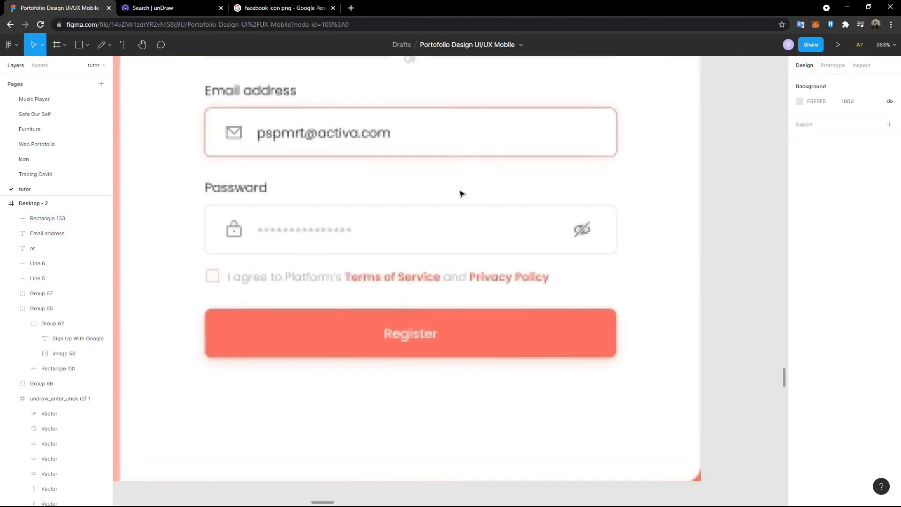
scroll(460, 193, down, 10)
scroll(502, 385, down, 2)
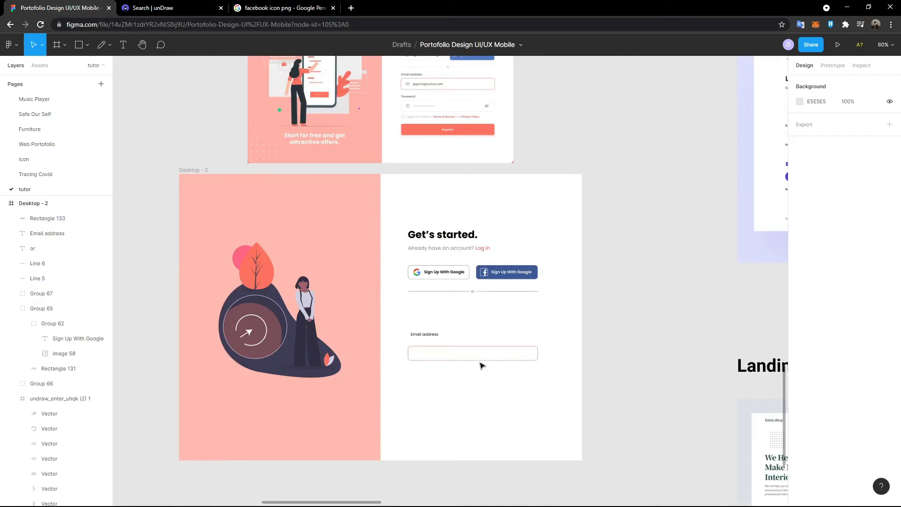
drag(490, 387, 415, 323)
drag(409, 322, 433, 381)
scroll(432, 380, up, 3)
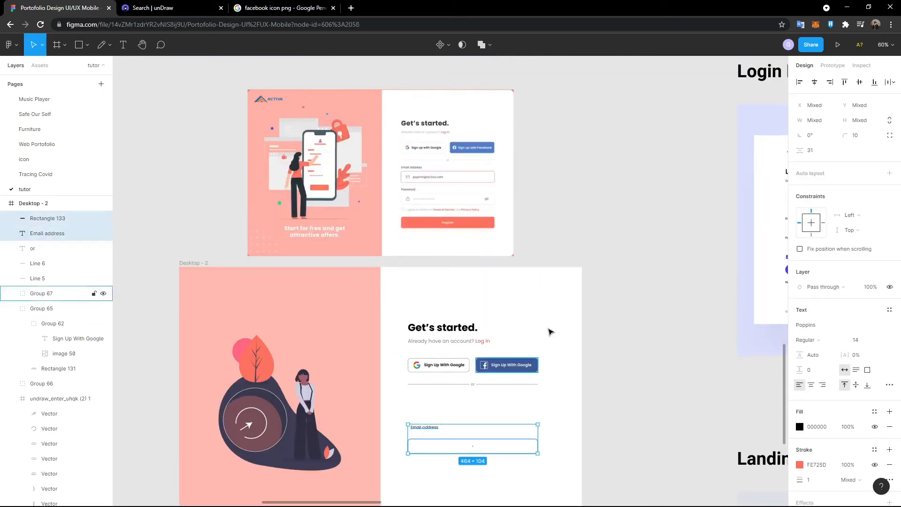
- Left-align the Email address label with its box and set their spacing to 12
click(800, 82)
drag(419, 434, 474, 457)
click(404, 411)
click(811, 150)
scroll(485, 414, up, 5)
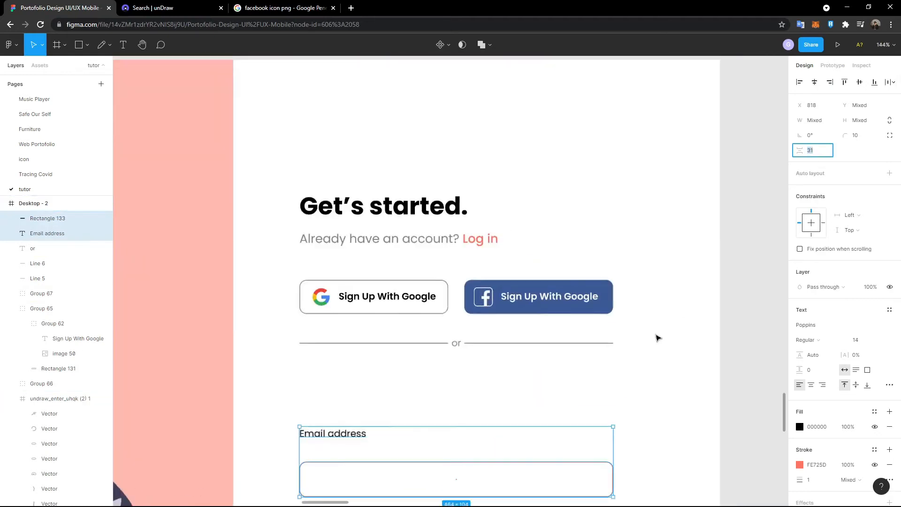
scroll(656, 337, down, 1)
text(24)
key(Return)
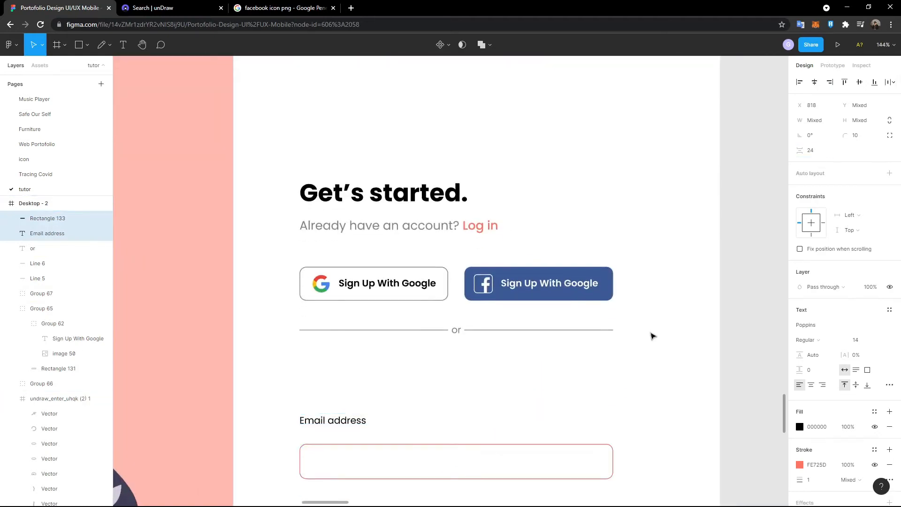
scroll(657, 289, down, 5)
scroll(657, 292, up, 1)
click(821, 152)
text(12)
key(Return)
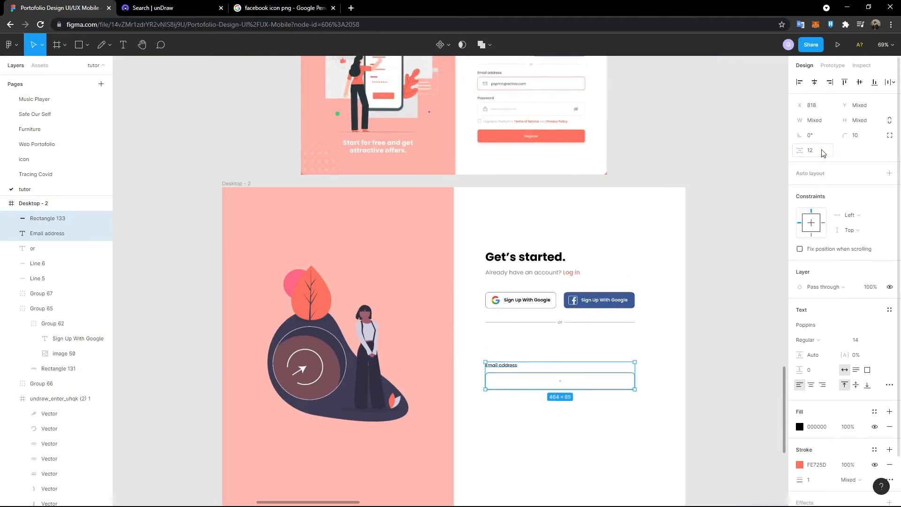
click(707, 210)
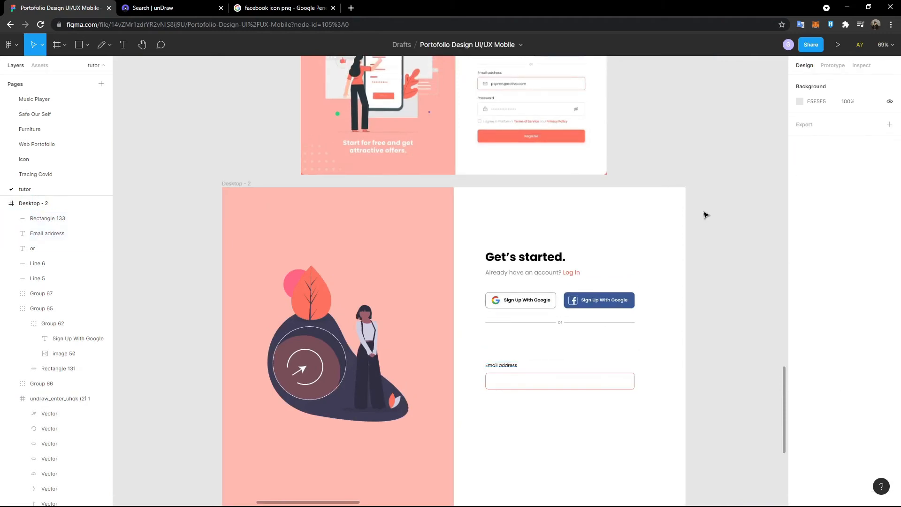
- Group the label and box, then paste a copy 100 px below
scroll(577, 345, up, 1)
drag(471, 364, 545, 421)
key(ctrl+g)
key(ctrl+c)
key(ctrl+v)
key(shift+Down)
key(shift+Down)
key(shift+Down)
key(shift+Down)
key(shift+Down)
key(shift+Down)
key(shift+Down)
key(shift+Down)
key(shift+Down)
key(shift+Down)
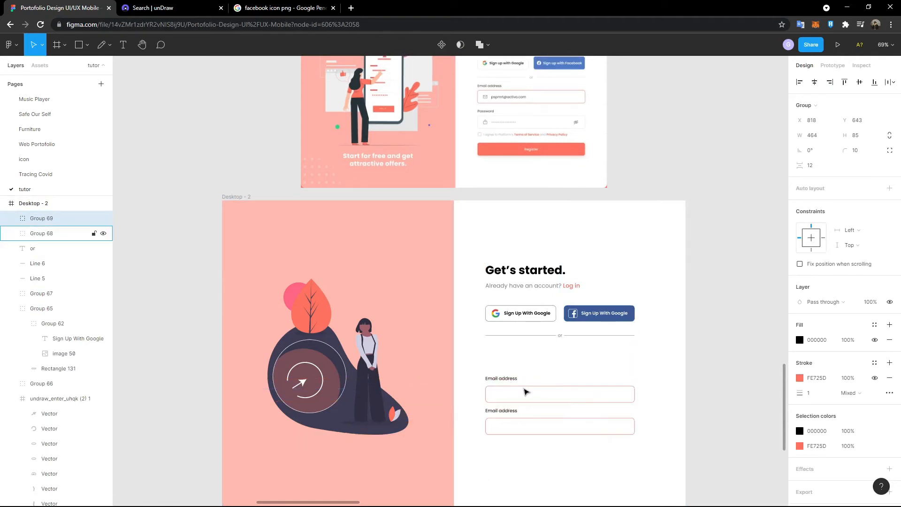
- Relabel the copied field 'Password'
double_click(505, 411)
double_click(506, 411)
text(Password)
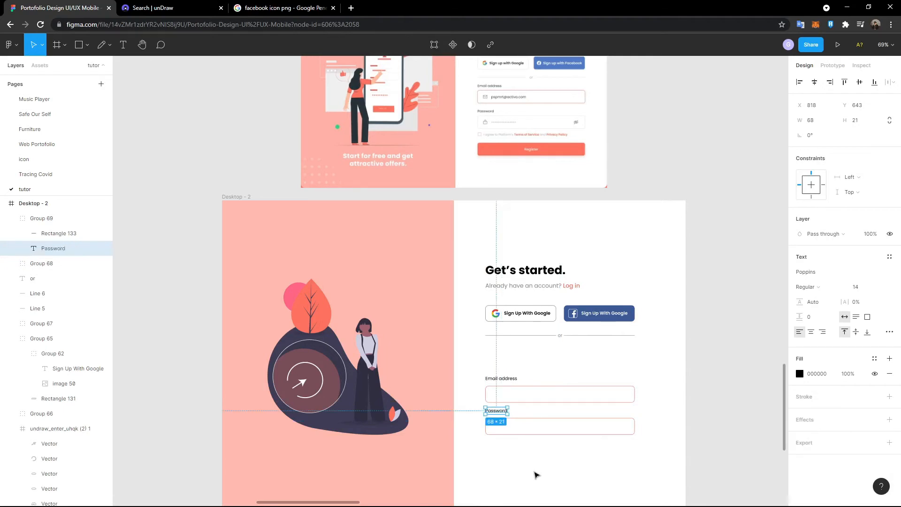
click(536, 472)
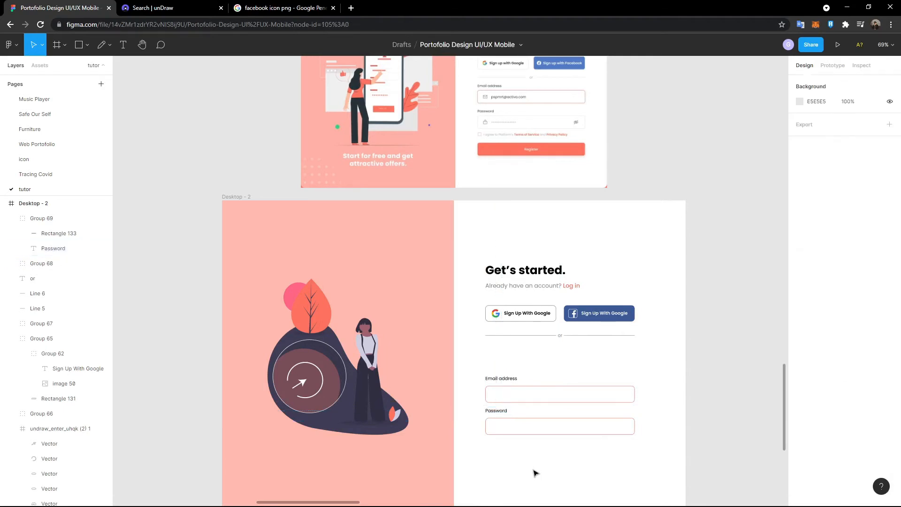
- Space the Email address and Password fields 32 px apart
click(499, 418)
shift+click(499, 388)
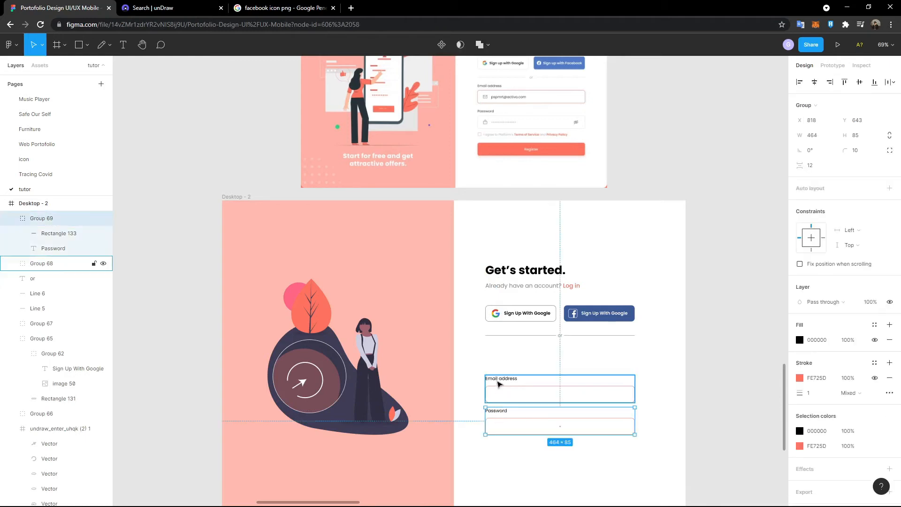
click(822, 165)
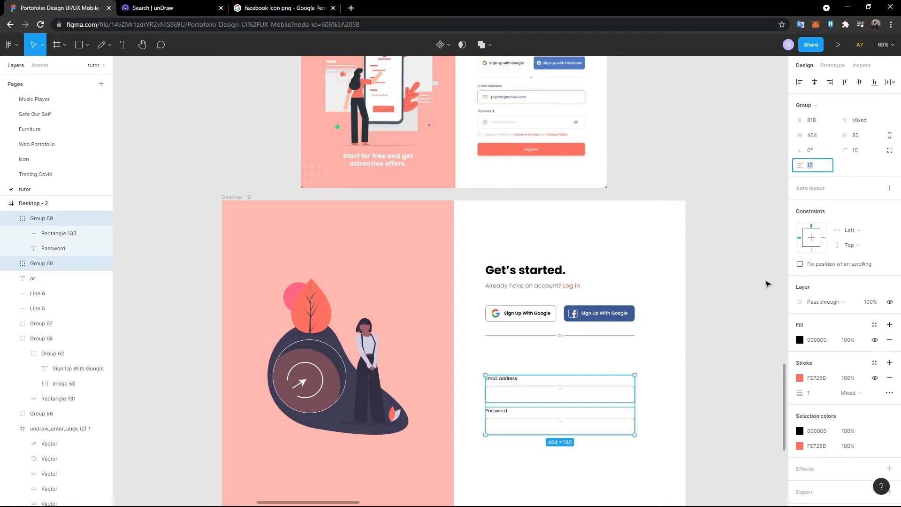
key(Return)
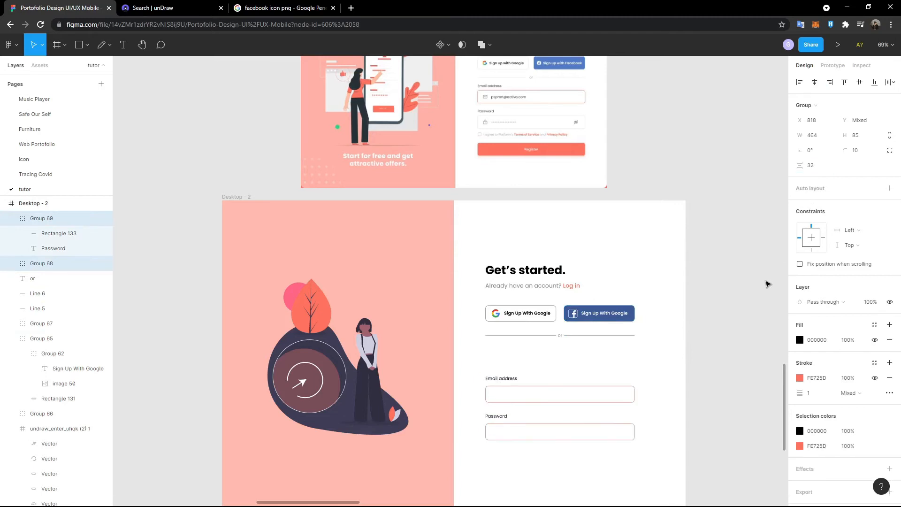
click(475, 360)
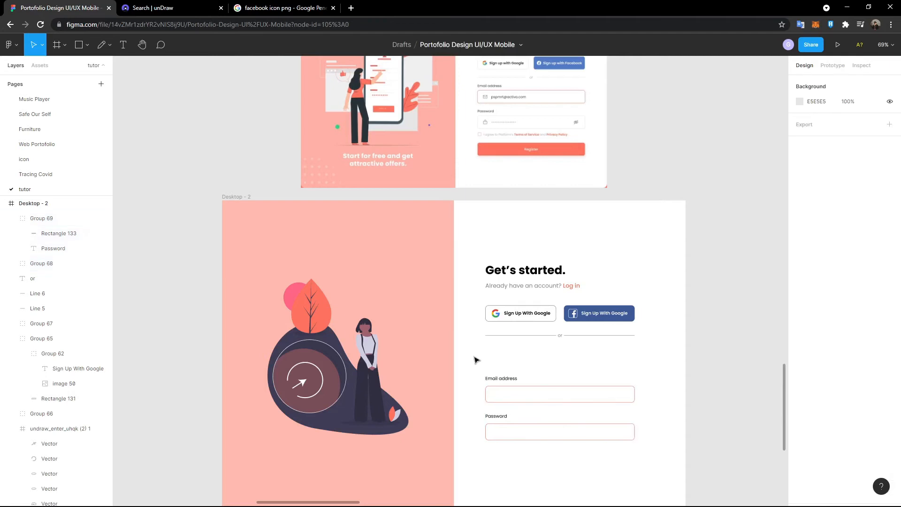
- Nudge both fields upward, closer to the divider
drag(462, 362, 646, 478)
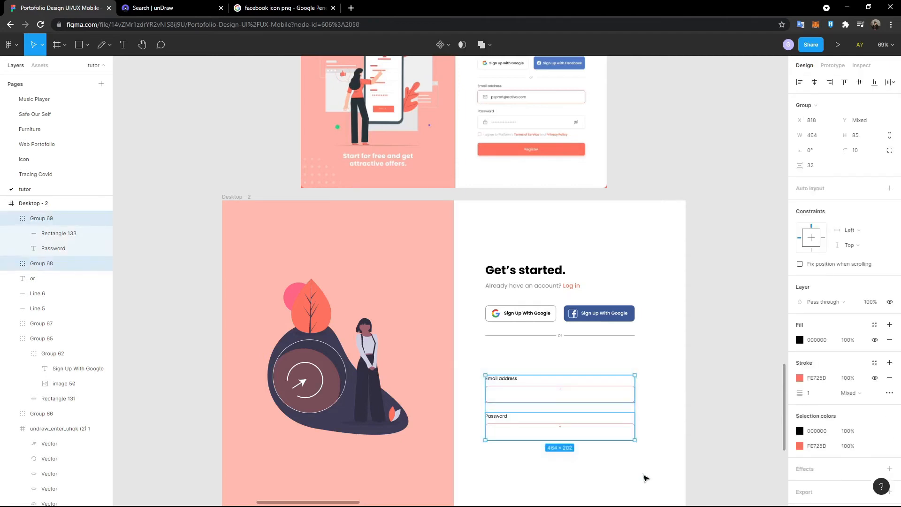
key(shift+Up)
key(shift+Up)
key(shift+Up)
key(shift+Up)
key(shift+Up)
key(shift+Up)
key(shift+Up)
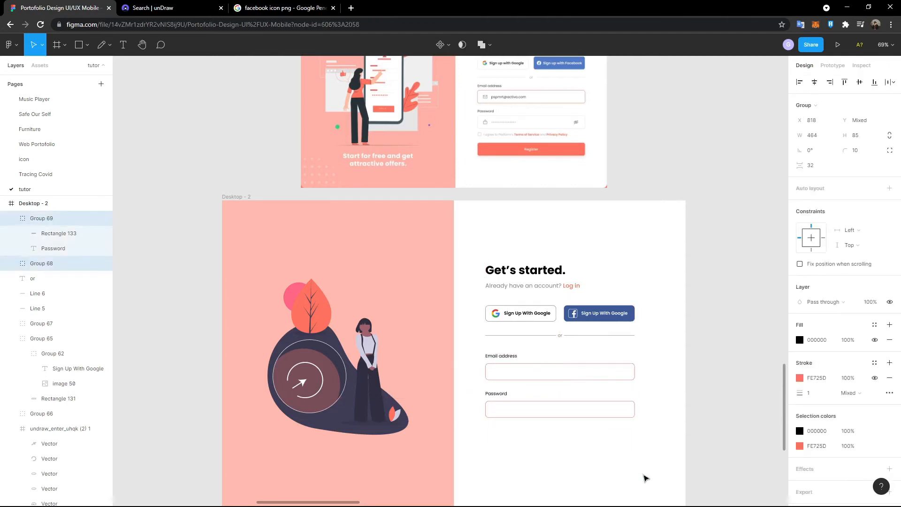
click(645, 478)
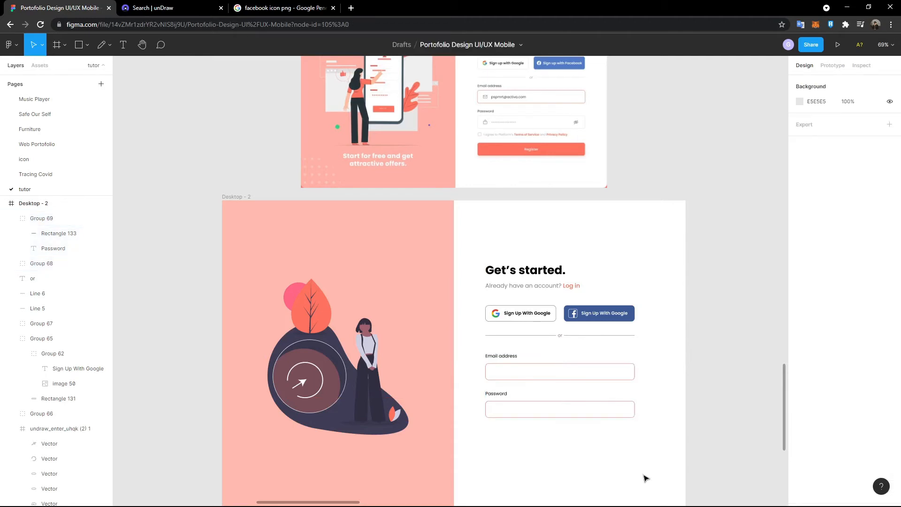
scroll(645, 478, up, 1)
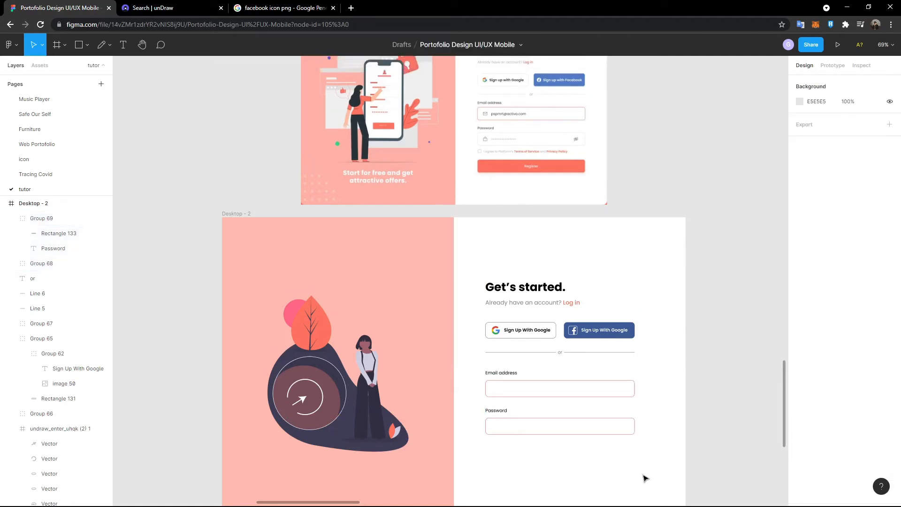
drag(479, 368, 674, 460)
key(shift+Up)
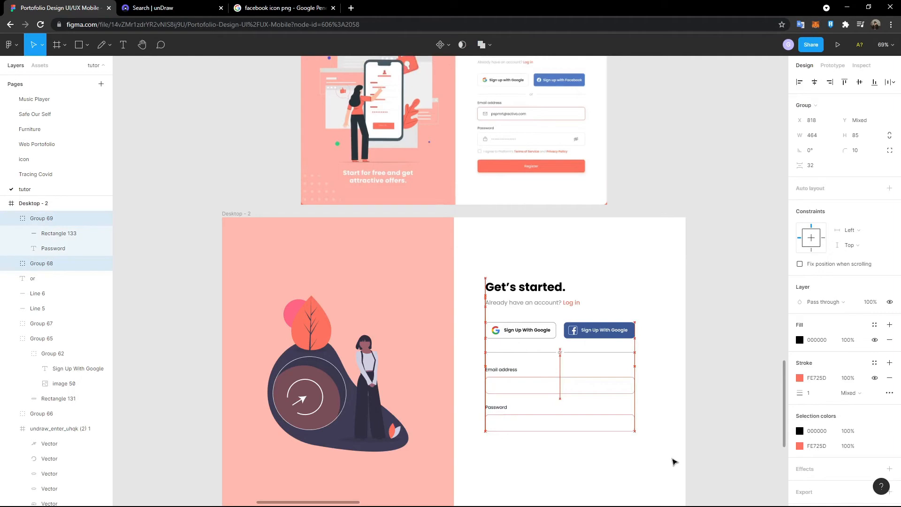
click(667, 463)
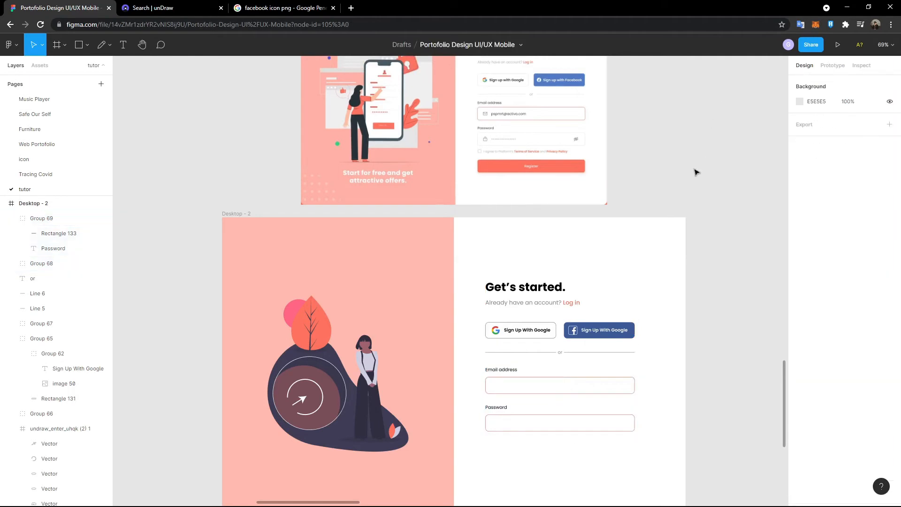
scroll(625, 167, up, 5)
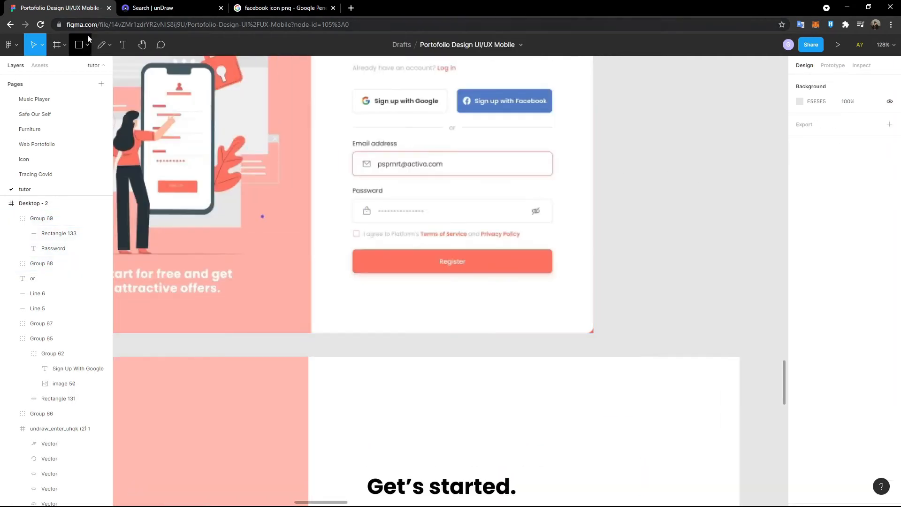
- Draw a 20×20 square below the Password field, with no fill and an outline
scroll(392, 242, up, 1)
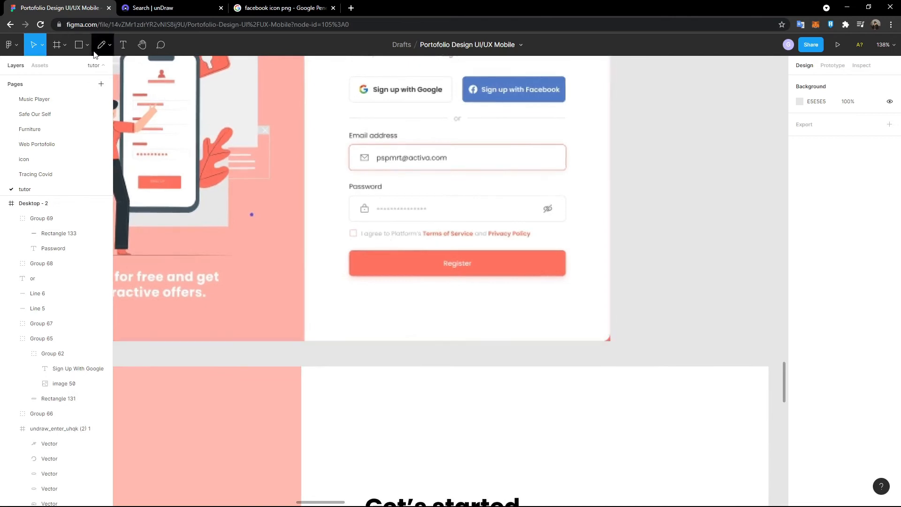
key(r)
click(317, 289)
drag(350, 323, 374, 443)
click(862, 124)
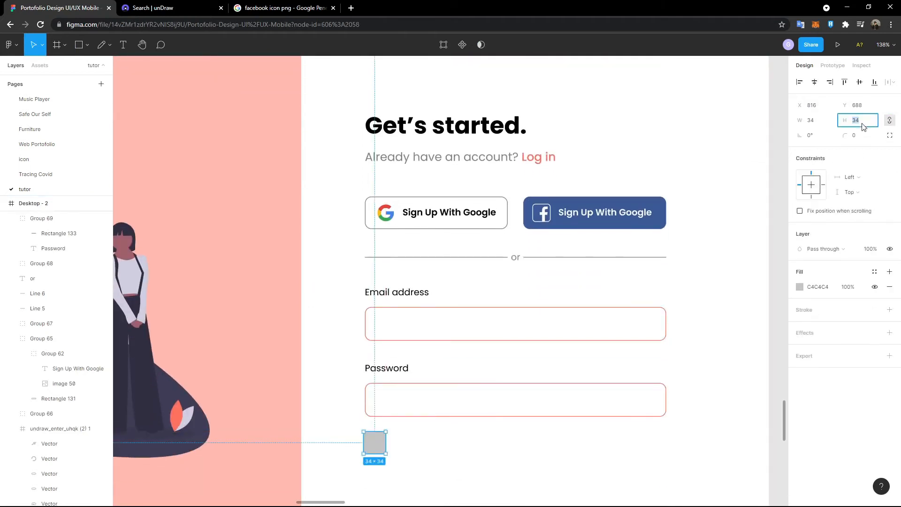
text(20)
key(Return)
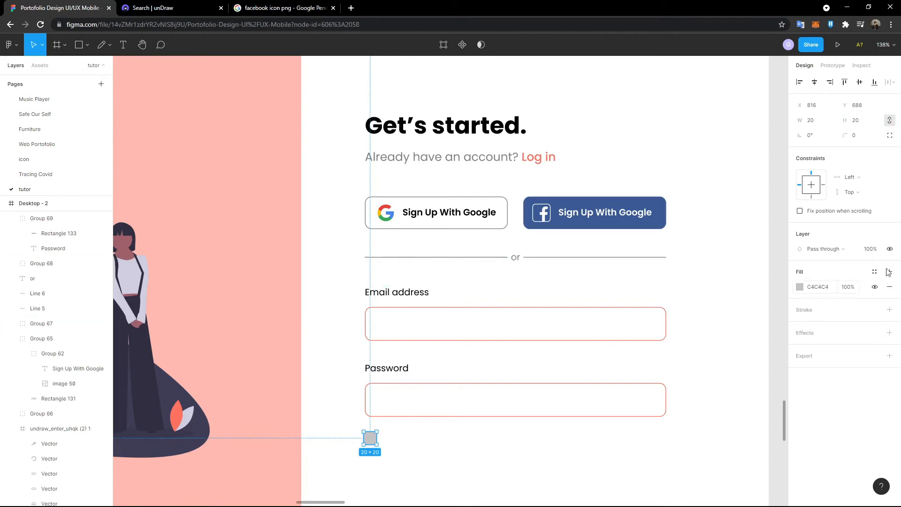
click(889, 287)
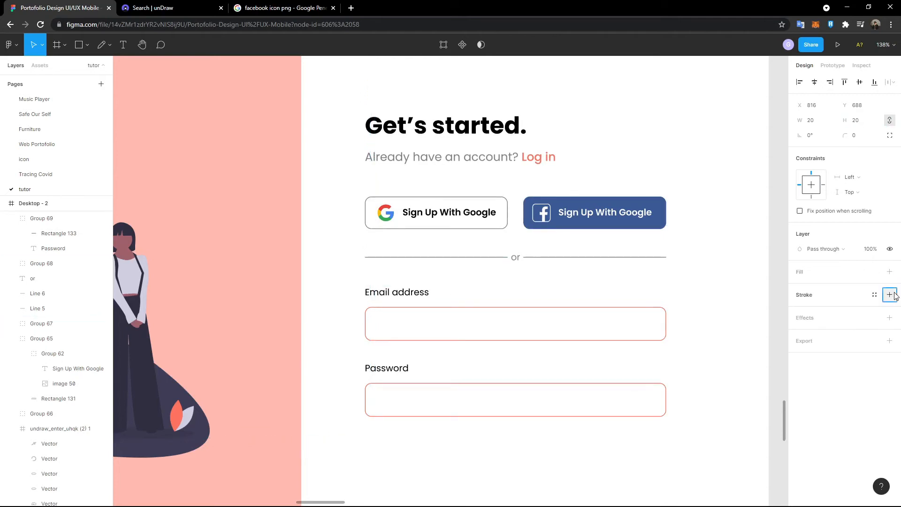
click(894, 295)
drag(371, 437, 373, 439)
- Colour the square's outline coral FE725D, sampled from the illustration
scroll(407, 379, down, 2)
scroll(407, 379, down, 1)
scroll(419, 364, up, 5)
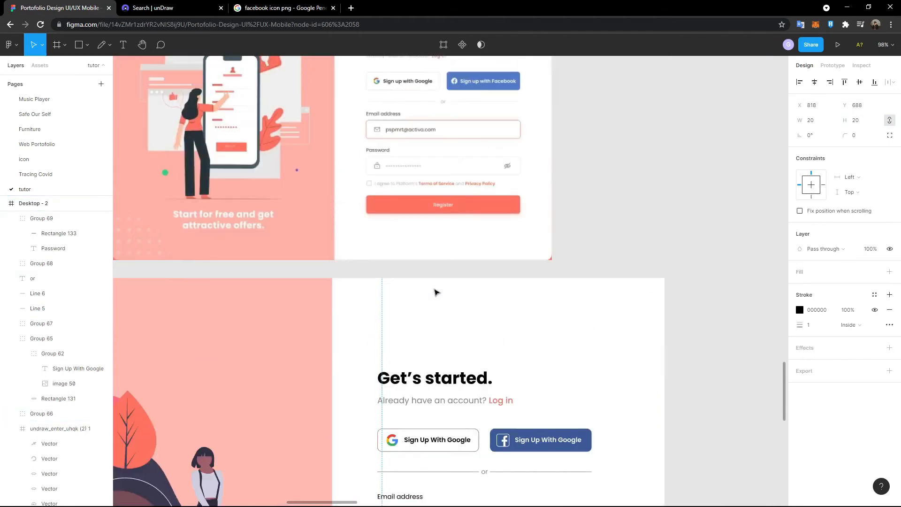
scroll(396, 221, down, 4)
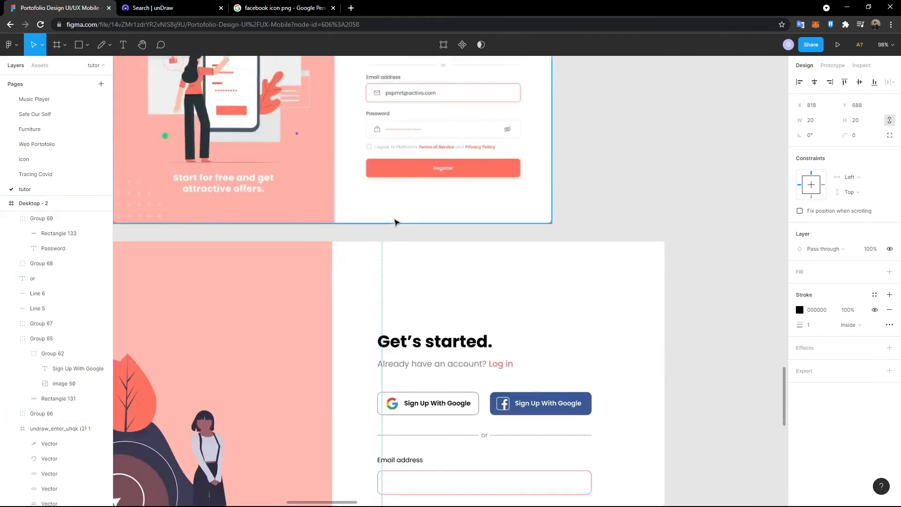
click(800, 311)
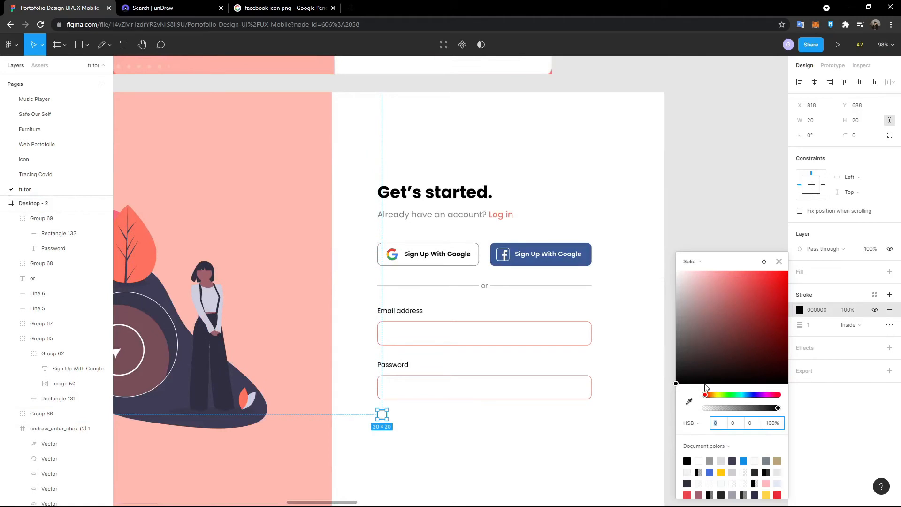
click(689, 401)
click(141, 242)
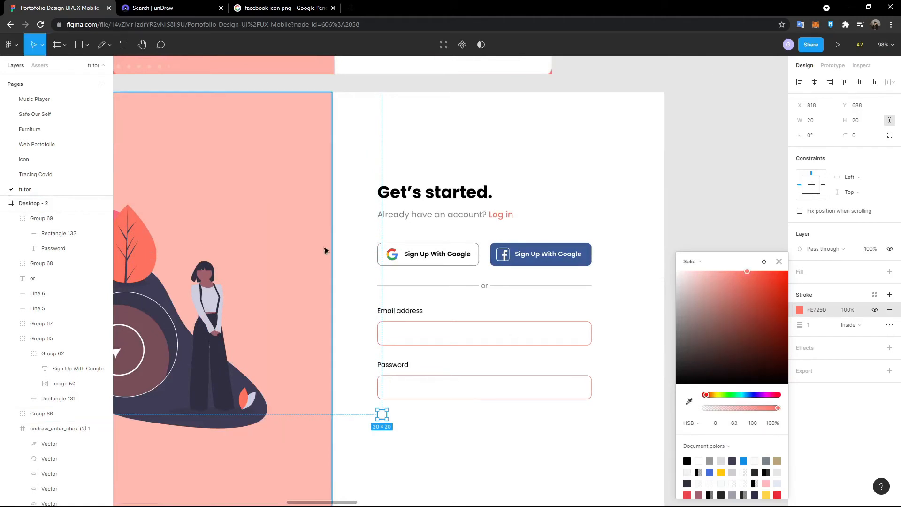
click(779, 262)
click(722, 277)
scroll(723, 279, up, 4)
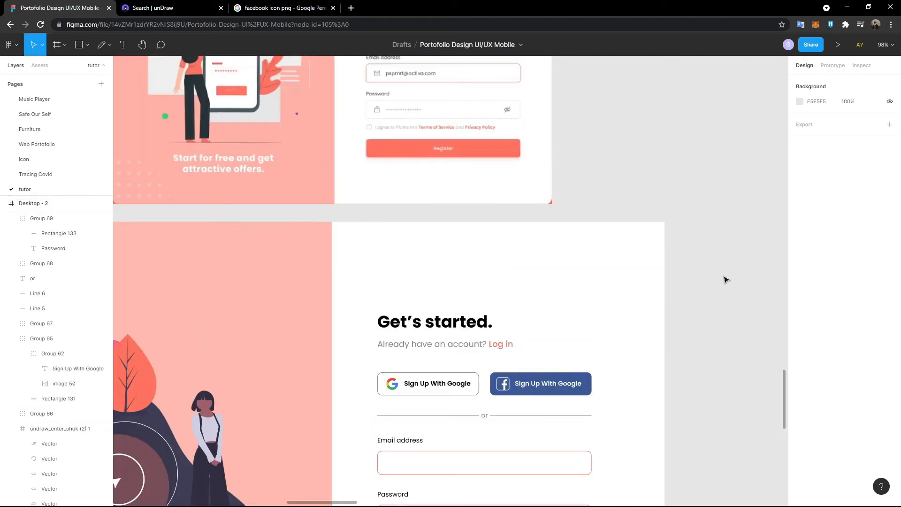
scroll(725, 280, down, 4)
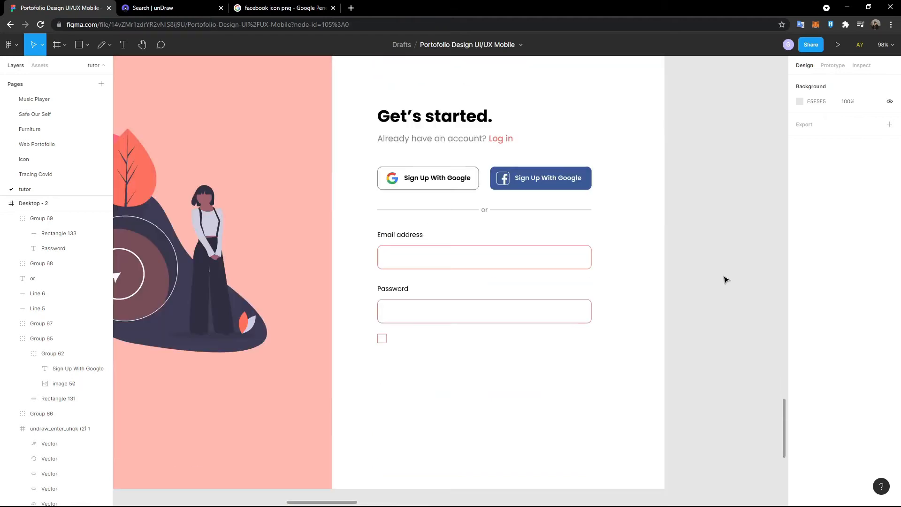
scroll(549, 286, up, 2)
scroll(368, 176, up, 1)
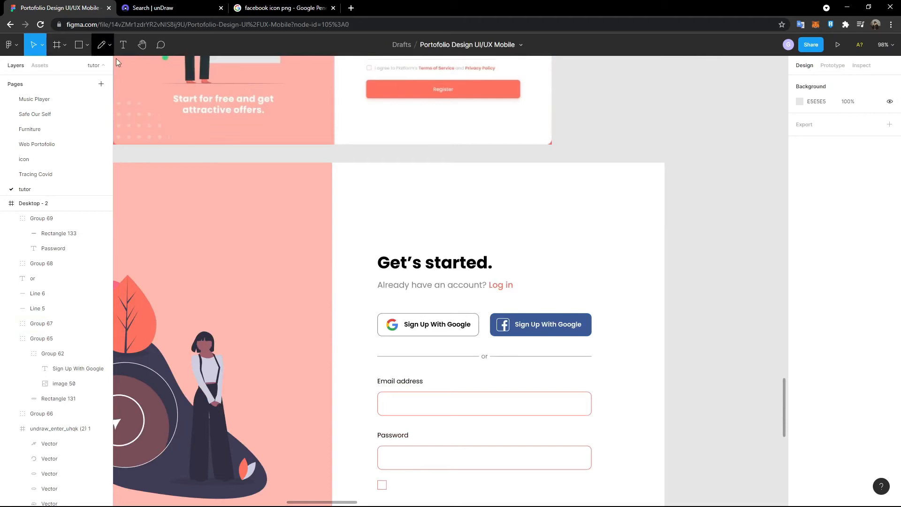
scroll(214, 98, up, 2)
scroll(213, 98, up, 2)
- Add the text 'I agree to platform Terms of Service and Privacy Policy'
key(t)
scroll(348, 290, up, 5)
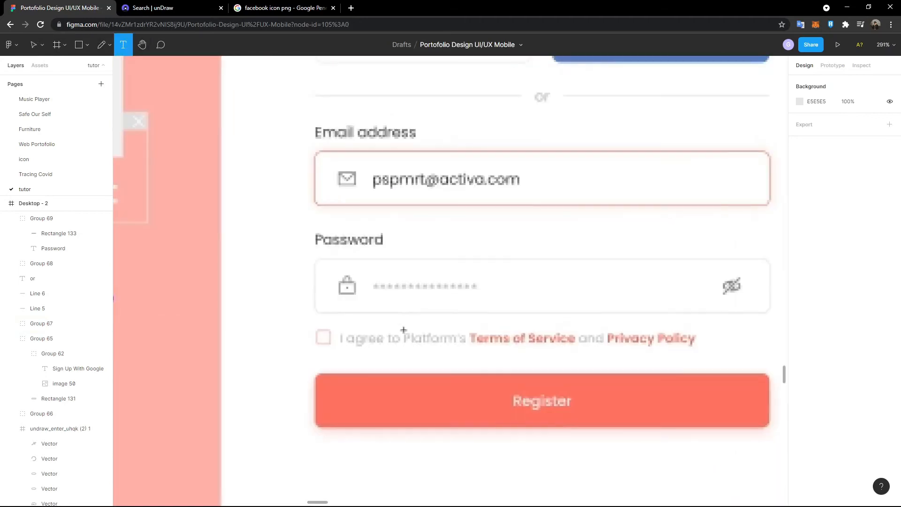
click(349, 290)
text(I agree tyo)
key(BackSpace)
key(BackSpace)
text(o platform)
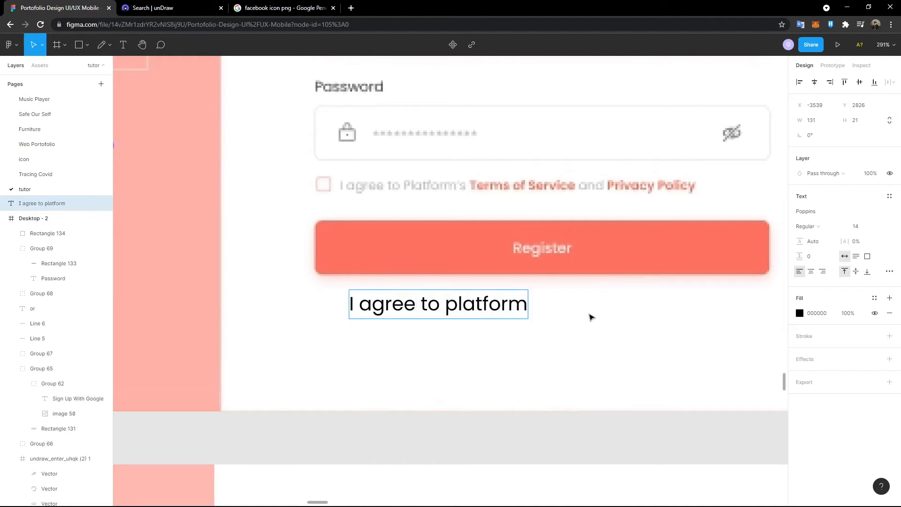
text( Terms o)
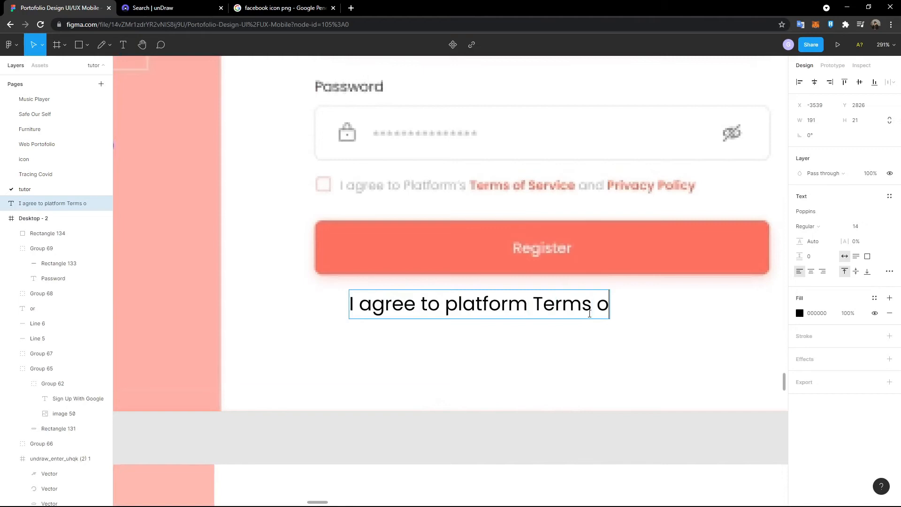
text(f Service and)
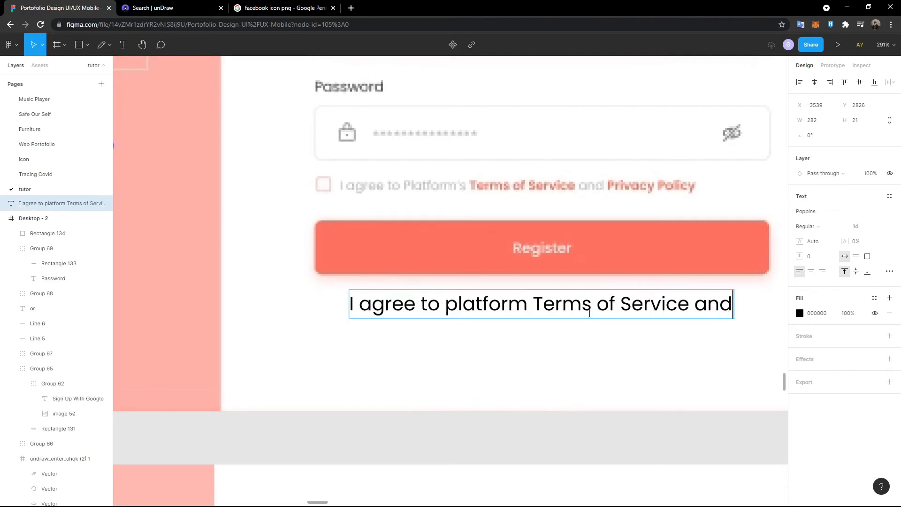
text( Privacy Polic)
scroll(549, 205, right, 3)
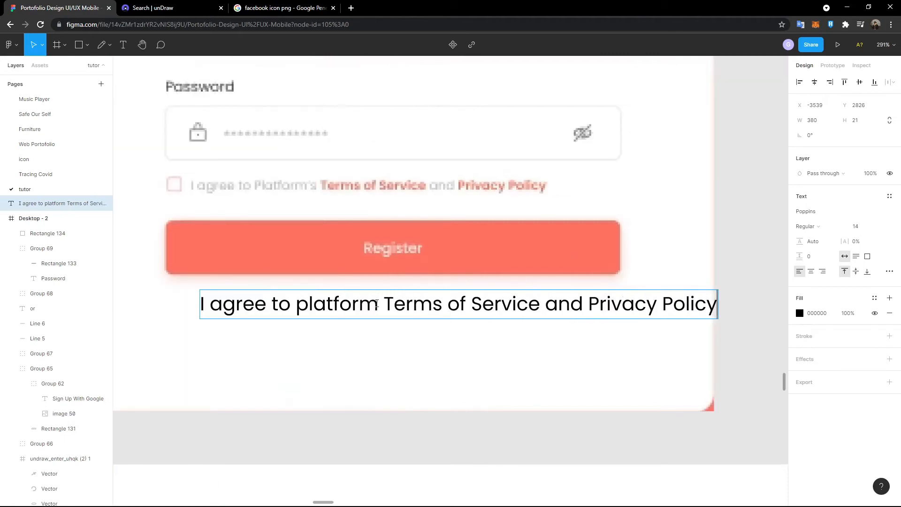
- Colour 'Terms of Service' and 'Privacy Policy' coral FE725D
drag(386, 304, 538, 308)
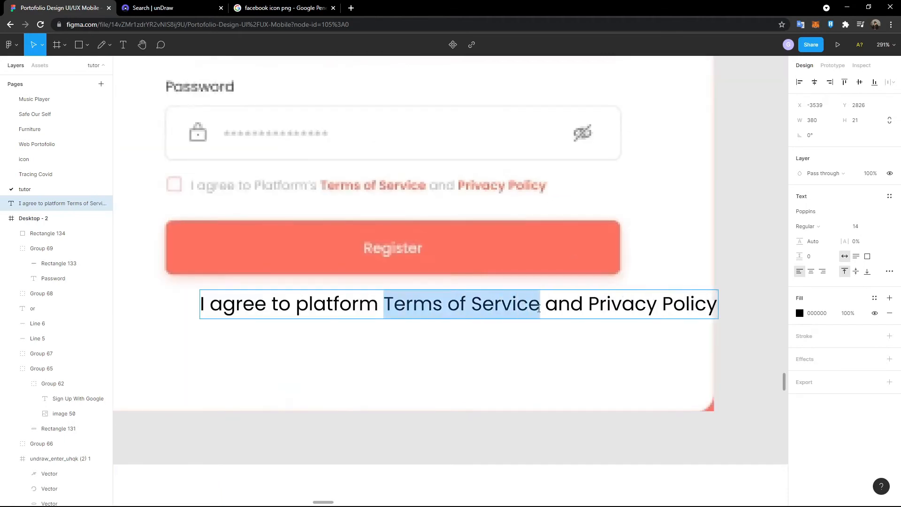
click(800, 313)
click(689, 401)
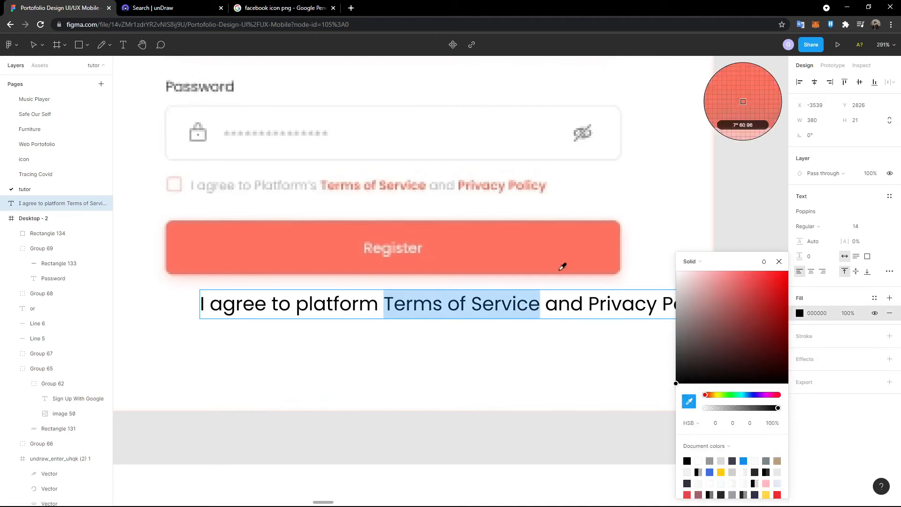
click(563, 263)
drag(590, 306, 730, 313)
click(688, 401)
click(574, 283)
key(Escape)
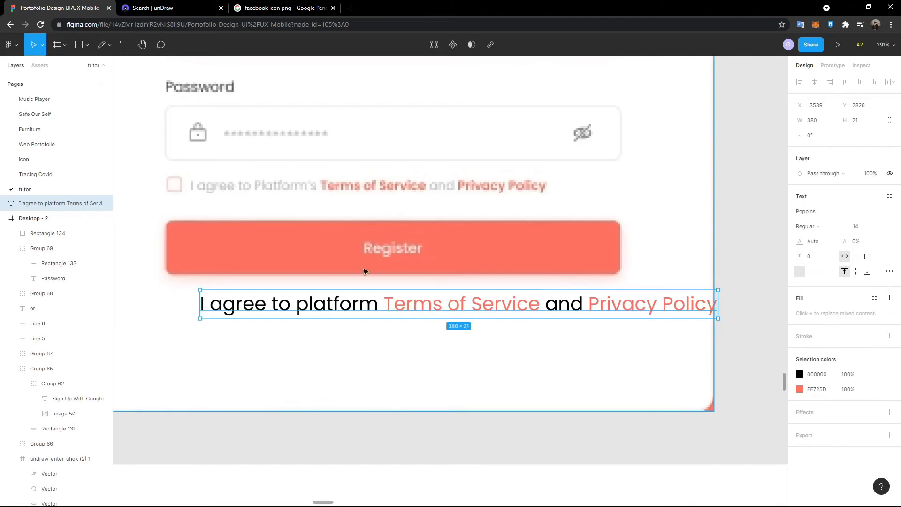
- Move the agreement line into Desktop - 2 and lower 'I agree to platform' opacity to fade it
scroll(304, 268, down, 5)
drag(301, 286, 318, 426)
double_click(298, 424)
scroll(312, 426, up, 4)
click(383, 416)
drag(384, 417, 242, 417)
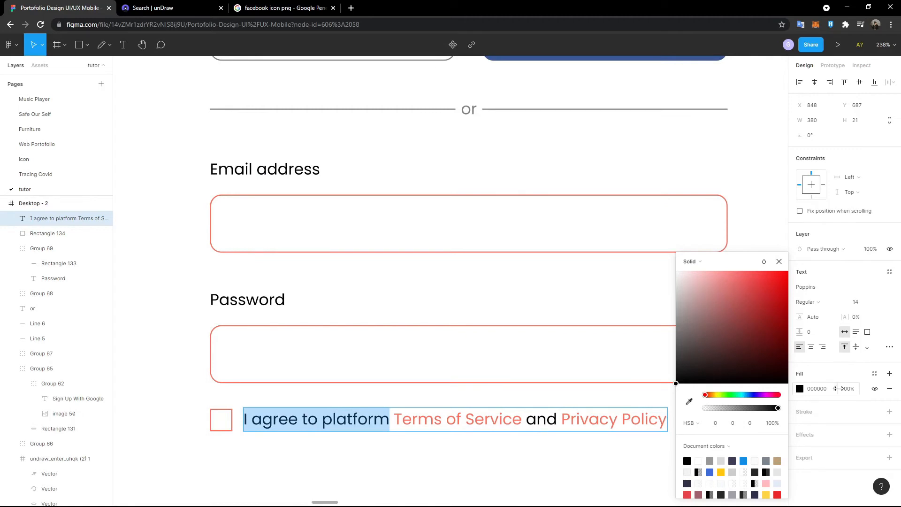
click(854, 390)
text(5)
key(Return)
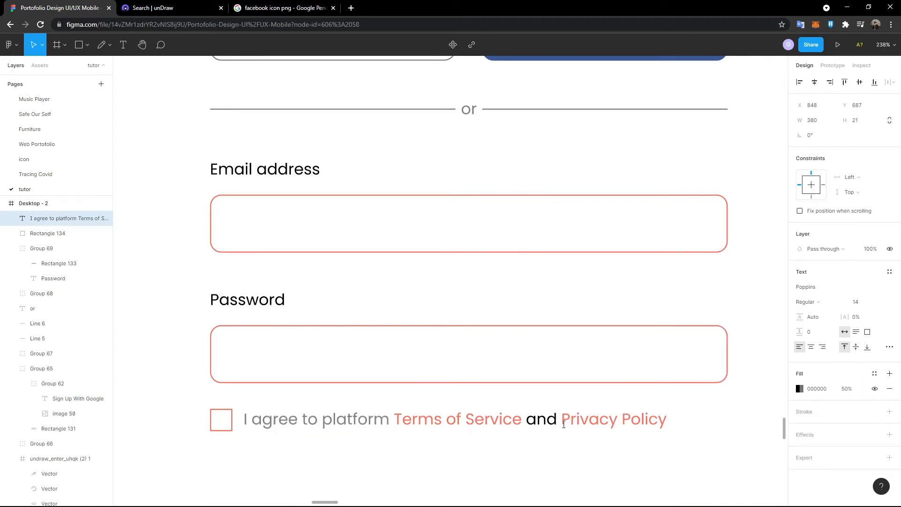
drag(558, 418, 532, 419)
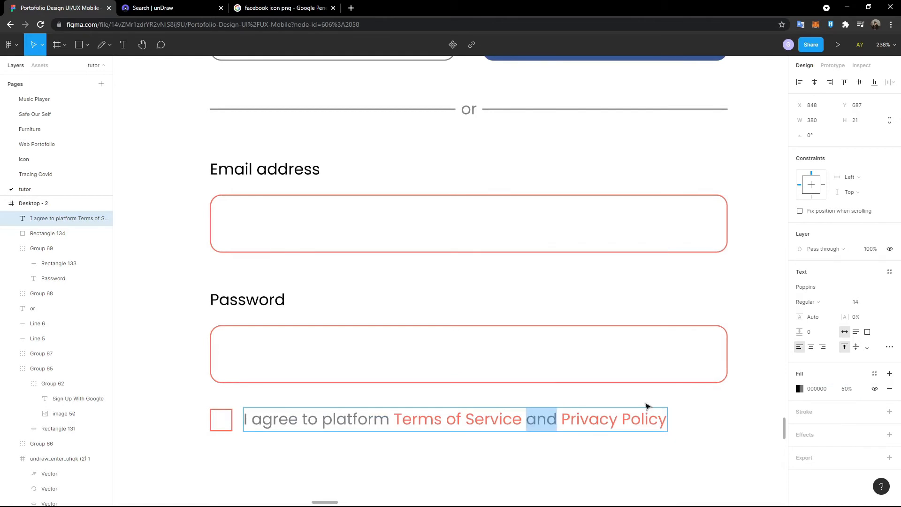
key(Escape)
scroll(272, 461, down, 3)
click(272, 459)
scroll(272, 459, down, 7)
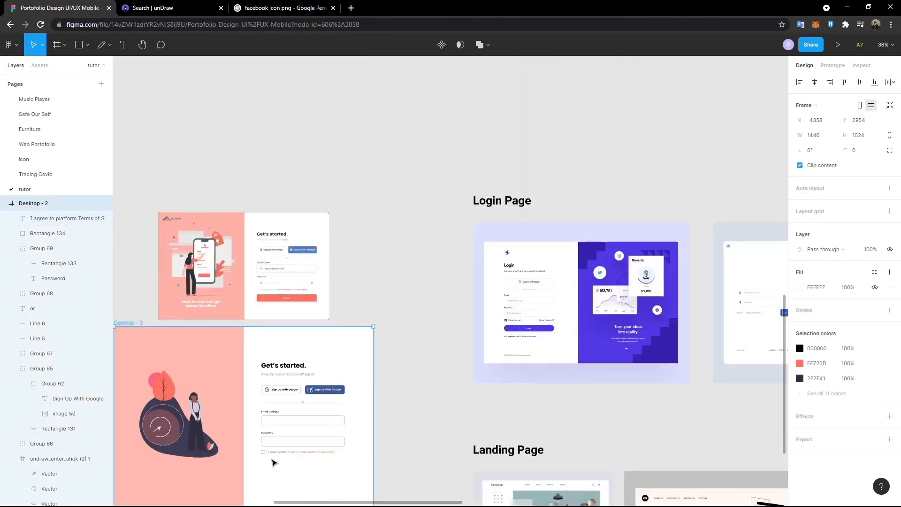
- Make 'Terms of Service' in the agreement line SemiBold
scroll(253, 453, up, 6)
scroll(221, 314, down, 4)
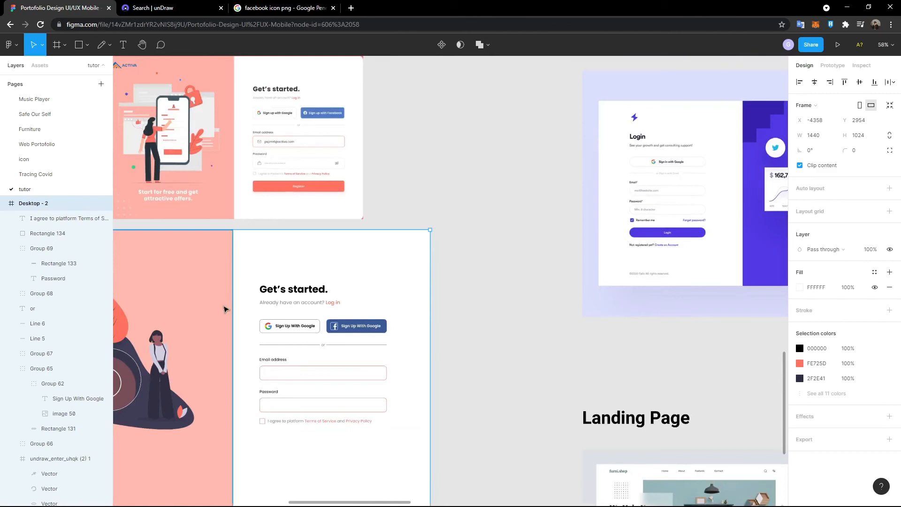
scroll(218, 307, up, 3)
scroll(282, 310, left, 3)
scroll(320, 310, up, 5)
scroll(422, 259, down, 10)
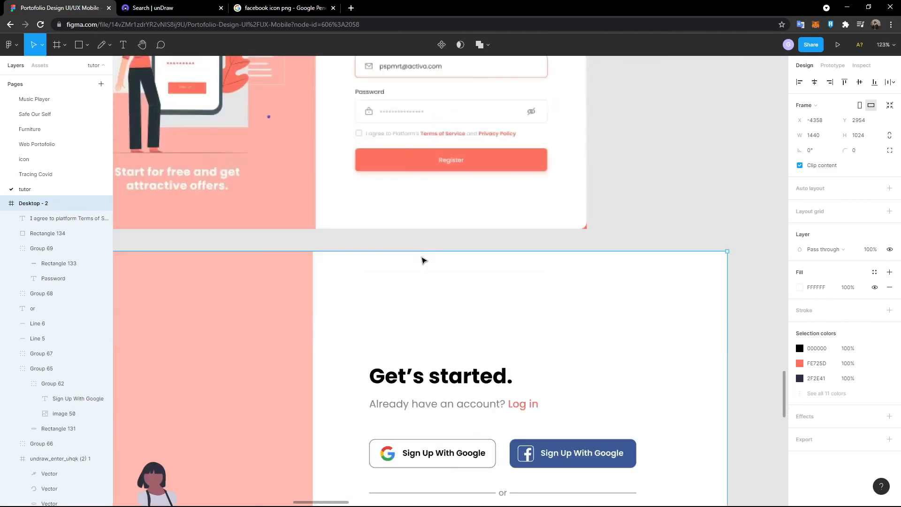
scroll(517, 322, up, 5)
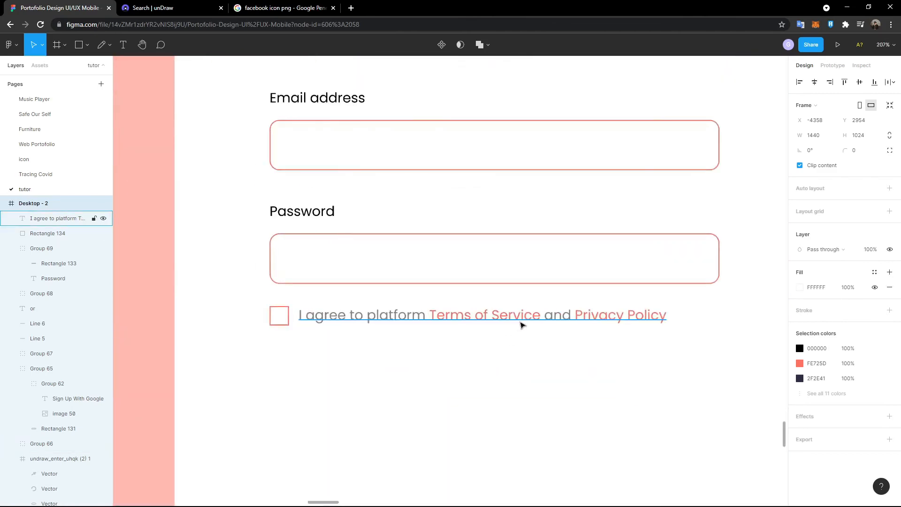
click(540, 317)
drag(540, 317, 430, 317)
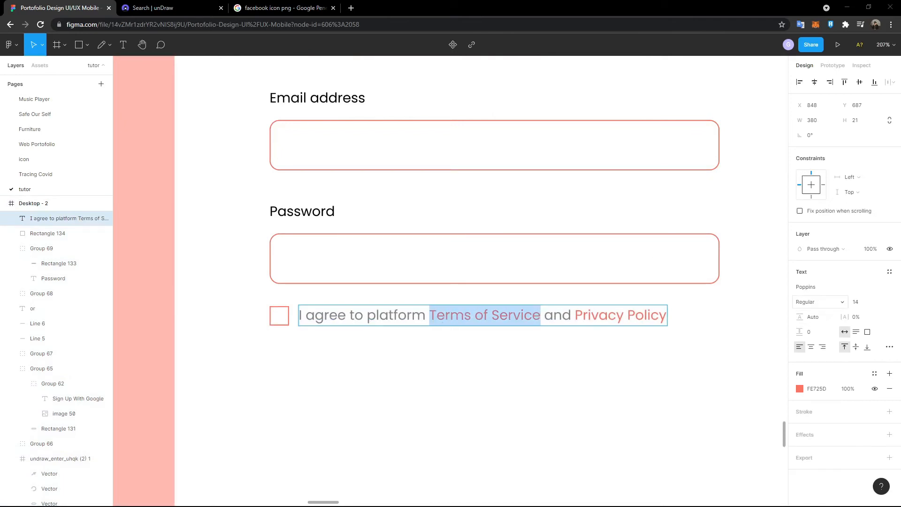
click(821, 302)
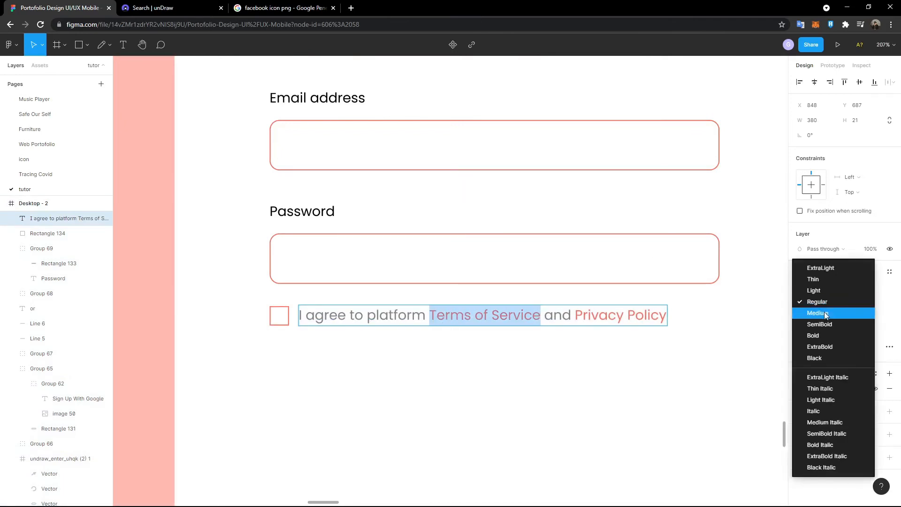
click(824, 311)
- Make 'Privacy Policy' SemiBold too
drag(577, 315, 675, 324)
click(809, 305)
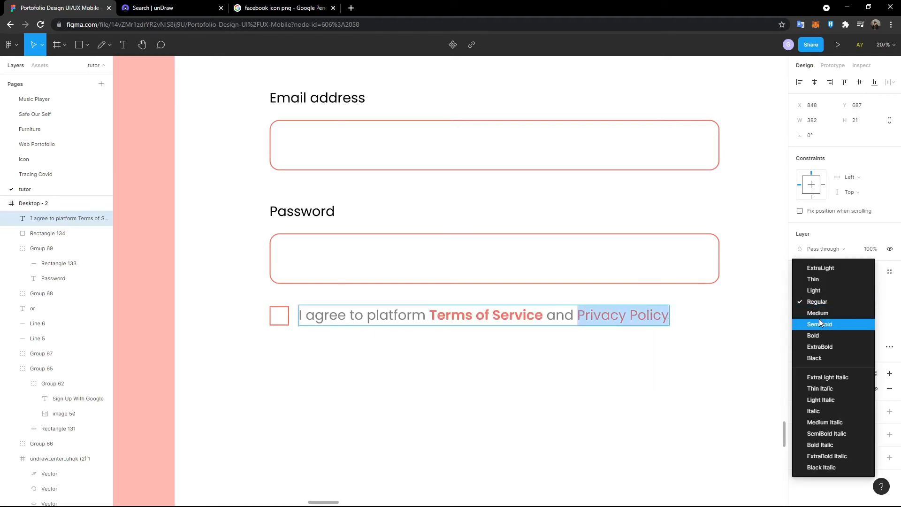
click(822, 324)
scroll(537, 368, down, 5)
scroll(540, 369, down, 3)
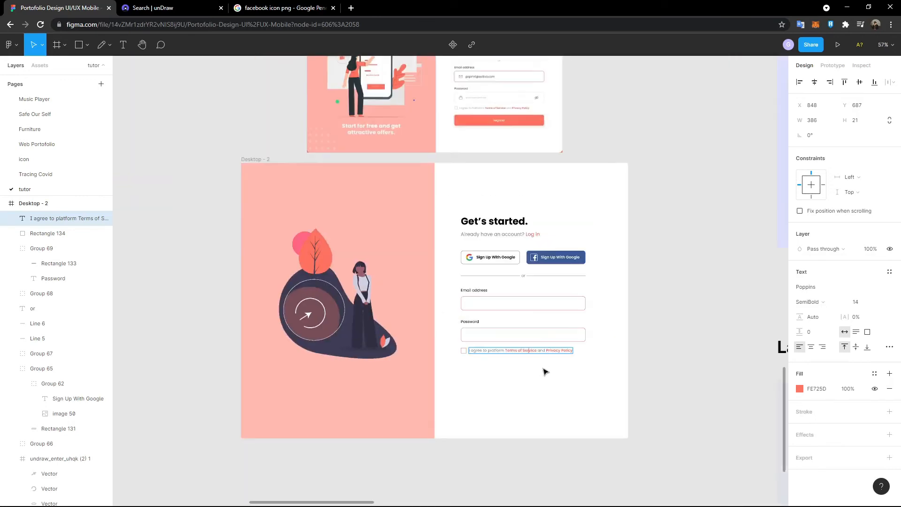
key(Escape)
scroll(539, 352, up, 5)
scroll(506, 329, up, 3)
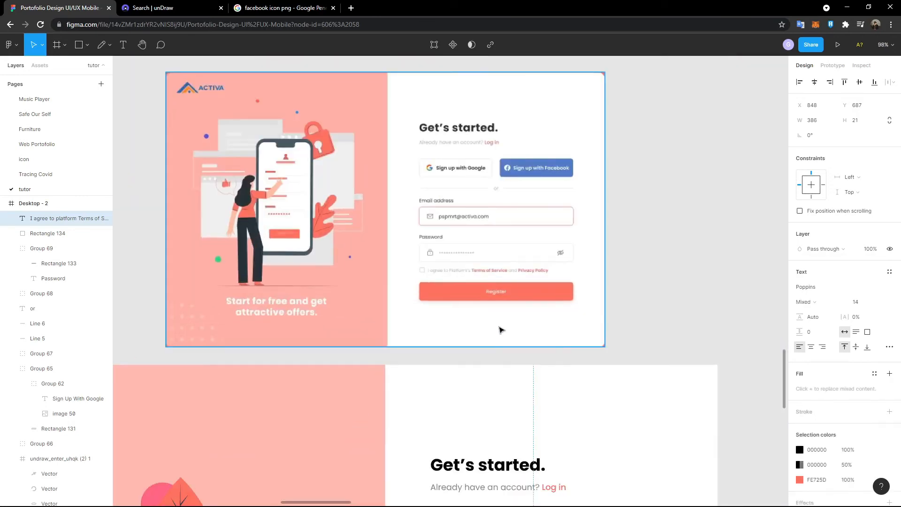
scroll(456, 278, down, 5)
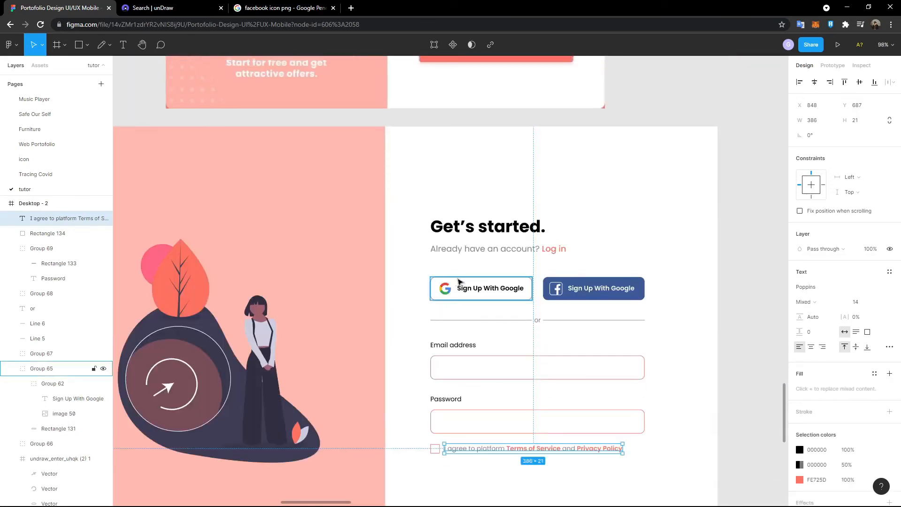
scroll(459, 282, up, 4)
scroll(486, 245, down, 3)
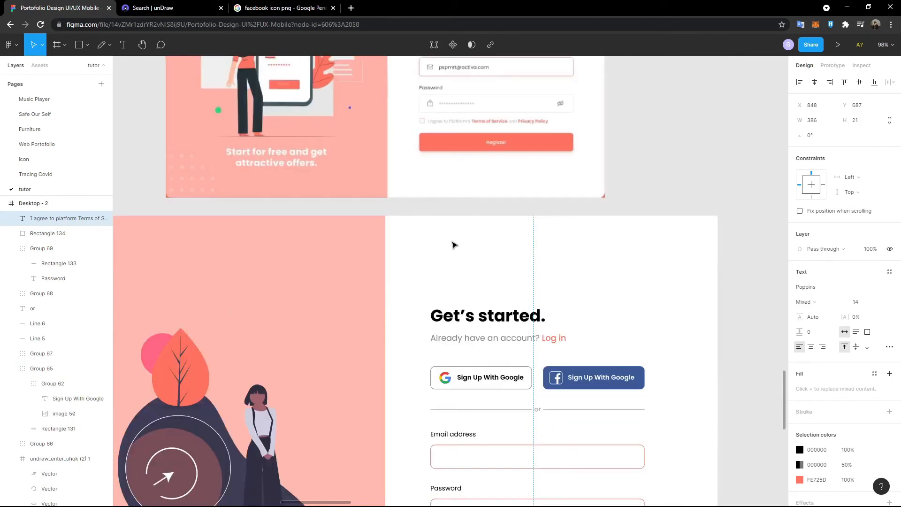
- Draw a rectangle below the agreement line, stretched to the form fields' width
click(79, 45)
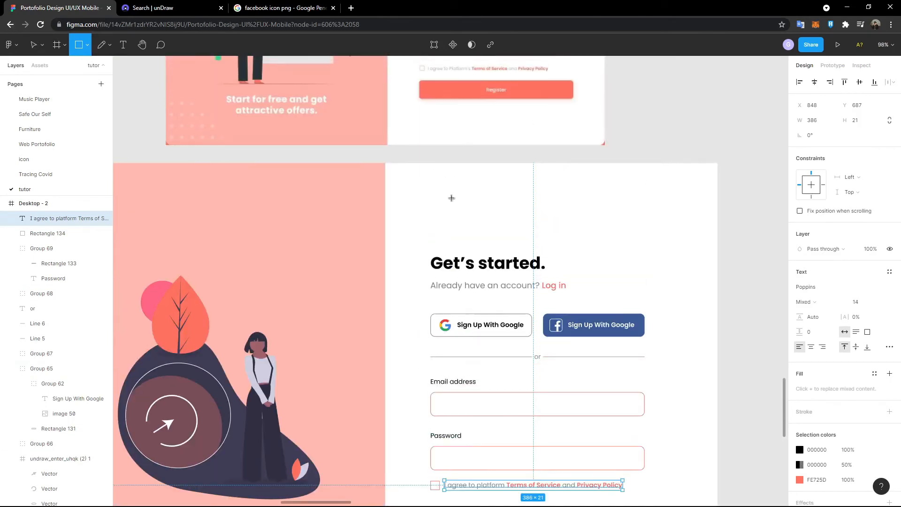
scroll(451, 187, up, 2)
scroll(456, 166, down, 7)
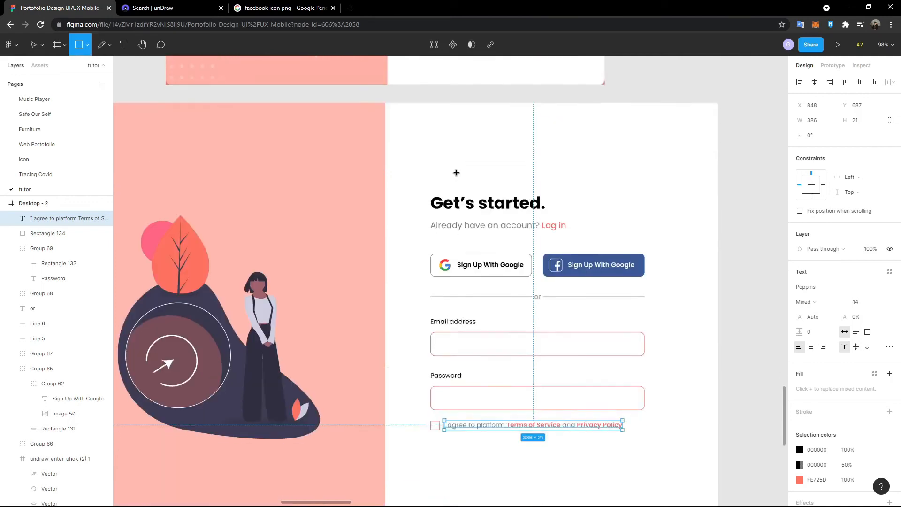
click(459, 268)
drag(432, 268, 428, 268)
drag(484, 268, 643, 266)
drag(551, 294, 550, 265)
scroll(558, 285, up, 2)
scroll(558, 285, up, 5)
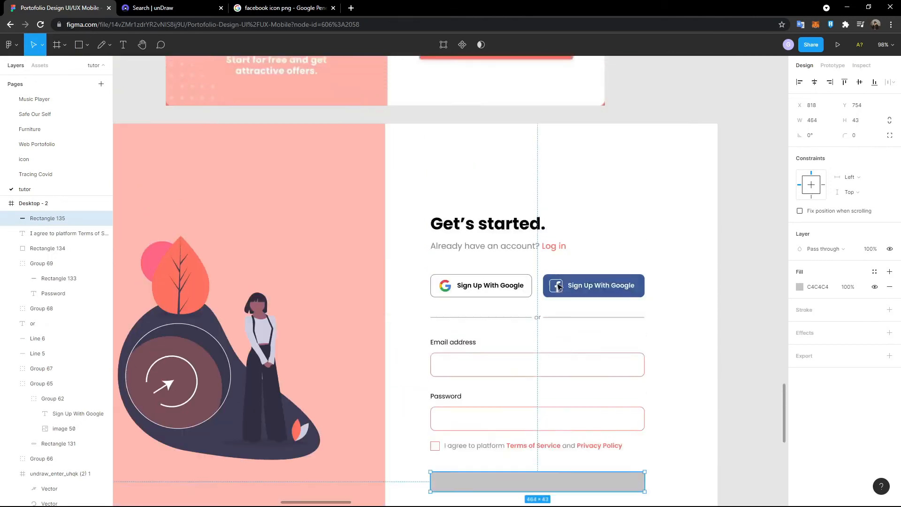
scroll(558, 286, down, 5)
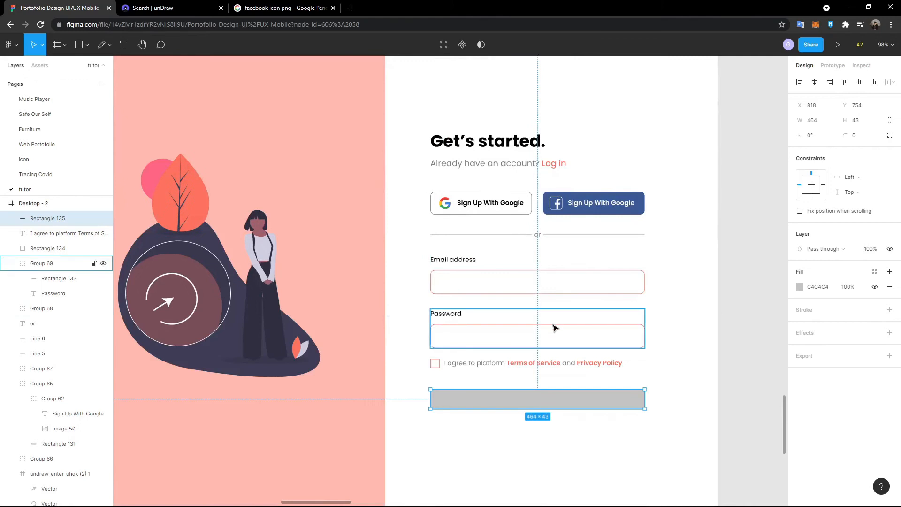
click(553, 325)
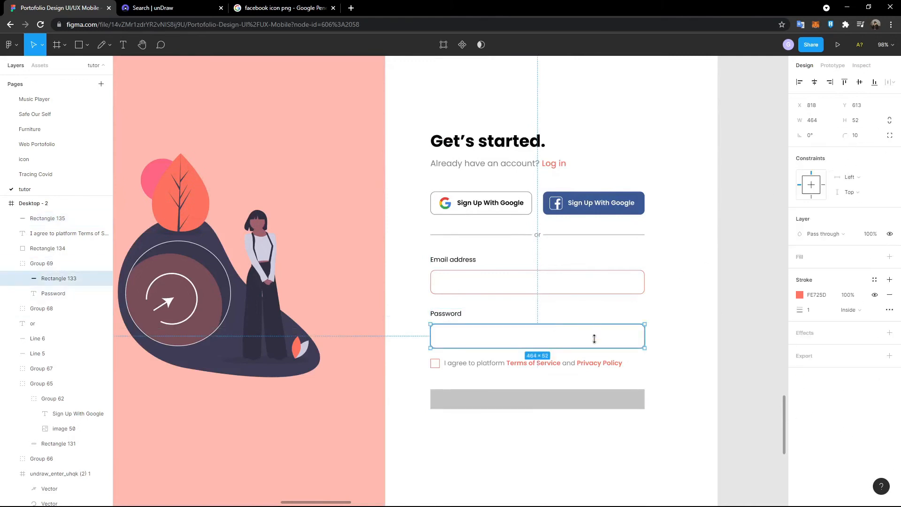
click(540, 399)
- Give the rectangle height 52 and corner radius 10
click(863, 120)
text(52)
key(Return)
click(860, 139)
text(10)
key(Return)
- Fill the rectangle with coral FE725D sampled from the leaf illustration
click(696, 298)
click(631, 391)
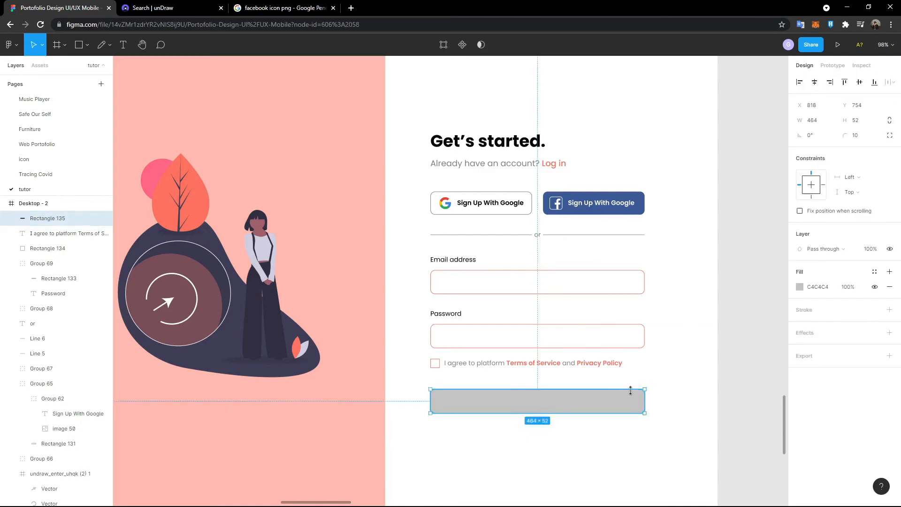
click(800, 287)
click(689, 402)
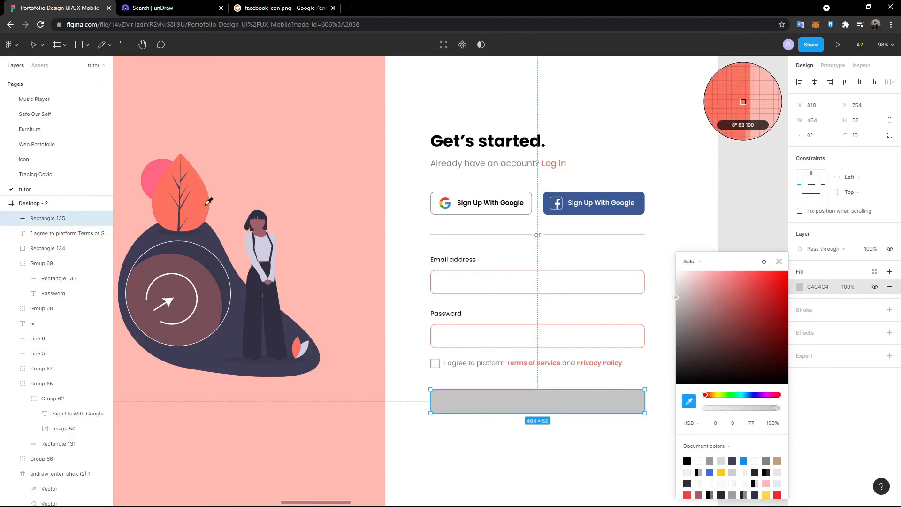
click(188, 206)
scroll(398, 231, up, 2)
scroll(399, 230, up, 5)
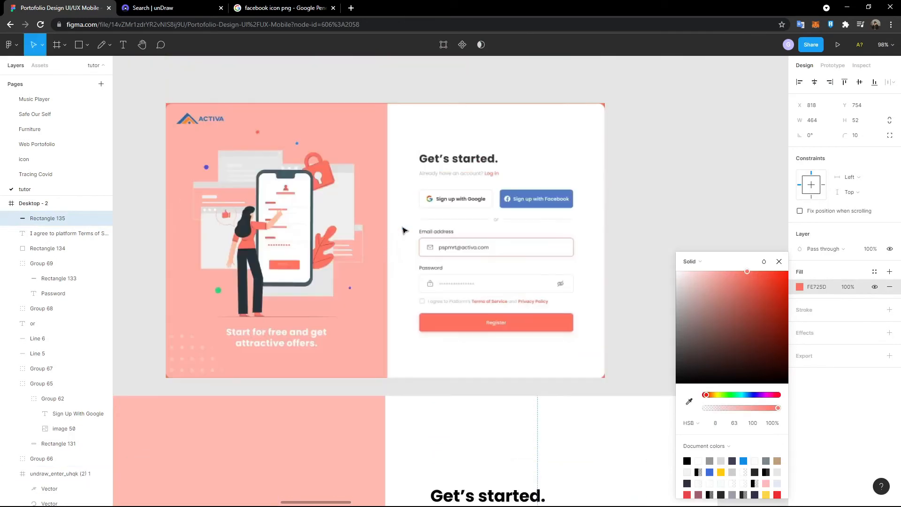
click(779, 262)
scroll(677, 315, down, 4)
scroll(677, 315, down, 3)
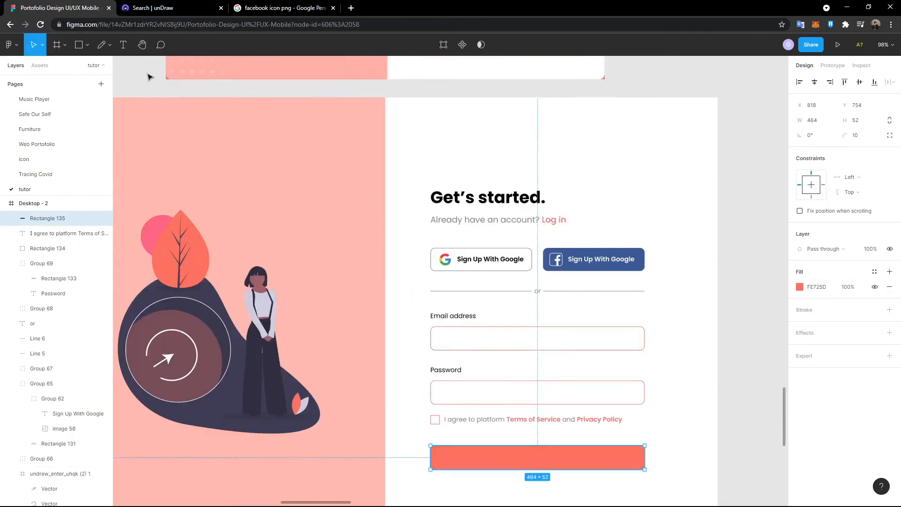
- Add a 'Register' label and centre it on the coral button
click(123, 44)
scroll(498, 344, down, 1)
click(641, 393)
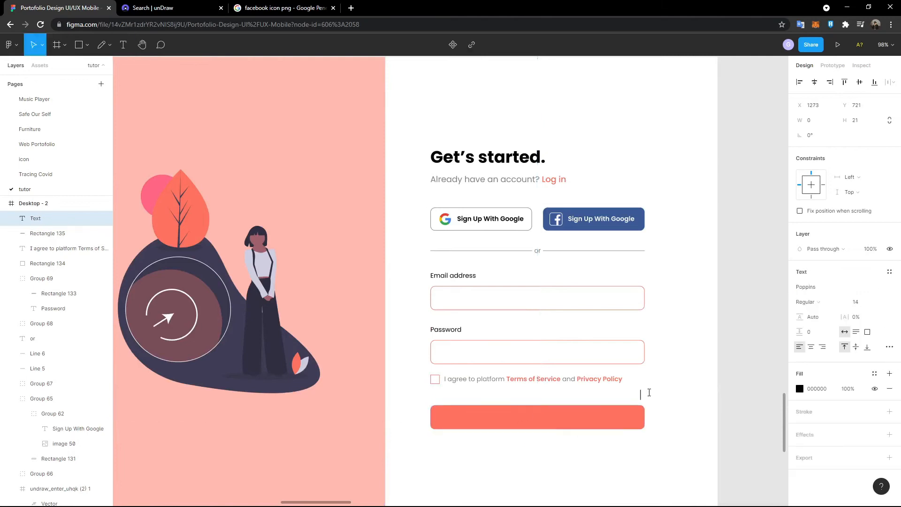
text(Re)
key(Escape)
drag(655, 398, 532, 420)
scroll(573, 422, left, 4)
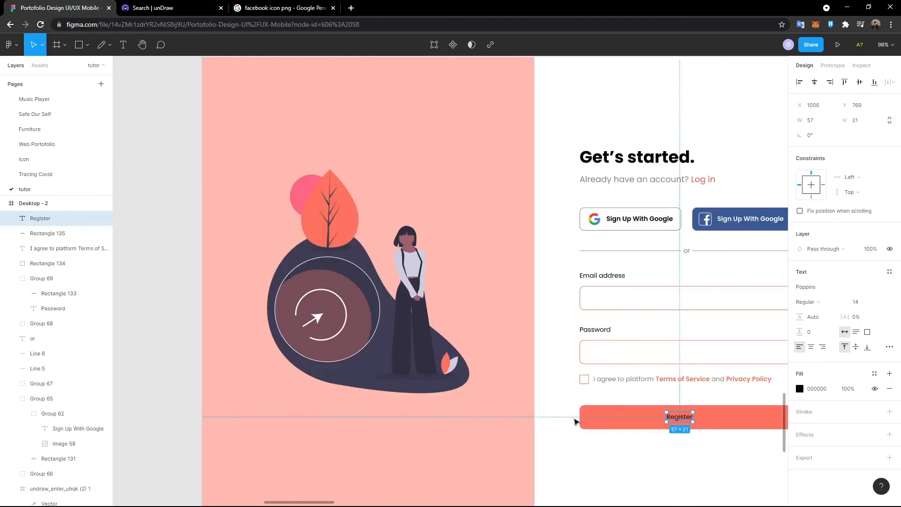
scroll(575, 422, right, 5)
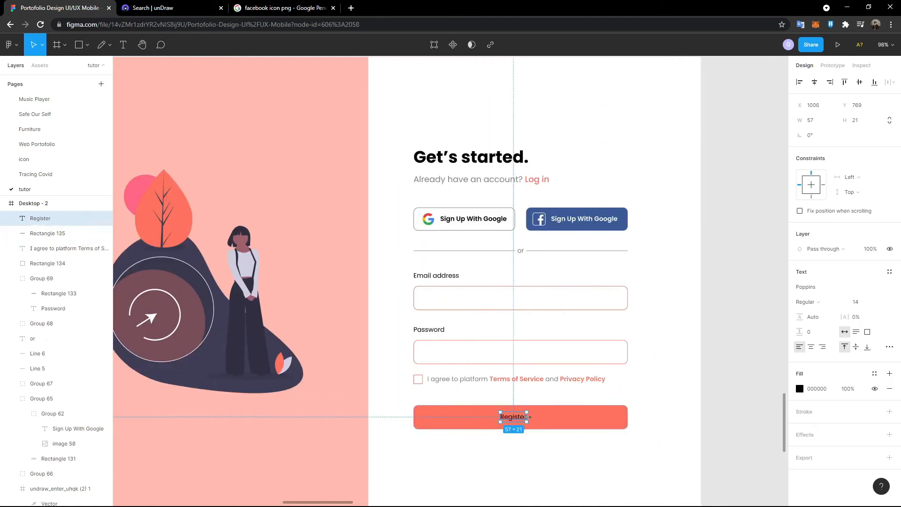
shift+click(563, 420)
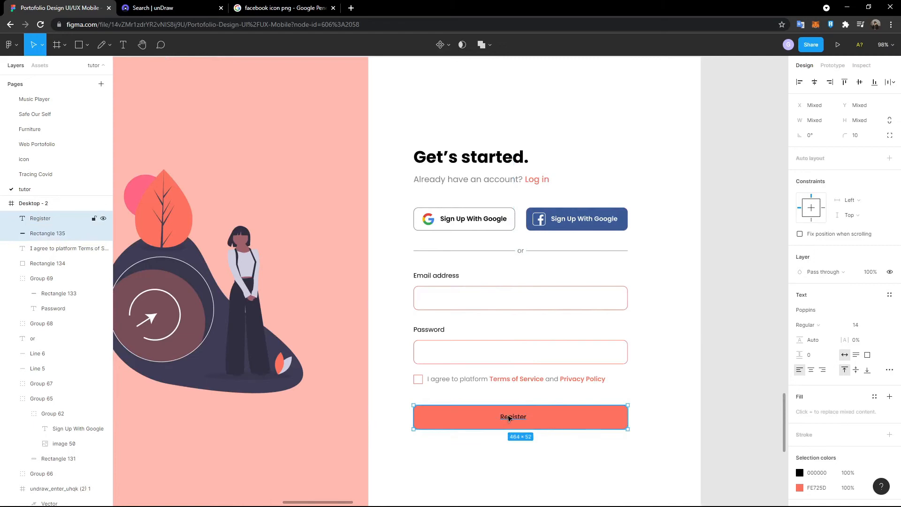
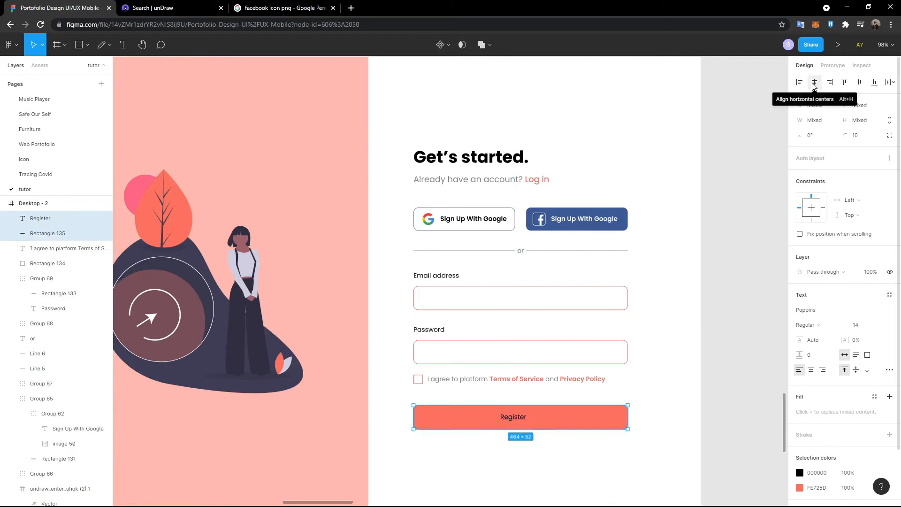
- Centre the Register label horizontally on the coral button
click(814, 85)
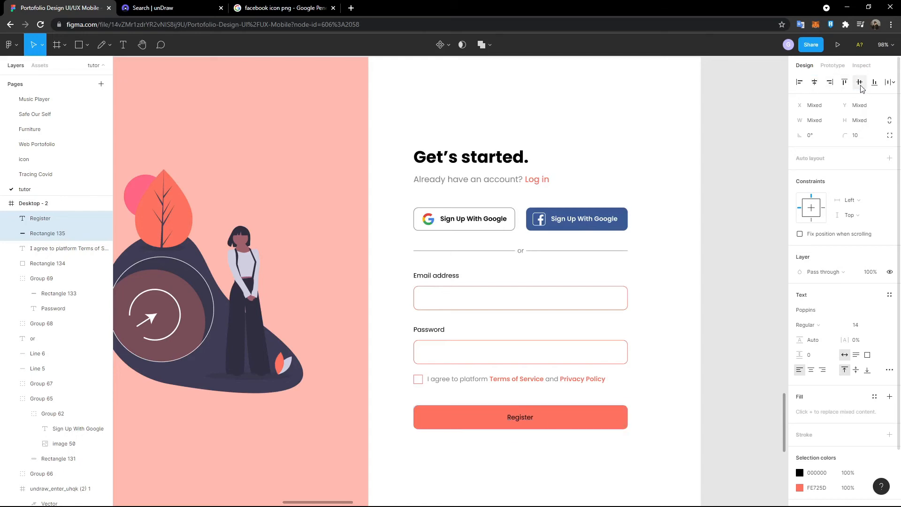
scroll(595, 315, up, 3)
scroll(594, 314, up, 2)
scroll(596, 316, down, 5)
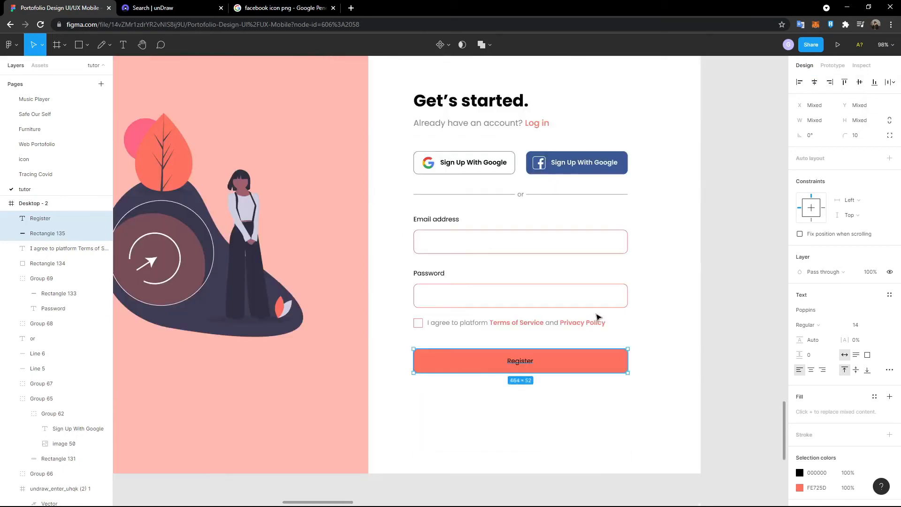
- Make the Register text fill white (FFFFFF)
click(524, 363)
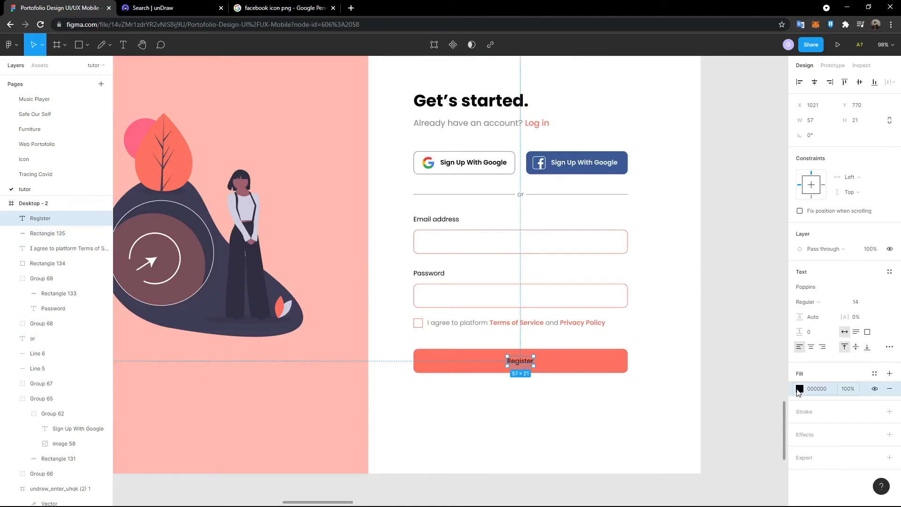
click(800, 389)
click(689, 401)
click(597, 416)
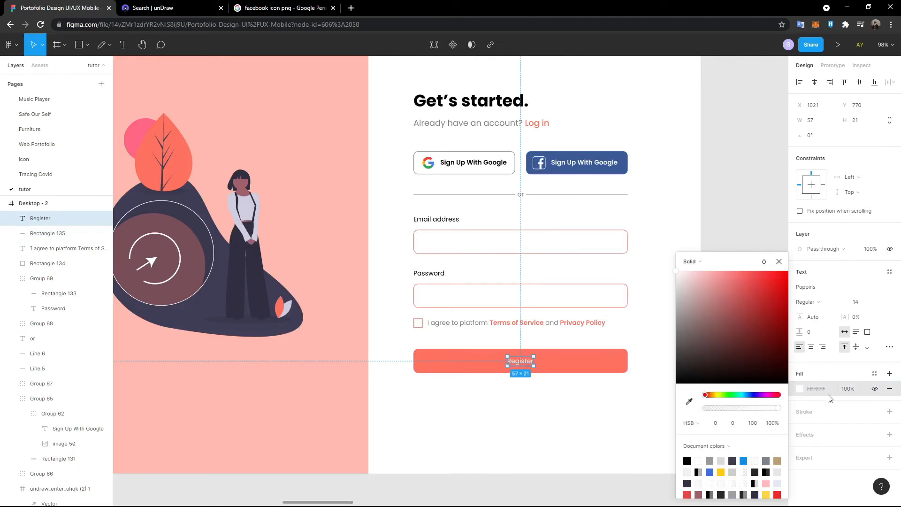
- Try Bold weight at size 18 for the Register text
click(844, 302)
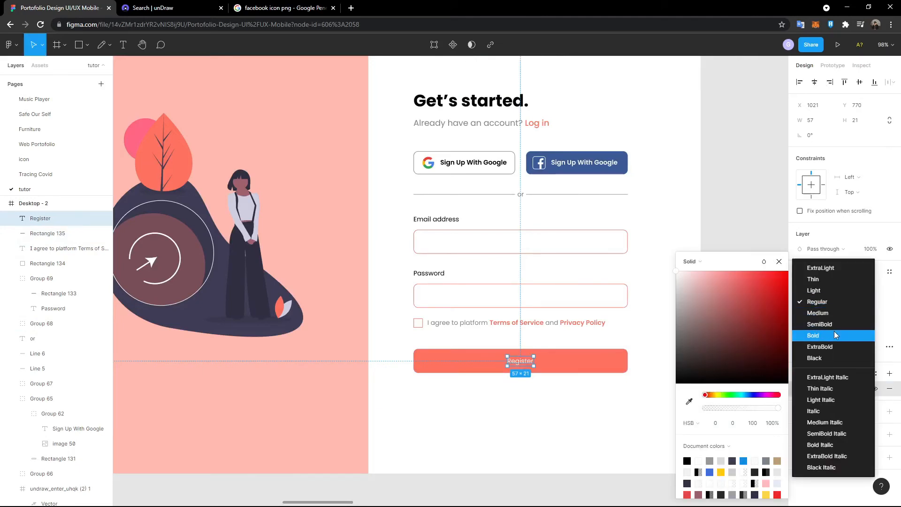
click(835, 331)
click(858, 302)
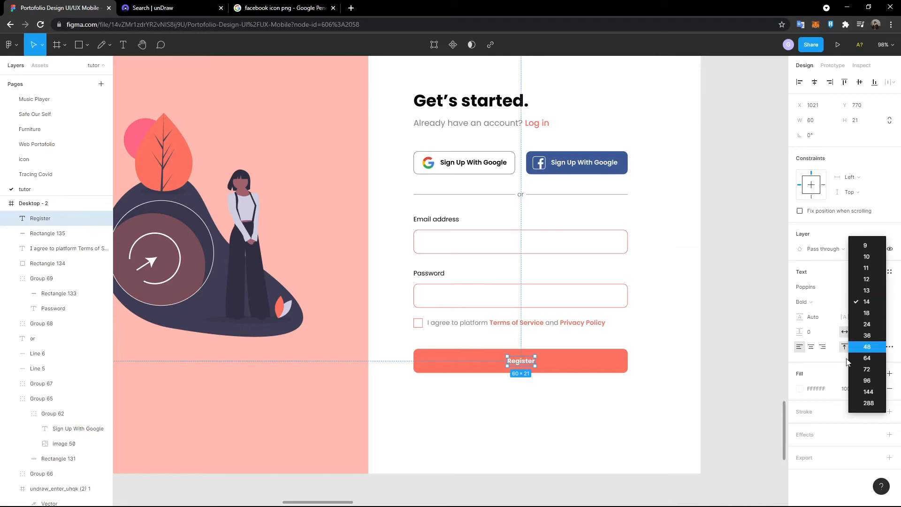
click(875, 312)
scroll(481, 385, up, 5)
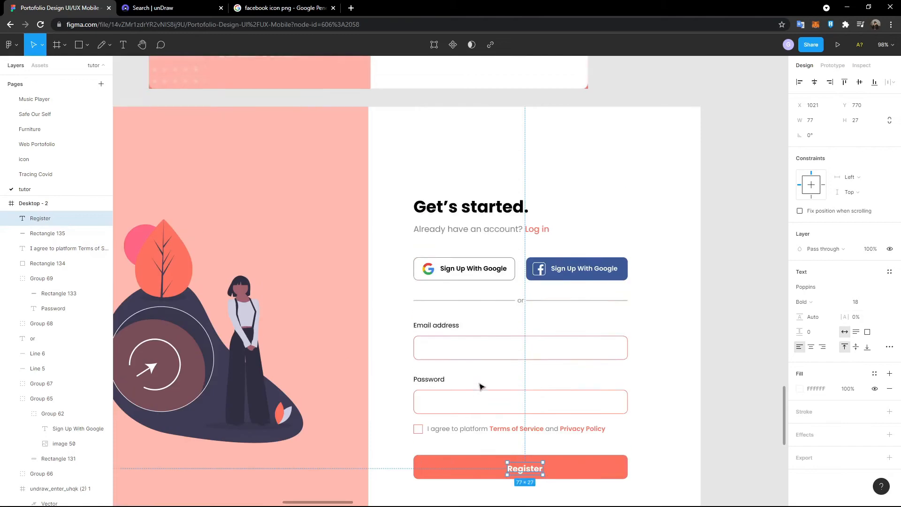
scroll(481, 386, down, 6)
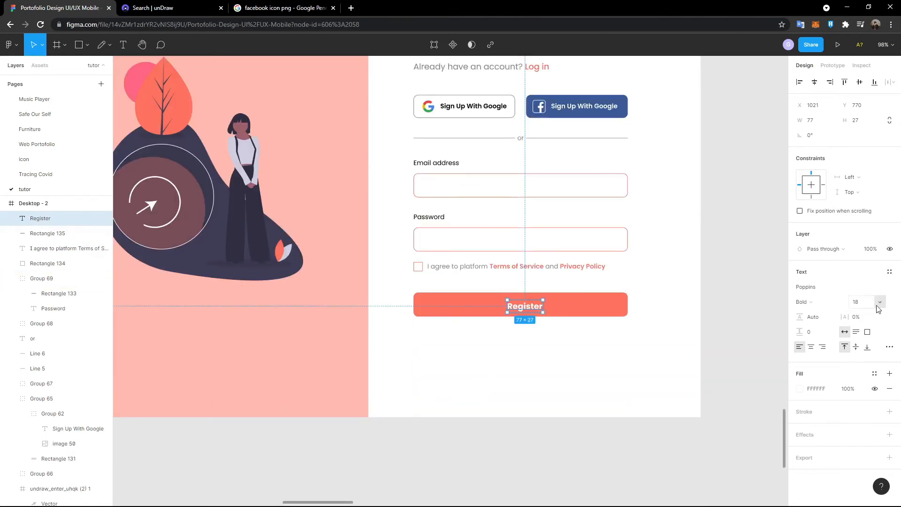
- Switch Register to SemiBold at size 16, then select it with the coral button
click(803, 302)
click(812, 289)
scroll(629, 328, up, 6)
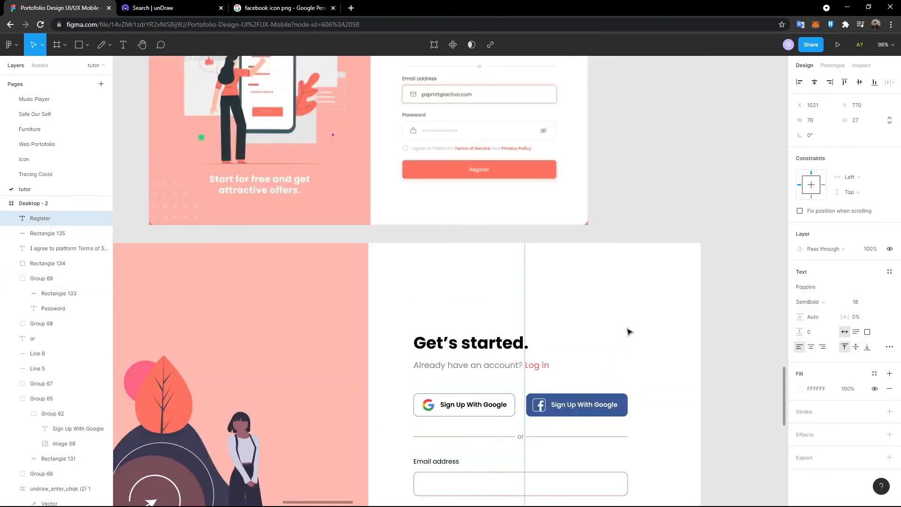
scroll(629, 332, down, 5)
click(869, 306)
text(16)
key(Return)
click(576, 367)
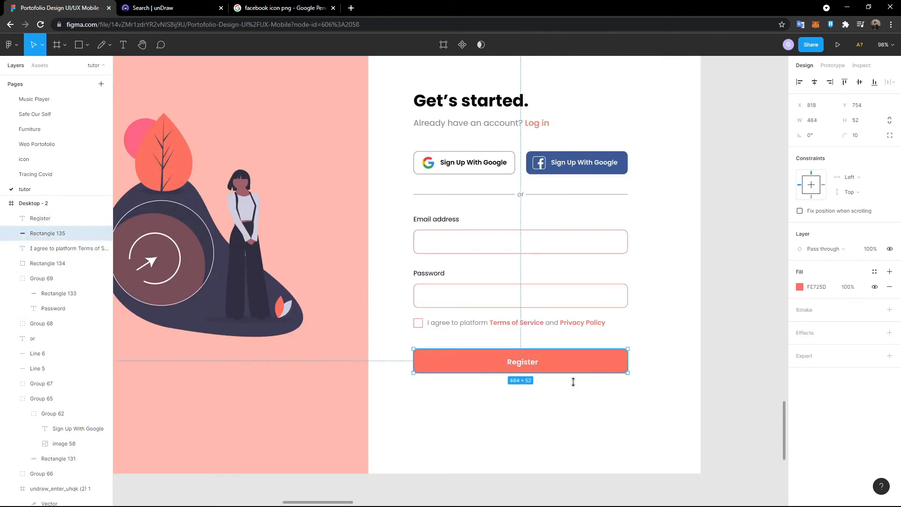
shift+click(527, 366)
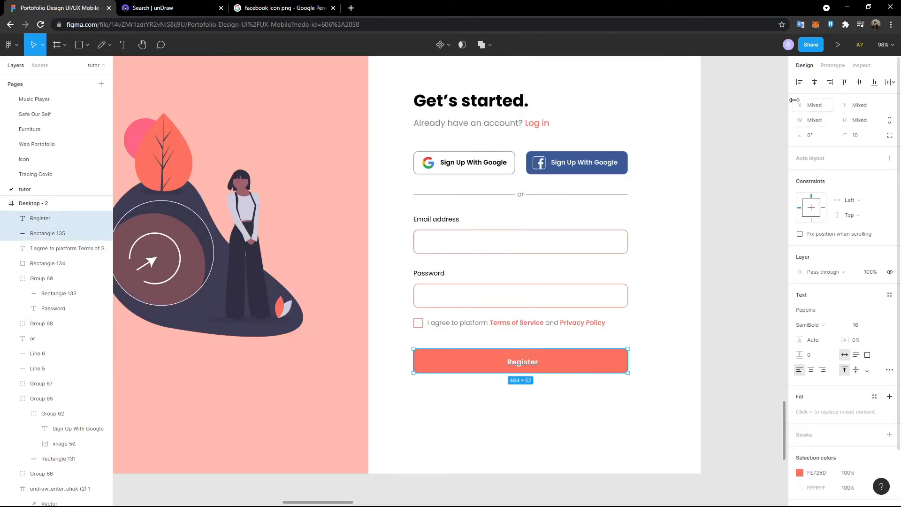
click(860, 82)
click(666, 312)
scroll(699, 322, up, 8)
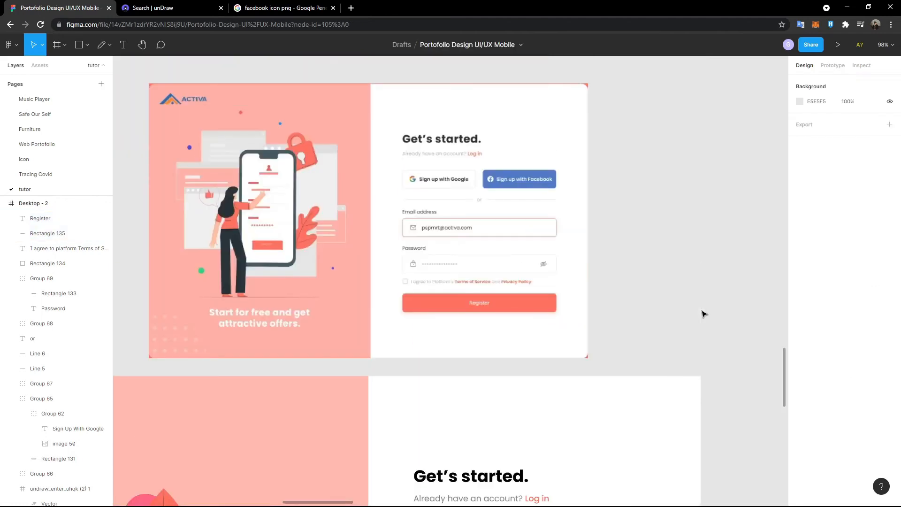
scroll(703, 313, down, 8)
scroll(703, 314, up, 6)
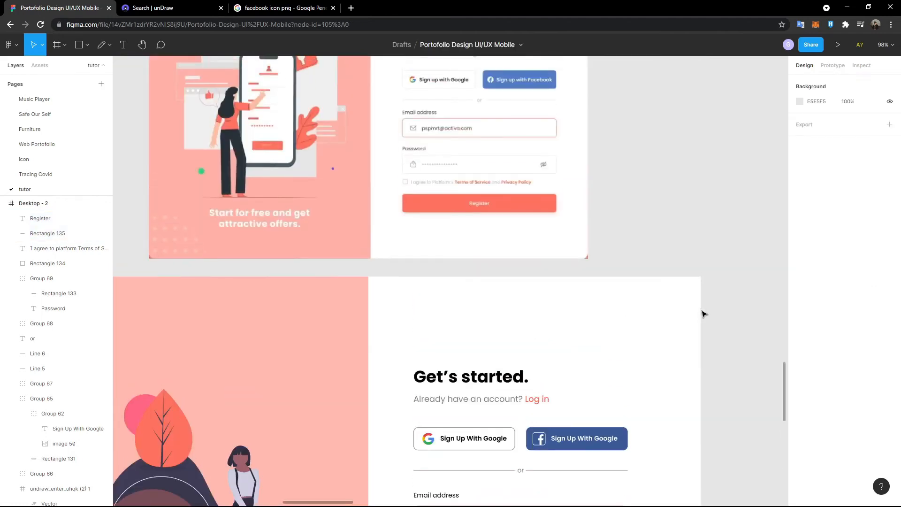
scroll(703, 314, up, 4)
scroll(570, 294, down, 2)
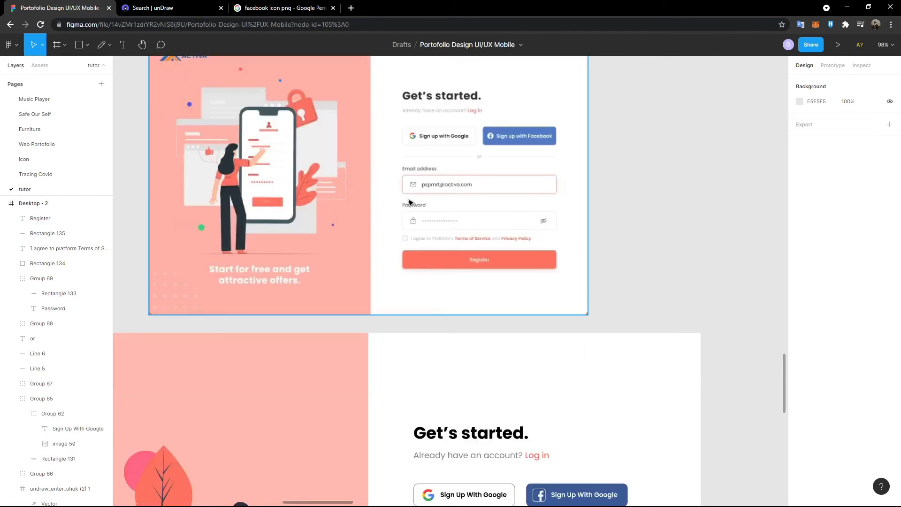
scroll(415, 193, up, 5)
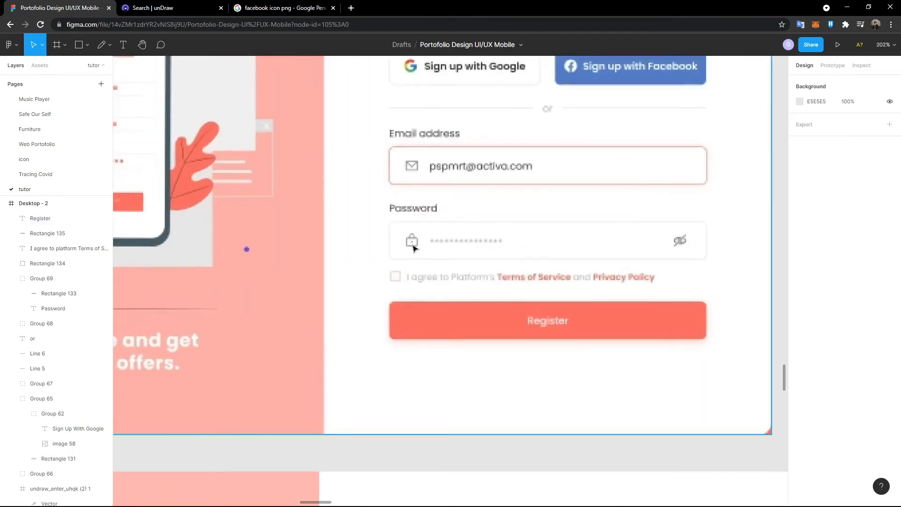
scroll(414, 248, down, 3)
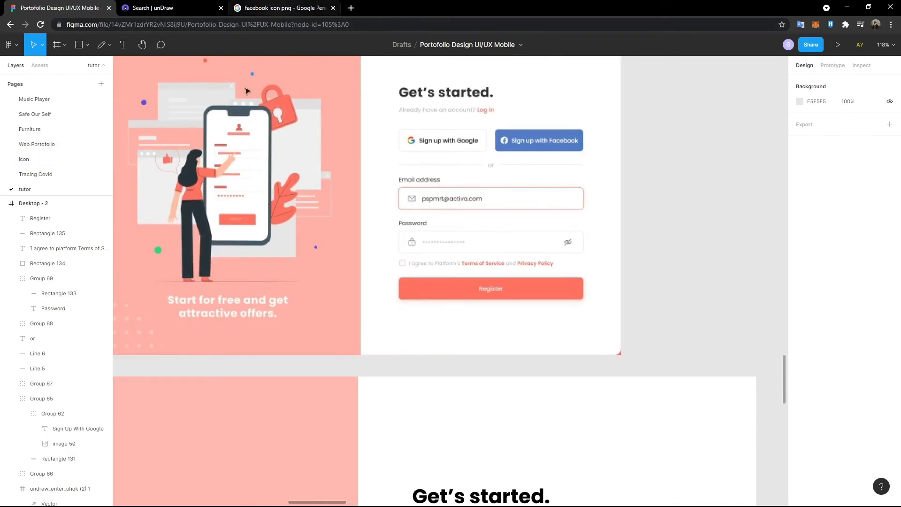
- On the icon page, copy the 24/basic/mail icon and move the copy beside Donate
click(88, 165)
scroll(510, 234, up, 3)
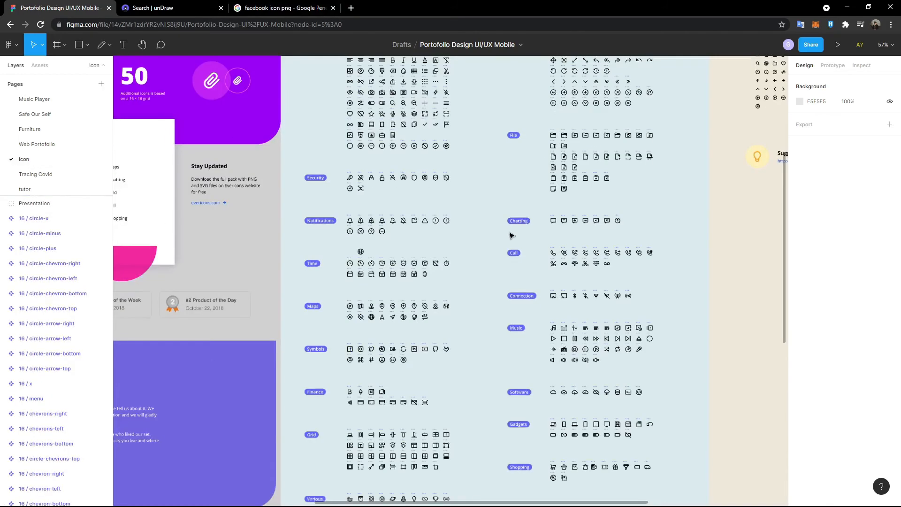
scroll(397, 239, up, 2)
scroll(397, 240, up, 5)
scroll(324, 237, up, 4)
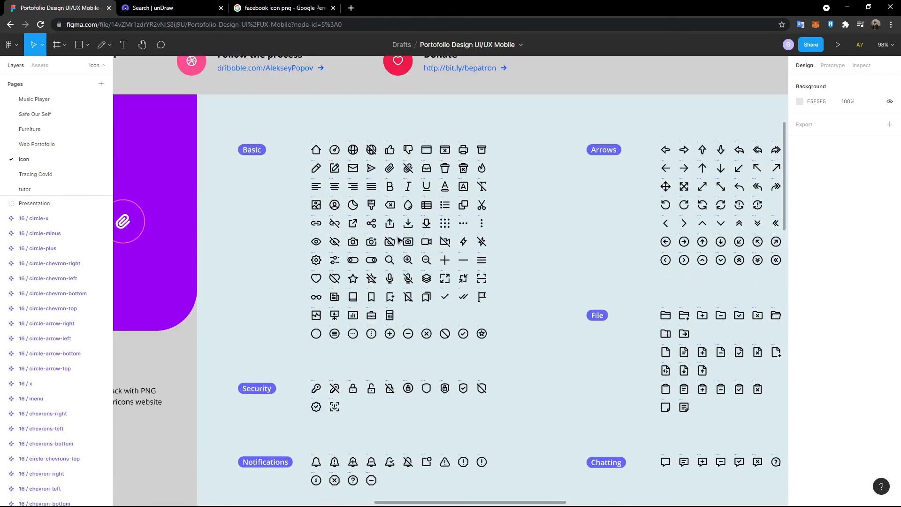
click(352, 201)
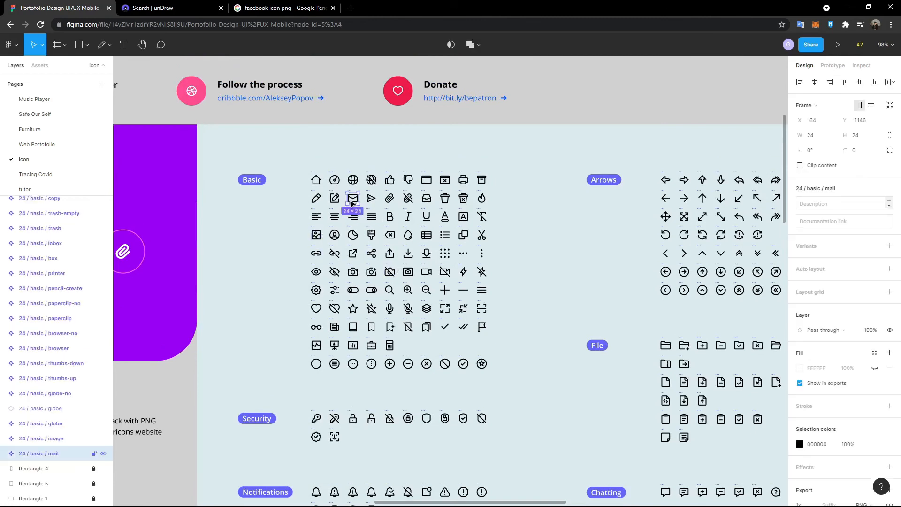
key(ctrl+v)
drag(349, 204, 532, 112)
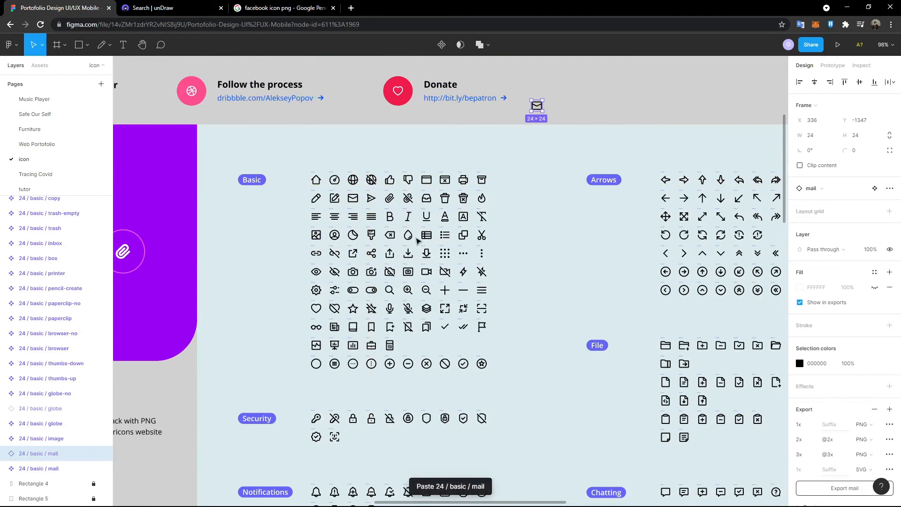
- Copy the 24/security/lock icon and place it above the mail copy
scroll(429, 288, up, 2)
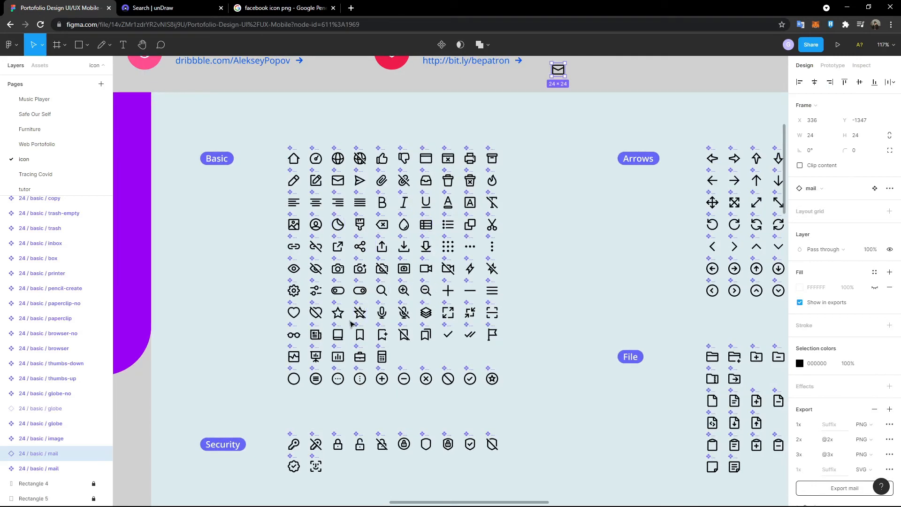
scroll(351, 324, down, 1)
click(337, 407)
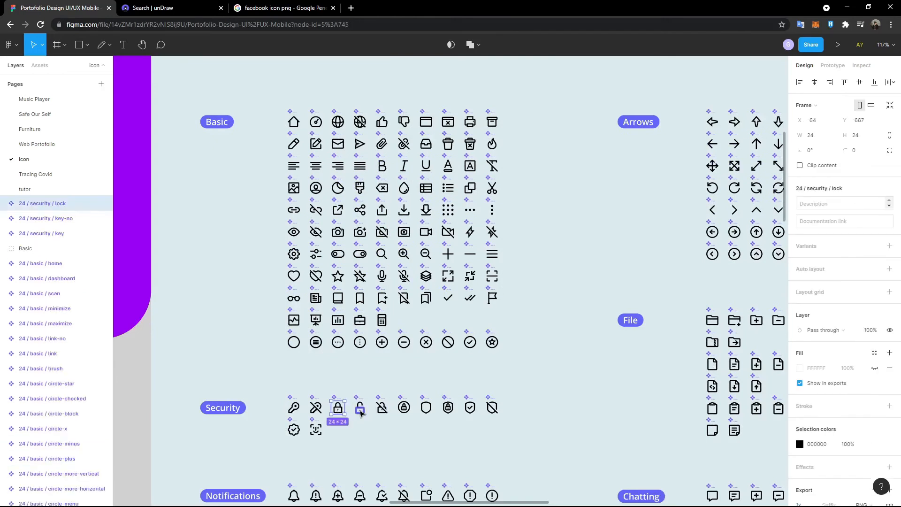
key(ctrl+v)
drag(340, 411, 592, 216)
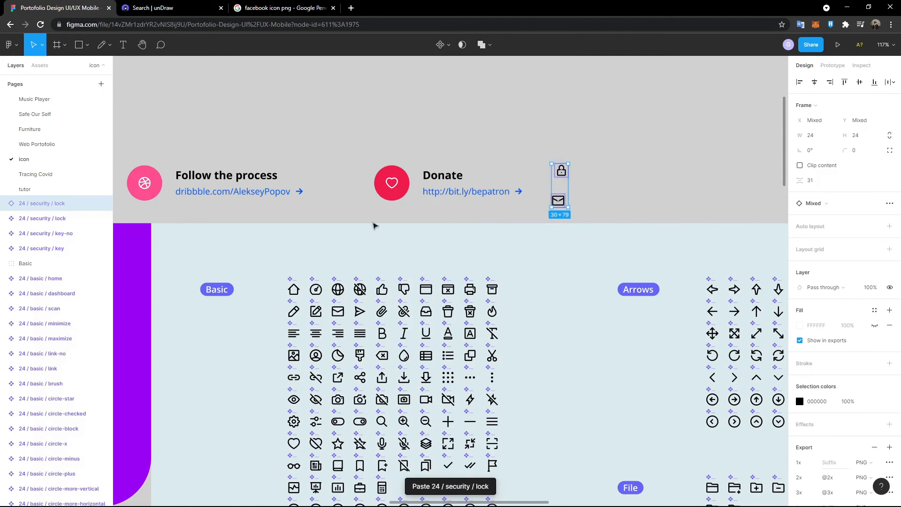
- Return to the tutor page and bring Desktop-2 into view
click(84, 188)
scroll(274, 233, down, 3)
scroll(282, 232, down, 3)
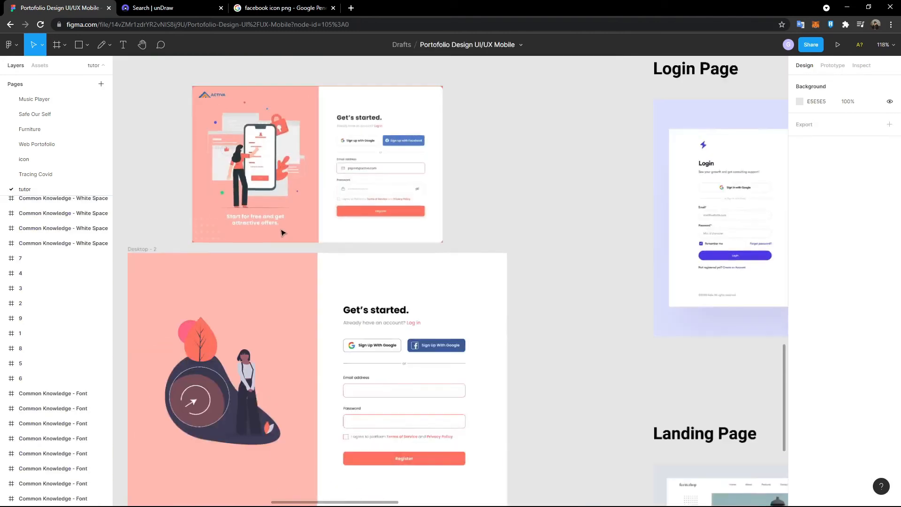
scroll(283, 234, left, 3)
scroll(308, 275, down, 5)
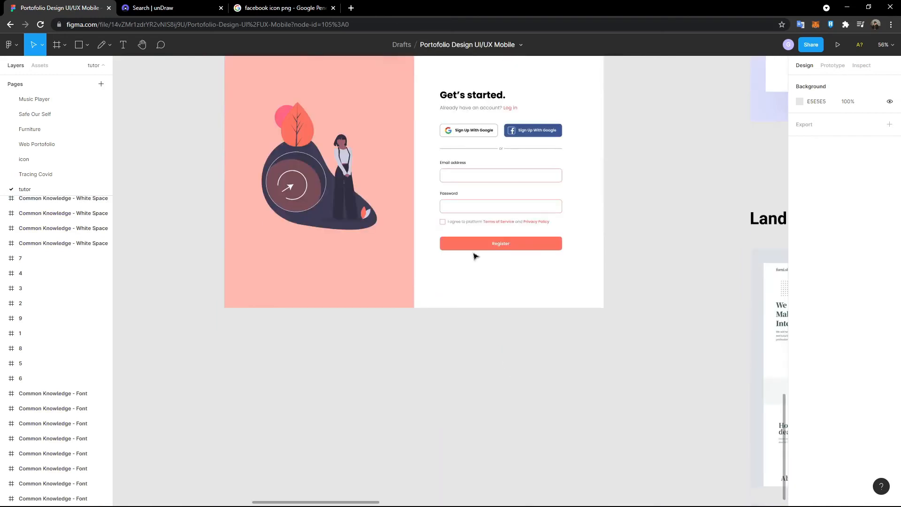
- Paste the mail and lock icons into Desktop-2 and drag the mail icon into the Email field
key(ctrl+v)
scroll(479, 276, up, 6)
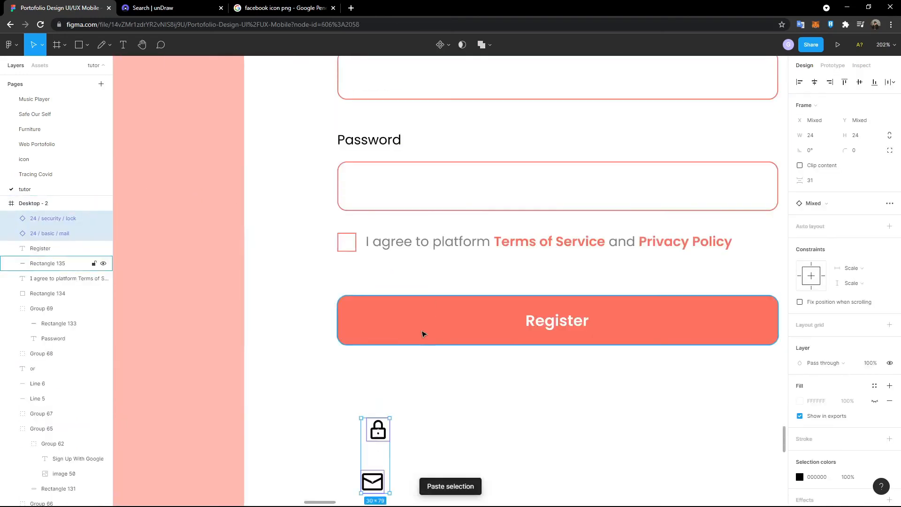
scroll(423, 333, down, 2)
click(374, 385)
scroll(385, 395, down, 5)
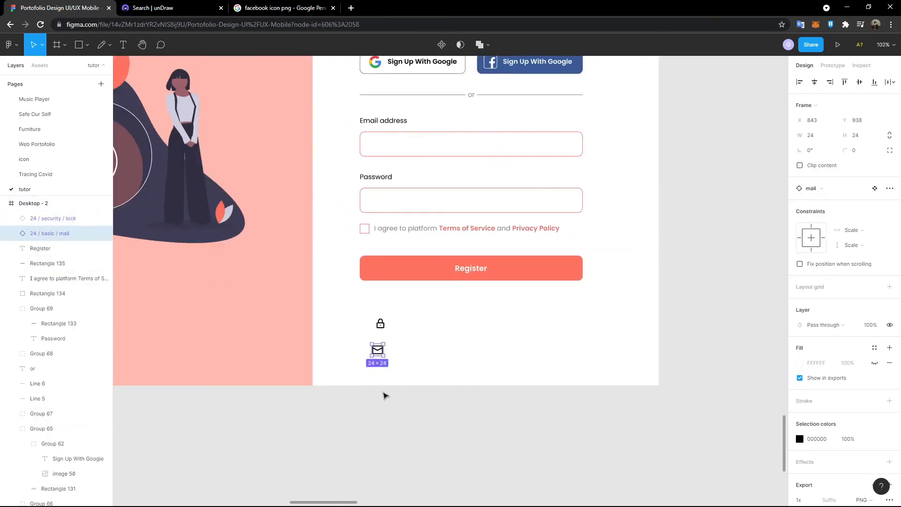
scroll(385, 395, up, 7)
scroll(383, 395, down, 4)
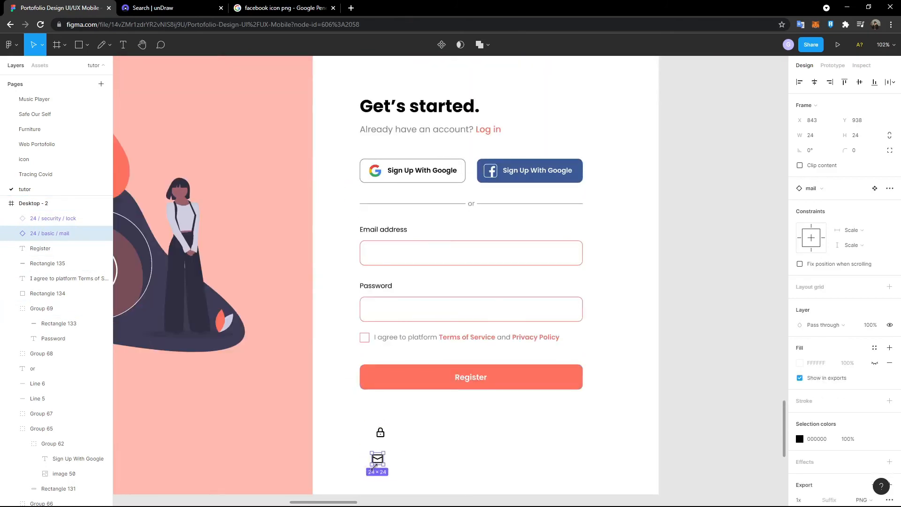
drag(375, 460, 376, 258)
scroll(376, 258, up, 3)
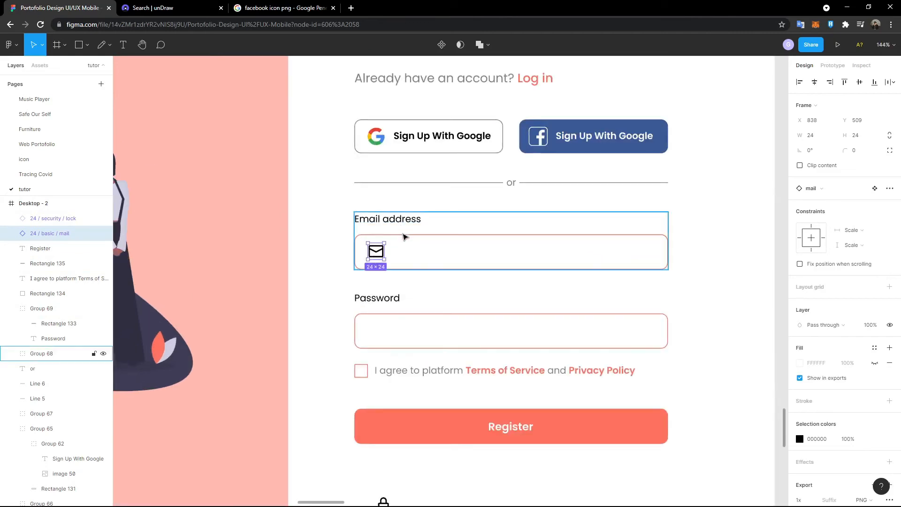
- Ungroup the email label and field, and centre the mail icon vertically in the email box
click(404, 237)
key(ctrl+shift+g)
click(377, 251)
shift+click(403, 241)
click(860, 83)
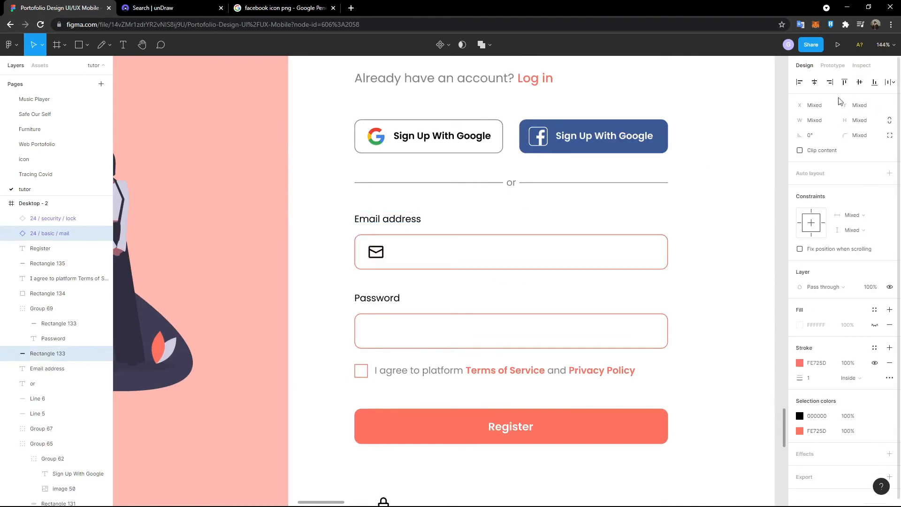
click(370, 252)
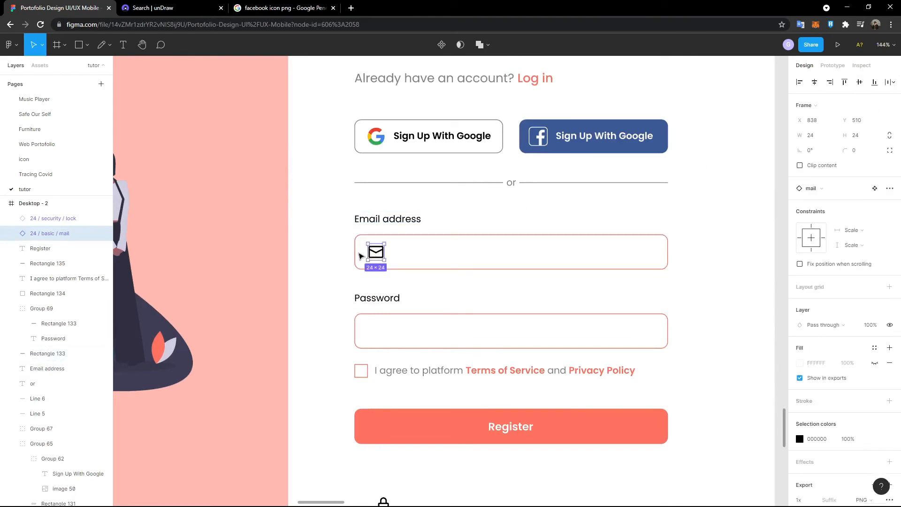
shift+click(360, 255)
shift+click(365, 256)
scroll(377, 257, down, 3)
- Move the lock icon into the Password field, ungroup it, and select it with the password box
click(378, 358)
drag(378, 358, 374, 187)
scroll(505, 166, left, 2)
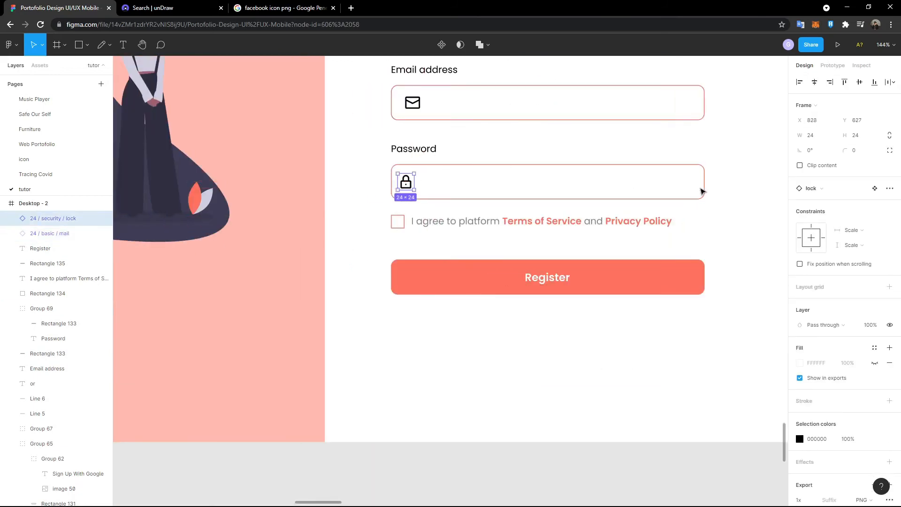
click(703, 190)
key(ctrl+shift+g)
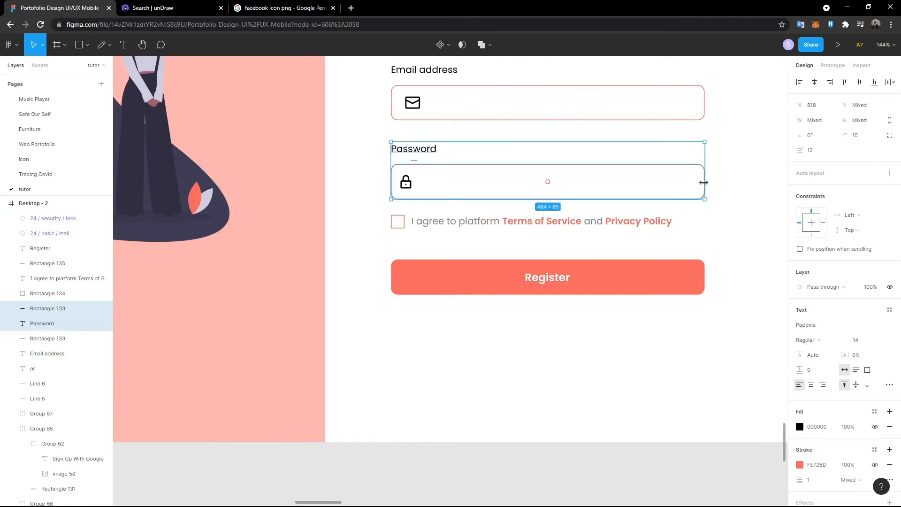
key(Escape)
click(465, 169)
shift+click(404, 184)
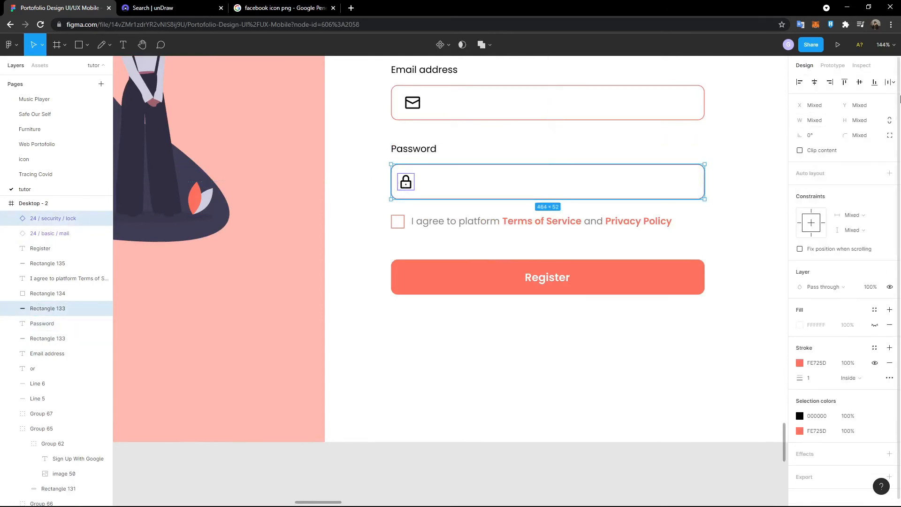
scroll(408, 307, up, 5)
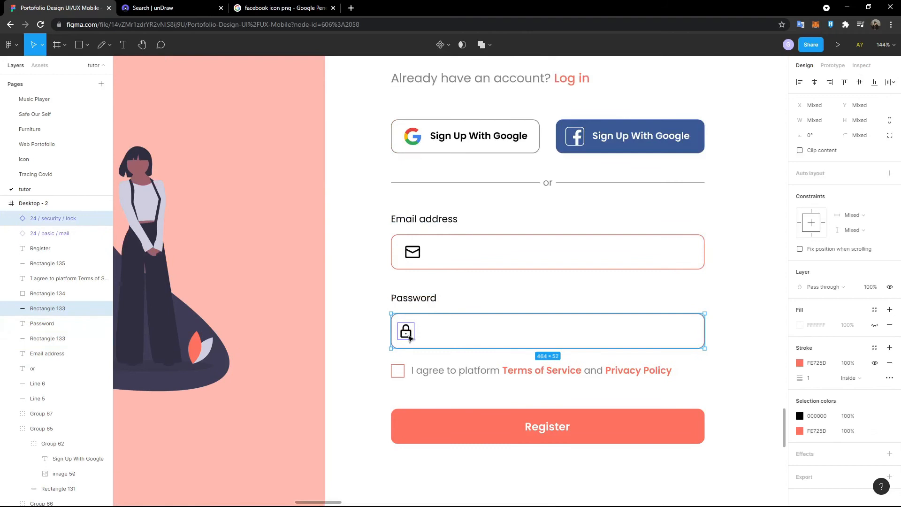
scroll(414, 297, down, 1)
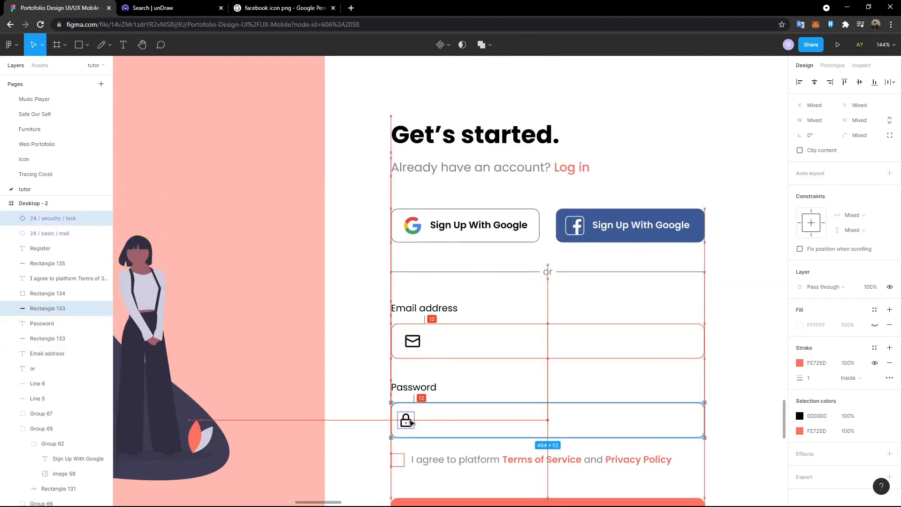
- Nudge the lock icon so it lines up directly under the mail icon
click(446, 388)
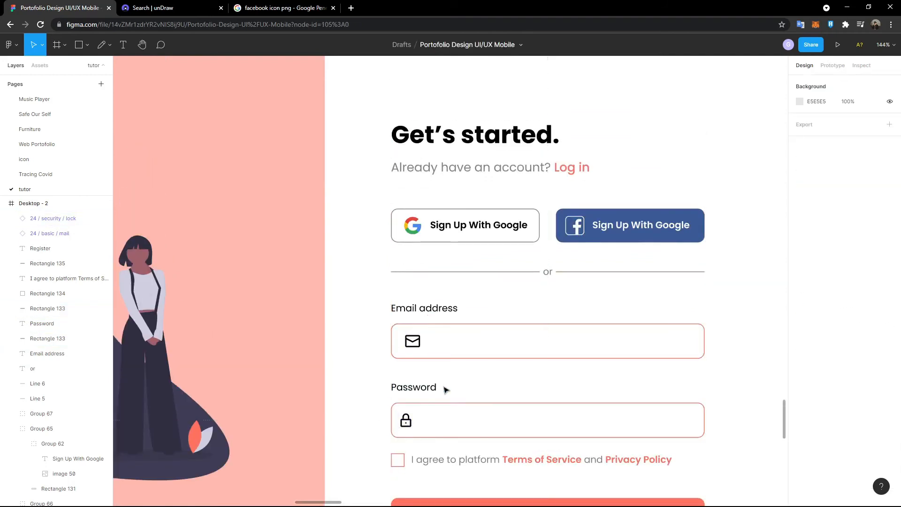
click(407, 424)
drag(407, 424, 412, 422)
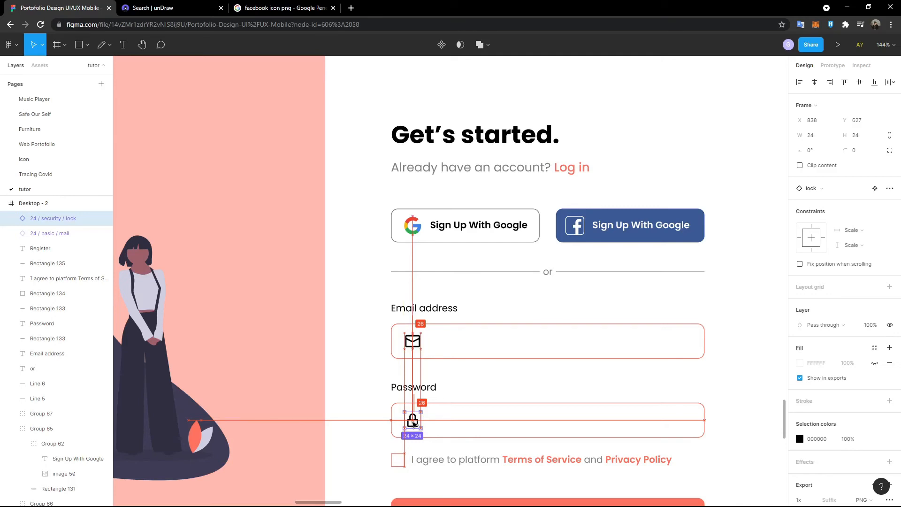
drag(414, 423, 413, 422)
click(549, 384)
scroll(549, 384, up, 10)
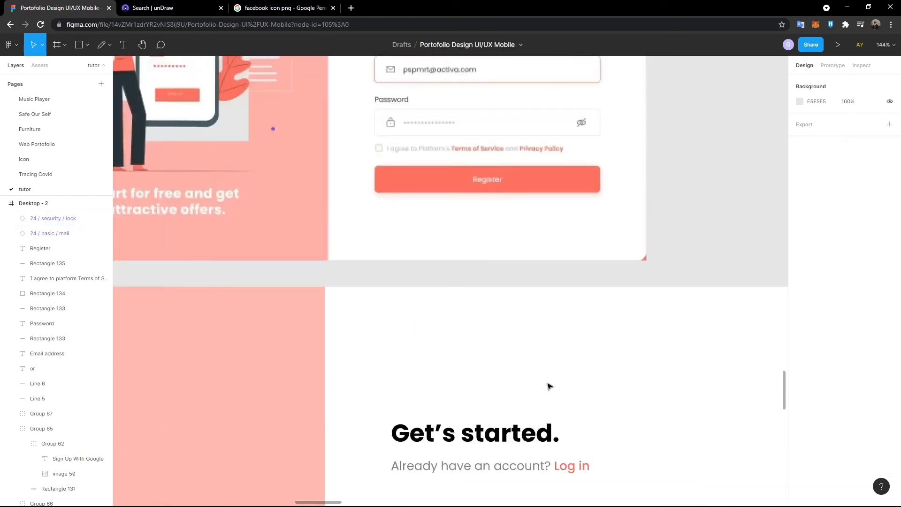
scroll(549, 384, down, 10)
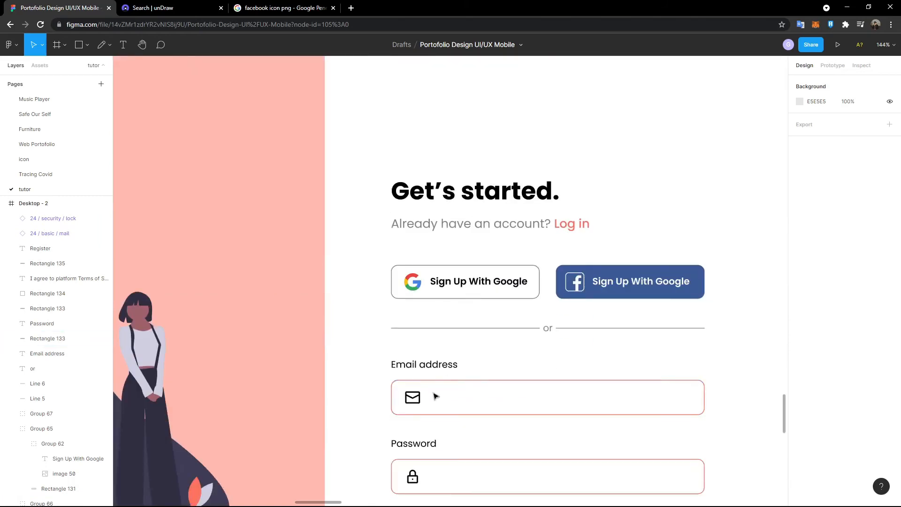
- Set both the mail and lock icons to 50% colour opacity
click(413, 398)
shift+click(51, 218)
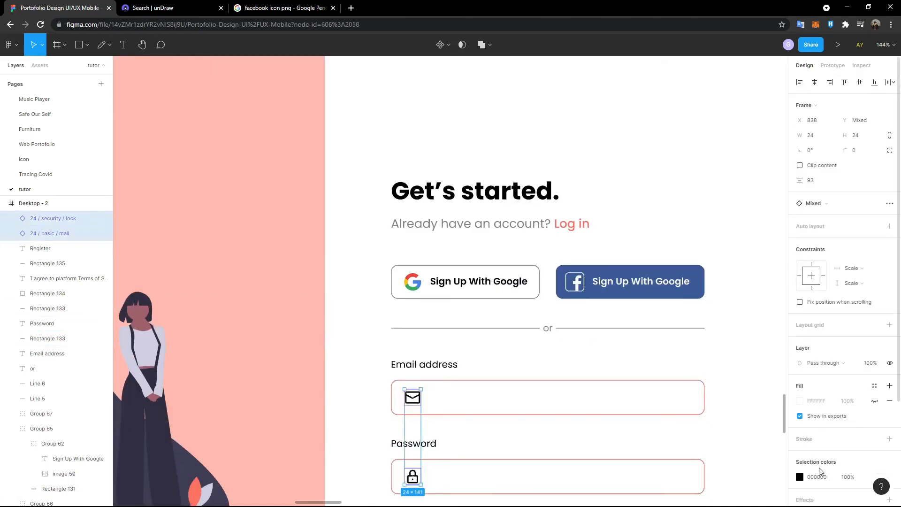
scroll(819, 471, down, 3)
click(852, 343)
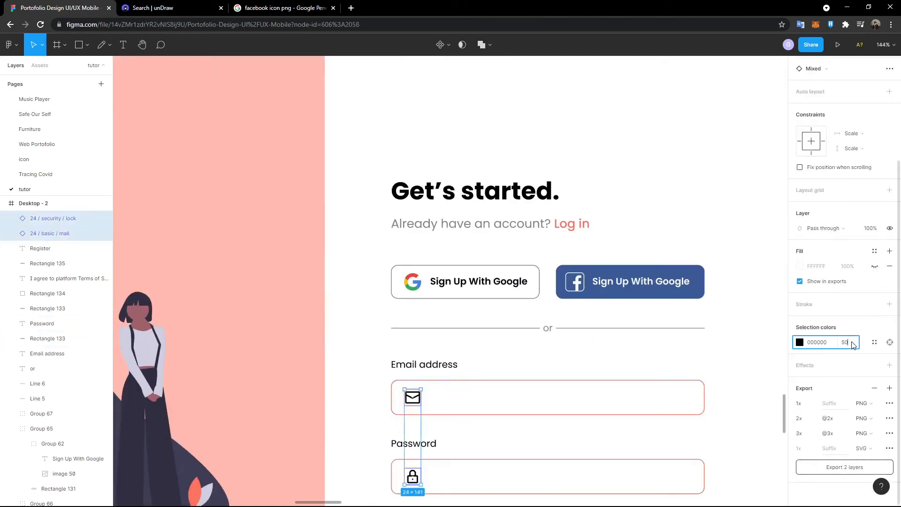
key(Return)
click(684, 168)
scroll(688, 170, down, 3)
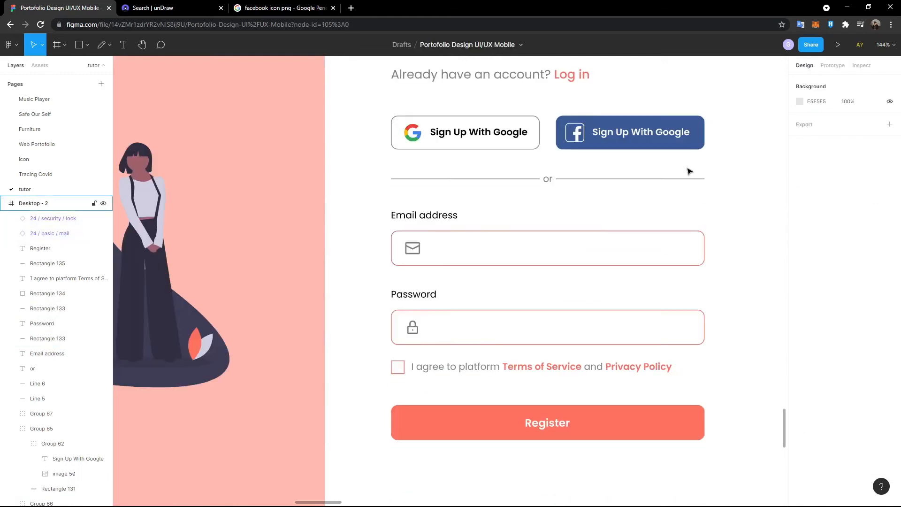
scroll(688, 171, down, 3)
scroll(688, 172, up, 5)
scroll(584, 158, up, 6)
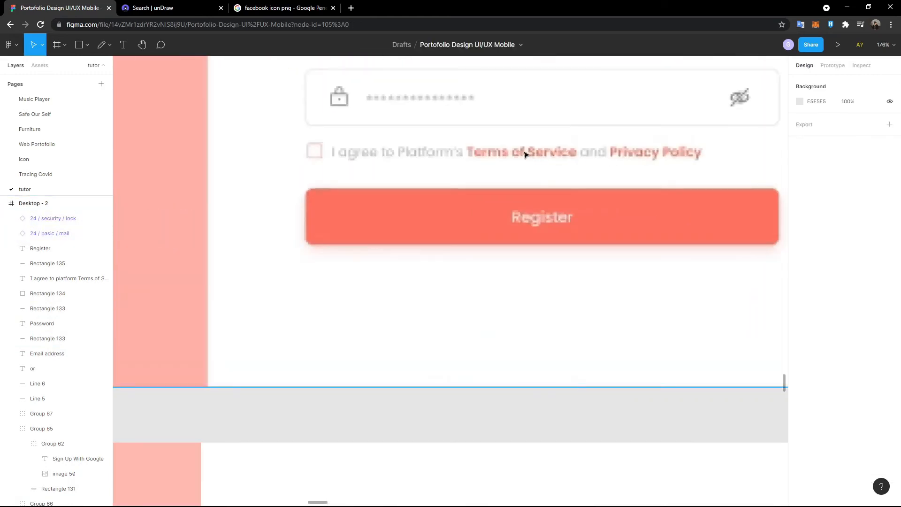
scroll(436, 137, down, 7)
scroll(432, 141, down, 2)
scroll(452, 368, up, 1)
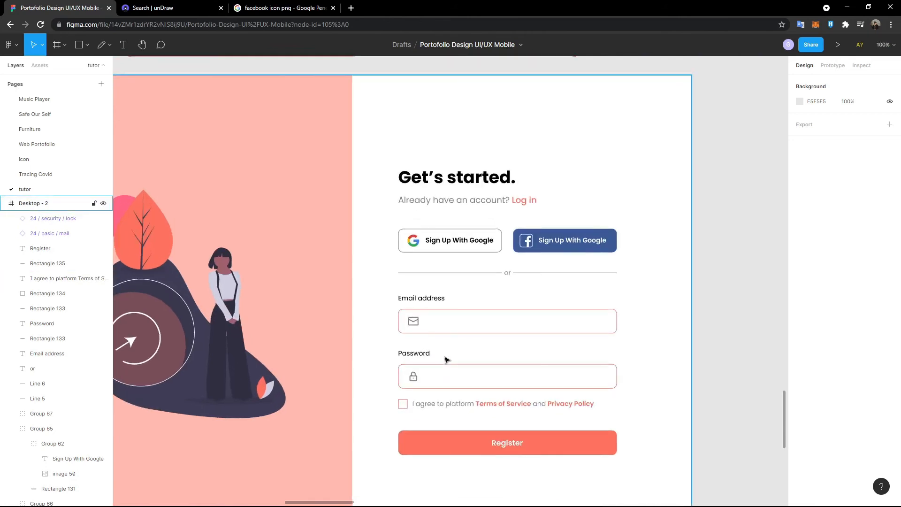
scroll(446, 359, up, 4)
scroll(467, 283, down, 2)
- Add a '***************' text in the Password box with 50% fill opacity
key(t)
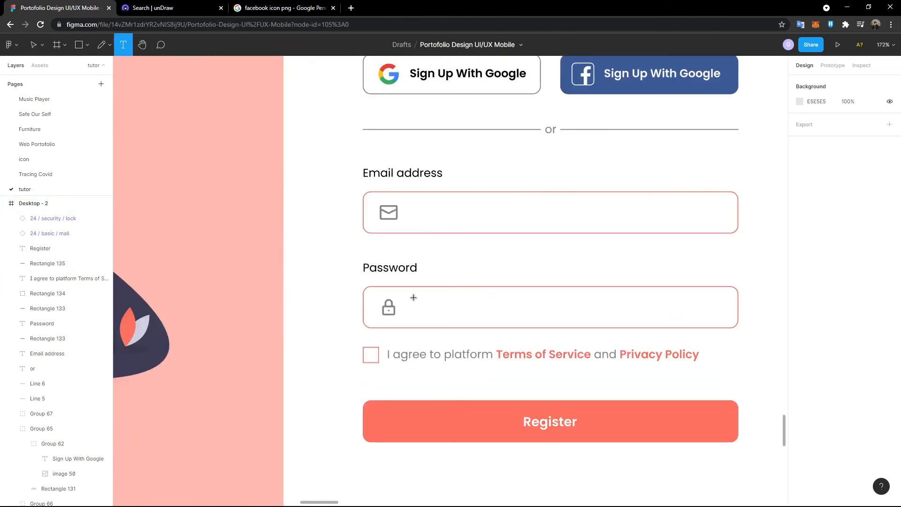
click(413, 298)
text(***************)
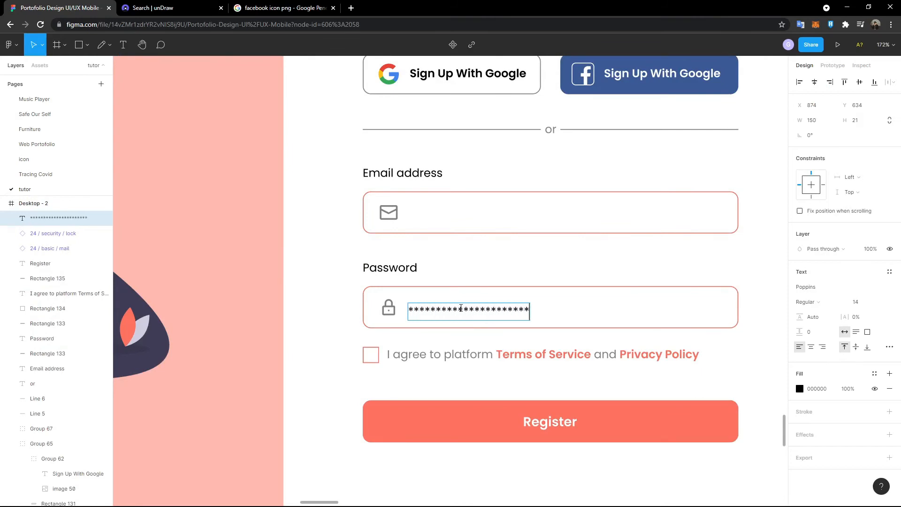
key(ctrl+a)
click(799, 389)
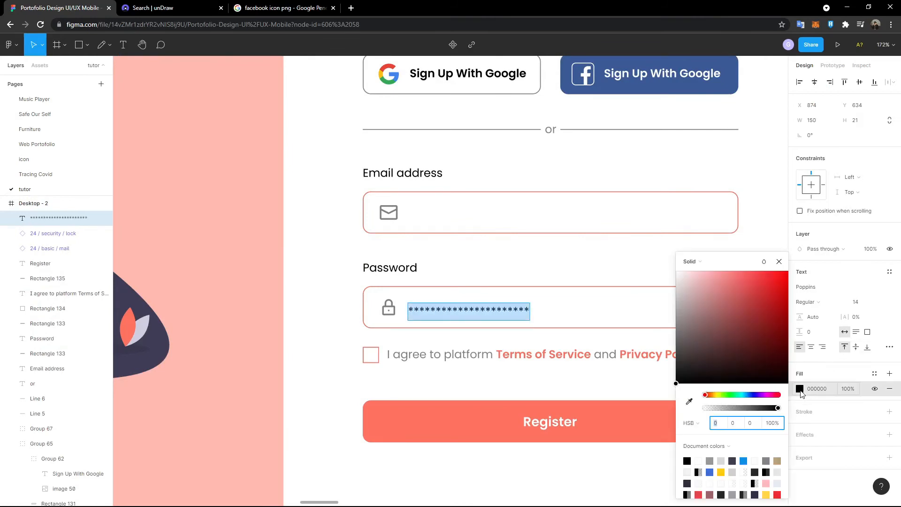
click(851, 389)
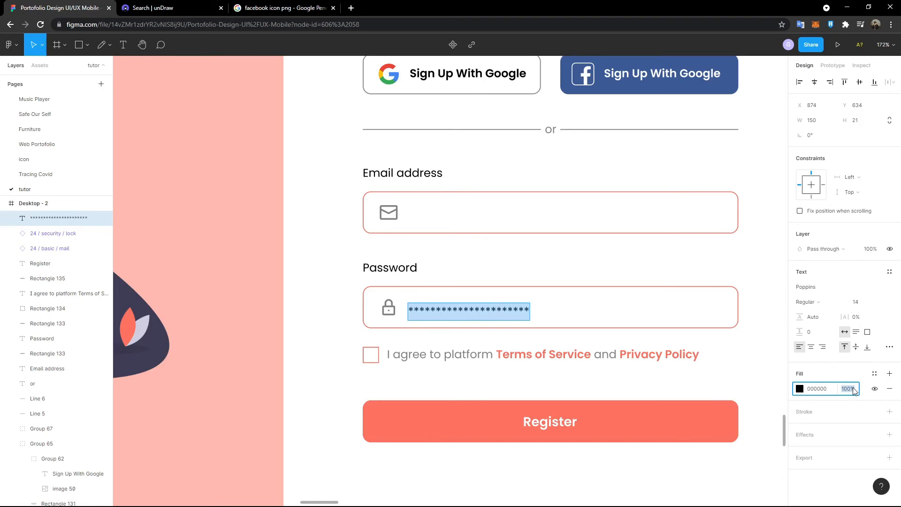
text(50)
key(Return)
- Line the asterisks up beside the lock icon
click(454, 303)
drag(455, 313, 456, 308)
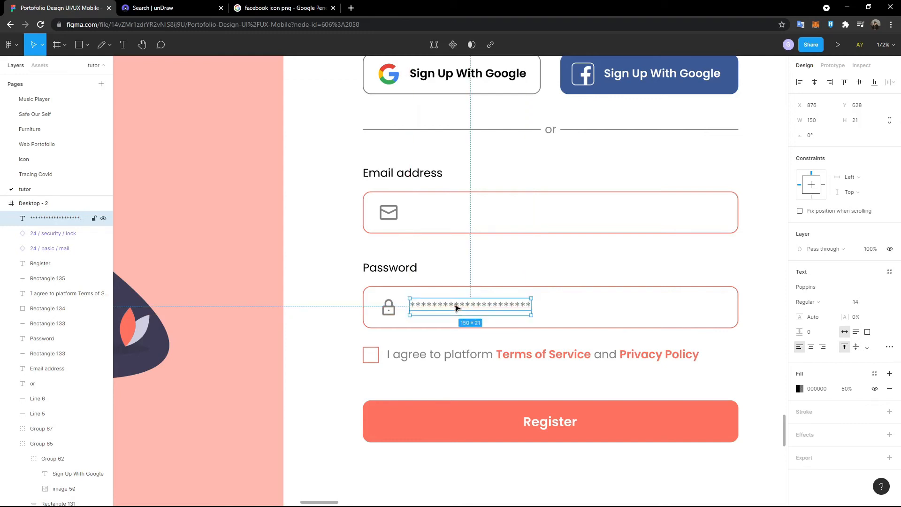
click(463, 266)
scroll(464, 266, up, 12)
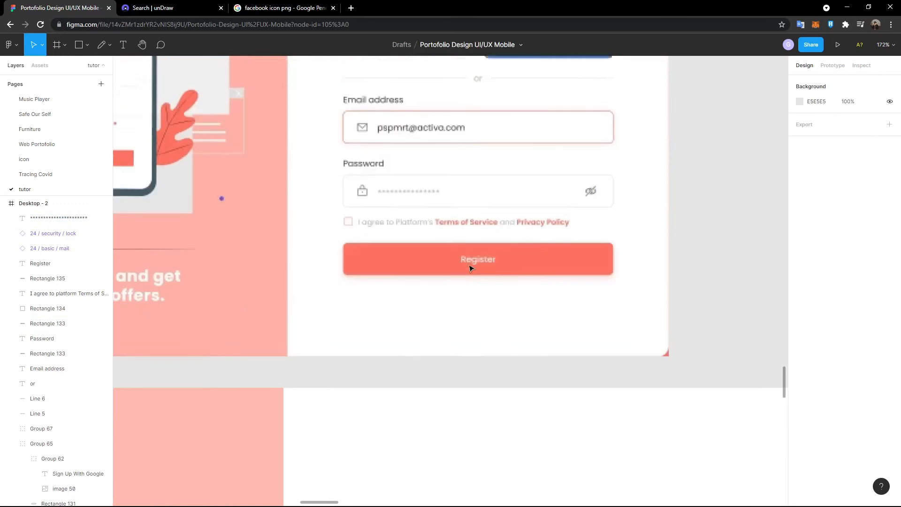
scroll(377, 206, up, 2)
scroll(380, 208, down, 10)
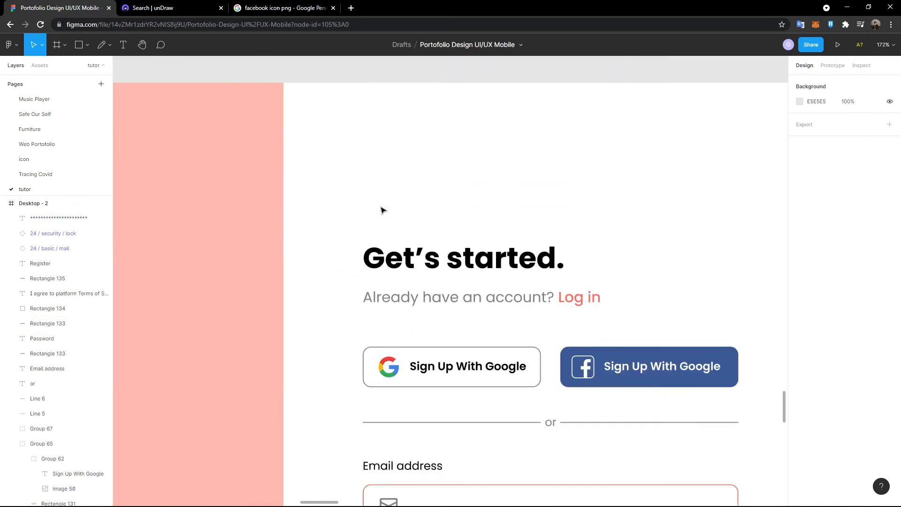
- Type a sample e-mail address as text inside the Email address box
scroll(381, 210, down, 10)
scroll(446, 209, up, 6)
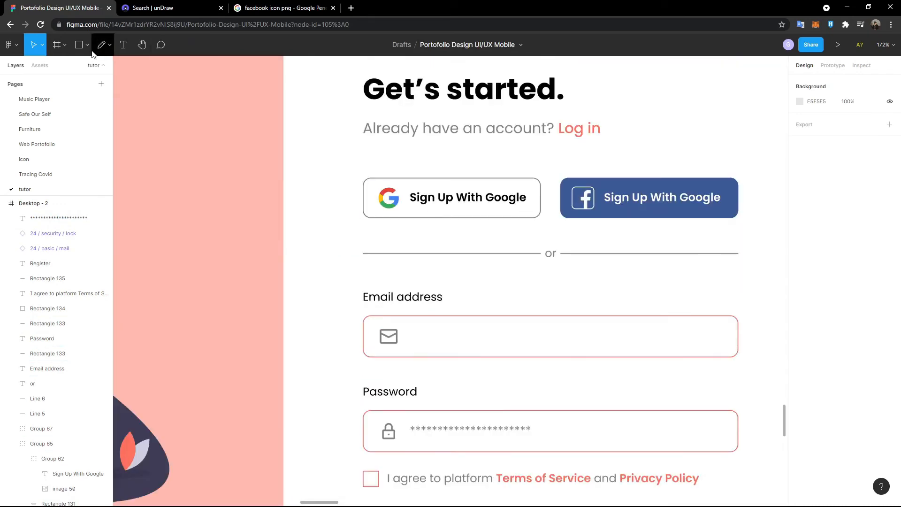
click(123, 45)
click(420, 334)
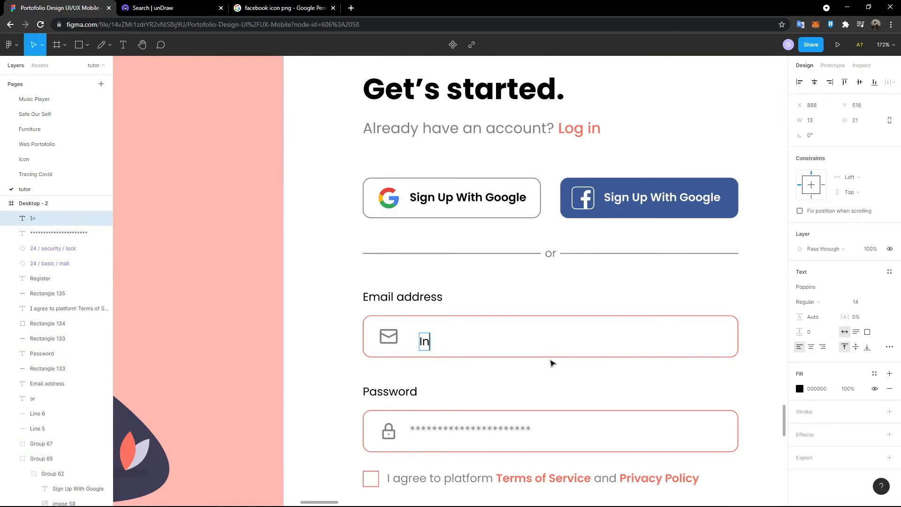
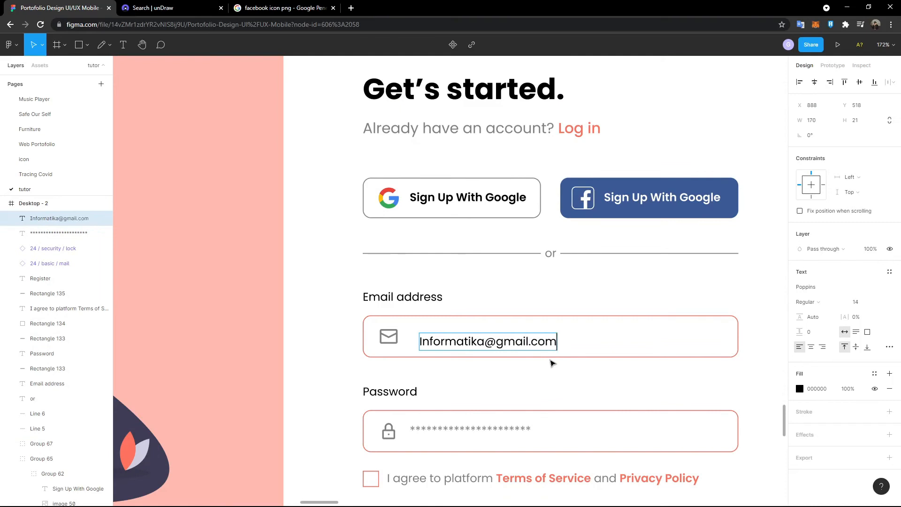
key(ctrl+a)
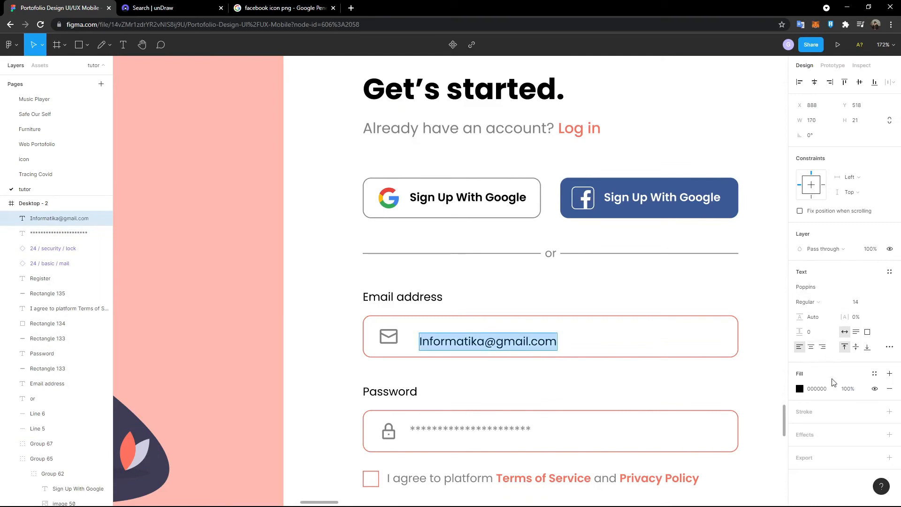
key(Escape)
- Fade the e-mail text to 50% opacity and align it with the asterisks below
click(856, 390)
text(50)
key(Return)
click(559, 295)
drag(524, 342, 518, 341)
- Deselect the e-mail text and look over the finished sign-up fields
click(537, 294)
scroll(537, 295, down, 2)
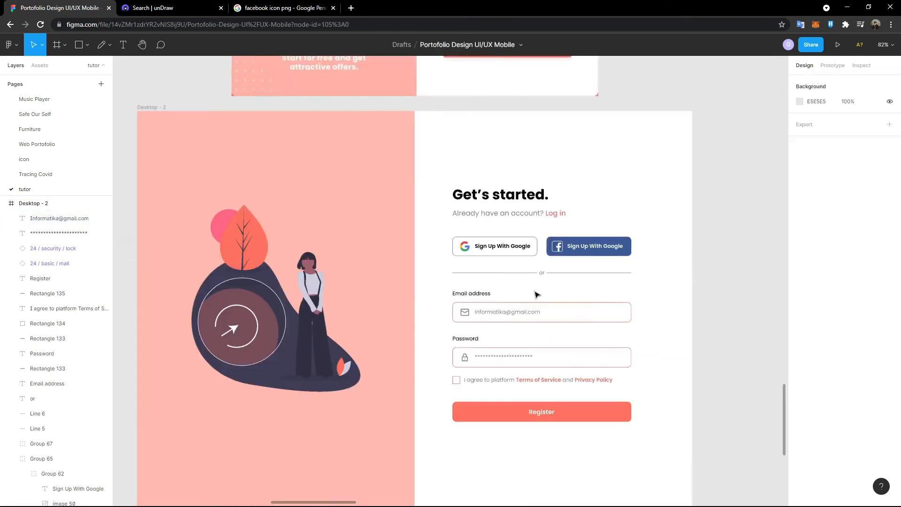
scroll(563, 297, up, 7)
scroll(563, 296, down, 8)
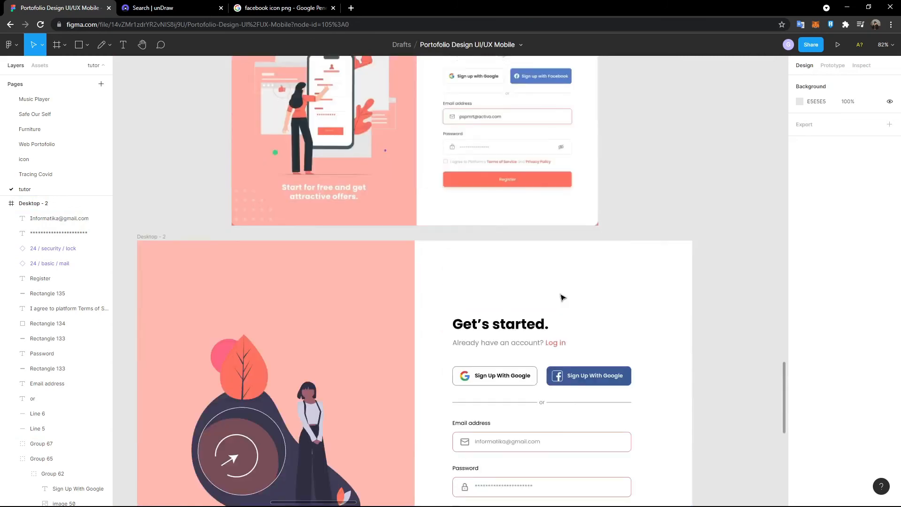
scroll(564, 297, up, 6)
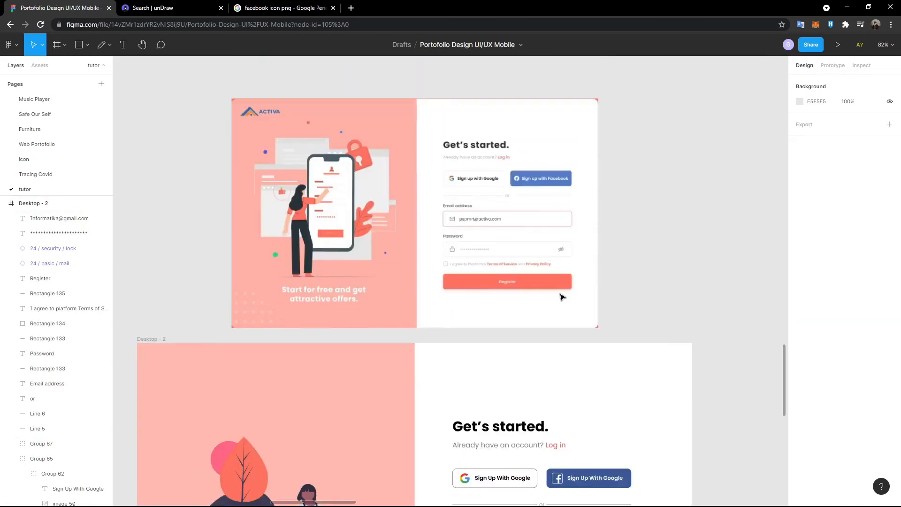
scroll(562, 297, down, 5)
scroll(470, 266, up, 4)
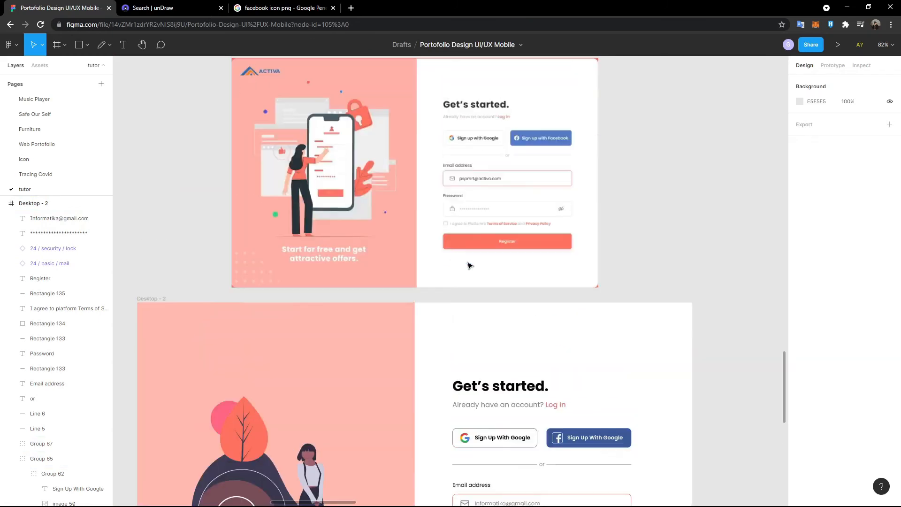
scroll(472, 264, down, 4)
scroll(557, 199, up, 4)
scroll(568, 239, up, 3)
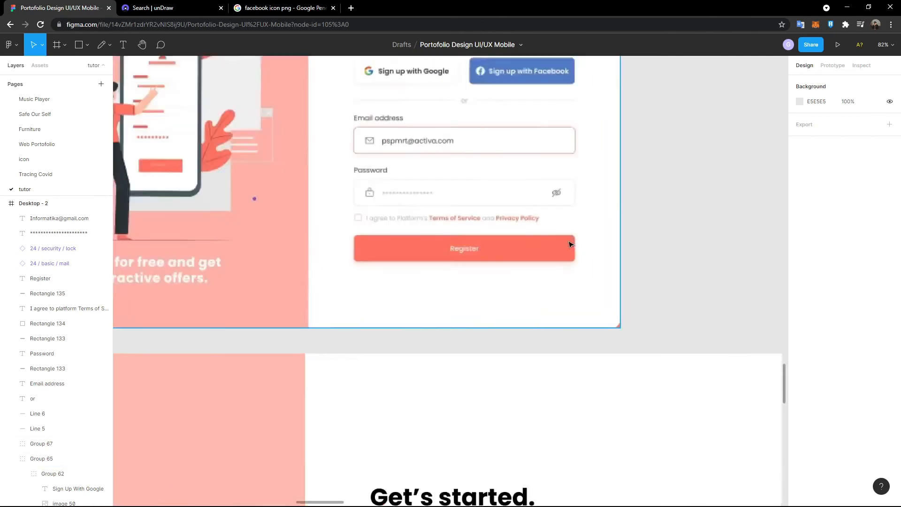
scroll(571, 244, up, 5)
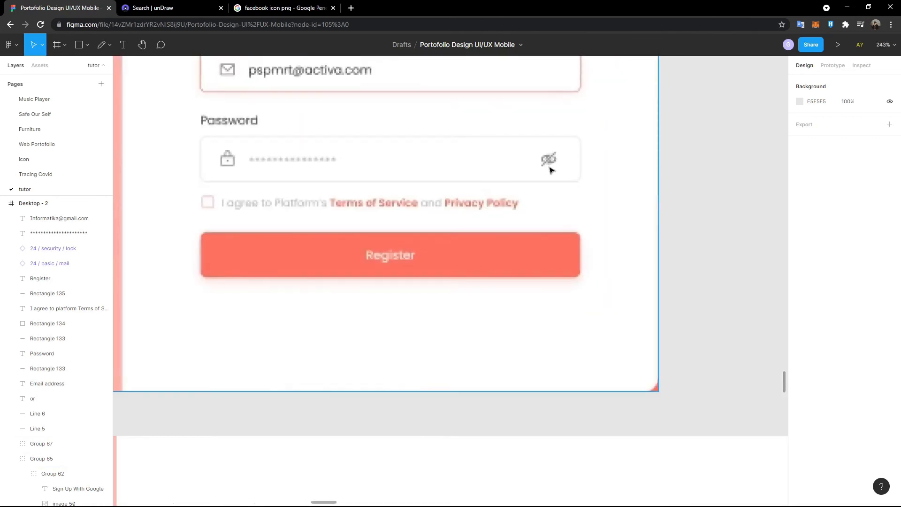
- Fetch the 24/basic/eye-no icon from the icon page and return to the tutor page
click(88, 162)
scroll(272, 246, down, 3)
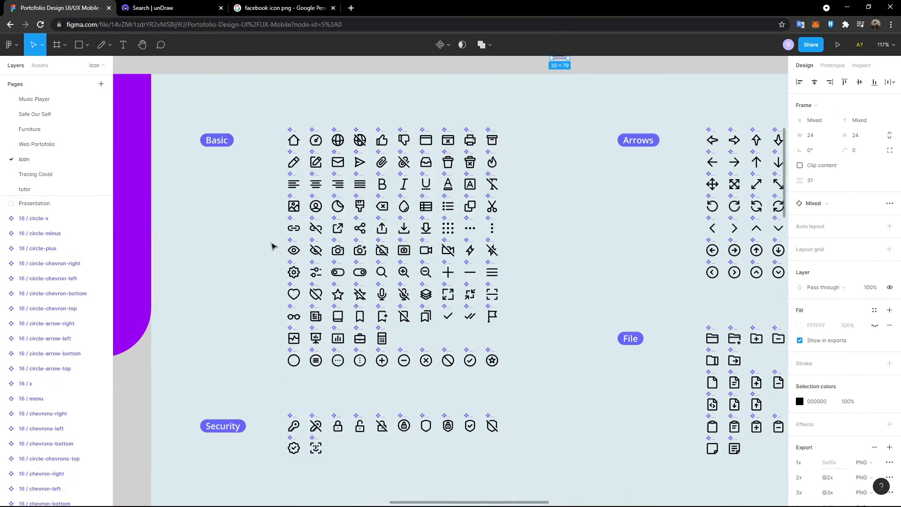
scroll(271, 246, down, 10)
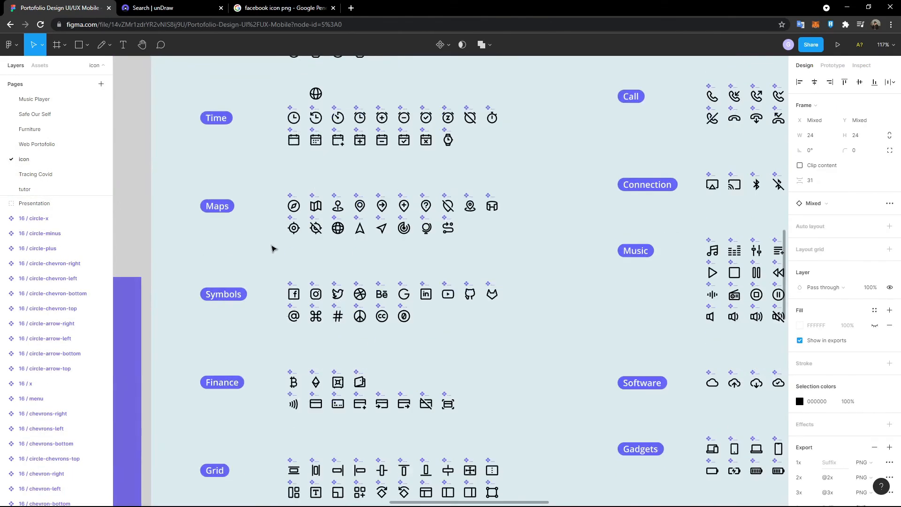
scroll(273, 247, down, 6)
ctrl+scroll(272, 247, down, 4)
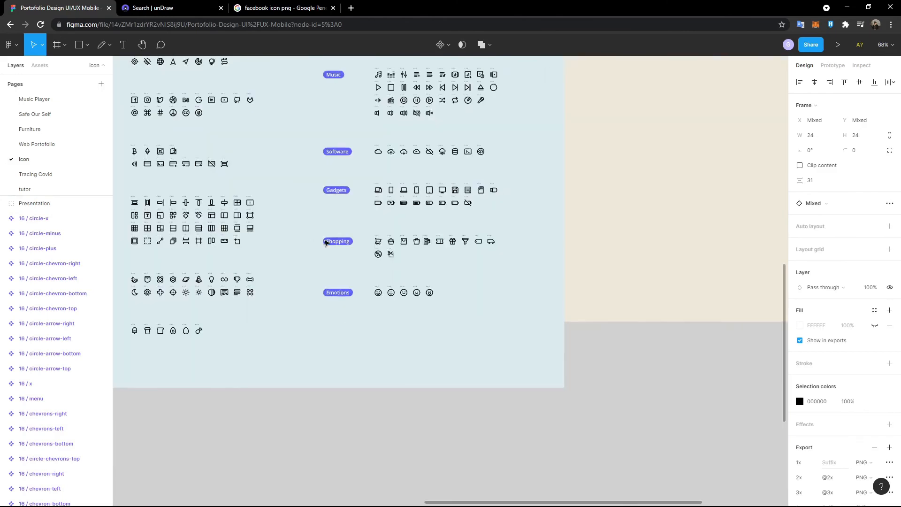
scroll(325, 242, up, 8)
scroll(315, 237, left, 4)
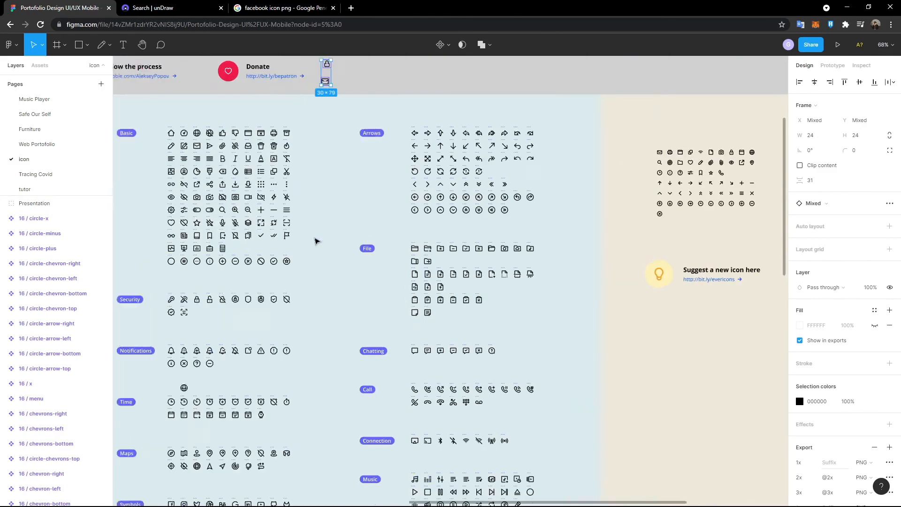
ctrl+scroll(288, 231, up, 6)
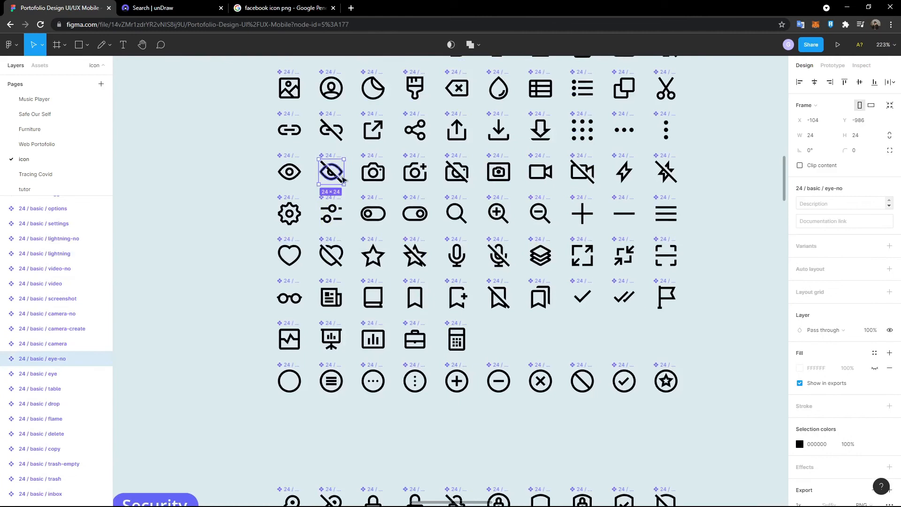
click(82, 190)
ctrl+scroll(154, 202, down, 4)
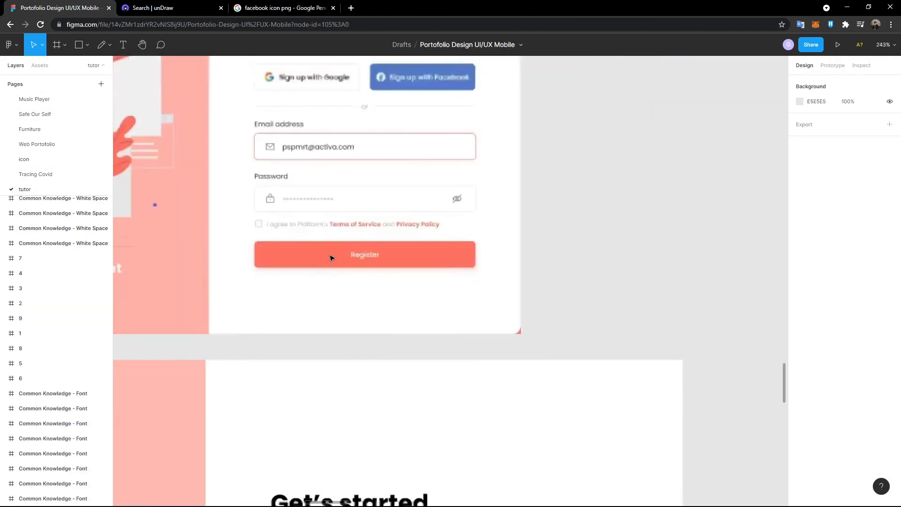
scroll(397, 368, down, 4)
- Paste the eye-no icon and line it up at the right end of the password field
key(ctrl+v)
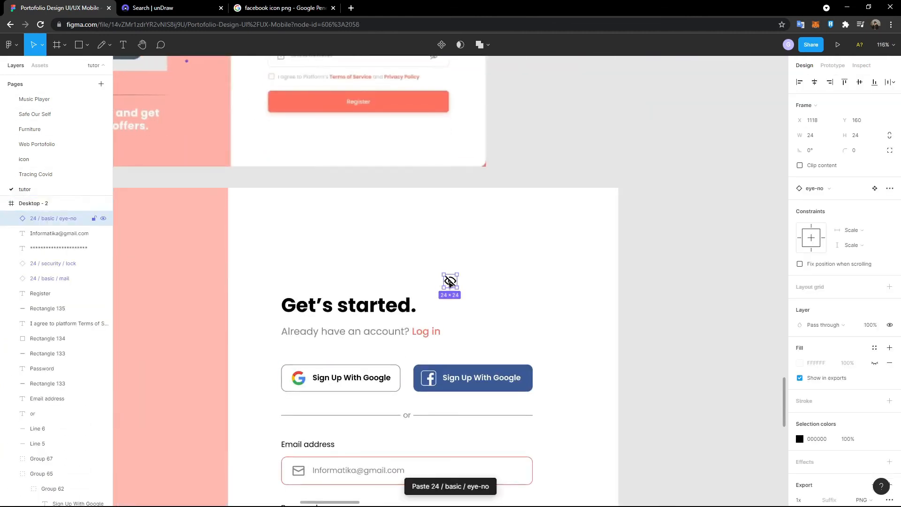
drag(450, 281, 520, 379)
drag(518, 367, 516, 365)
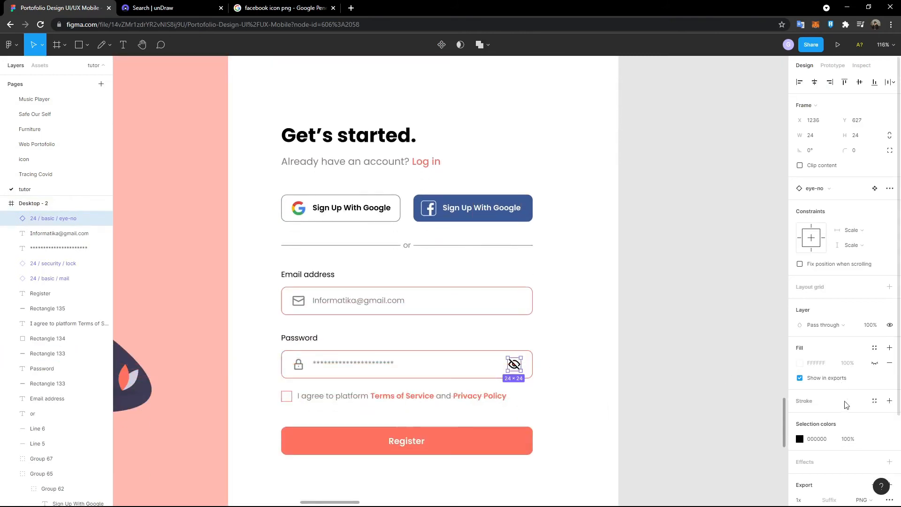
- Fade the eye-no icon's colour to 50% opacity
click(849, 439)
text(50)
key(Return)
click(675, 390)
scroll(622, 346, up, 7)
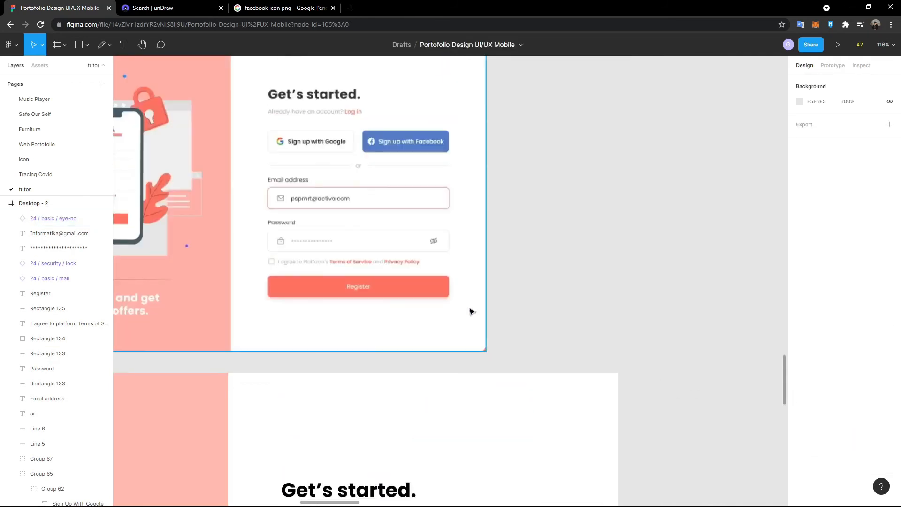
scroll(471, 312, down, 5)
scroll(464, 309, down, 3)
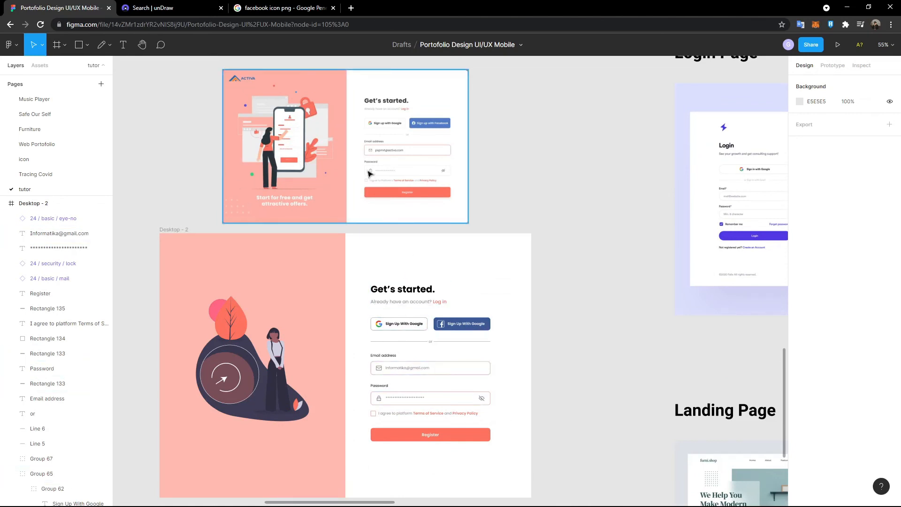
scroll(334, 286, down, 2)
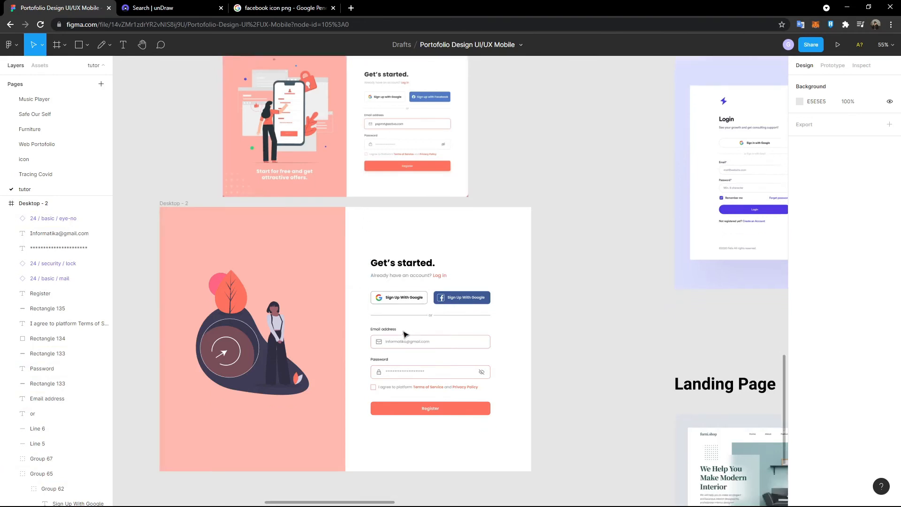
- Group the sign-up form and centre it horizontally on a helper rectangle spanning the white half
drag(361, 239, 503, 422)
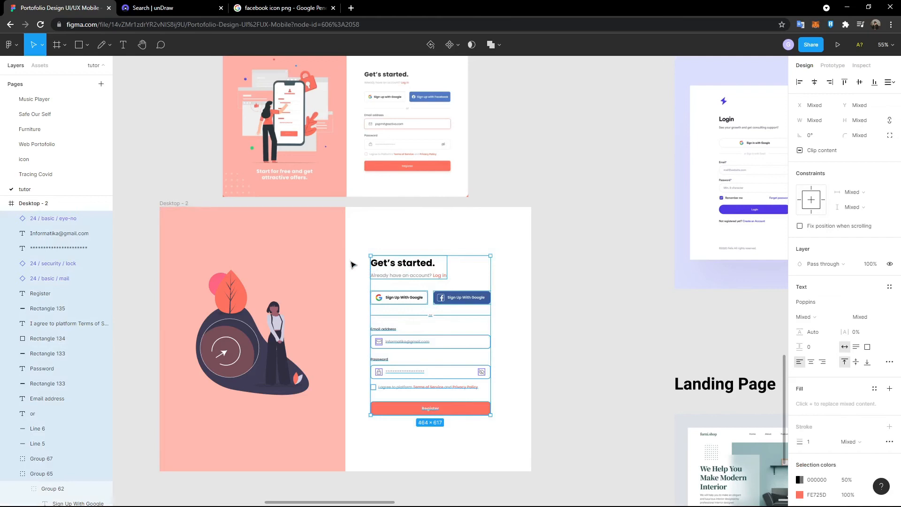
key(ctrl+g)
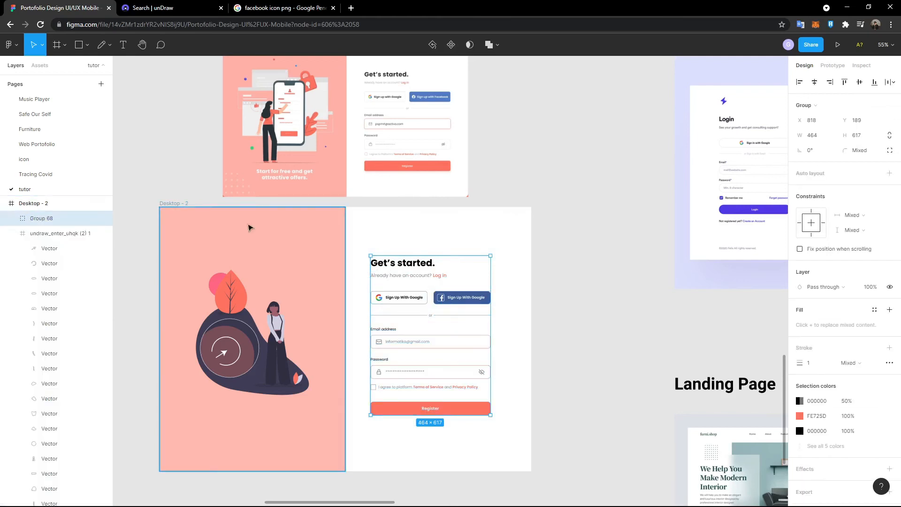
click(83, 53)
click(364, 226)
drag(350, 227, 528, 247)
click(430, 334)
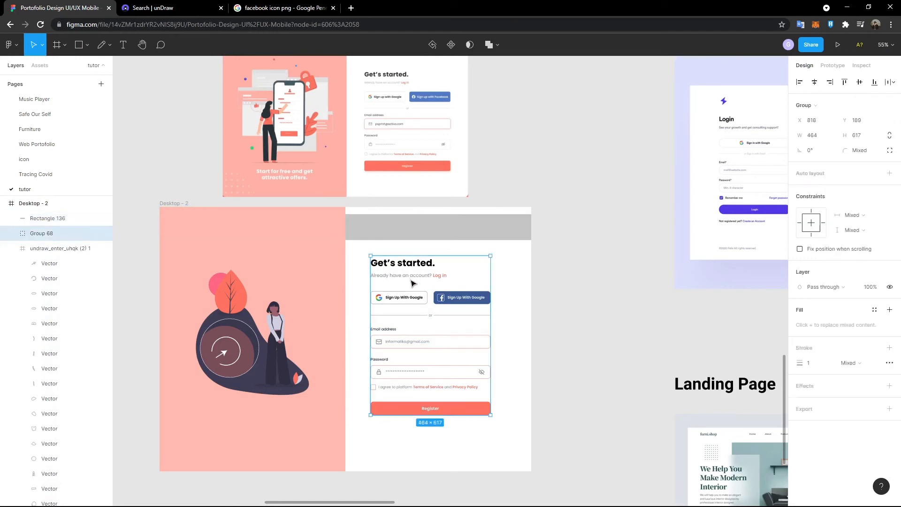
shift+click(425, 230)
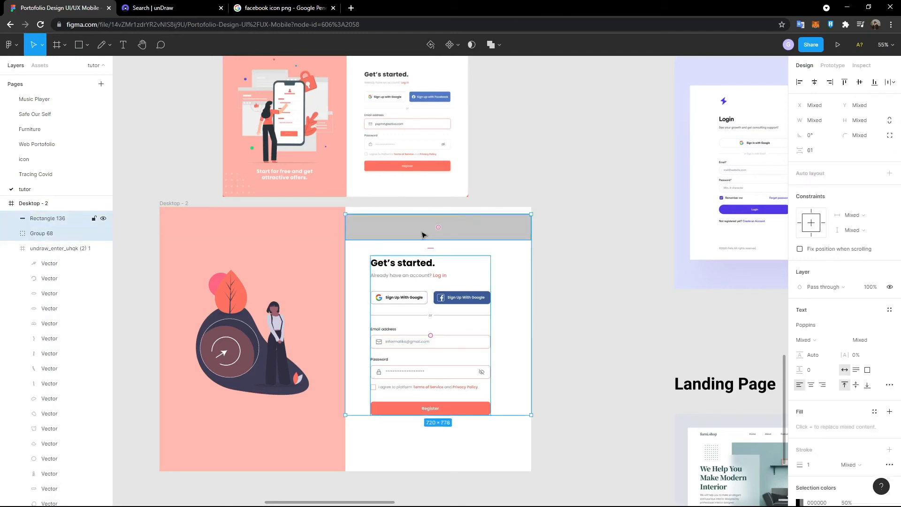
click(815, 83)
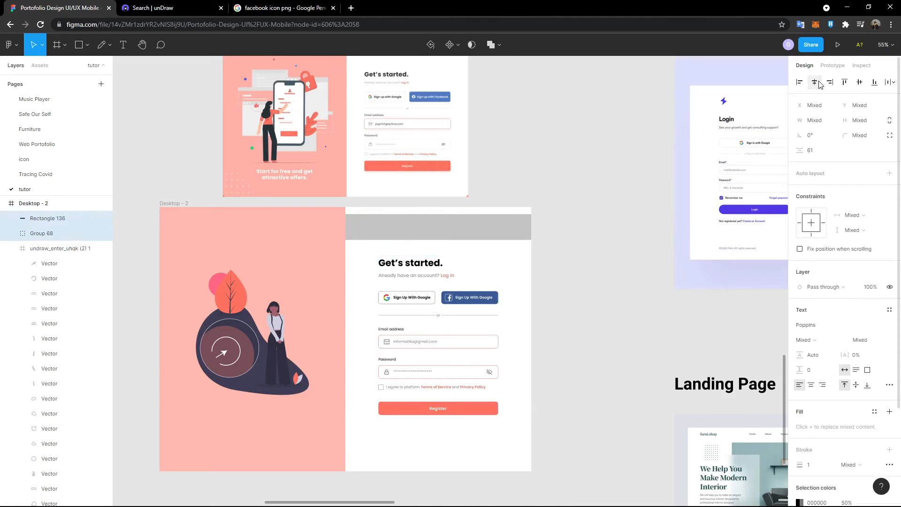
- Delete the grey helper rectangle and centre the form group vertically in Desktop-2
click(701, 250)
click(469, 304)
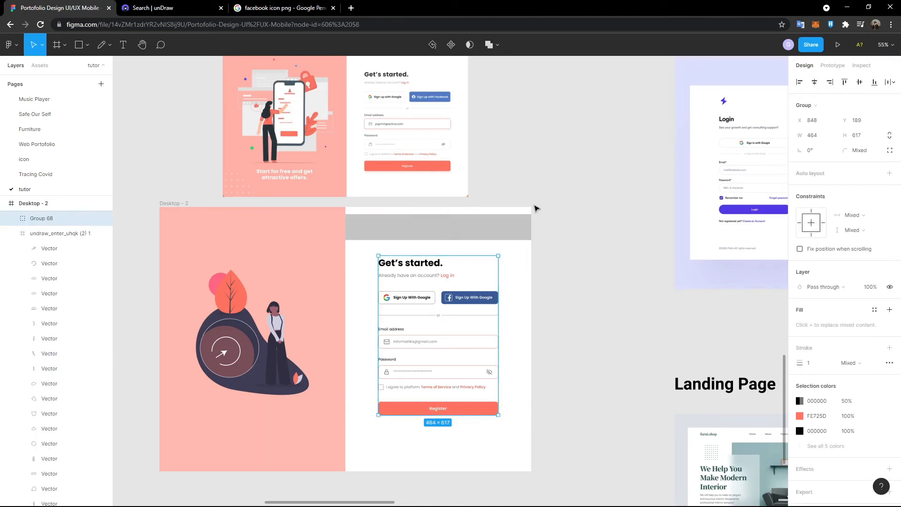
click(464, 237)
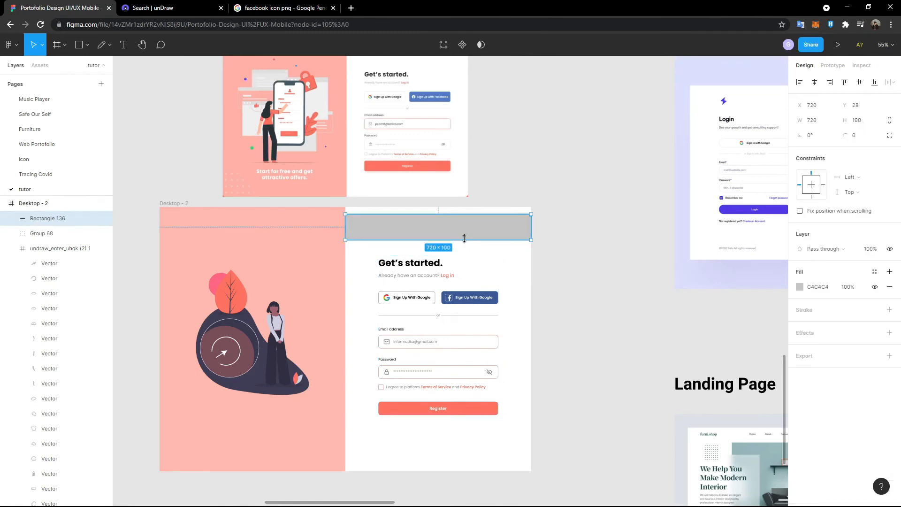
key(Delete)
click(451, 298)
scroll(408, 329, up, 2)
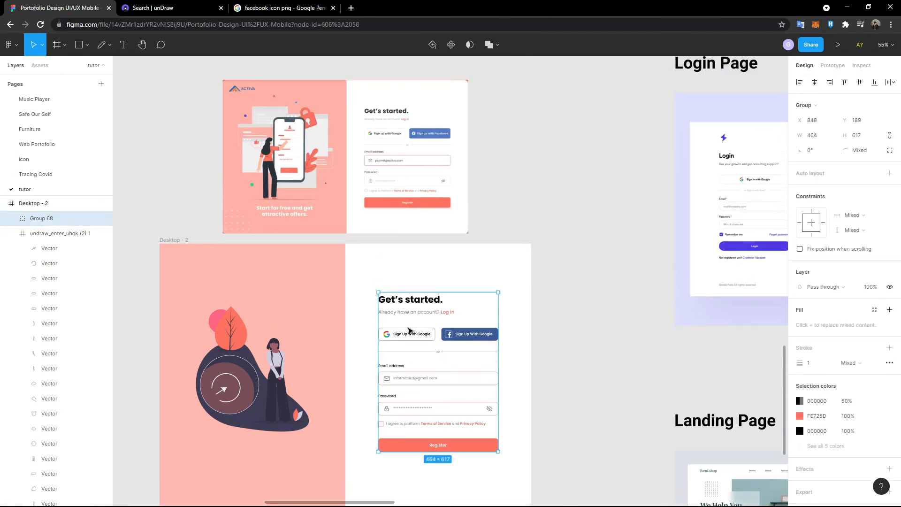
click(859, 83)
- Draw one 20×20 grey circle on the empty canvas beside Desktop - 2
scroll(552, 348, down, 4)
click(551, 349)
scroll(552, 350, up, 2)
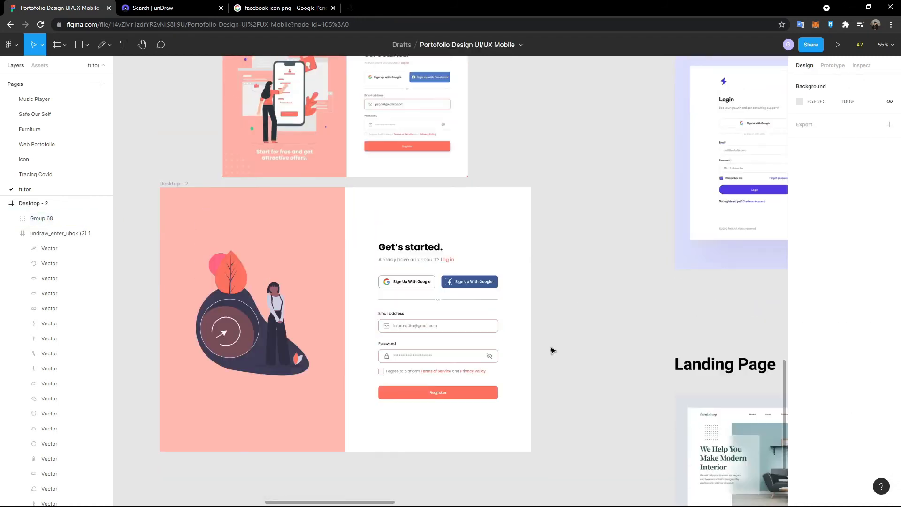
scroll(516, 328, up, 1)
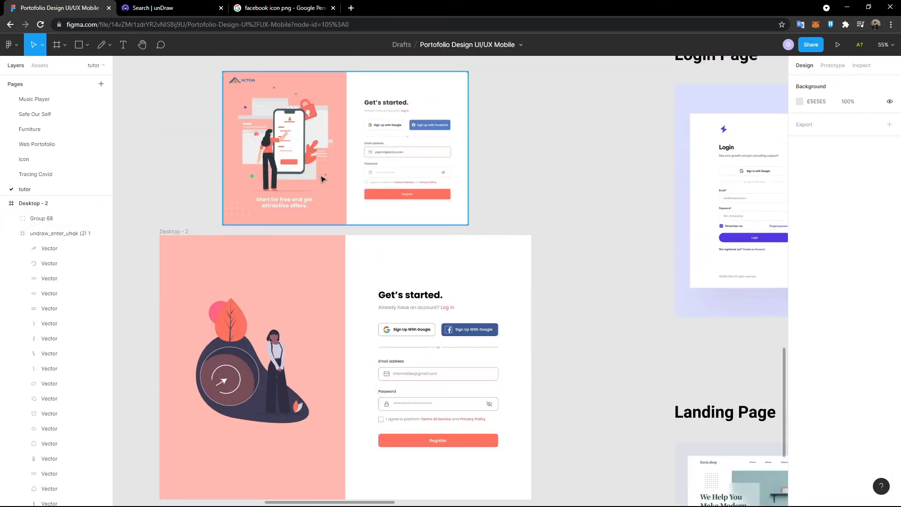
scroll(338, 282, down, 1)
scroll(237, 209, up, 1)
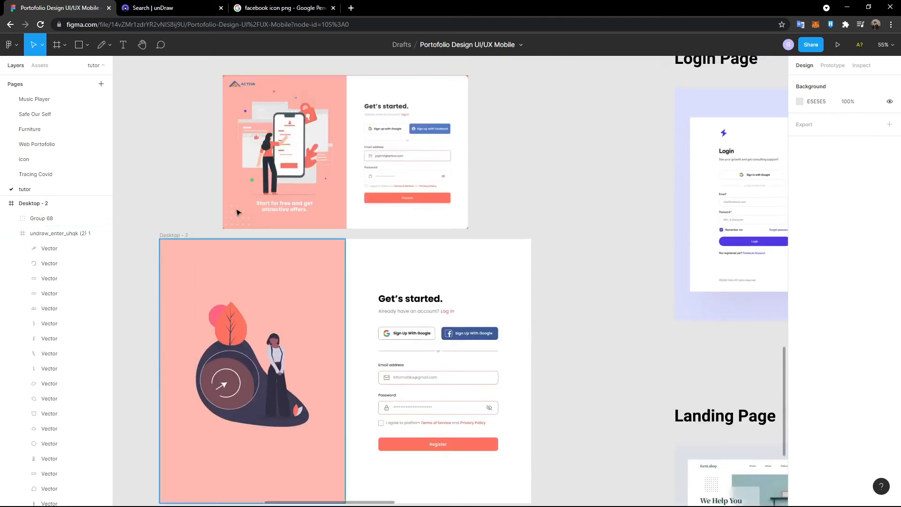
scroll(241, 244, up, 2)
scroll(235, 235, down, 4)
scroll(196, 165, up, 4)
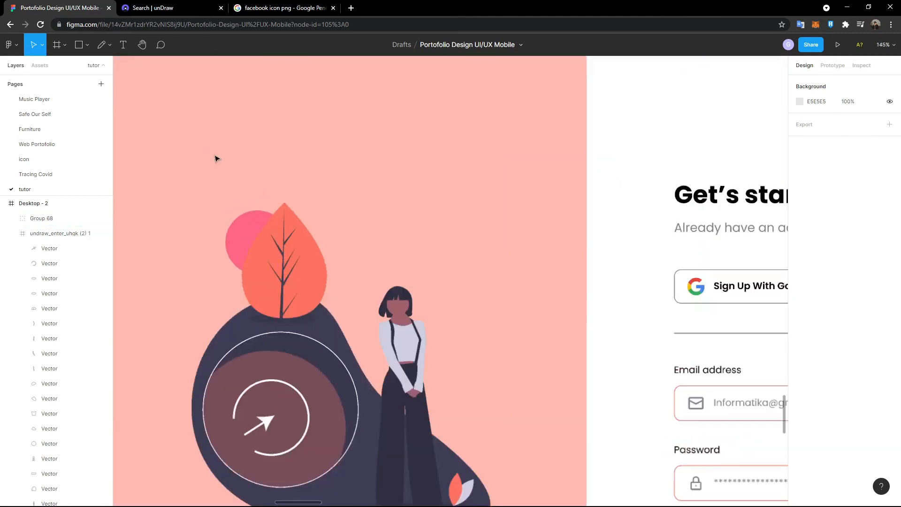
scroll(221, 160, up, 2)
scroll(224, 162, down, 3)
scroll(212, 235, left, 3)
scroll(209, 241, down, 1)
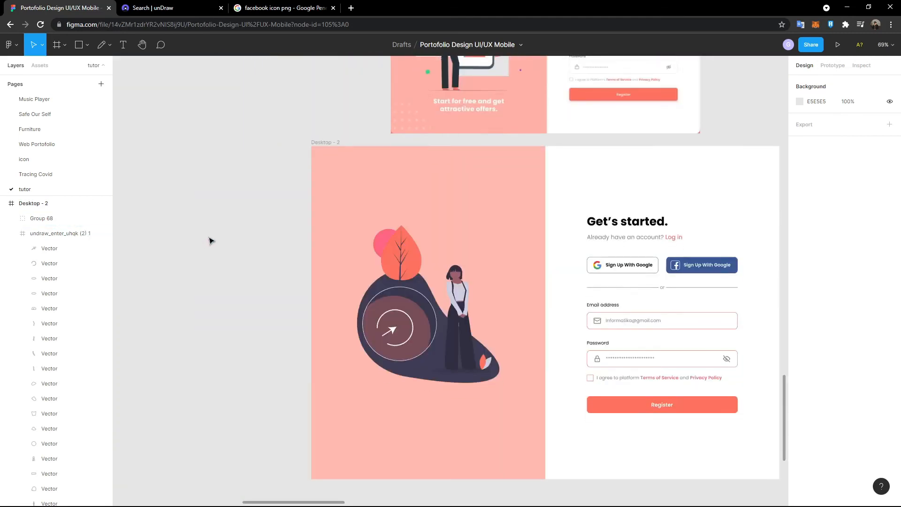
scroll(305, 221, up, 2)
scroll(411, 225, up, 4)
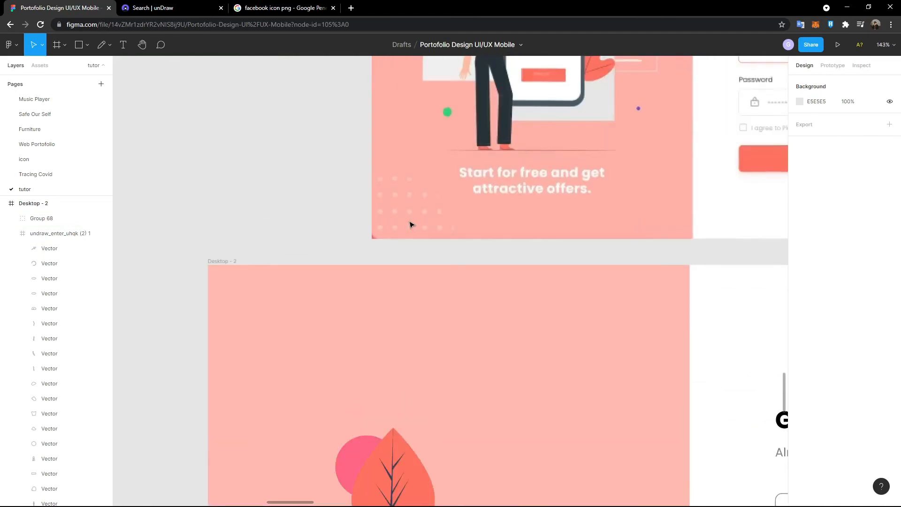
scroll(370, 195, down, 2)
click(87, 44)
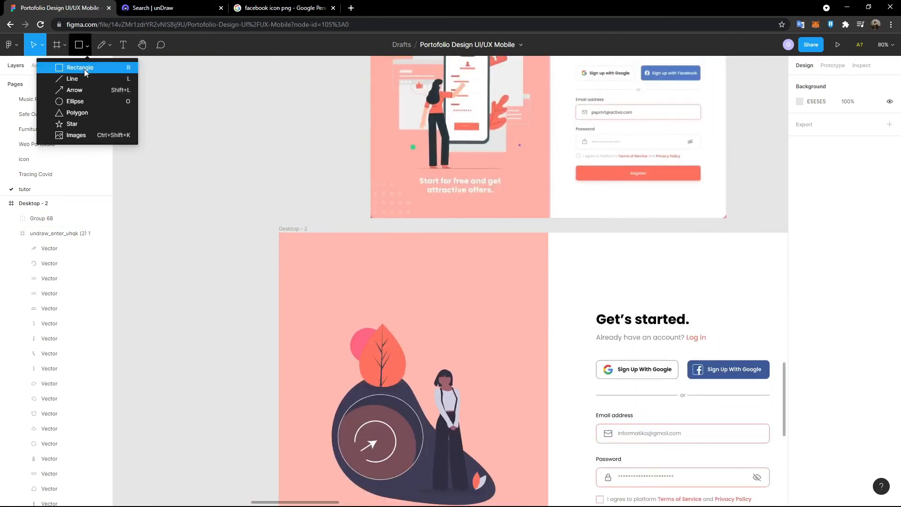
click(87, 103)
scroll(197, 195, left, 2)
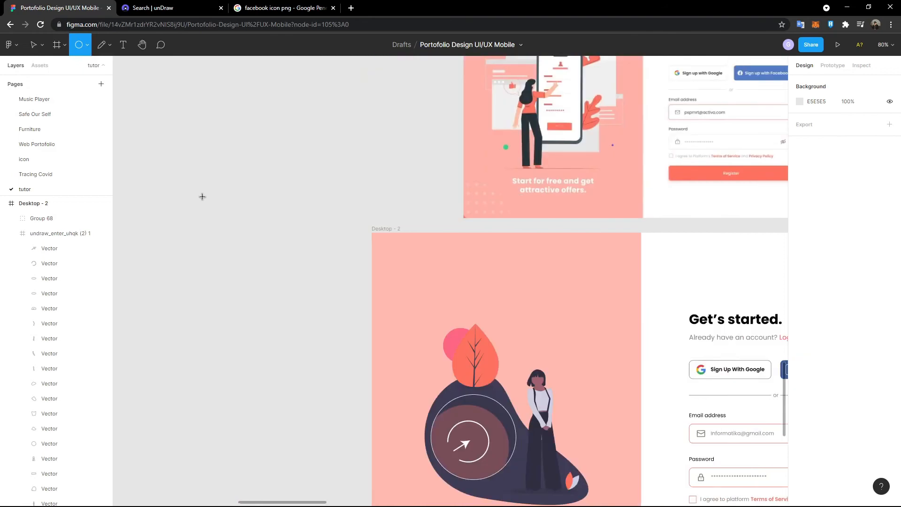
click(265, 204)
scroll(291, 224, up, 4)
drag(291, 228, 222, 165)
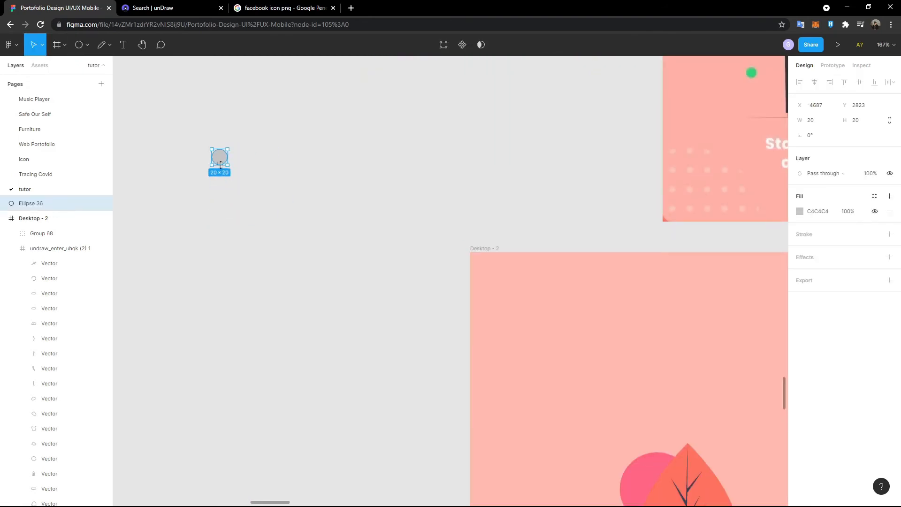
key(Escape)
click(220, 161)
- Paste three copies of the circle, each shifted right, forming a row of four
key(shift+Right)
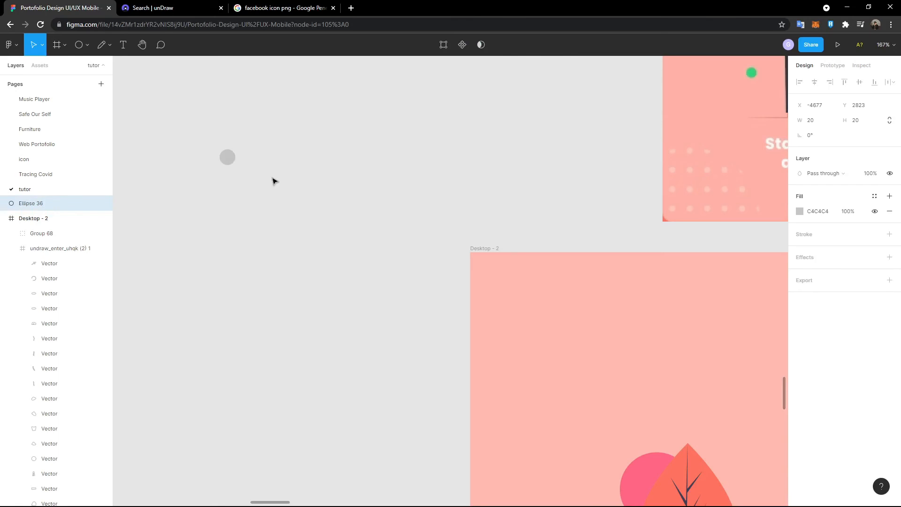
key(ctrl+v)
key(shift+Right)
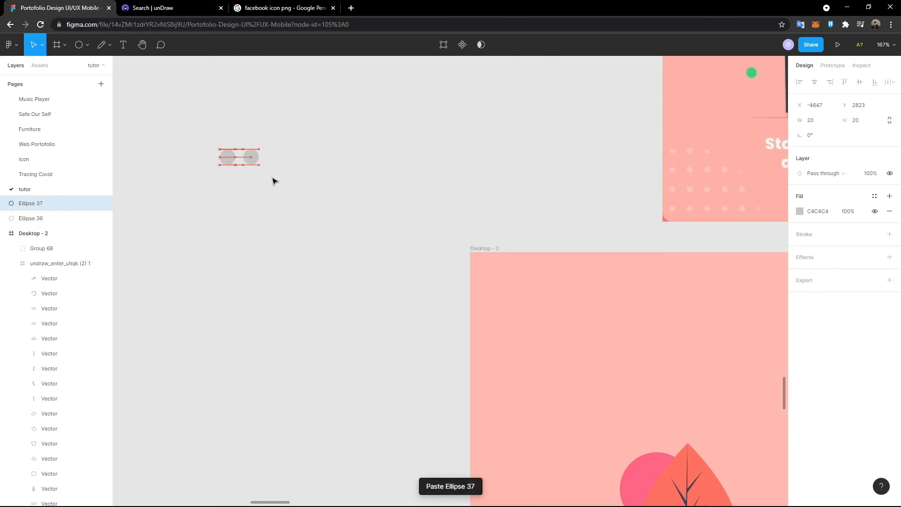
key(ctrl+v)
key(shift+Right)
key(shift+Right)
key(shift+Right)
key(shift+Right)
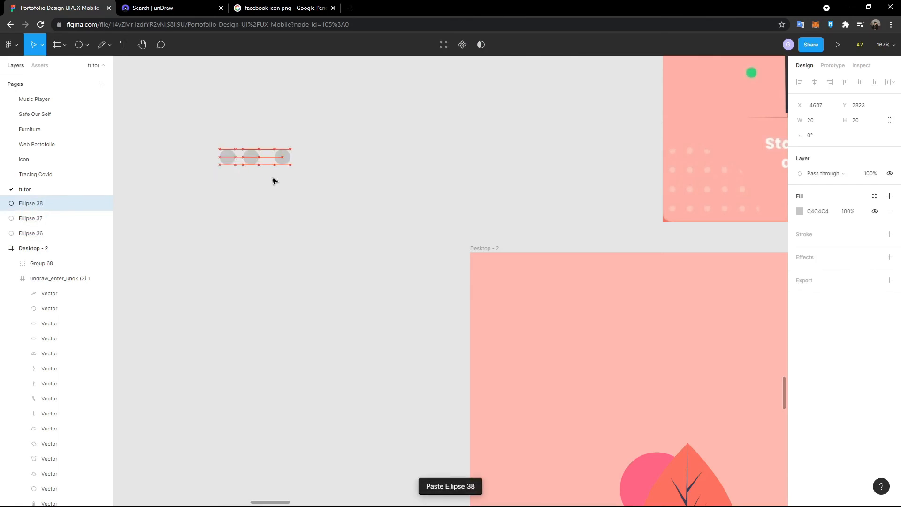
key(ctrl+v)
key(shift+Right)
key(shift+Right)
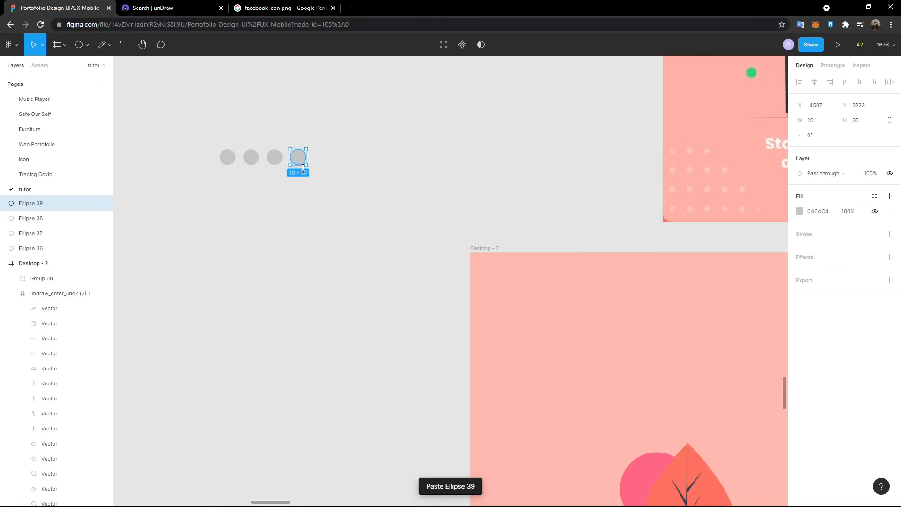
- Copy the row of four circles downward three times to make four rows
click(169, 108)
drag(188, 116, 336, 176)
key(ctrl+v)
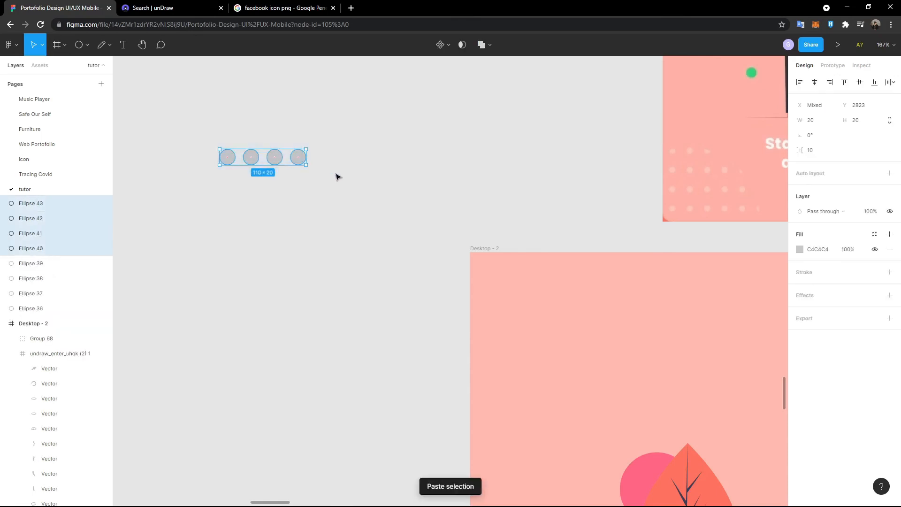
key(shift+Down)
key(shift+Down)
key(shift+Down)
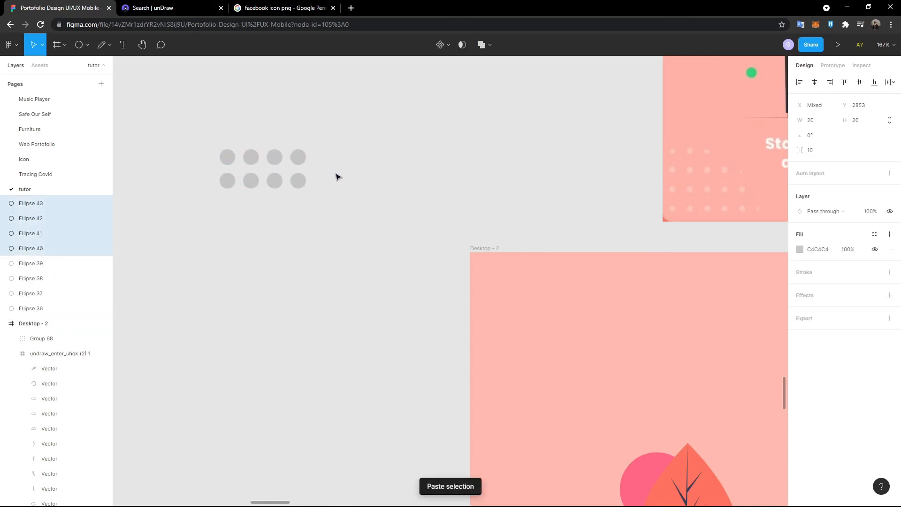
key(ctrl+v)
key(shift+Down)
key(shift+Down)
key(shift+Down)
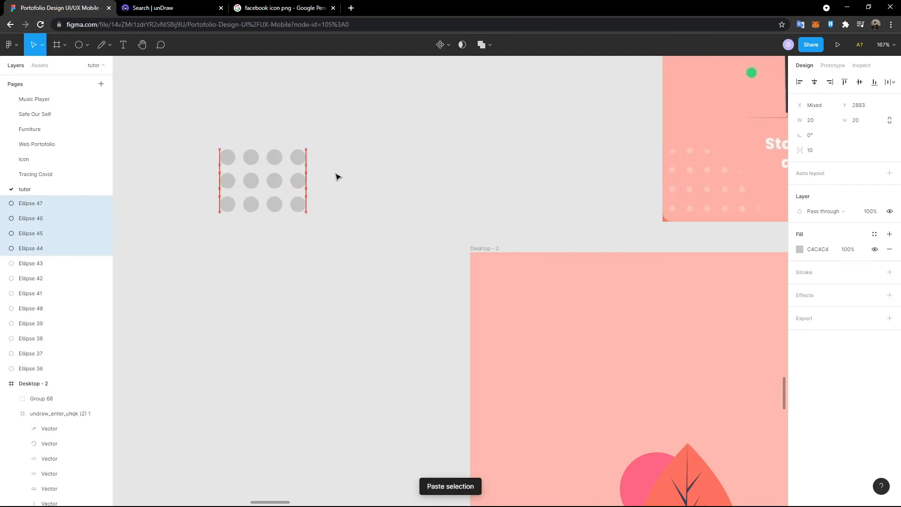
key(ctrl+v)
key(shift+Down)
key(shift+Down)
key(shift+Down)
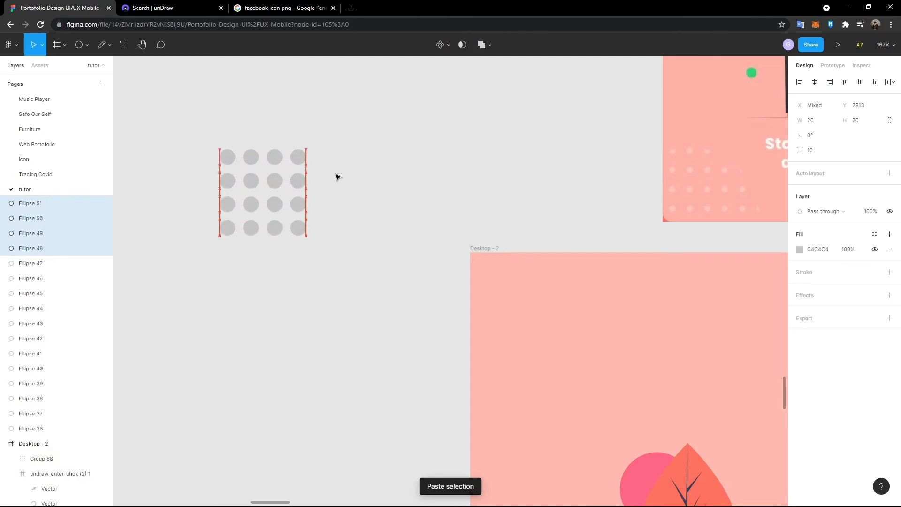
- Resize every dot in the grid to 12×12
drag(202, 117, 378, 272)
click(864, 123)
key(Return)
click(870, 120)
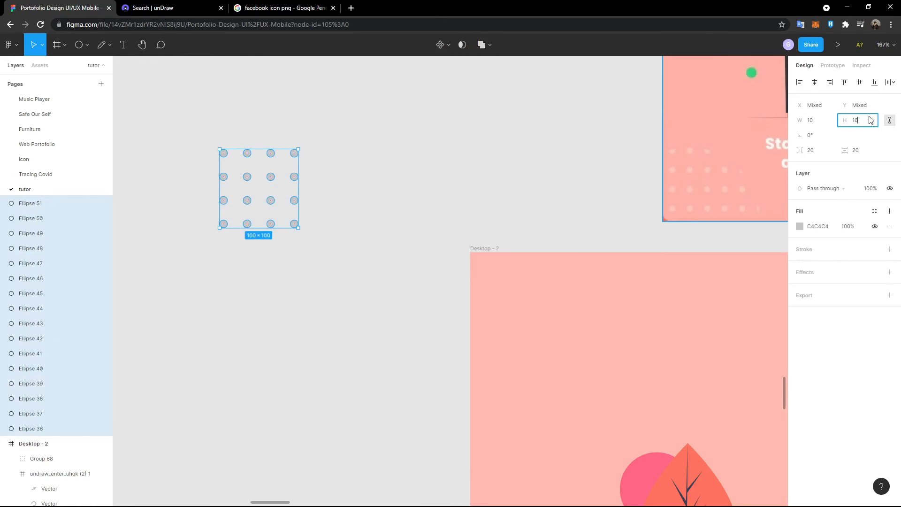
key(Return)
click(868, 120)
text(12)
key(Return)
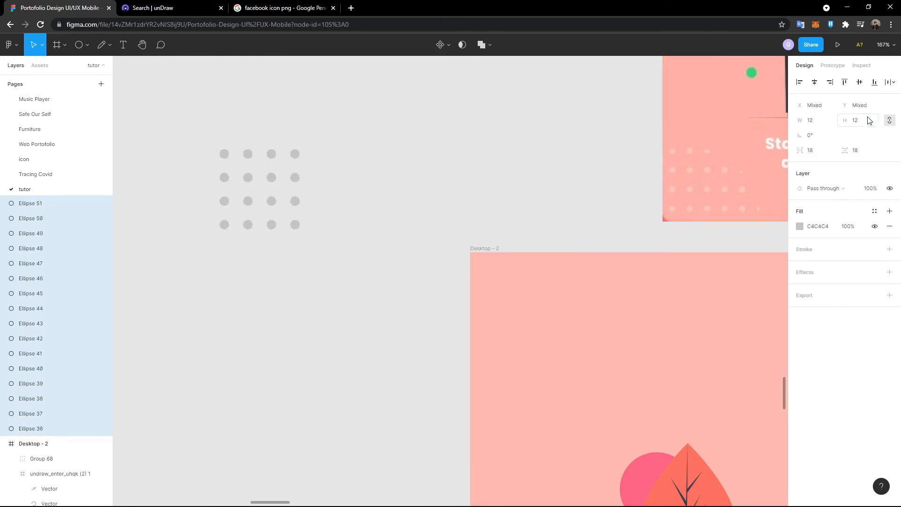
- Paste the grid and shift the copy right twice to widen it to six columns
drag(179, 124, 357, 284)
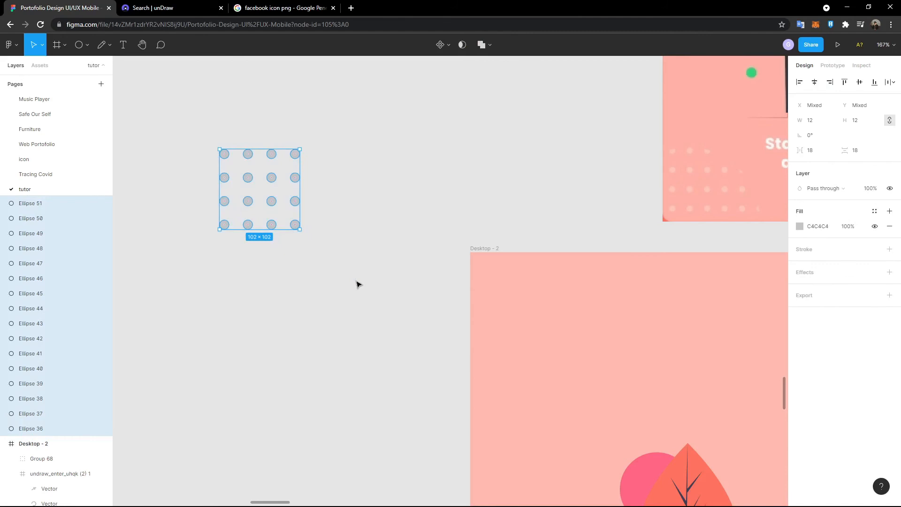
key(ctrl+v)
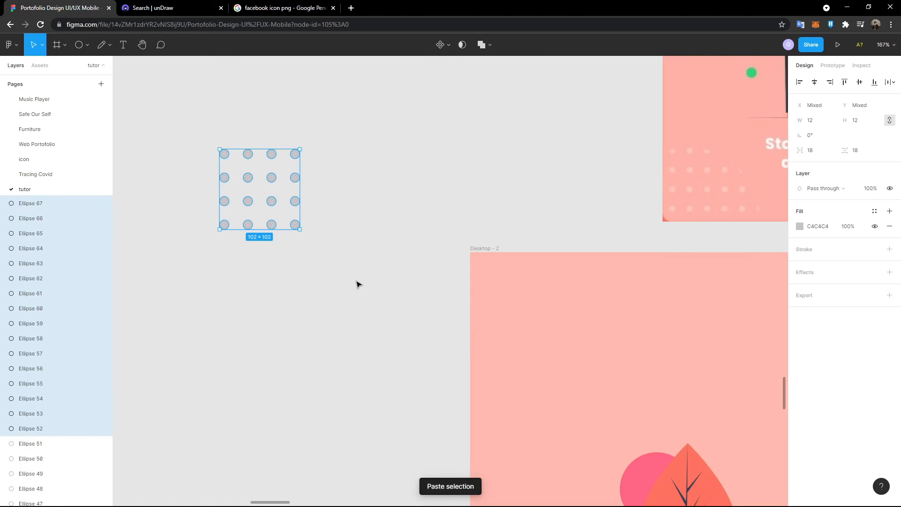
key(shift+Right)
key(shift+Right)
key(shift+Right)
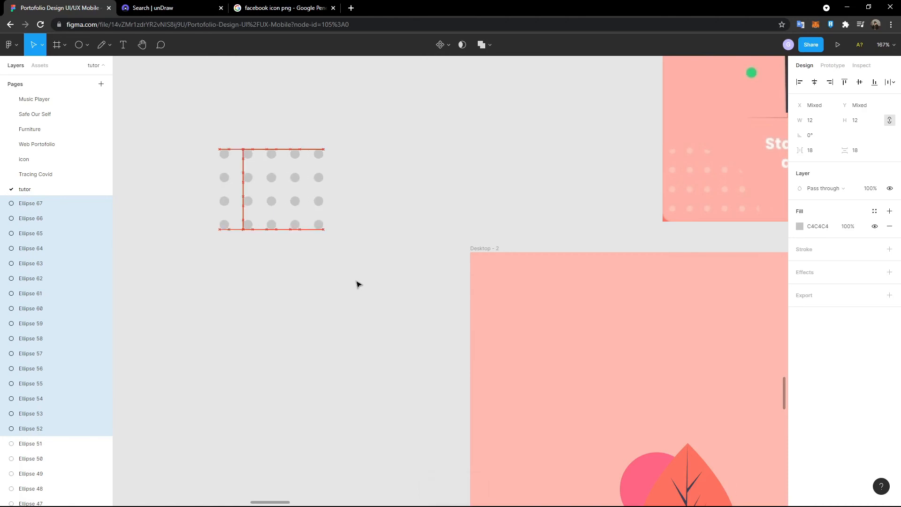
key(shift+Right)
key(shift+Right)
key(shift+Right)
key(shift+Right)
key(shift+Right)
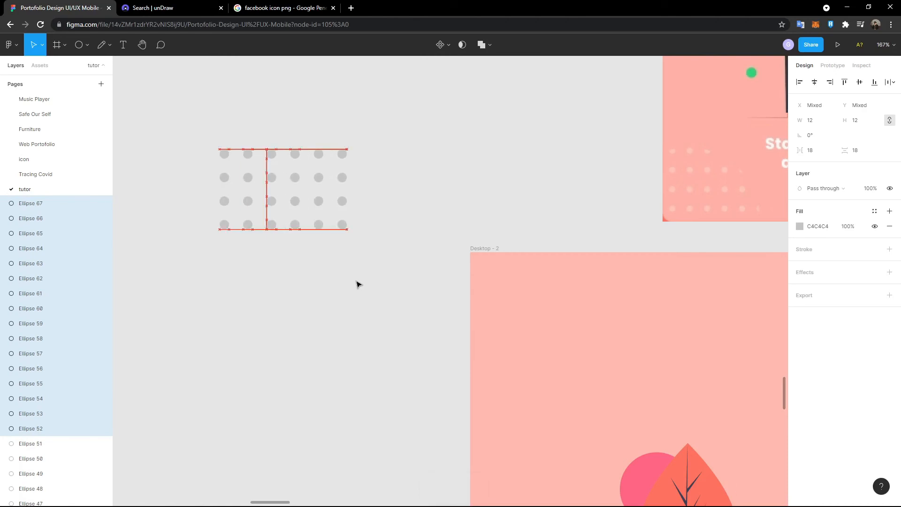
key(Escape)
scroll(358, 282, down, 1)
- Fill all the dots white (FFFFFF) using the eyedropper
scroll(358, 282, down, 3)
drag(256, 183, 392, 309)
click(800, 211)
click(689, 352)
click(742, 101)
- Move the dot grid into Desktop - 2's bottom-left corner
drag(187, 159, 381, 291)
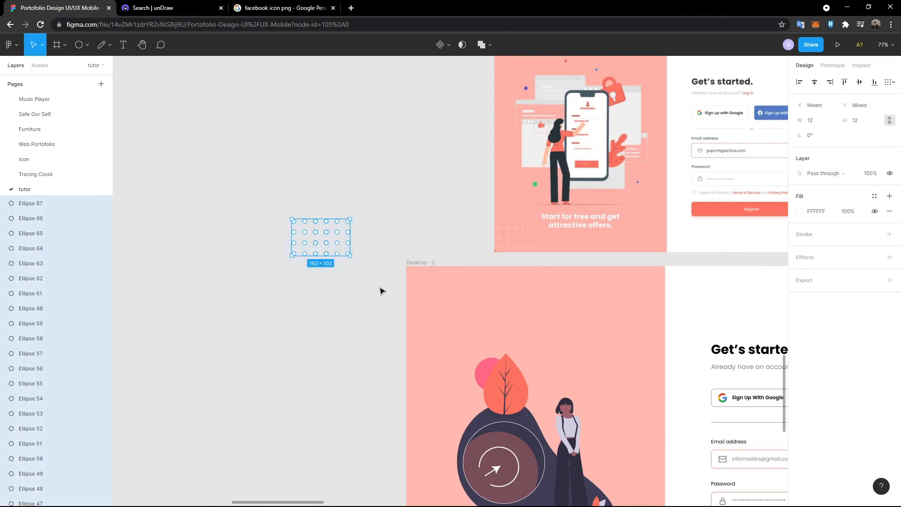
drag(330, 228, 431, 452)
scroll(402, 421, up, 3)
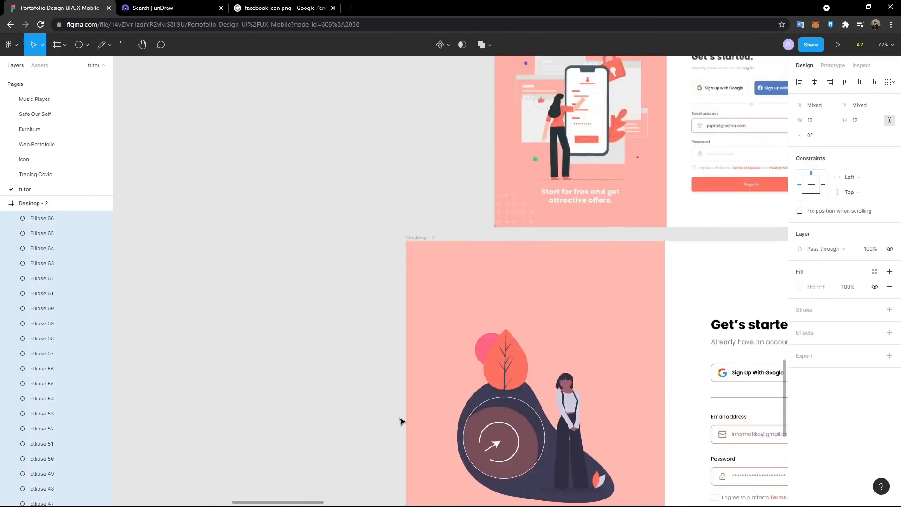
scroll(401, 421, down, 4)
scroll(401, 421, down, 3)
- Set the dots' fill opacity to 50%
click(858, 290)
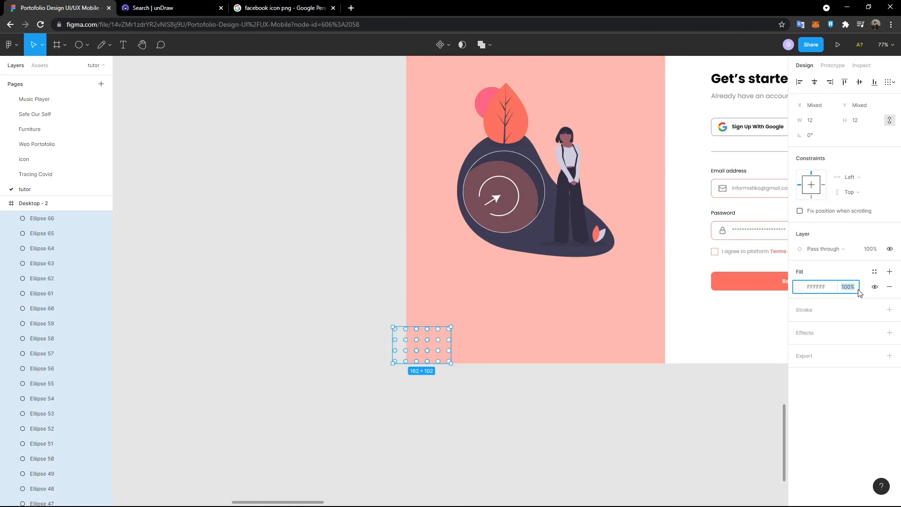
text(50)
click(462, 388)
scroll(462, 389, up, 6)
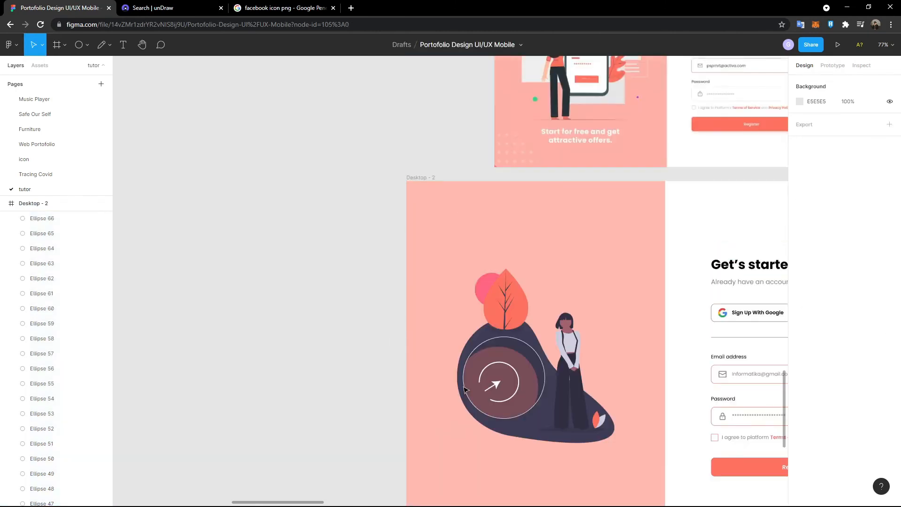
scroll(458, 392, down, 10)
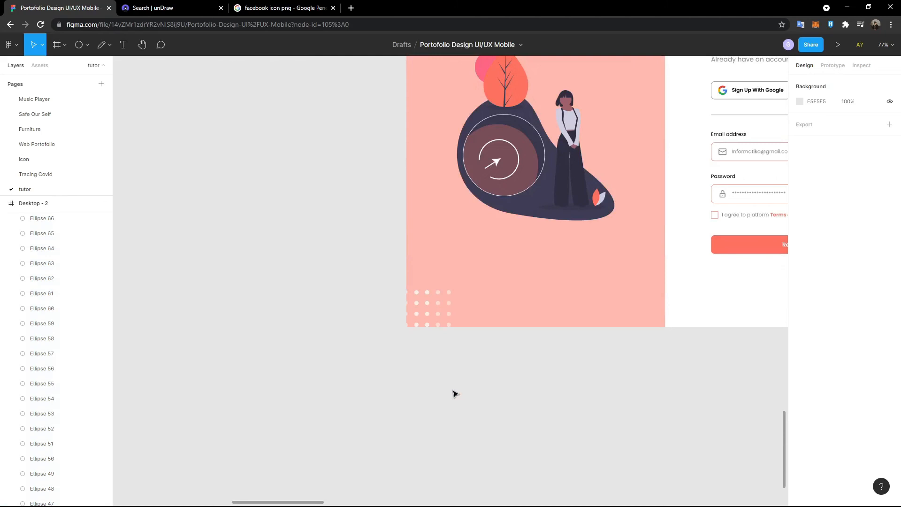
- Reselect all the dots and group them
click(438, 305)
click(438, 305)
click(472, 363)
key(ctrl+z)
key(ctrl+z)
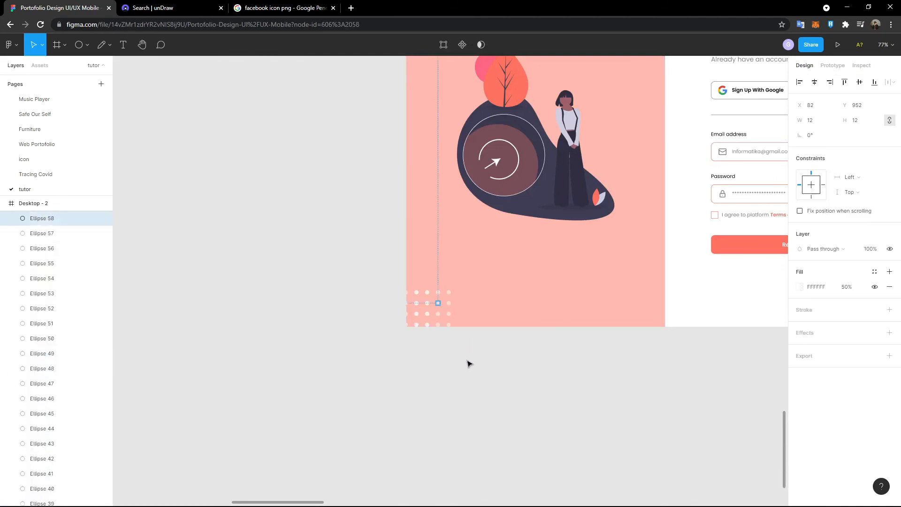
key(ctrl+z)
key(ctrl+z)
key(ctrl+g)
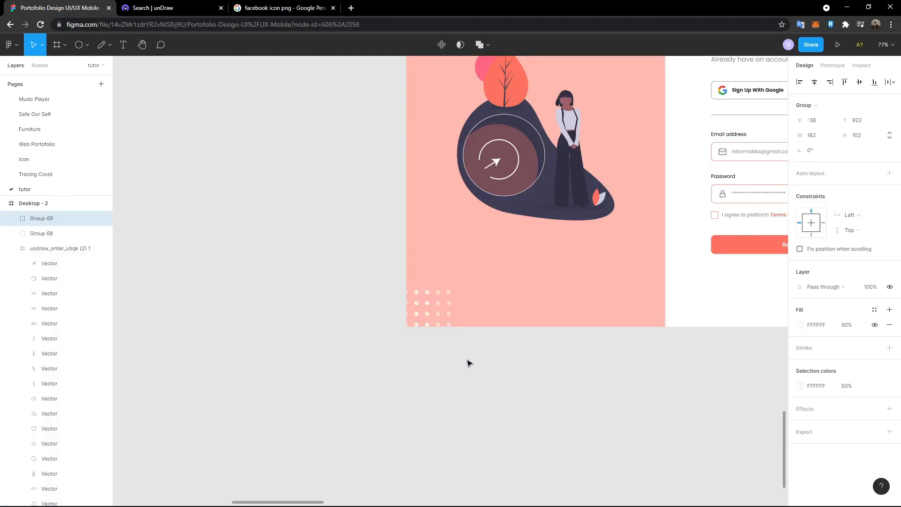
- Copy the dot group and paste a duplicate along Desktop - 2's top edge
scroll(432, 357, up, 1)
click(340, 326)
scroll(342, 312, up, 6)
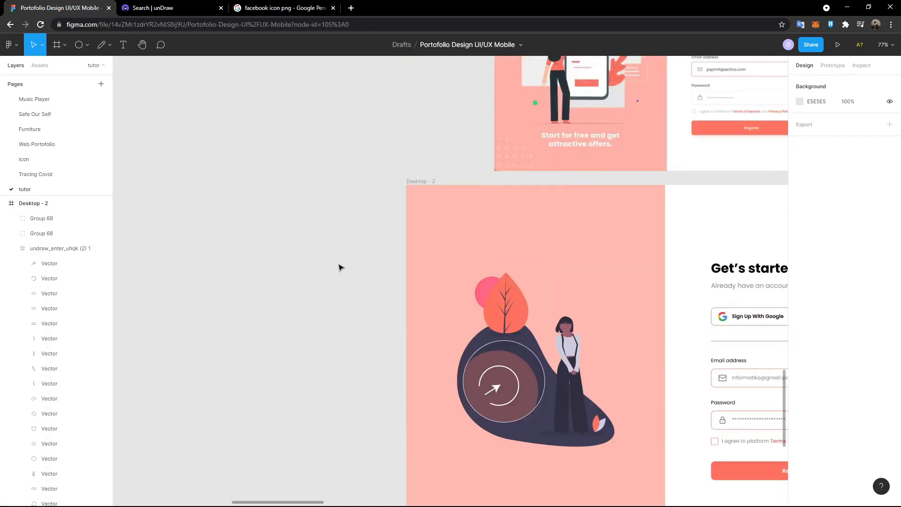
scroll(342, 260, up, 5)
scroll(341, 260, down, 11)
click(436, 328)
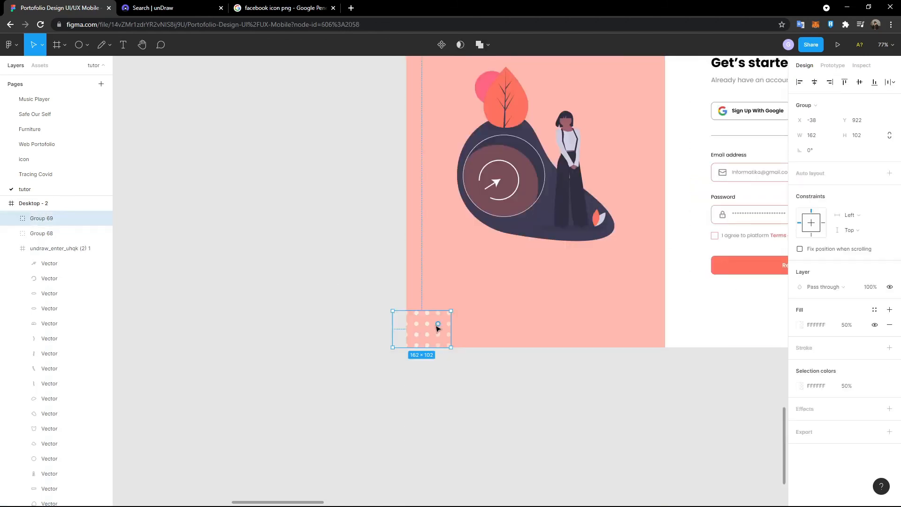
key(ctrl+c)
key(ctrl+v)
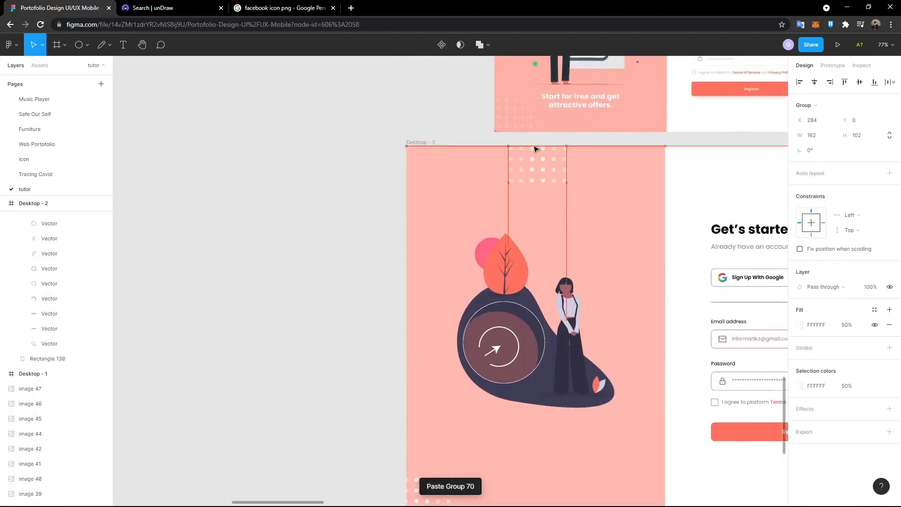
- Paste a copy of the illustration's brown circle outside the illustration
click(512, 252)
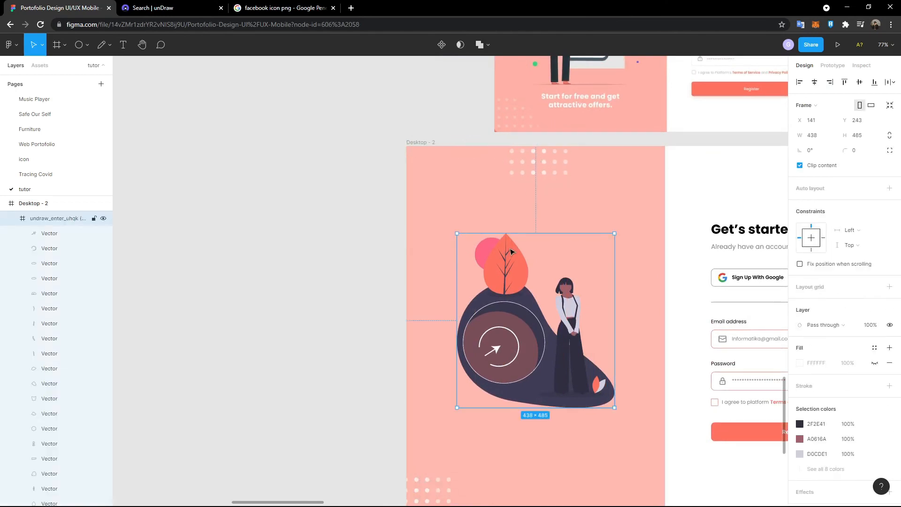
click(525, 332)
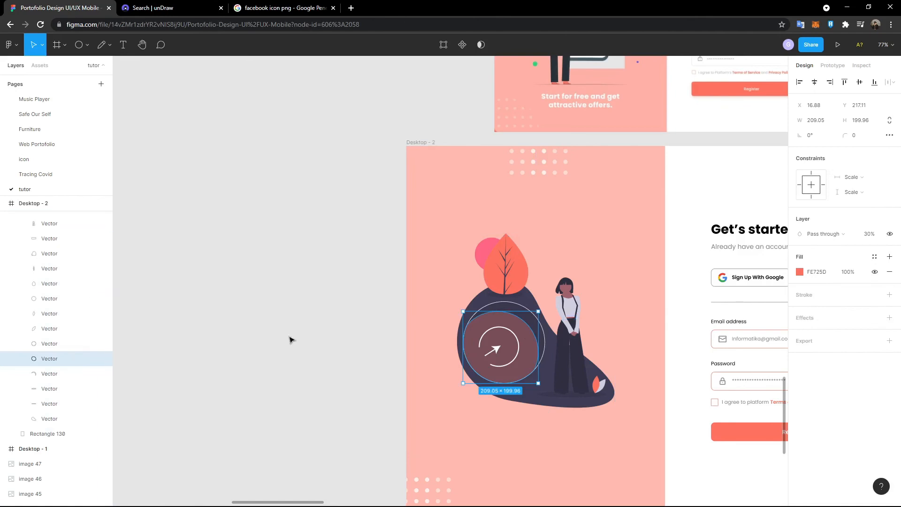
scroll(291, 340, right, 5)
scroll(291, 340, down, 2)
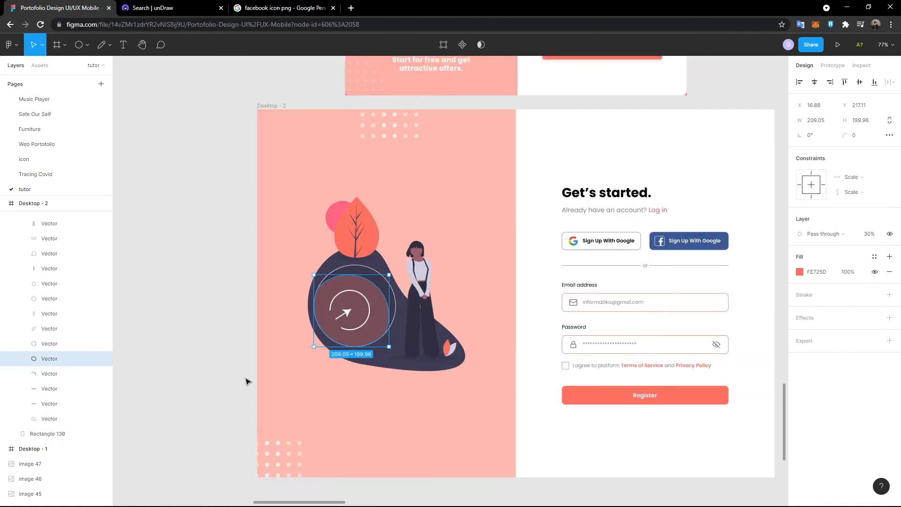
scroll(244, 377, down, 1)
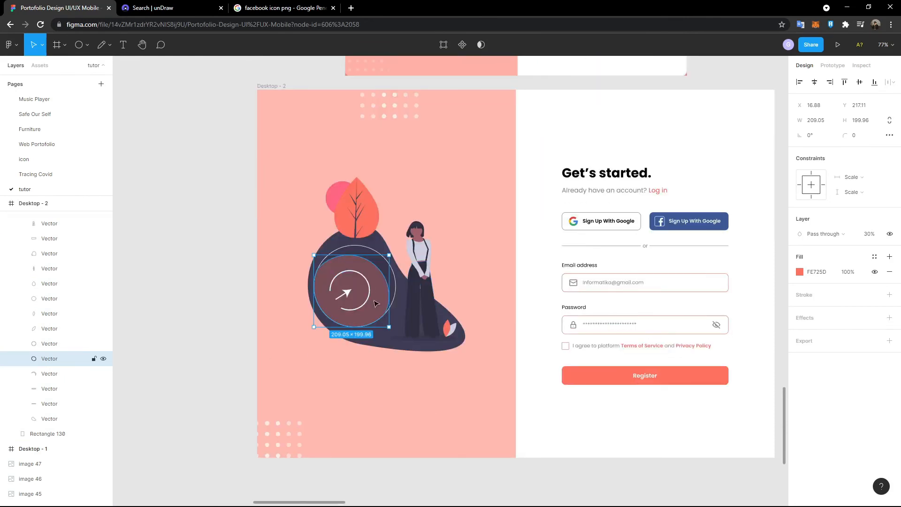
key(ctrl+v)
drag(381, 304, 268, 218)
- Give the circle a 784D58 dark-brown fill at 100% opacity and move it to the panel's top-left
scroll(287, 254, up, 1)
scroll(230, 198, down, 1)
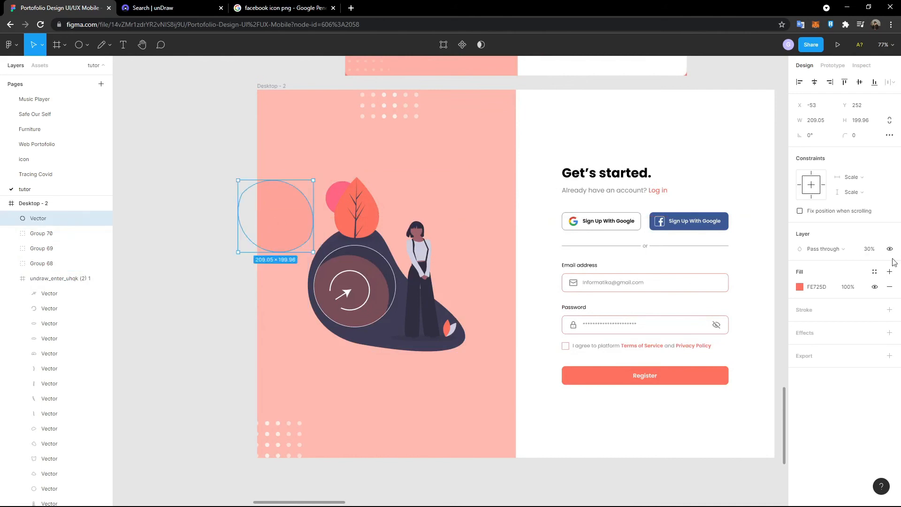
click(799, 287)
click(689, 401)
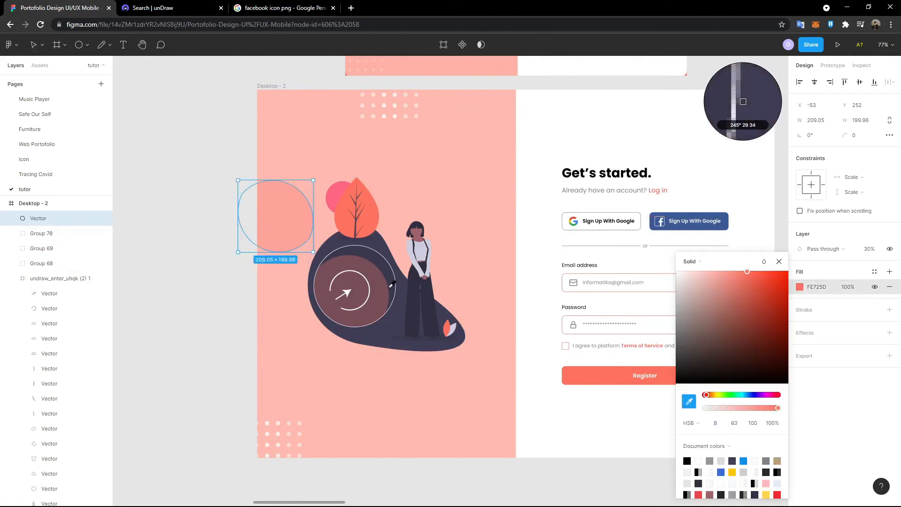
click(379, 287)
click(875, 250)
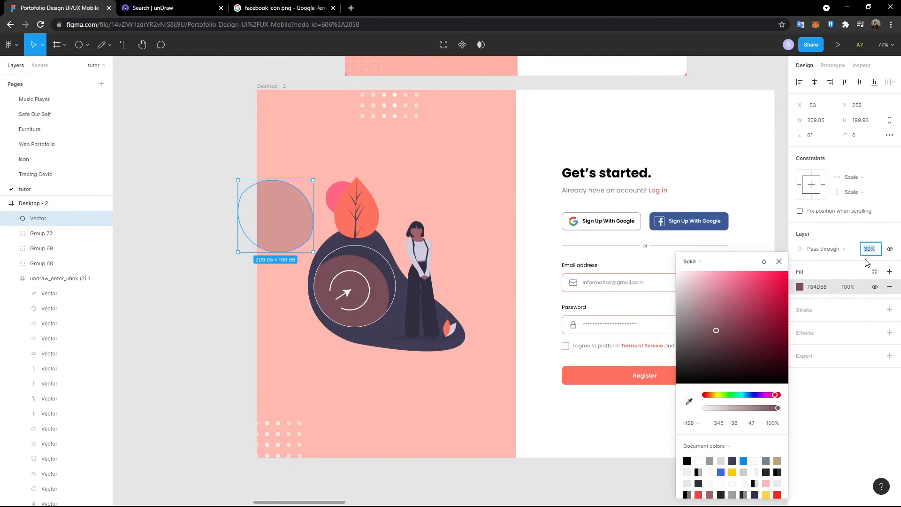
text(100)
key(Return)
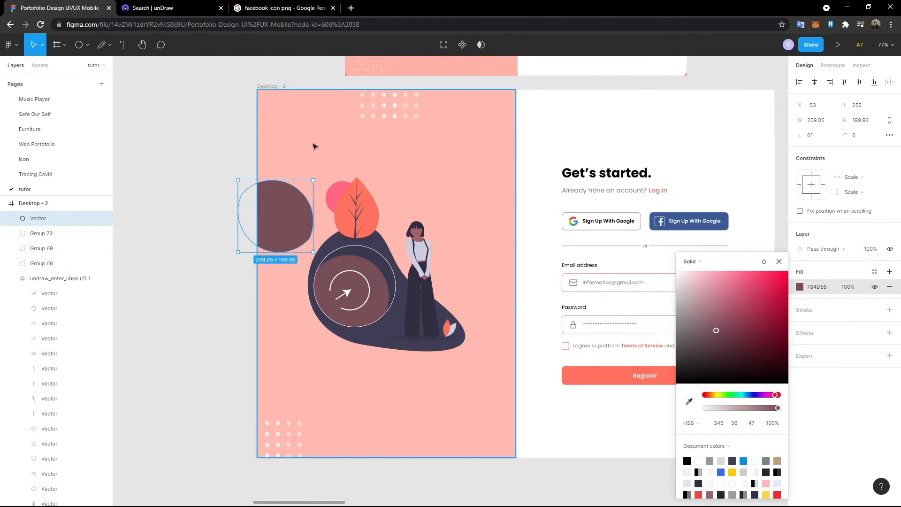
drag(280, 224, 521, 400)
click(226, 227)
- Duplicate the dark circle and place the copy at the panel's lower right
click(277, 162)
key(ctrl+c)
key(ctrl+v)
click(532, 337)
click(509, 374)
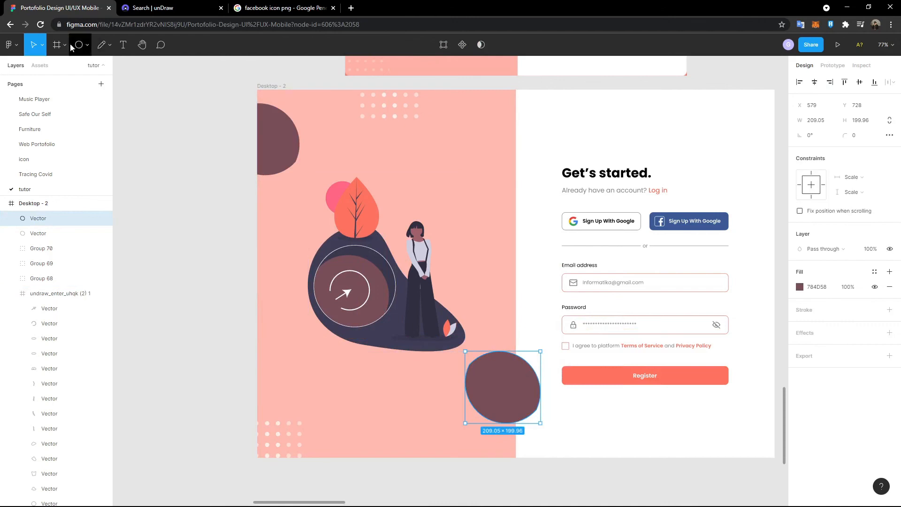
- Draw an 87×1024 white rectangle along the panel seam to hide the circles' overflow
click(85, 50)
click(85, 49)
click(94, 66)
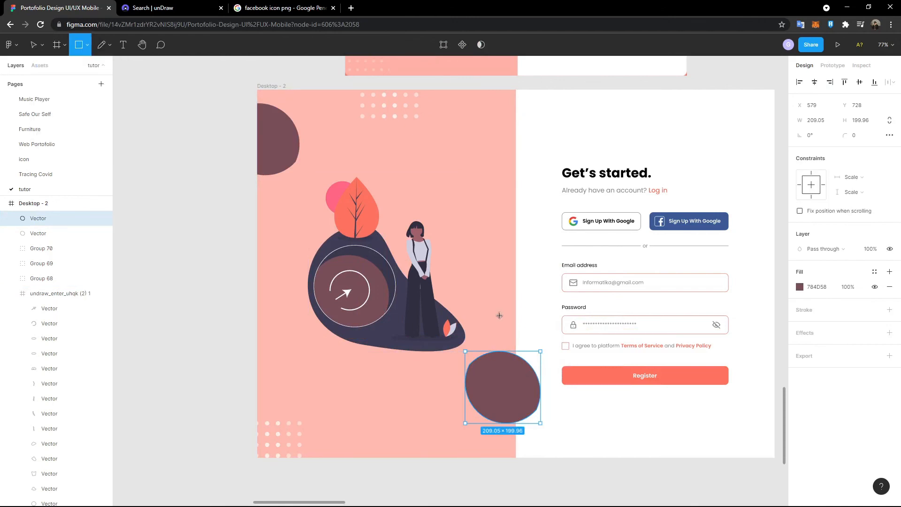
click(528, 300)
drag(527, 296, 546, 457)
click(800, 286)
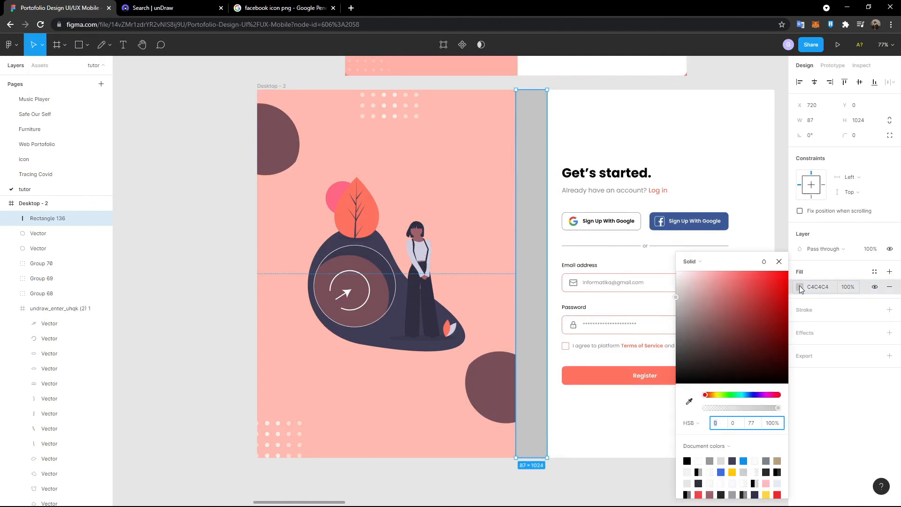
click(689, 401)
click(637, 113)
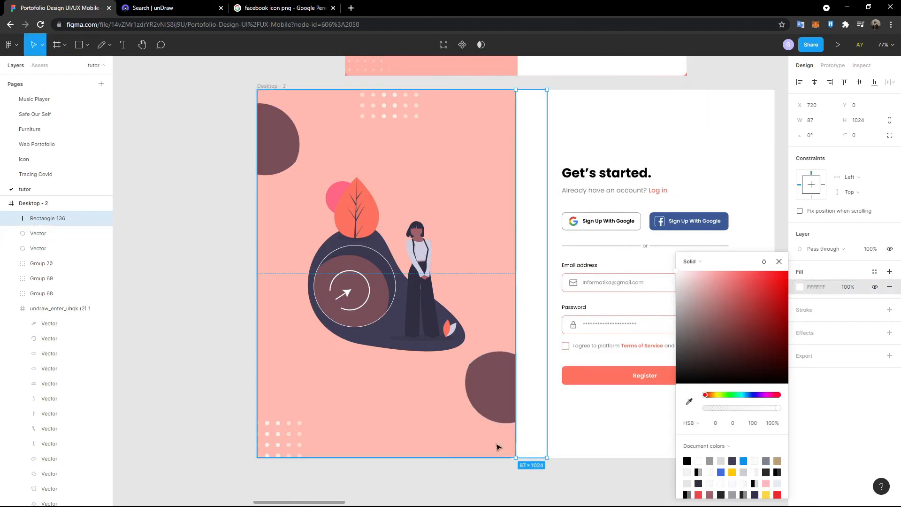
click(554, 475)
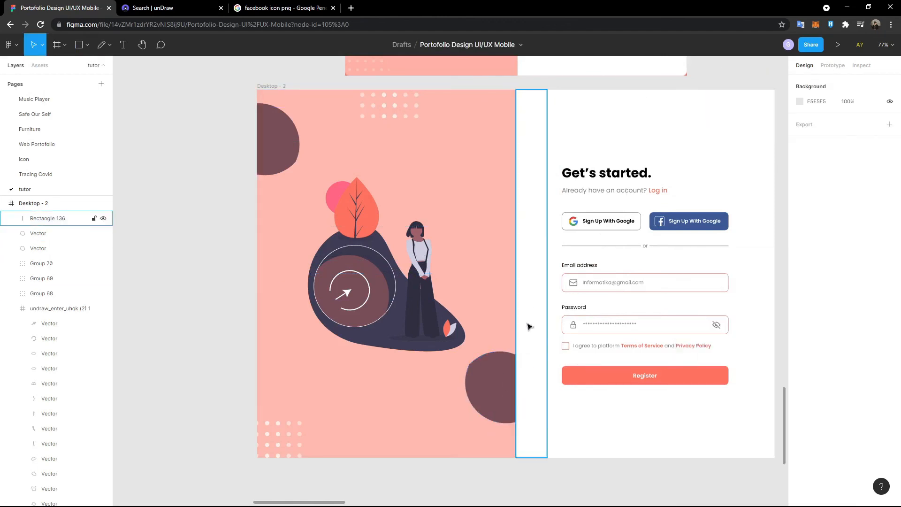
scroll(597, 145, up, 2)
scroll(460, 306, up, 2)
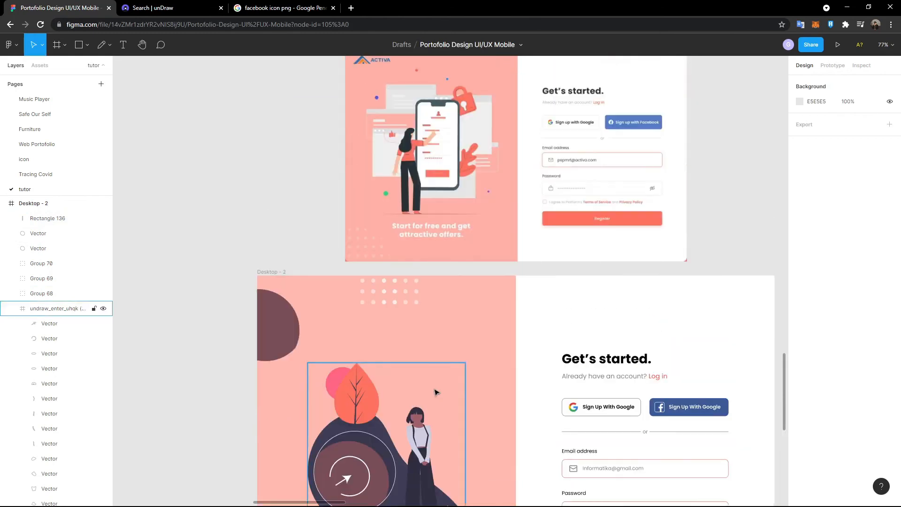
- Draw a thin 100×14 rectangle bar above the illustration
click(86, 46)
click(80, 68)
scroll(455, 316, up, 3)
click(375, 334)
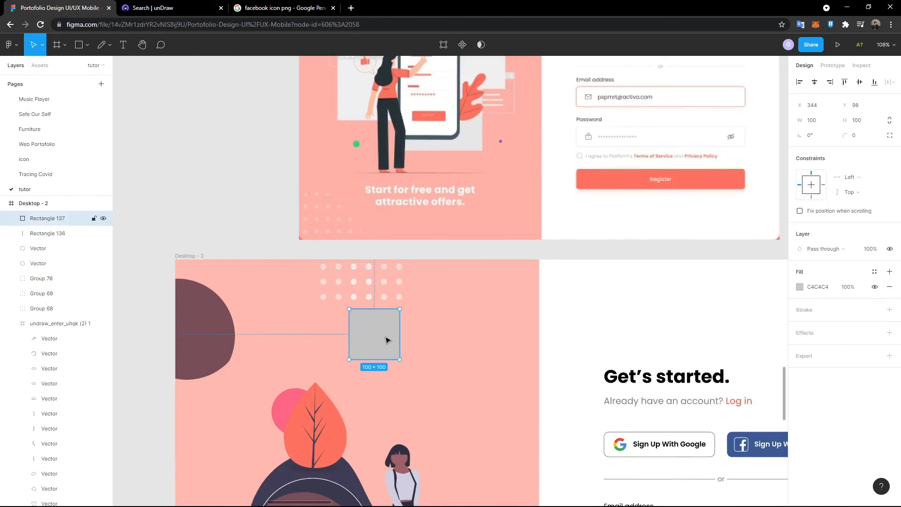
drag(374, 308, 380, 345)
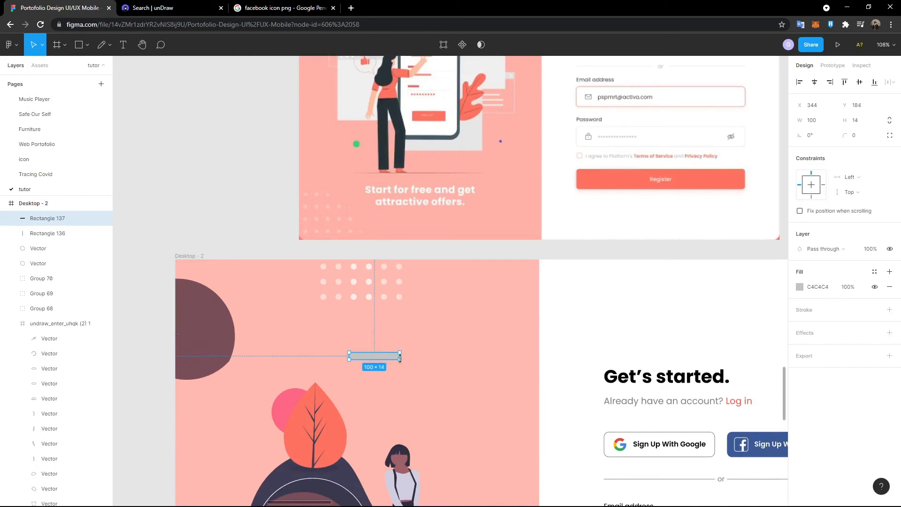
- Duplicate the bar into a stack of four, staggering and widening the copies
key(ctrl+v)
drag(402, 377, 420, 390)
key(ctrl+v)
key(ctrl+v)
drag(462, 369, 413, 388)
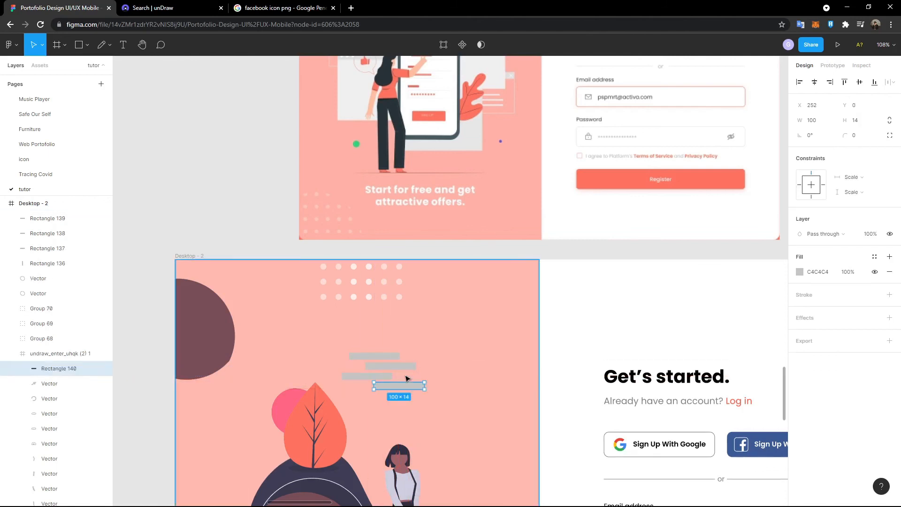
drag(393, 358, 429, 366)
click(361, 377)
mouse_move(342, 377)
mouse_down()
mouse_move(280, 373)
mouse_move(333, 378)
mouse_up()
click(397, 395)
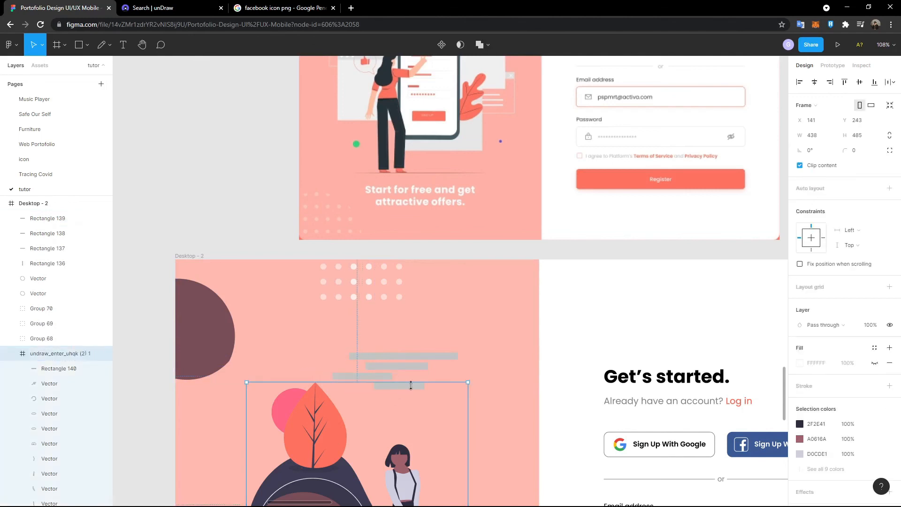
click(414, 389)
drag(437, 387, 451, 386)
- Fill all four bars white at 50% fill opacity
shift+click(361, 375)
shift+click(396, 365)
shift+click(404, 356)
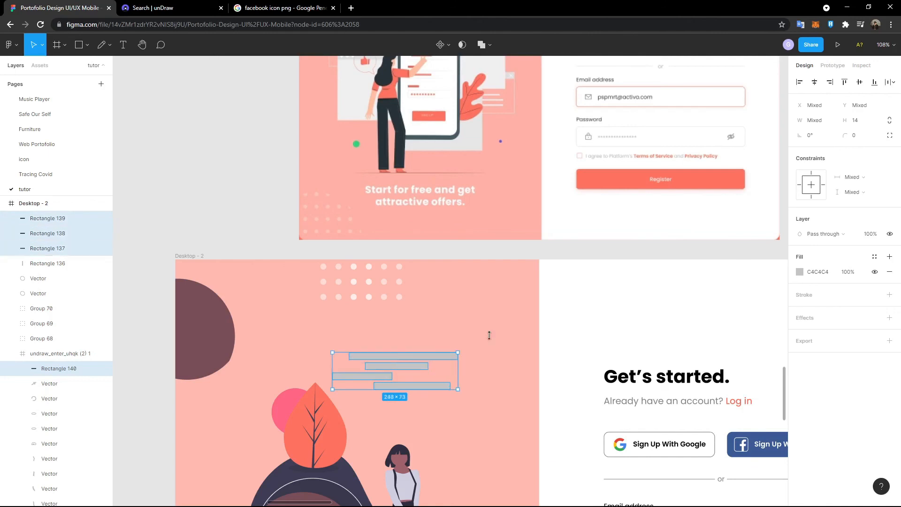
click(799, 272)
click(690, 402)
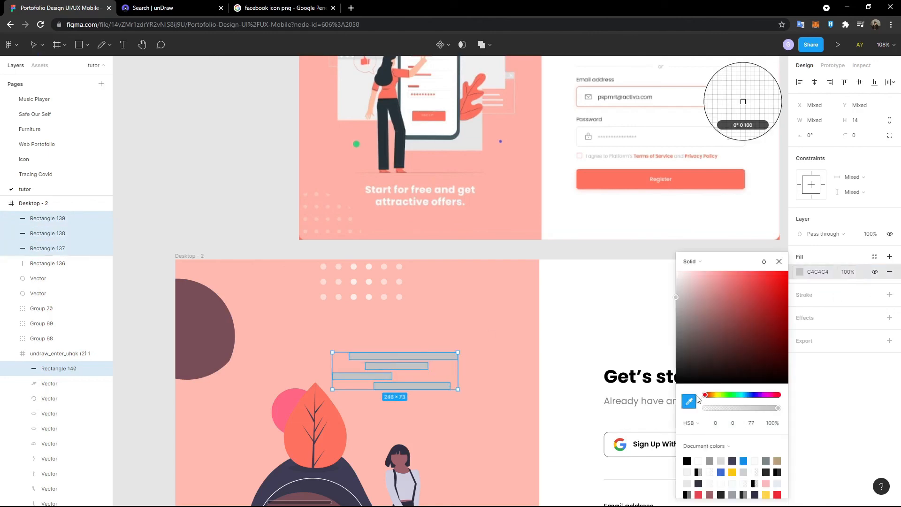
click(742, 101)
click(847, 275)
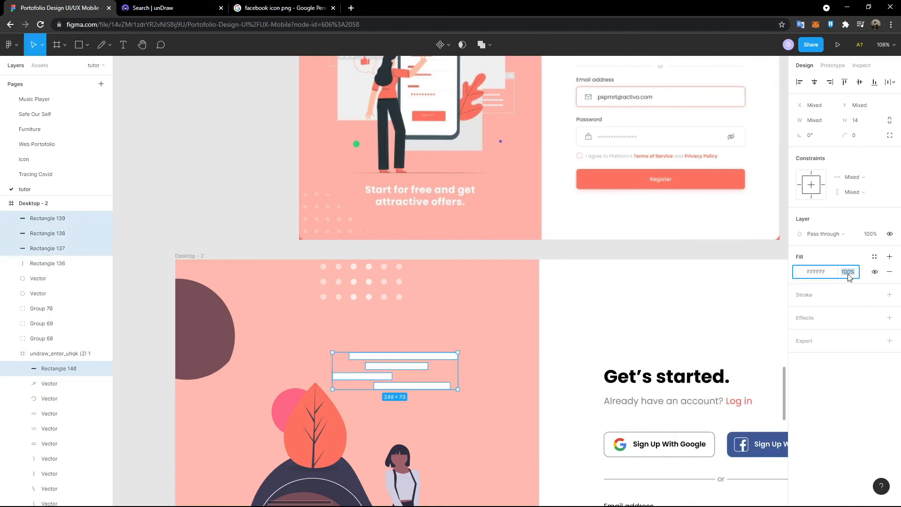
text(50)
key(Return)
click(198, 228)
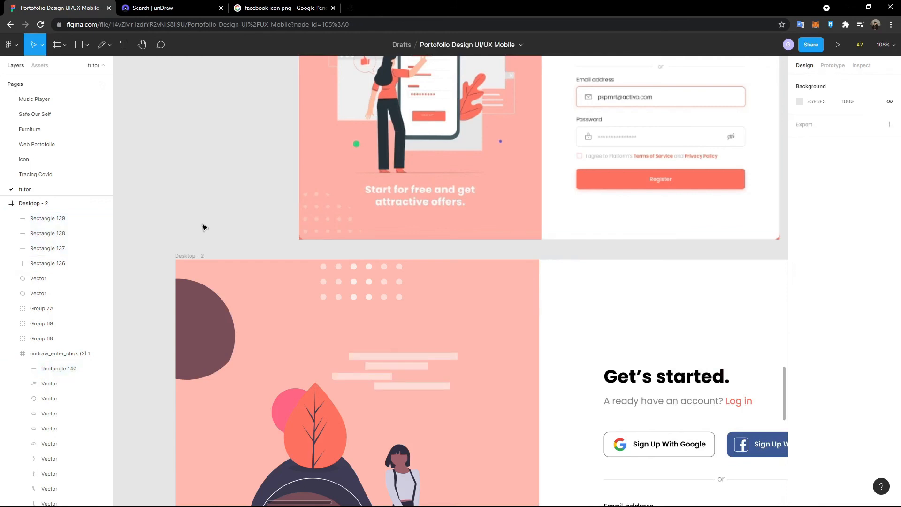
- Select the leaf's branching stem inside the illustration and paste a copy
scroll(203, 228, down, 5)
scroll(213, 344, left, 3)
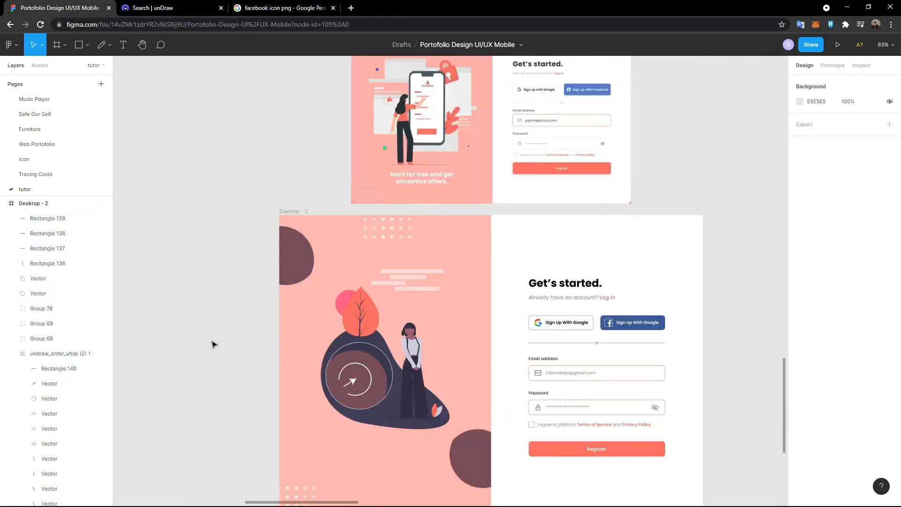
scroll(213, 344, down, 2)
scroll(221, 338, up, 3)
scroll(282, 392, down, 2)
click(361, 290)
double_click(362, 290)
scroll(361, 291, up, 3)
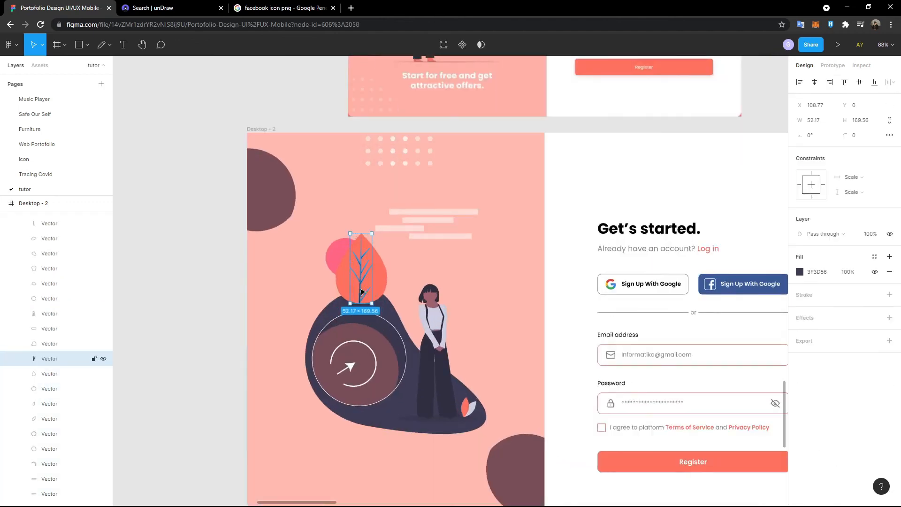
scroll(361, 291, up, 3)
key(ctrl+v)
- Move the stem copy to the bottom of the pink panel and delete the stray extra copy
scroll(361, 291, down, 5)
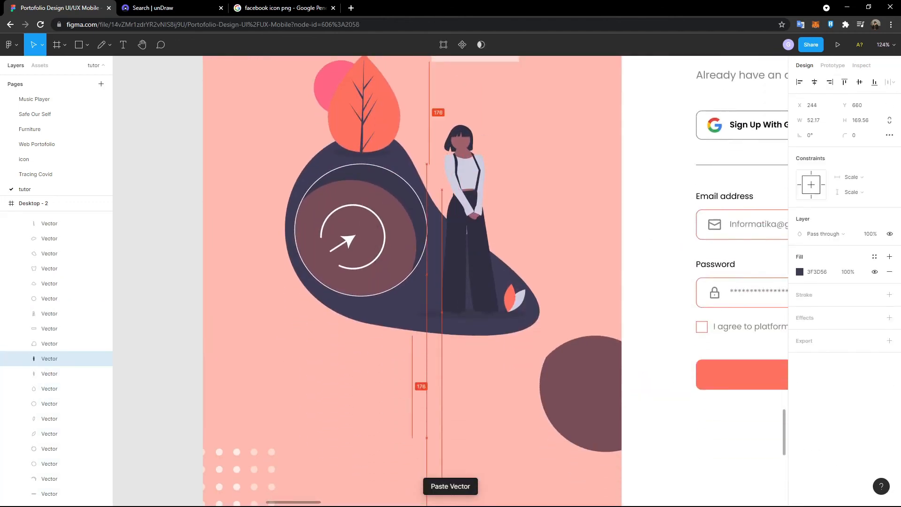
scroll(448, 418, down, 2)
drag(447, 418, 162, 362)
key(ctrl+v)
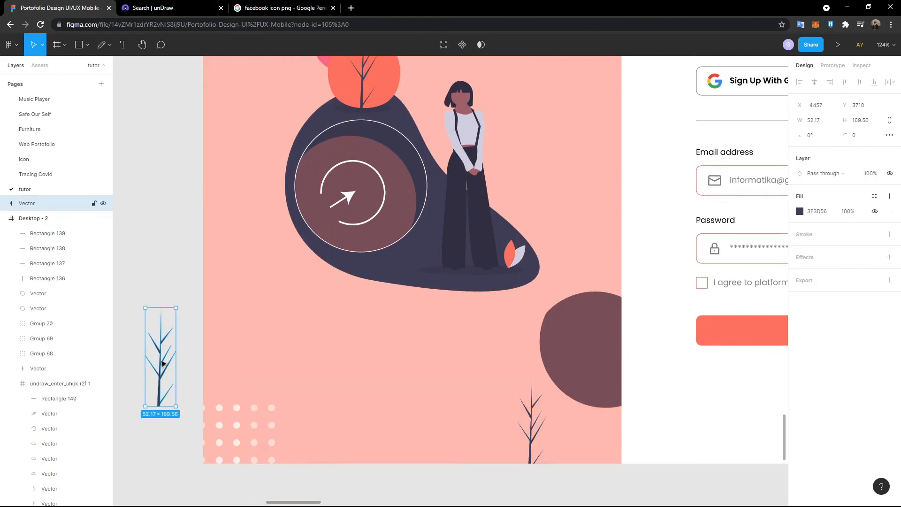
key(Delete)
scroll(370, 234, up, 2)
double_click(370, 320)
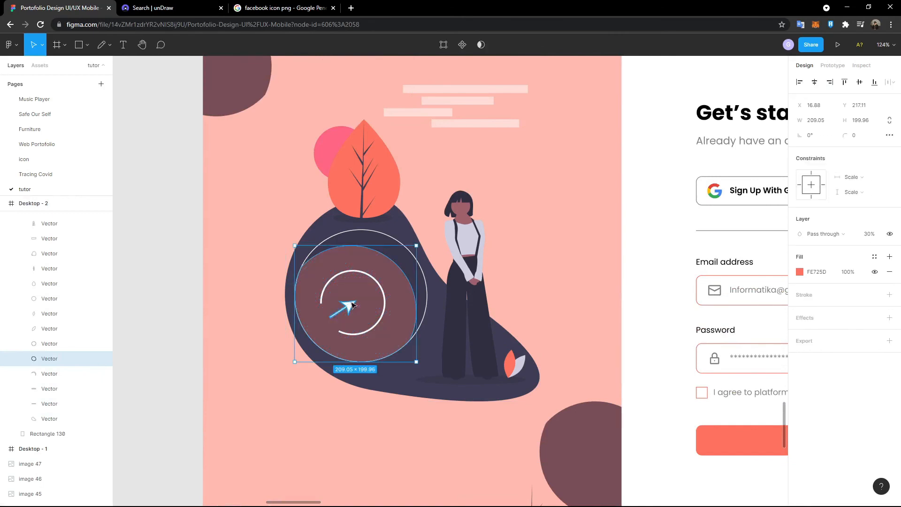
- Duplicate the white arrow-and-ring icon and rotate the copy down-left at the panel's left edge
click(353, 305)
shift+click(381, 285)
key(ctrl+c)
key(ctrl+v)
drag(381, 285, 292, 422)
scroll(368, 413, down, 5)
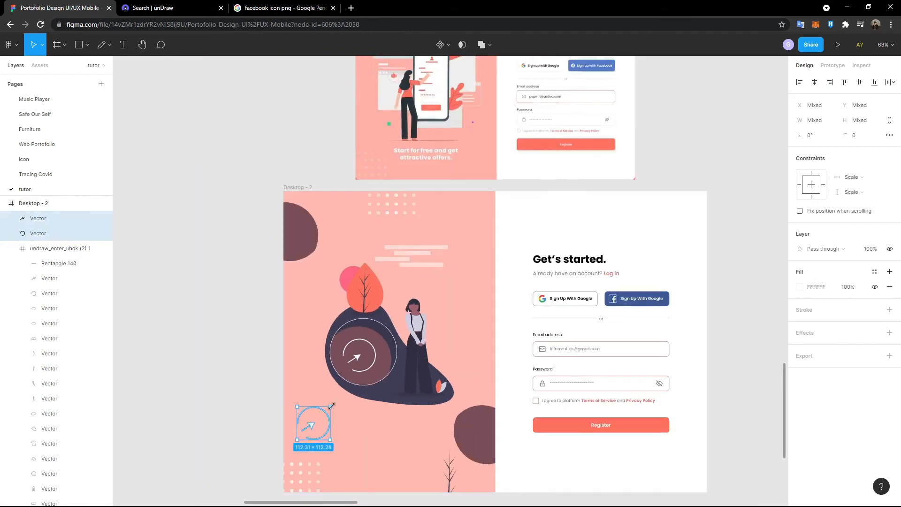
scroll(333, 453, up, 5)
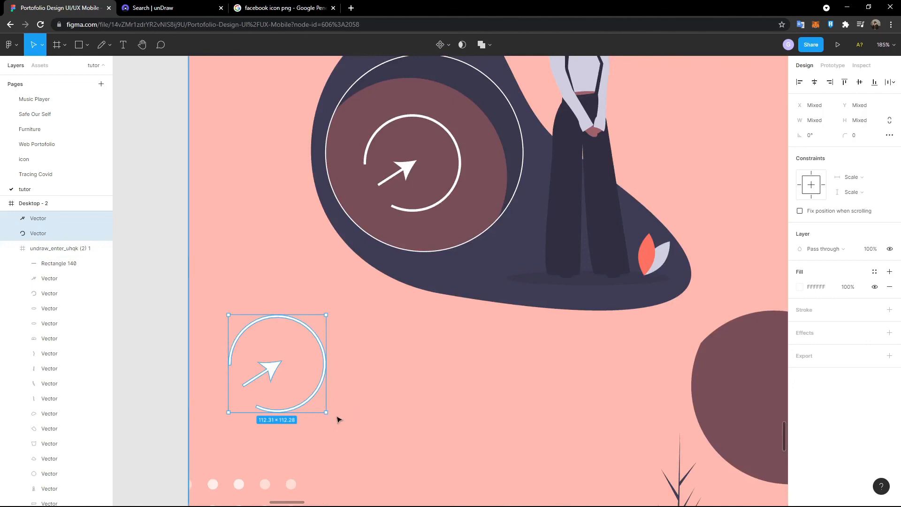
drag(331, 417, 227, 407)
scroll(238, 413, down, 3)
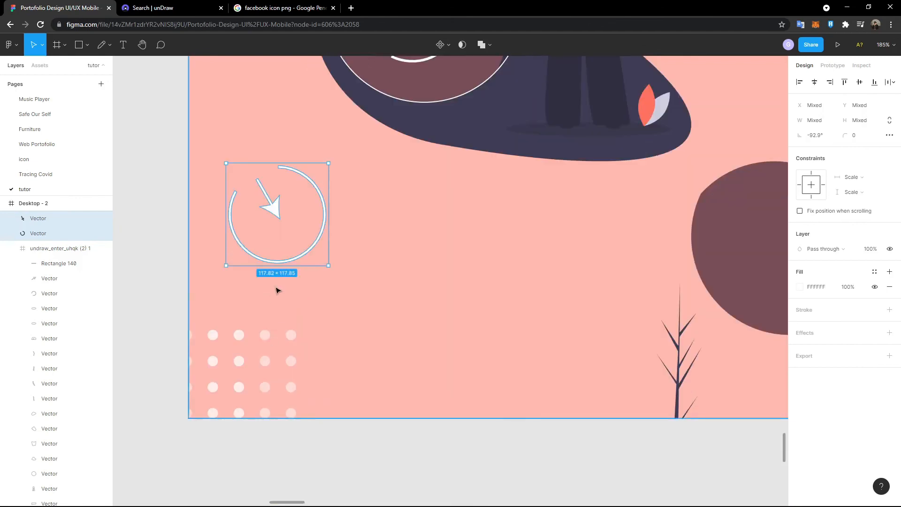
drag(295, 259, 219, 317)
- Move the ring icon about 115 px higher on the panel's left side
click(380, 290)
click(249, 277)
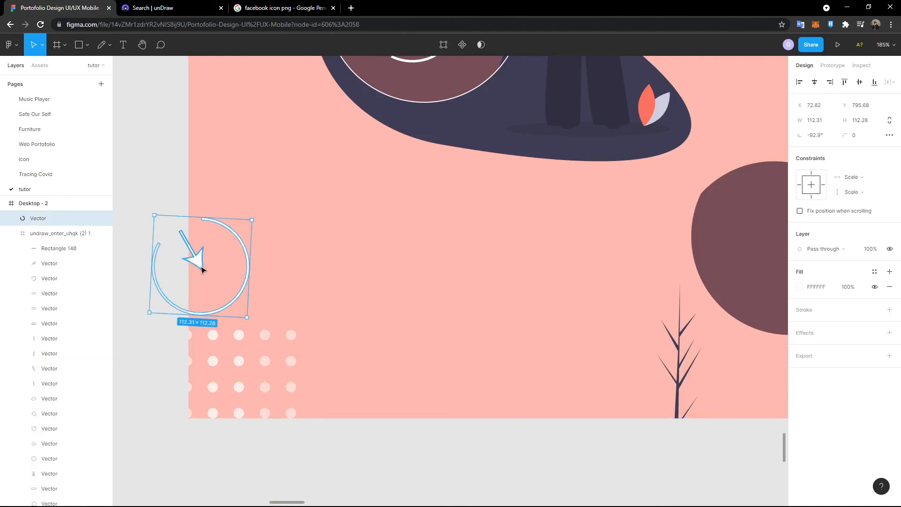
drag(203, 269, 206, 213)
click(334, 252)
scroll(358, 268, down, 3)
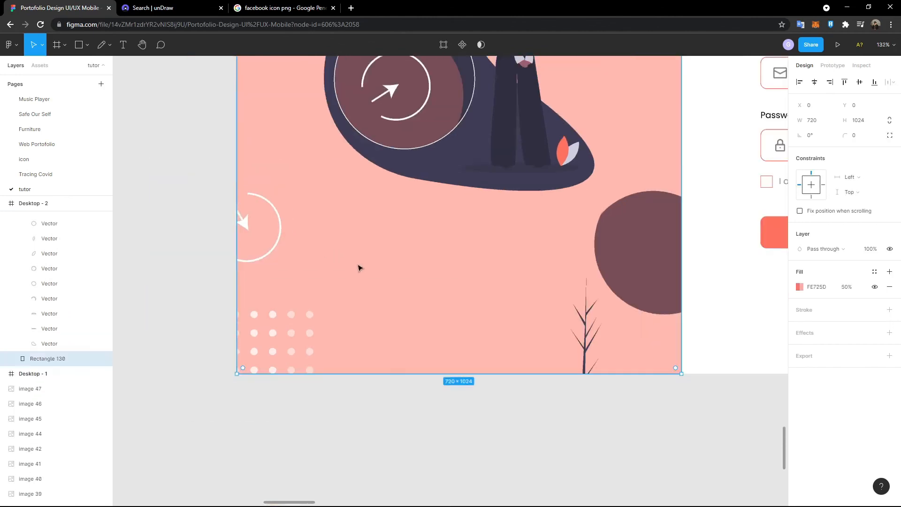
- Paste a copy of the coral leaf near the panel's bottom and rotate it about 165°
scroll(357, 268, down, 2)
scroll(377, 258, up, 1)
double_click(379, 210)
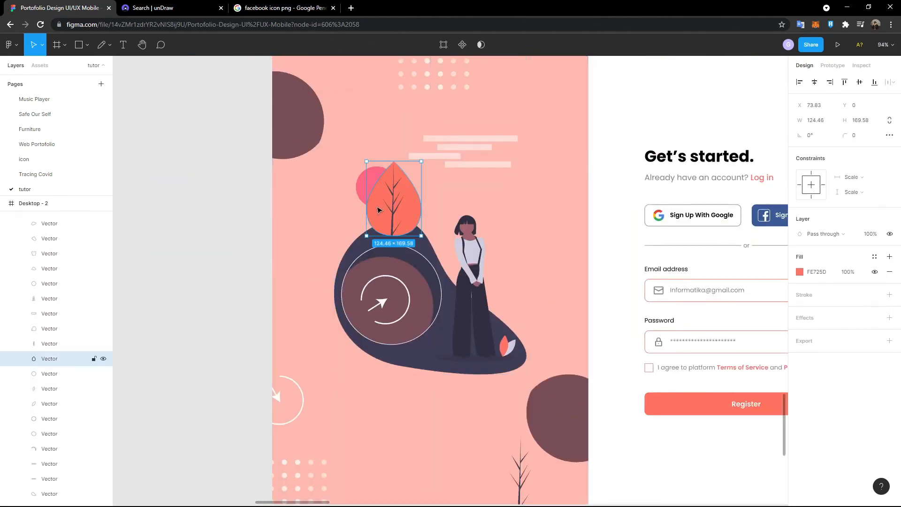
key(ctrl+v)
drag(380, 212, 368, 472)
scroll(369, 472, down, 2)
drag(413, 377, 358, 485)
drag(371, 436, 442, 446)
- Select the illustration group and scroll over the panel to check the leaf's placement
scroll(443, 364, up, 4)
click(488, 311)
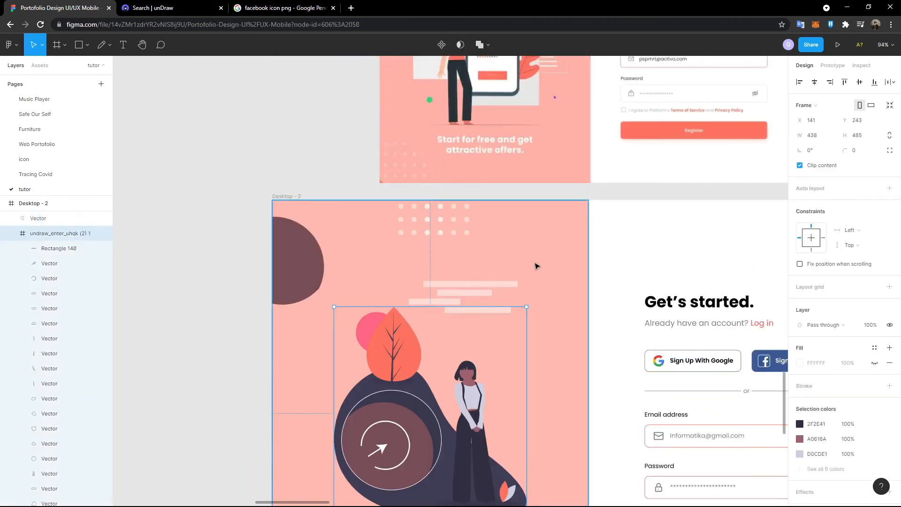
scroll(544, 259, up, 2)
scroll(549, 258, up, 4)
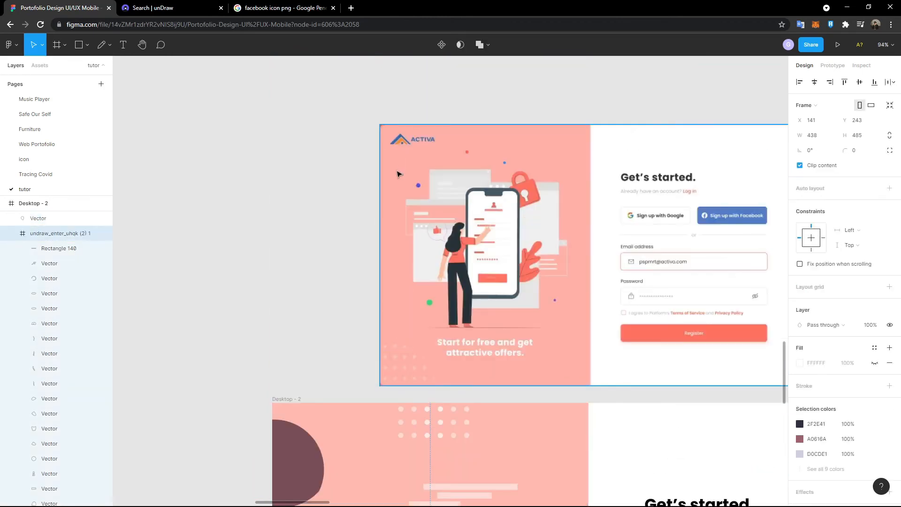
scroll(437, 205, up, 5)
scroll(415, 305, down, 5)
scroll(426, 325, up, 1)
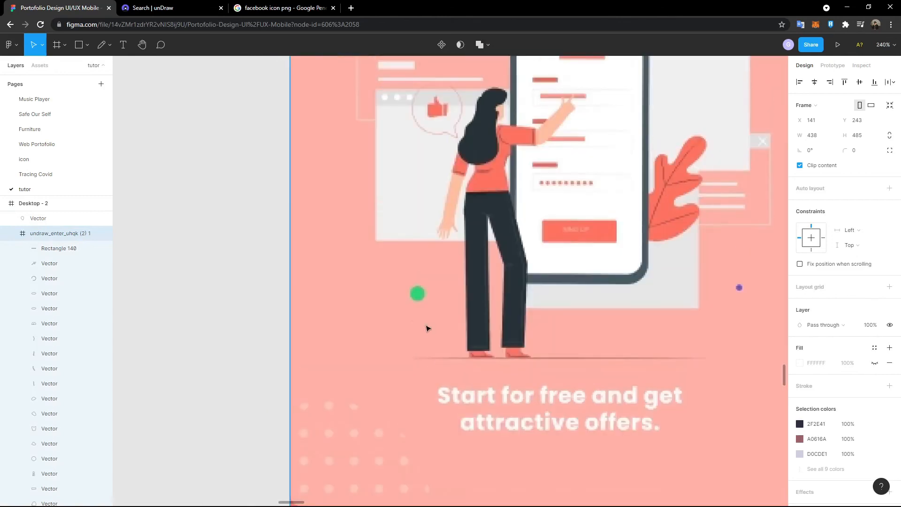
scroll(677, 233, down, 3)
scroll(656, 230, up, 4)
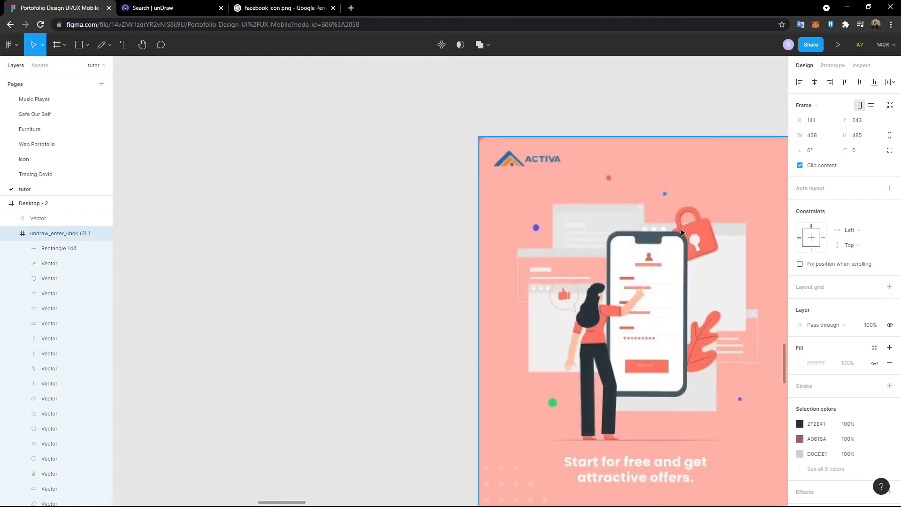
scroll(312, 238, down, 8)
scroll(324, 229, down, 5)
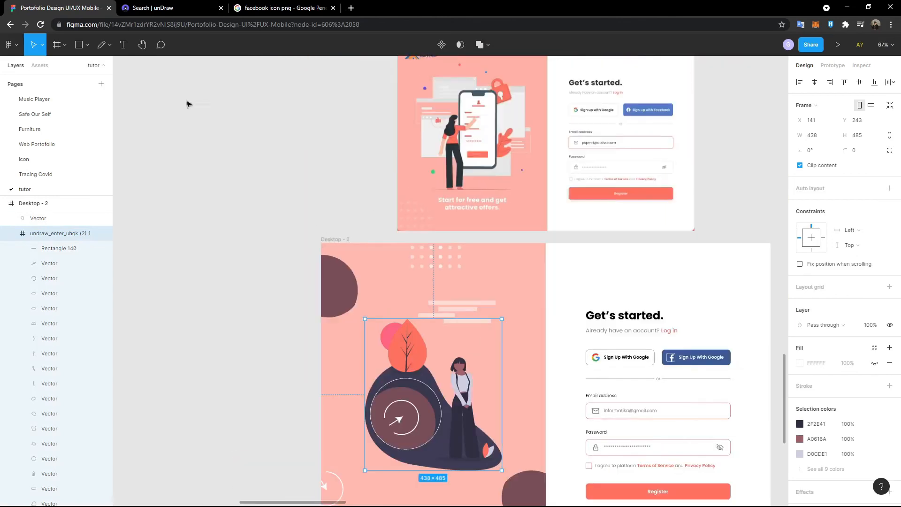
- Draw a 10×10 circle near the panel's top left, filled with the leaf's coral colour
click(87, 45)
click(87, 103)
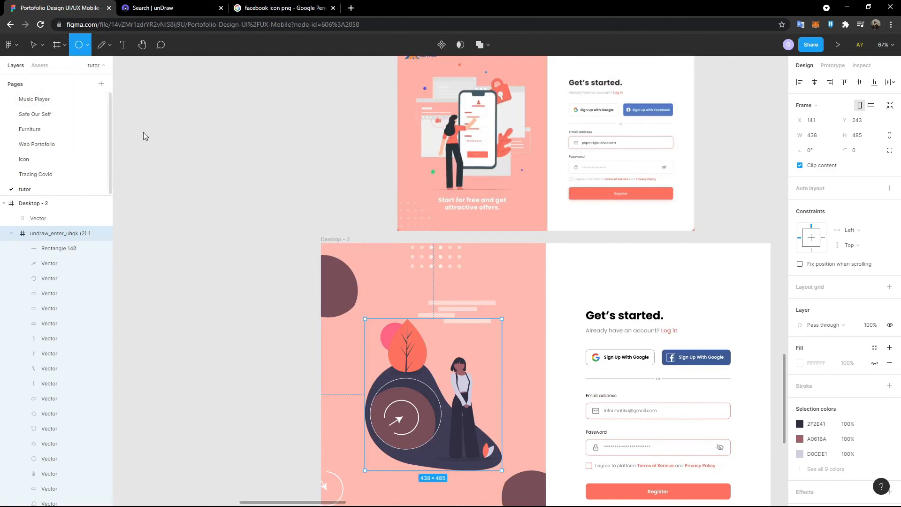
click(395, 287)
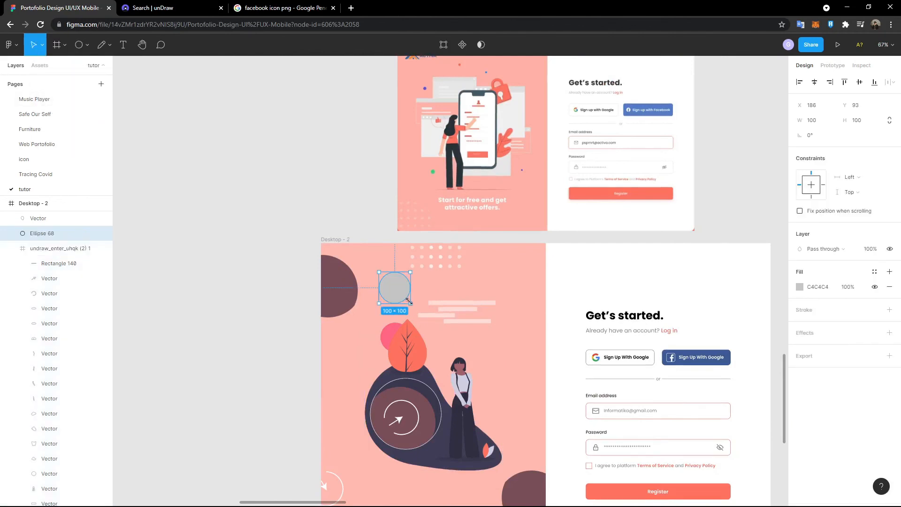
scroll(408, 301, up, 1)
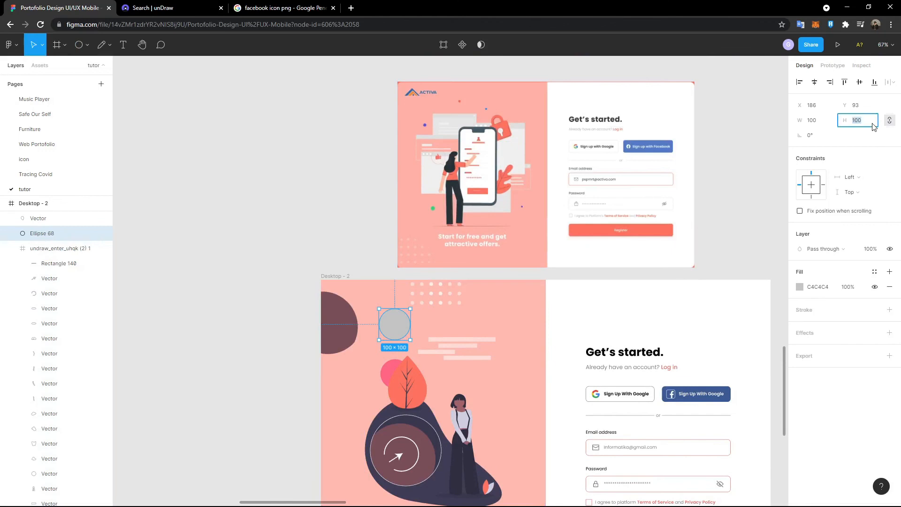
text(10)
key(Return)
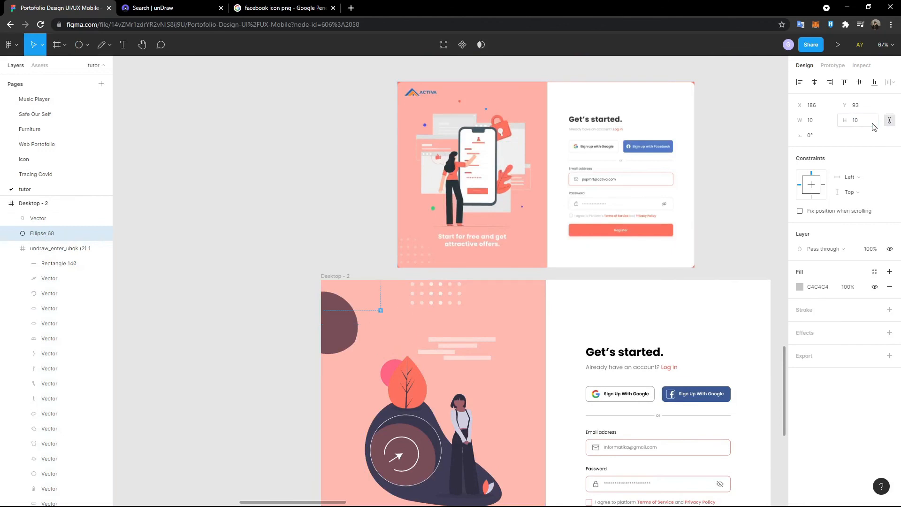
click(800, 288)
click(690, 401)
click(398, 383)
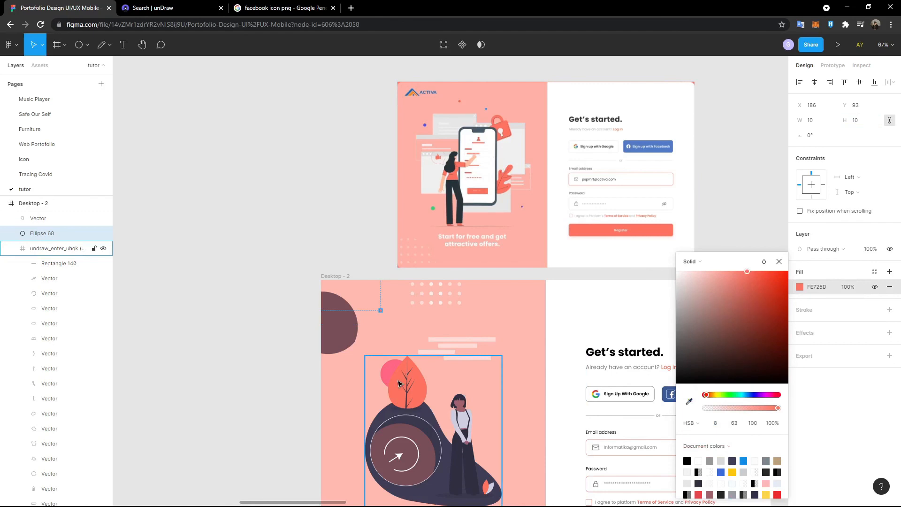
click(401, 326)
- Paste a copy lower on the panel's left, enlarged to 20×20 and recoloured blue
key(ctrl+v)
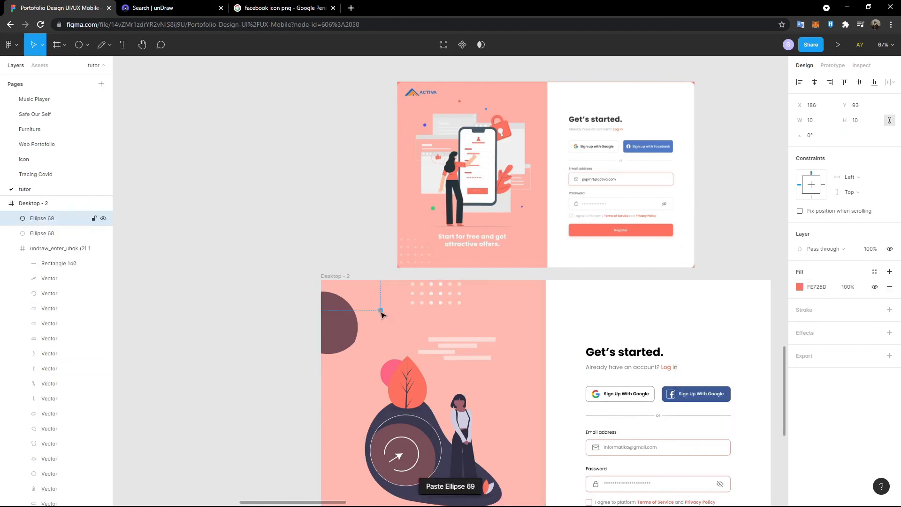
drag(356, 382, 355, 382)
click(866, 123)
text(20)
key(Return)
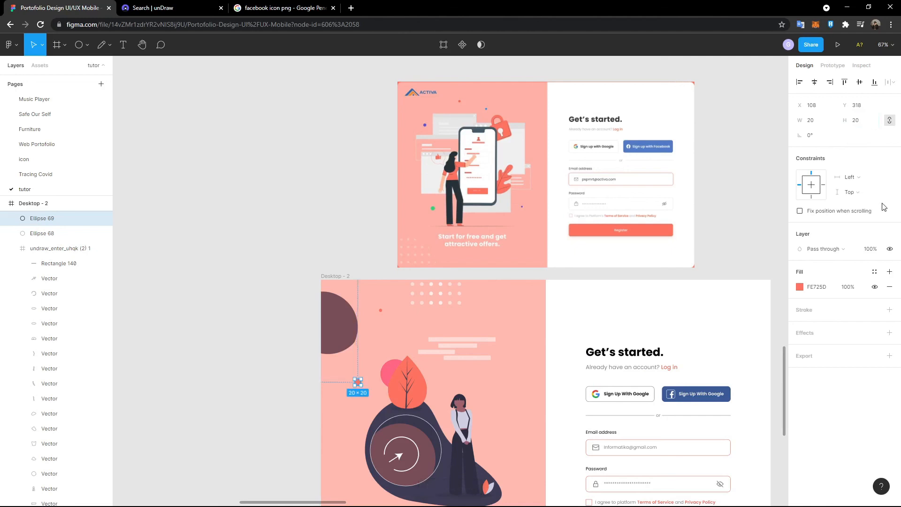
click(799, 287)
click(689, 402)
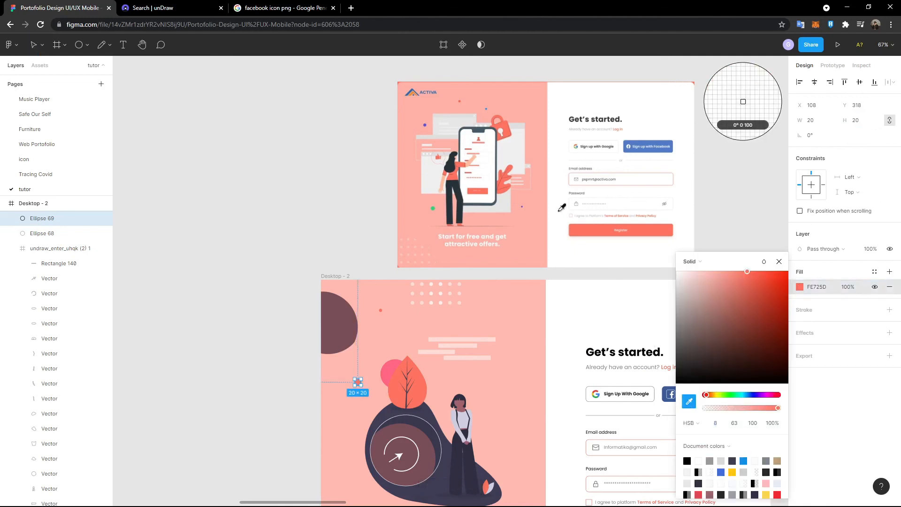
click(425, 125)
click(346, 276)
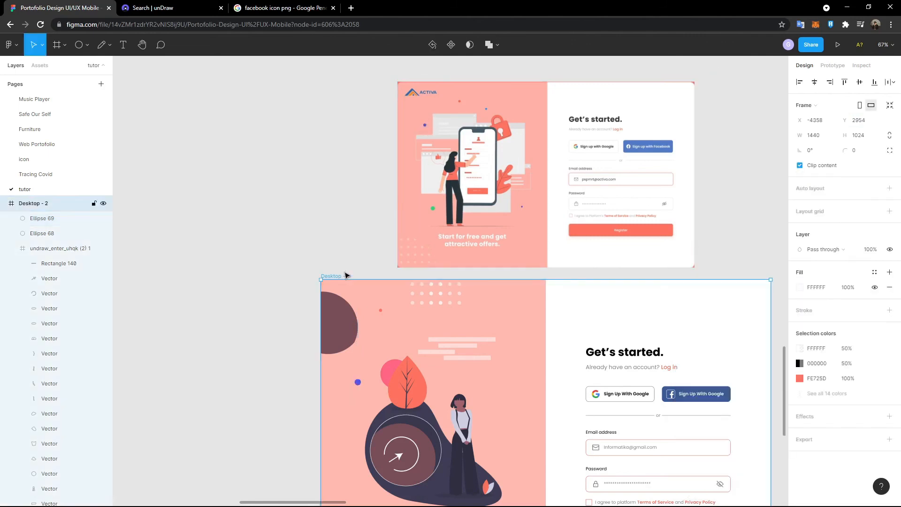
- Duplicate the blue dot further down and recolour the copy to the reference green
click(359, 383)
key(ctrl+c)
key(ctrl+v)
drag(359, 383, 391, 434)
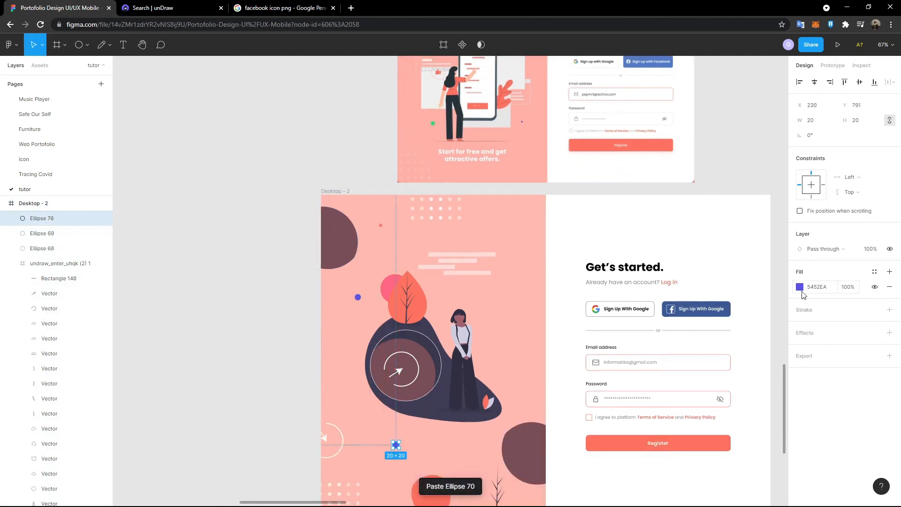
click(800, 287)
click(689, 401)
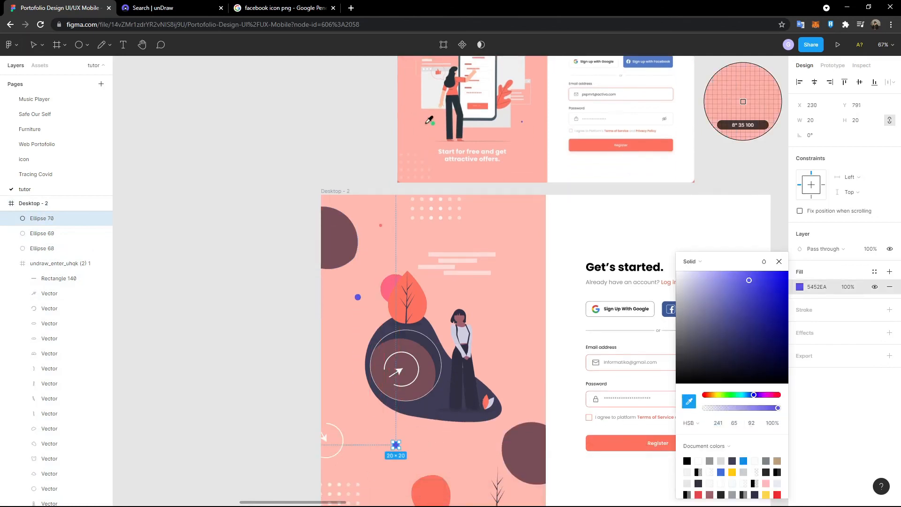
click(432, 123)
click(253, 327)
- Place a 10×10 copy of the blue dot to the right of the leaf
scroll(252, 328, up, 1)
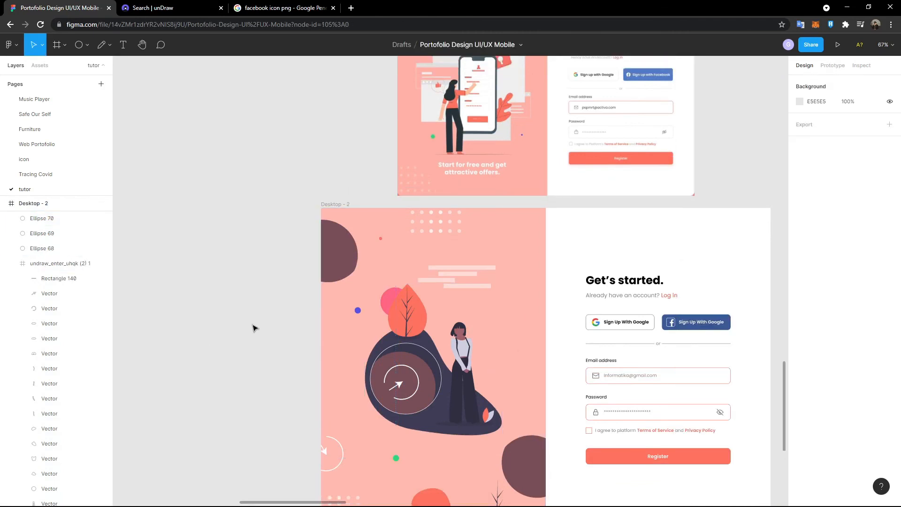
scroll(252, 327, up, 1)
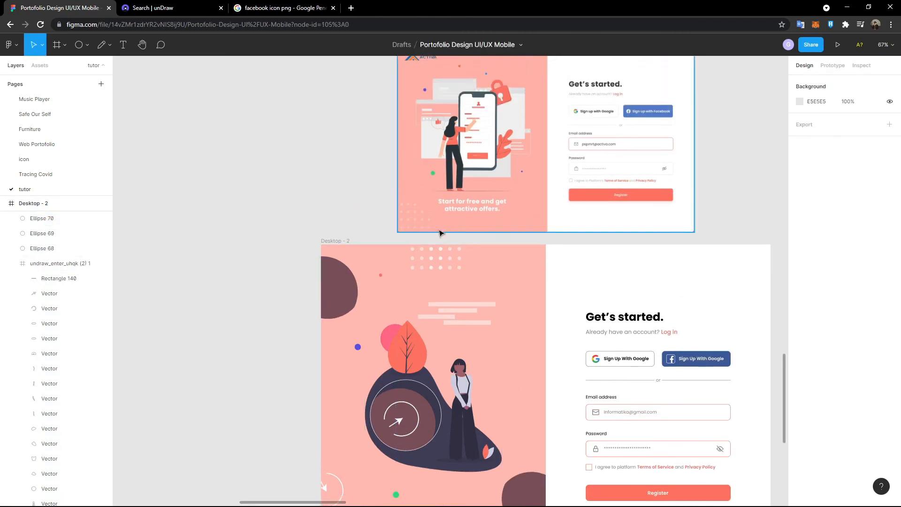
click(360, 352)
key(ctrl+c)
key(ctrl+v)
drag(359, 353, 497, 343)
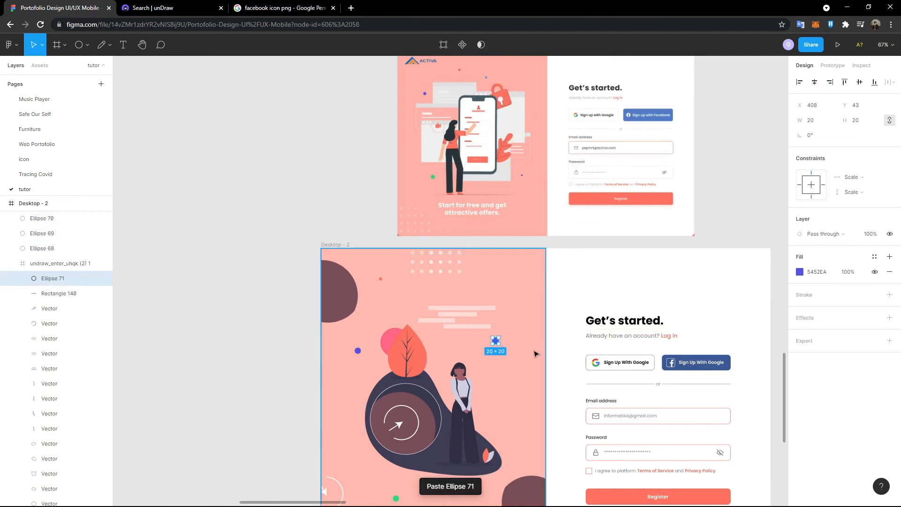
click(863, 123)
text(10)
key(Return)
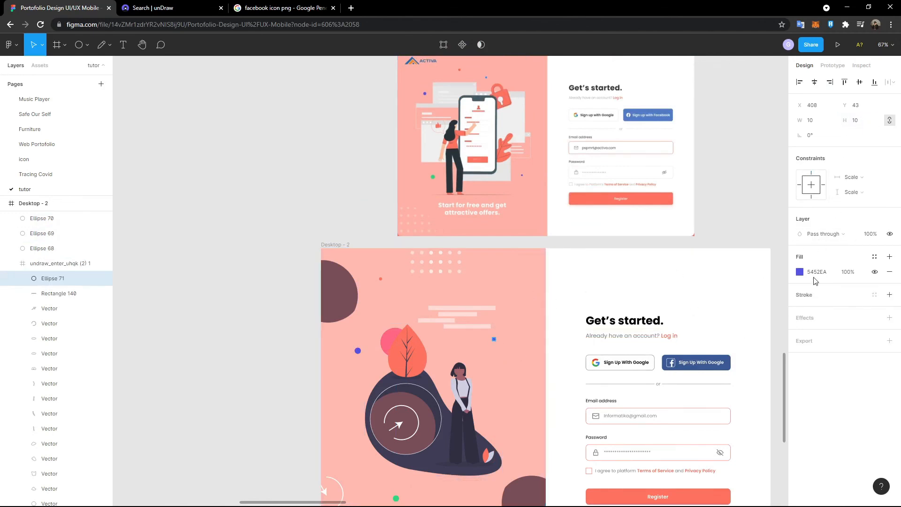
- Add another small dot at the illustration's lower right, filled FE725D coral
key(ctrl+v)
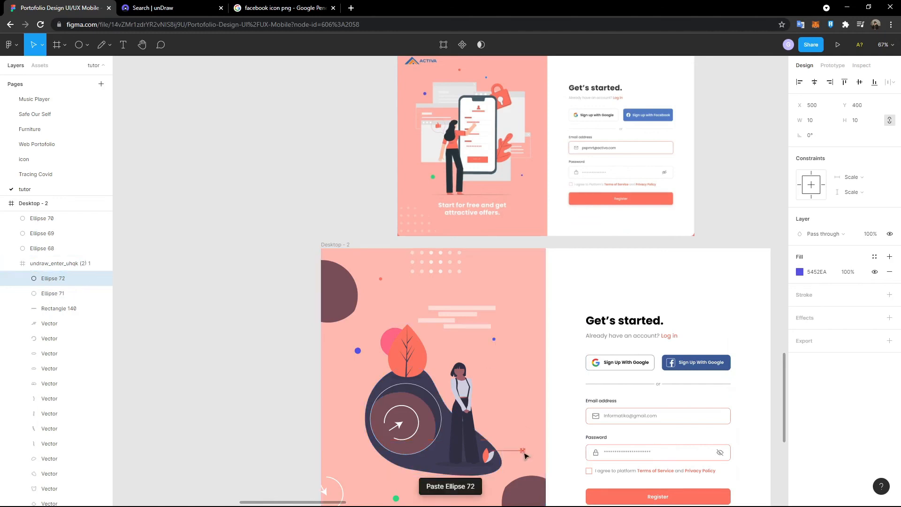
drag(524, 455, 521, 458)
click(799, 287)
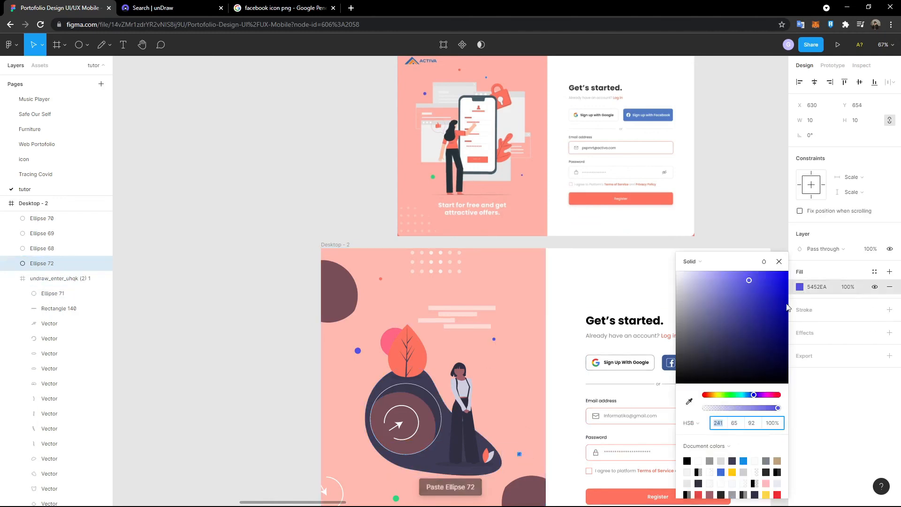
click(689, 401)
click(402, 351)
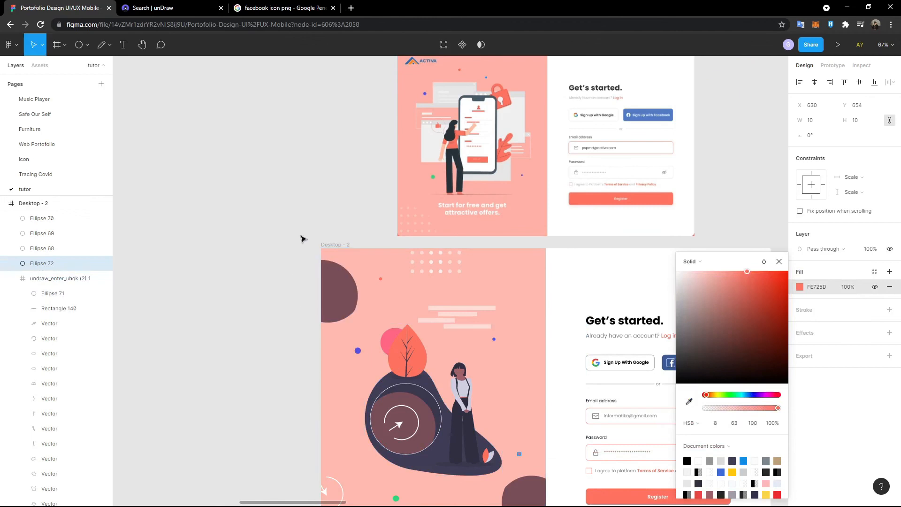
click(301, 239)
scroll(301, 244, down, 2)
click(371, 273)
scroll(371, 272, right, 2)
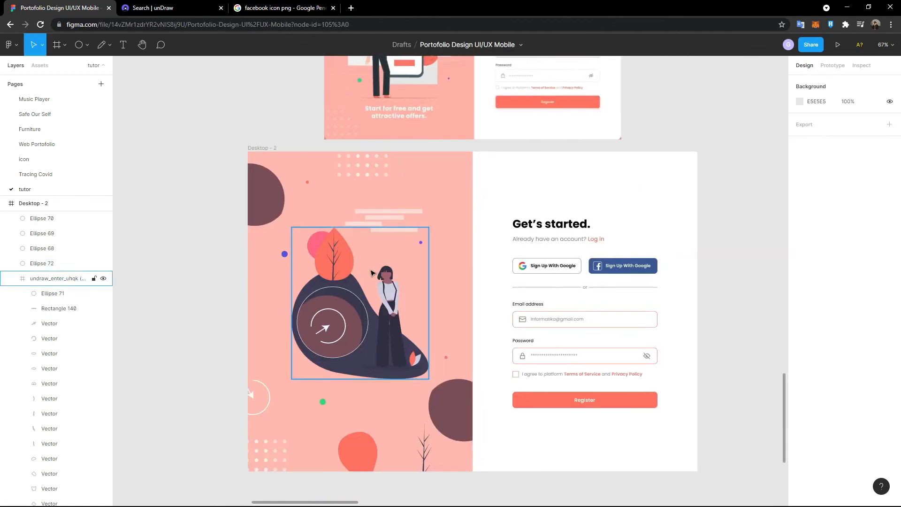
scroll(379, 283, left, 2)
scroll(380, 283, up, 2)
scroll(379, 285, right, 2)
scroll(378, 286, down, 1)
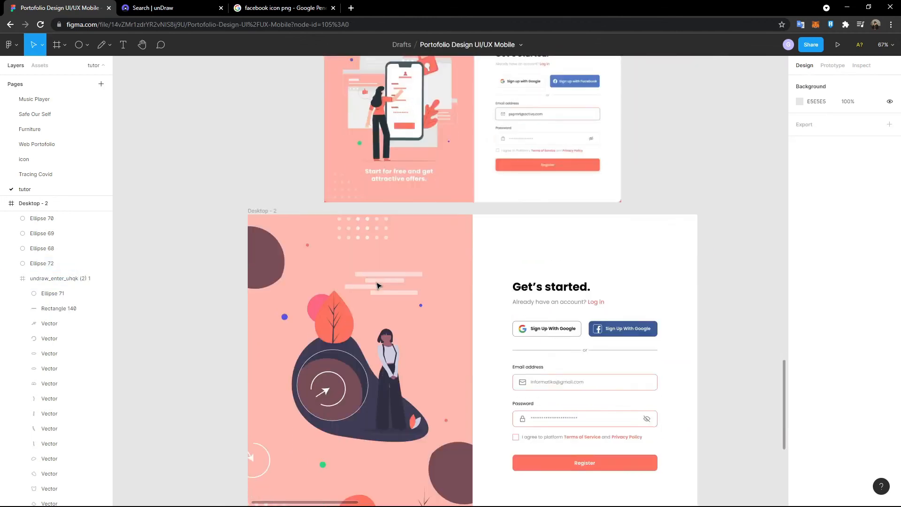
scroll(378, 286, down, 2)
scroll(688, 324, up, 1)
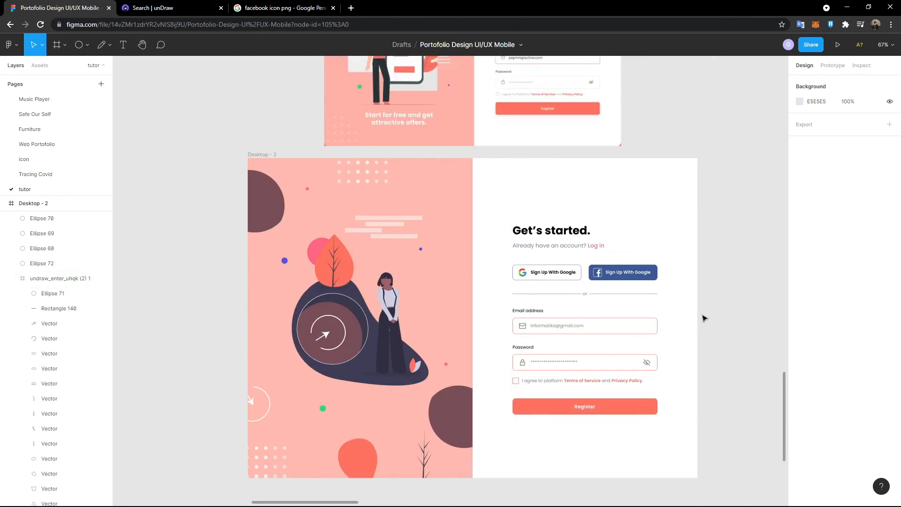
scroll(509, 308, up, 3)
drag(448, 244, 451, 224)
scroll(391, 354, down, 4)
scroll(374, 295, up, 1)
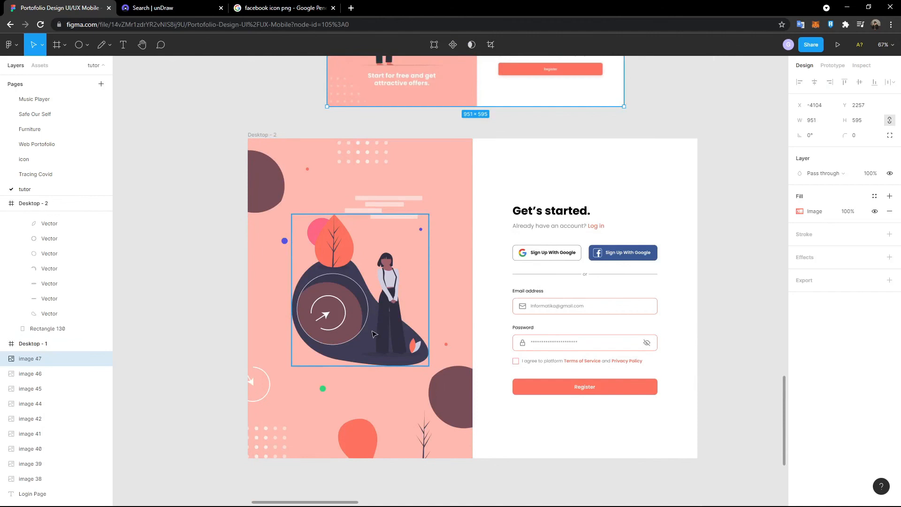
scroll(374, 334, up, 3)
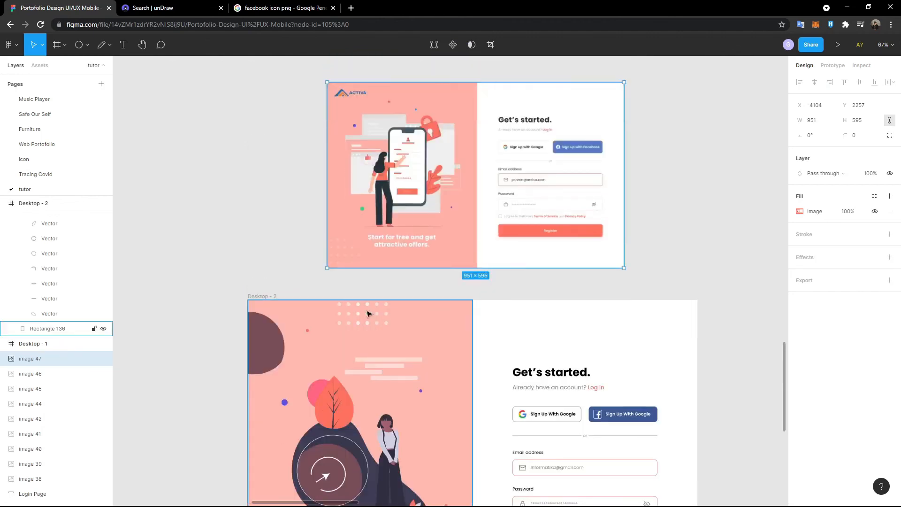
scroll(381, 407, down, 1)
scroll(348, 372, up, 2)
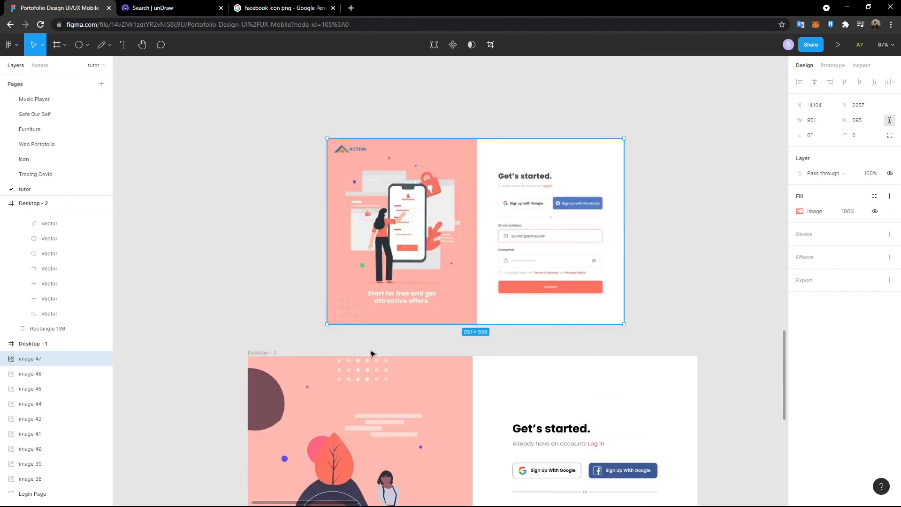
scroll(361, 372, down, 1)
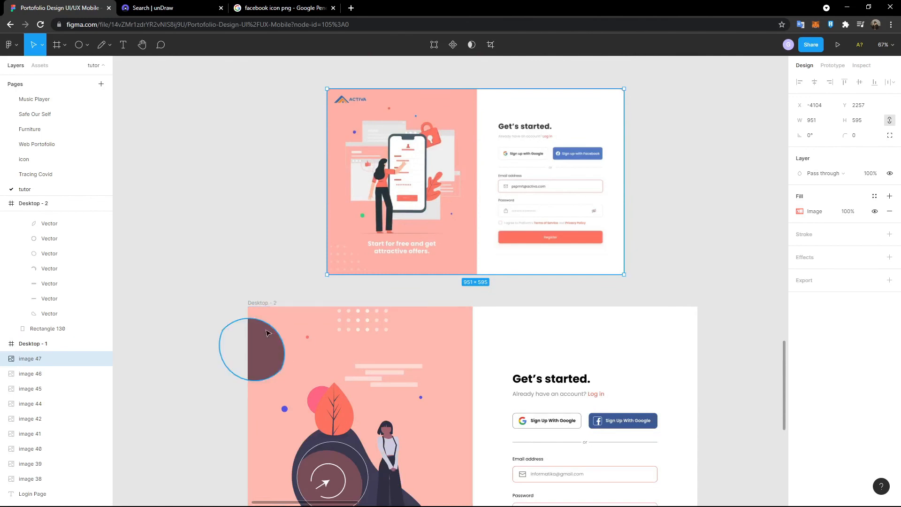
ctrl+scroll(268, 331, up, 3)
scroll(269, 332, up, 7)
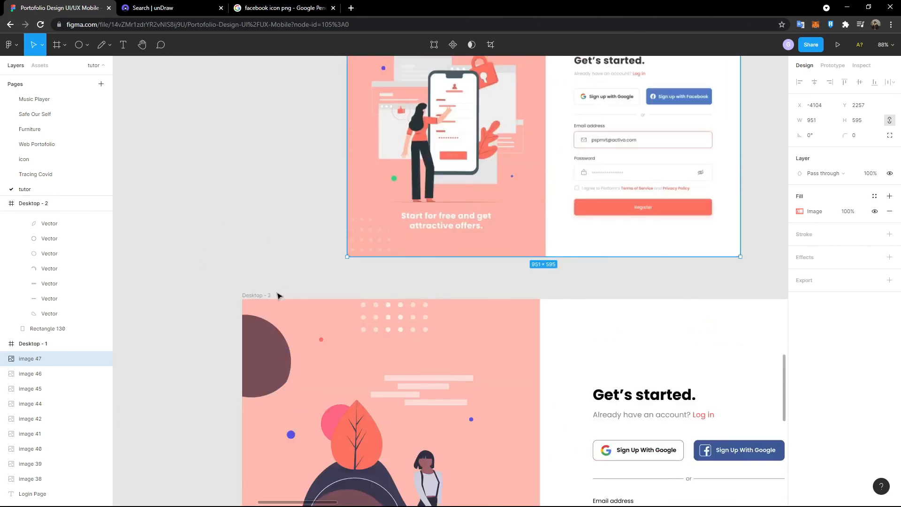
ctrl+scroll(393, 283, up, 1)
ctrl+scroll(394, 283, down, 3)
scroll(423, 301, down, 8)
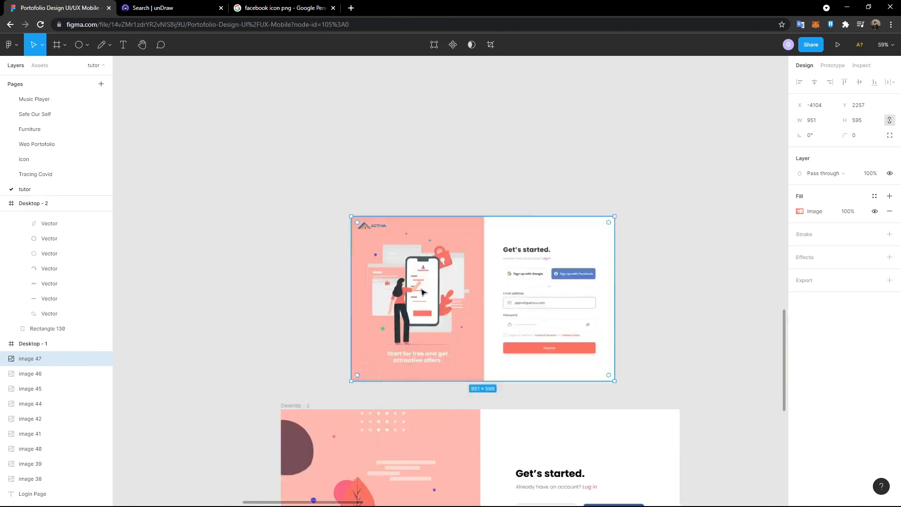
scroll(484, 327, up, 1)
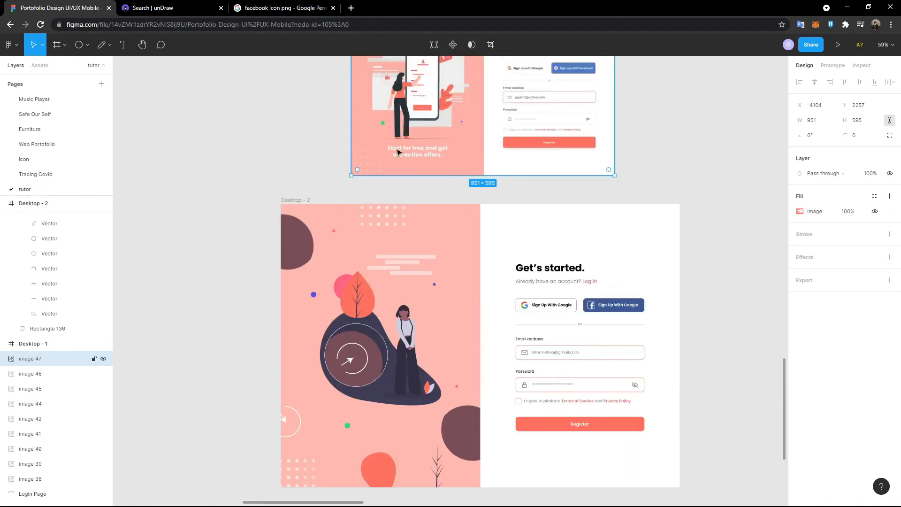
- Type the caption 'Start for free and get attractive offers.' on two lines below the illustration
click(123, 44)
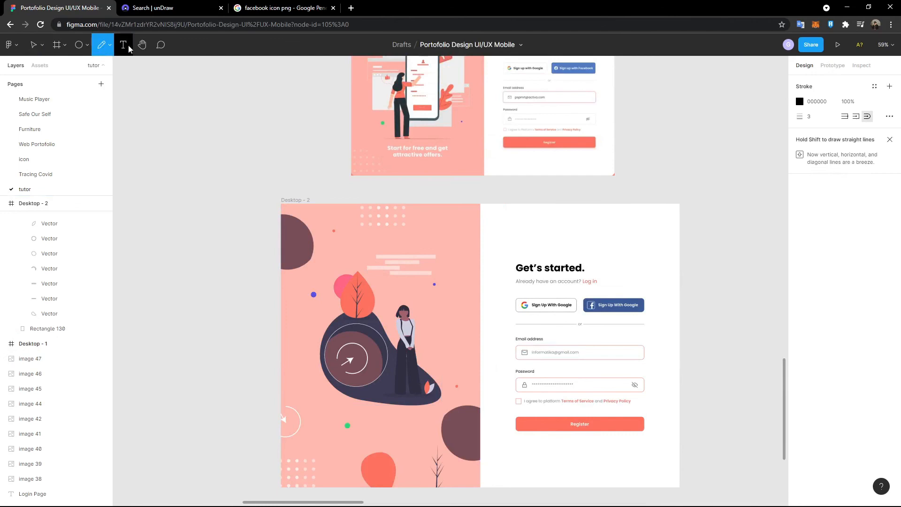
click(342, 413)
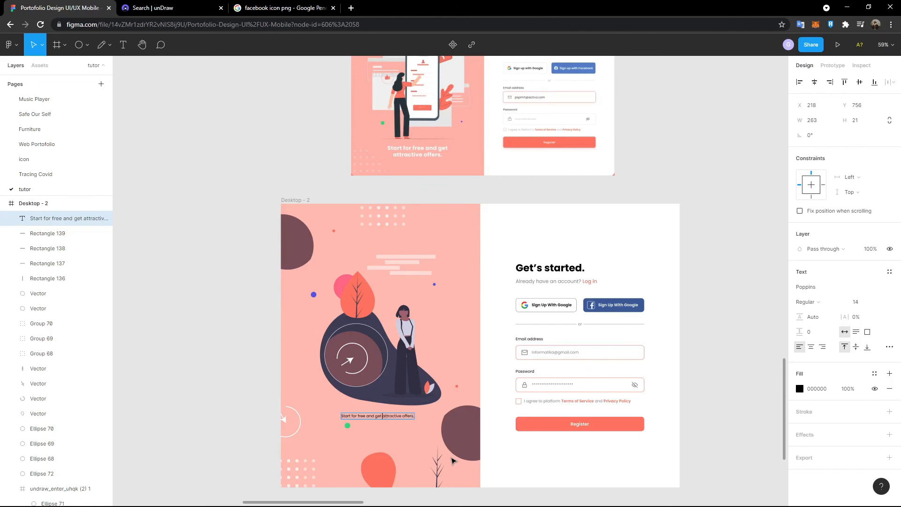
key(Return)
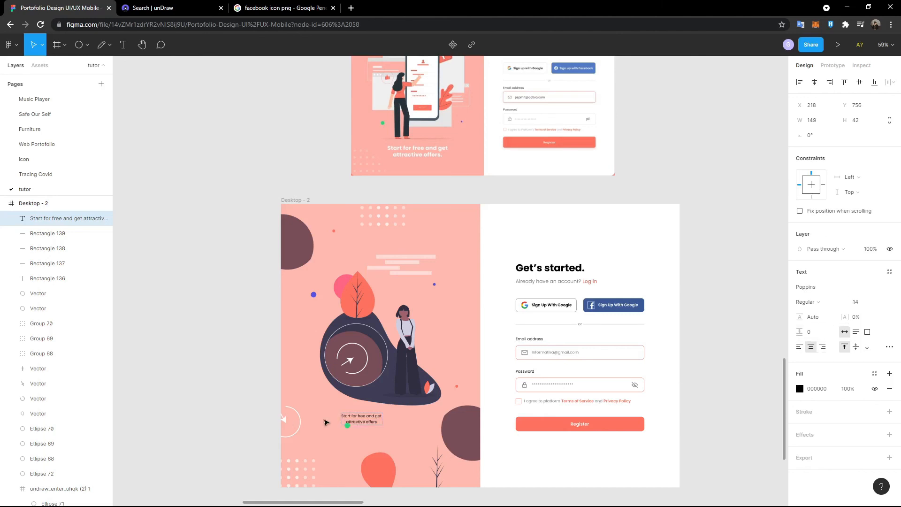
- Style the caption as Bold, size 24, with white fill
key(ctrl+a)
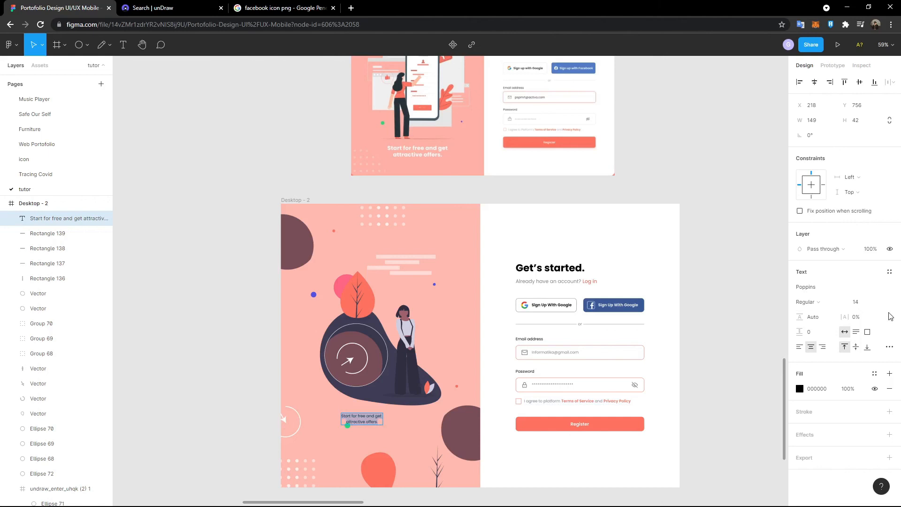
click(882, 301)
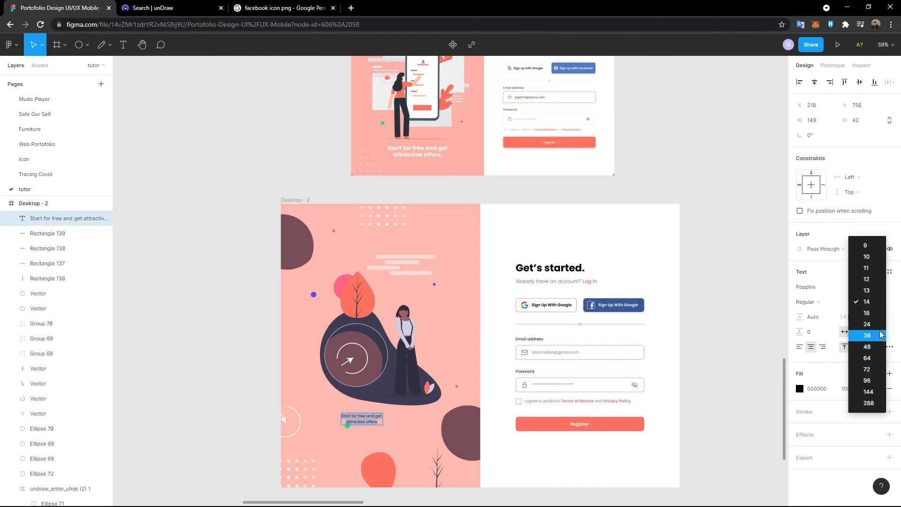
click(867, 336)
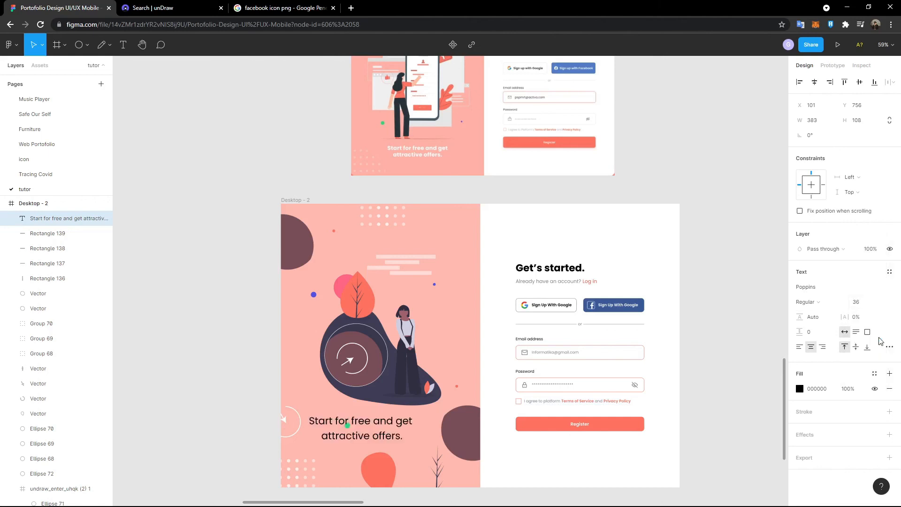
click(882, 302)
click(877, 303)
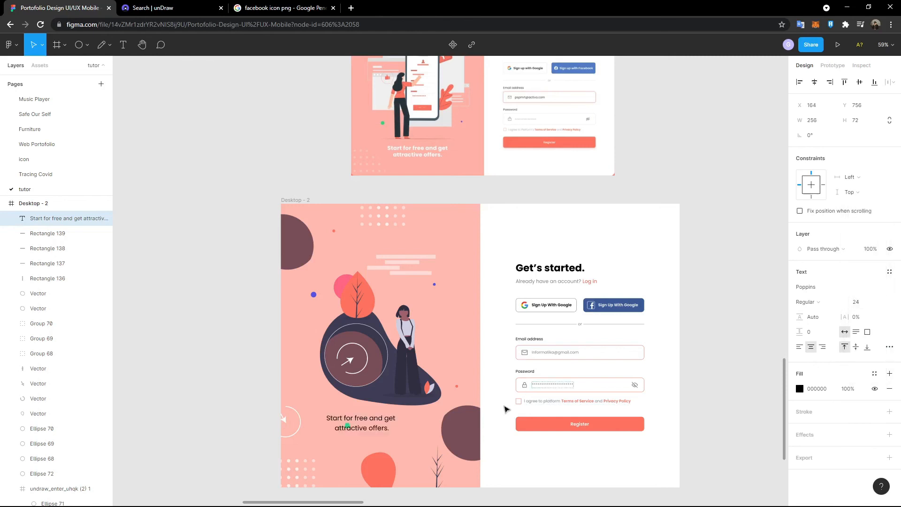
click(845, 306)
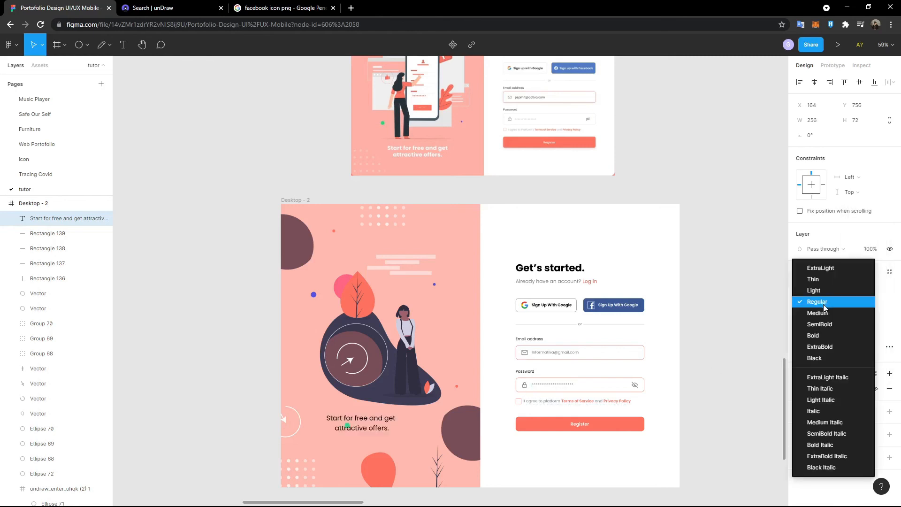
click(831, 337)
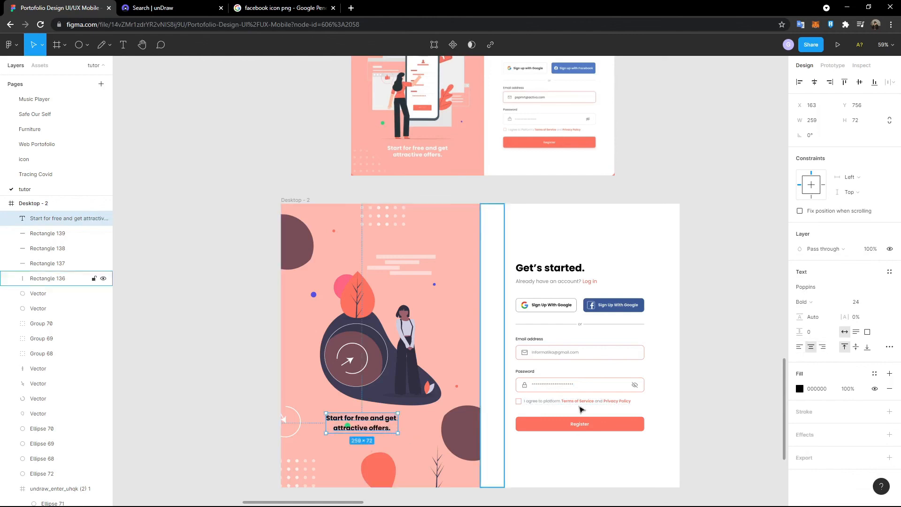
click(799, 389)
click(689, 401)
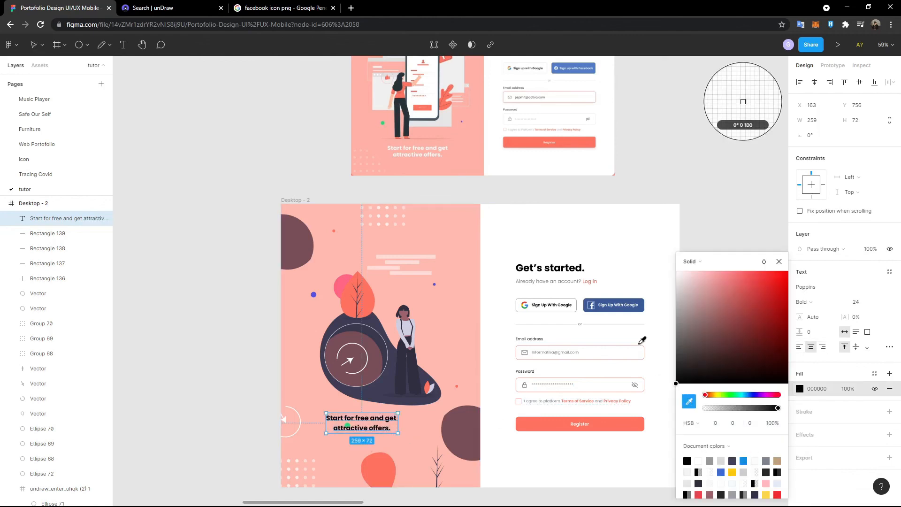
click(629, 263)
- Centre the caption beneath the illustration, clear of the green dot
drag(374, 423, 320, 421)
mouse_move(394, 428)
mouse_down()
mouse_move(384, 427)
mouse_move(393, 425)
mouse_up()
drag(385, 425, 385, 425)
click(360, 313)
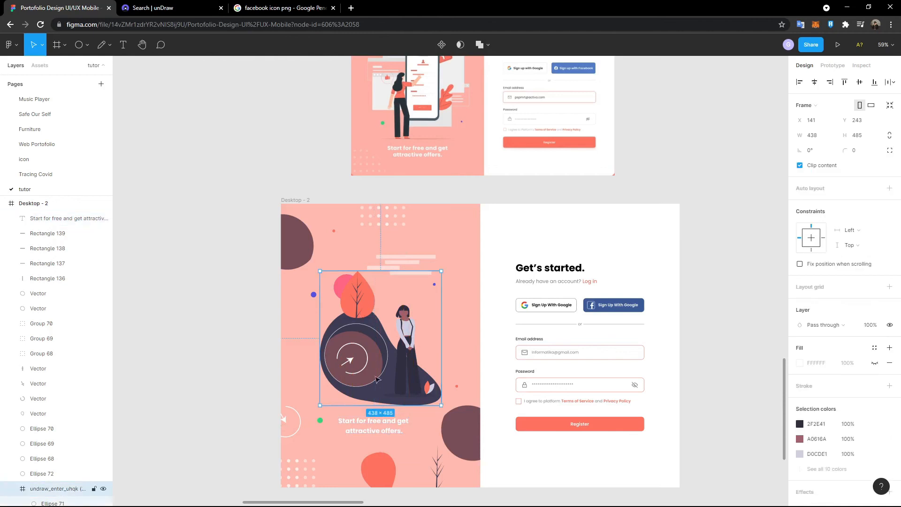
shift+click(385, 426)
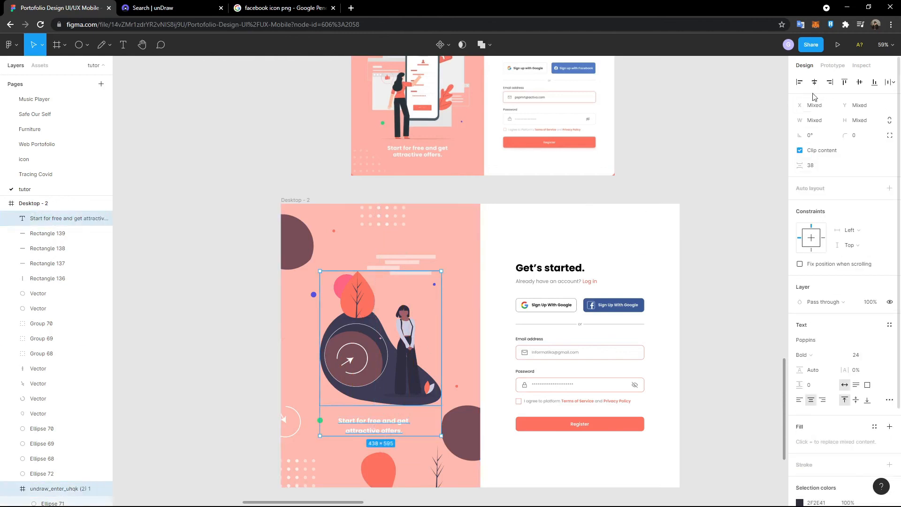
click(728, 238)
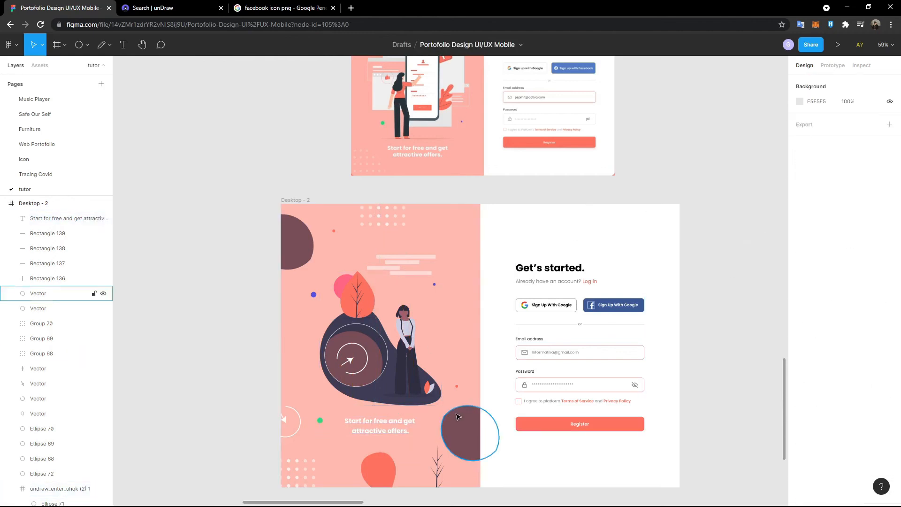
scroll(693, 468, up, 4)
scroll(694, 468, down, 3)
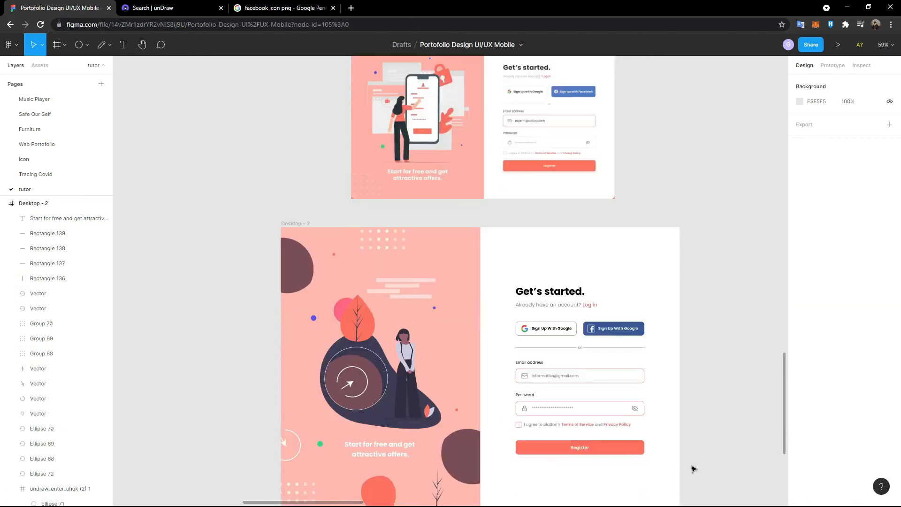
scroll(694, 468, up, 2)
scroll(693, 468, down, 1)
scroll(693, 465, up, 5)
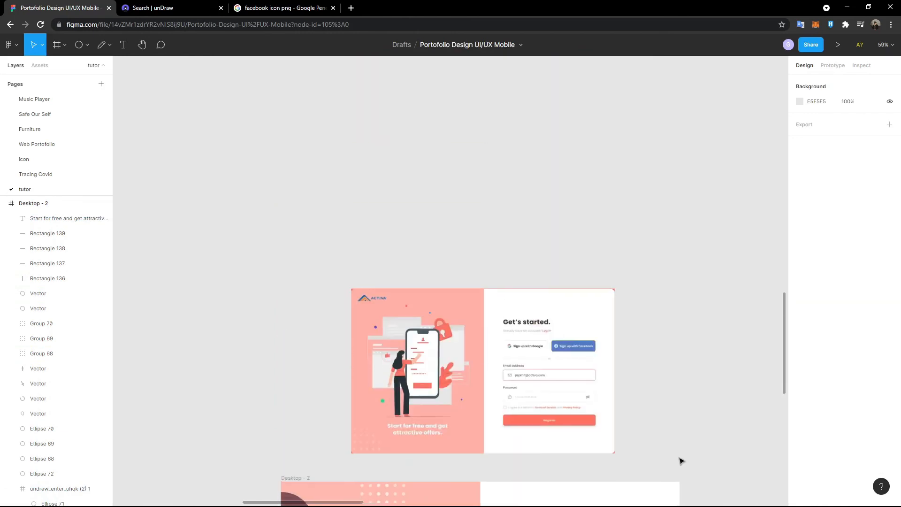
scroll(682, 461, down, 5)
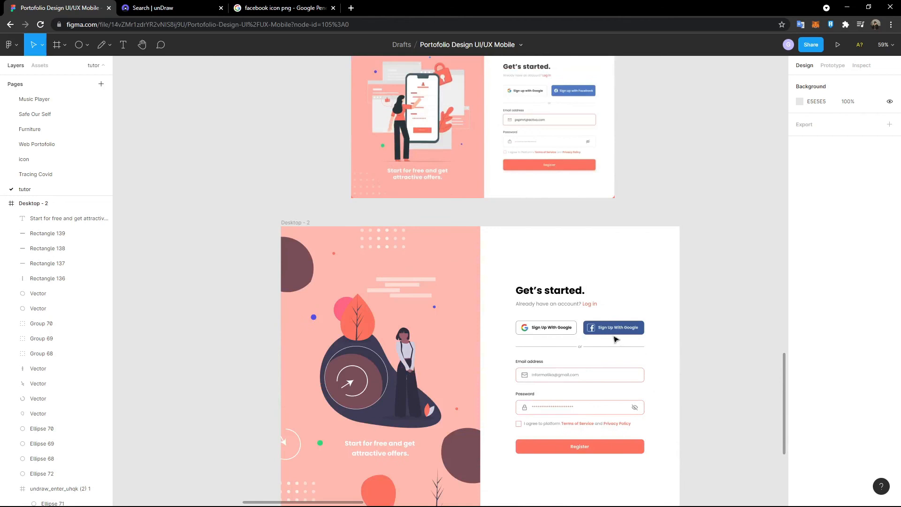
scroll(614, 339, up, 3)
scroll(537, 295, down, 5)
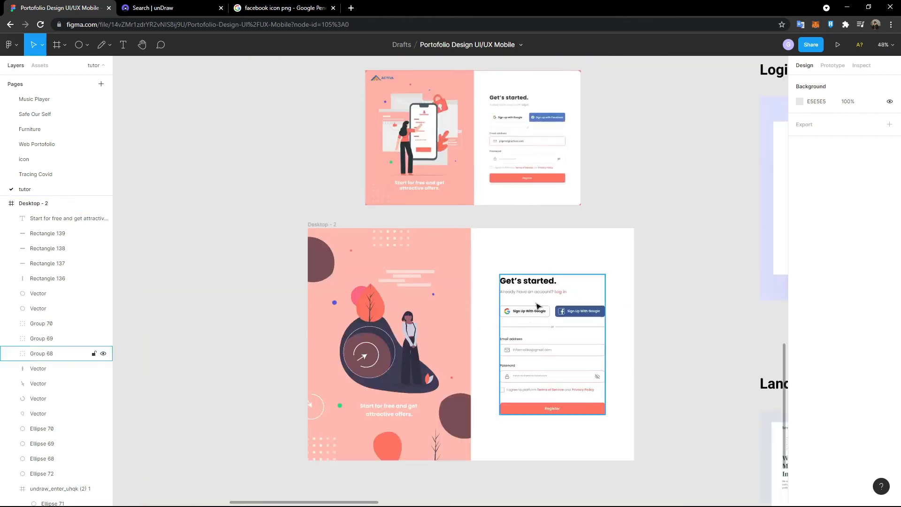
scroll(537, 343, down, 2)
scroll(485, 374, up, 3)
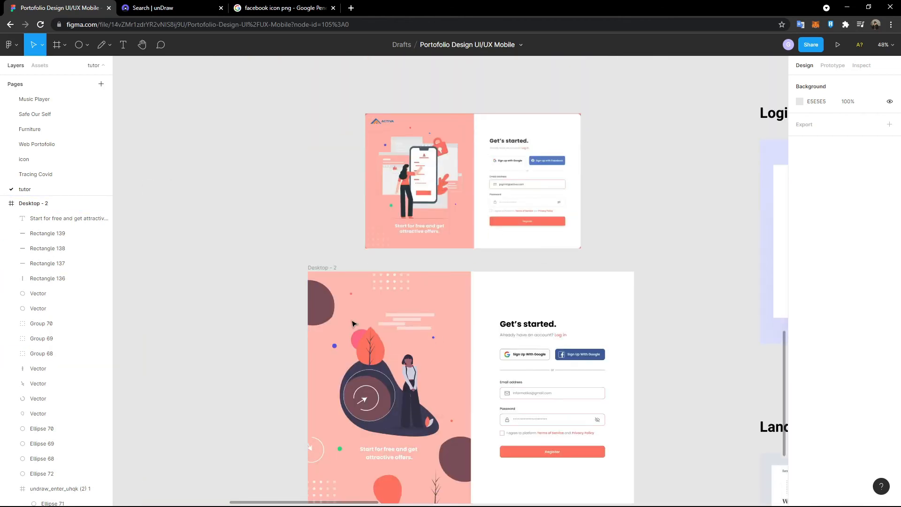
scroll(354, 323, down, 4)
scroll(288, 287, up, 1)
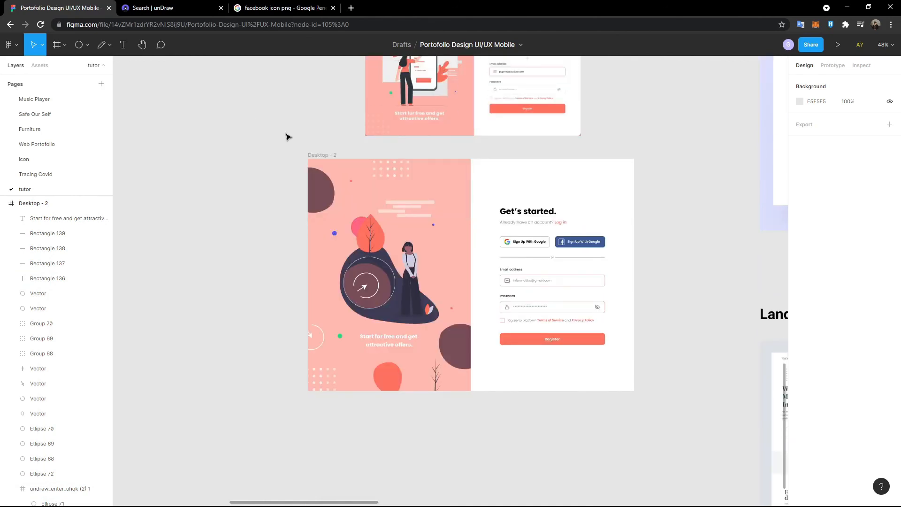
scroll(303, 218, up, 2)
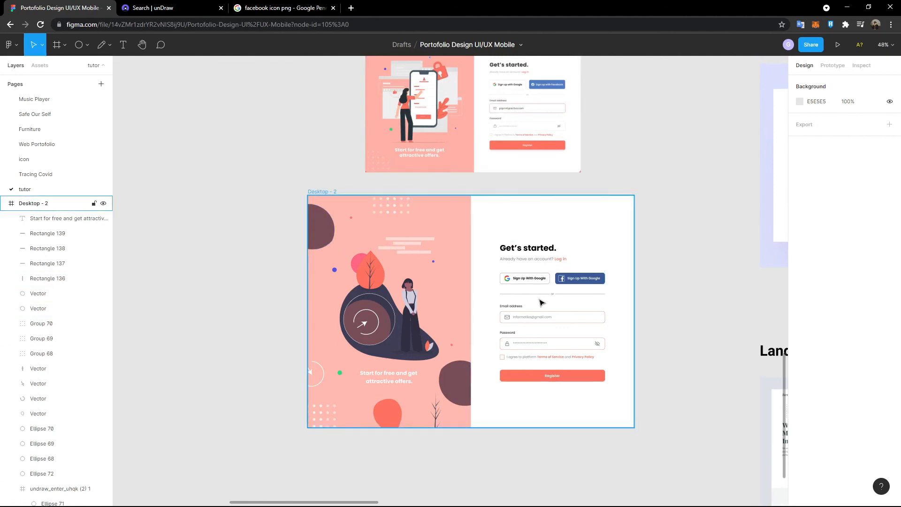
scroll(539, 300, up, 3)
scroll(162, 192, down, 2)
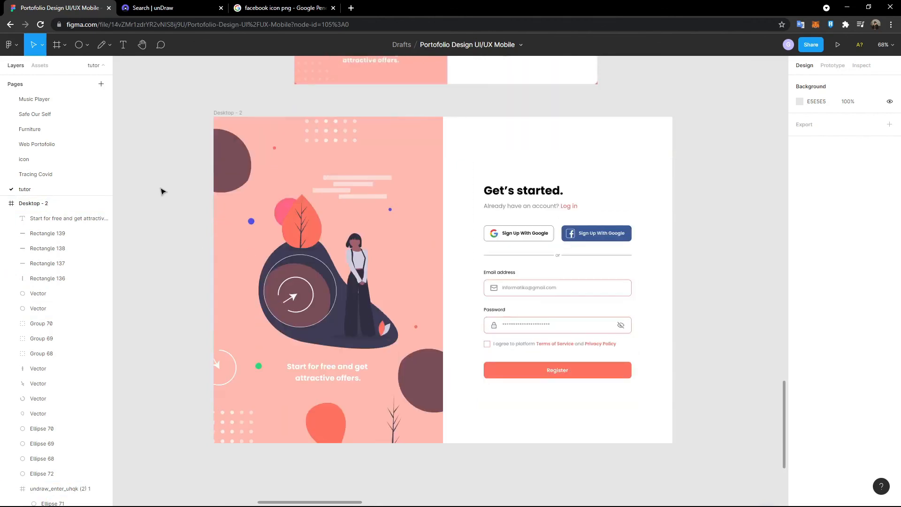
key(alt+Tab)
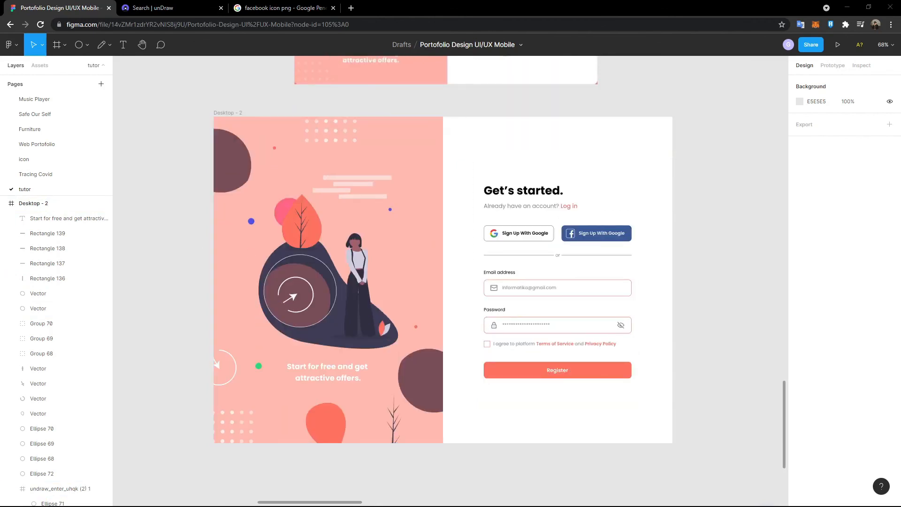